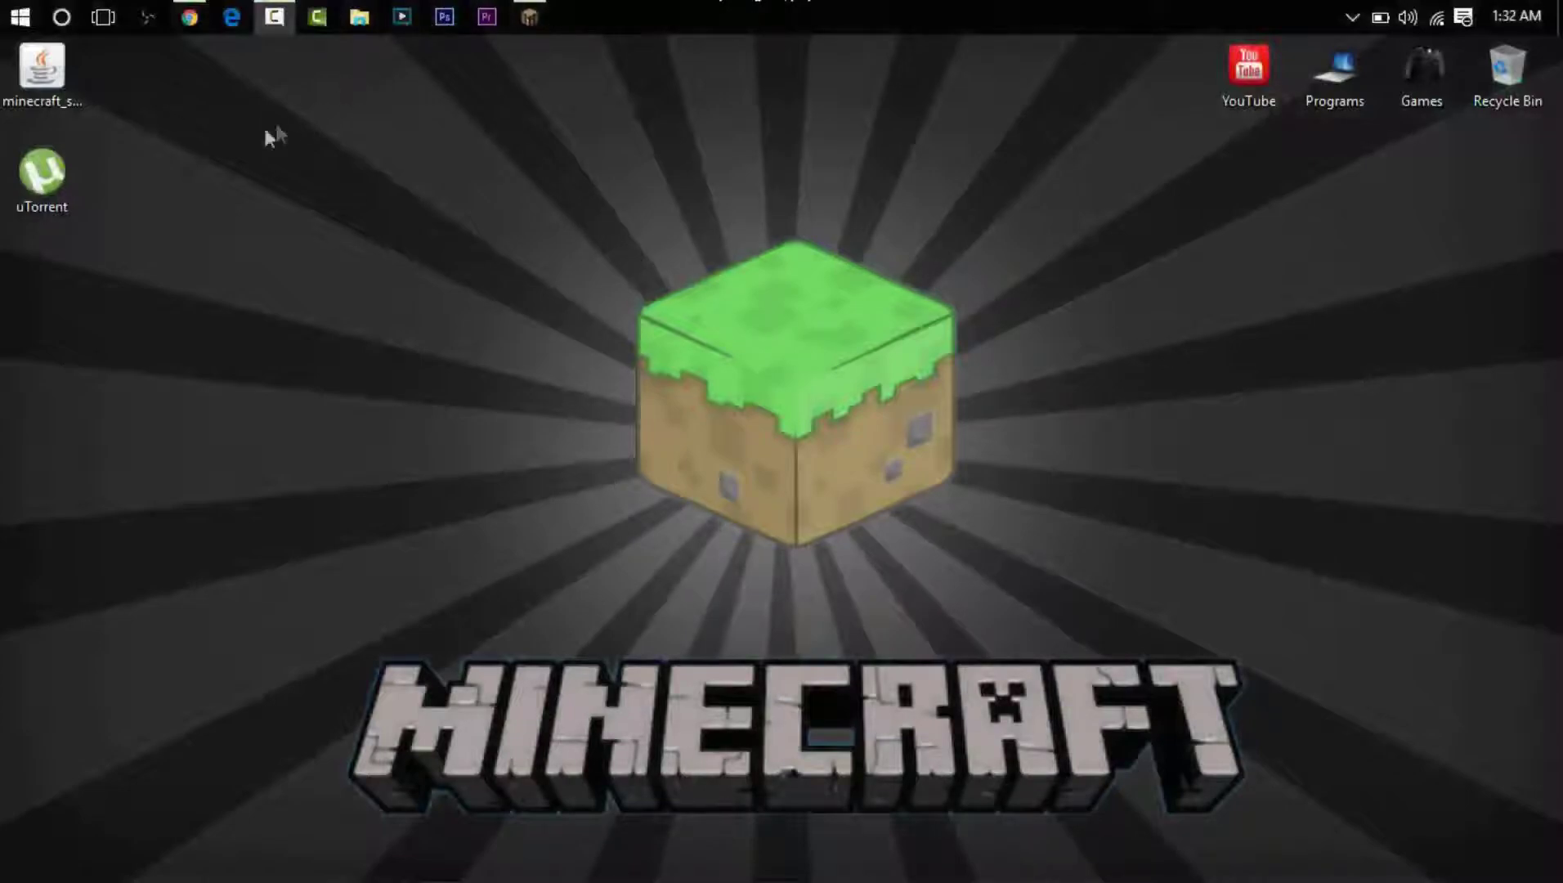
Start downloading minecraft_server.1.10.2.jar from the server download page on minecraft.net.
click(206, 8)
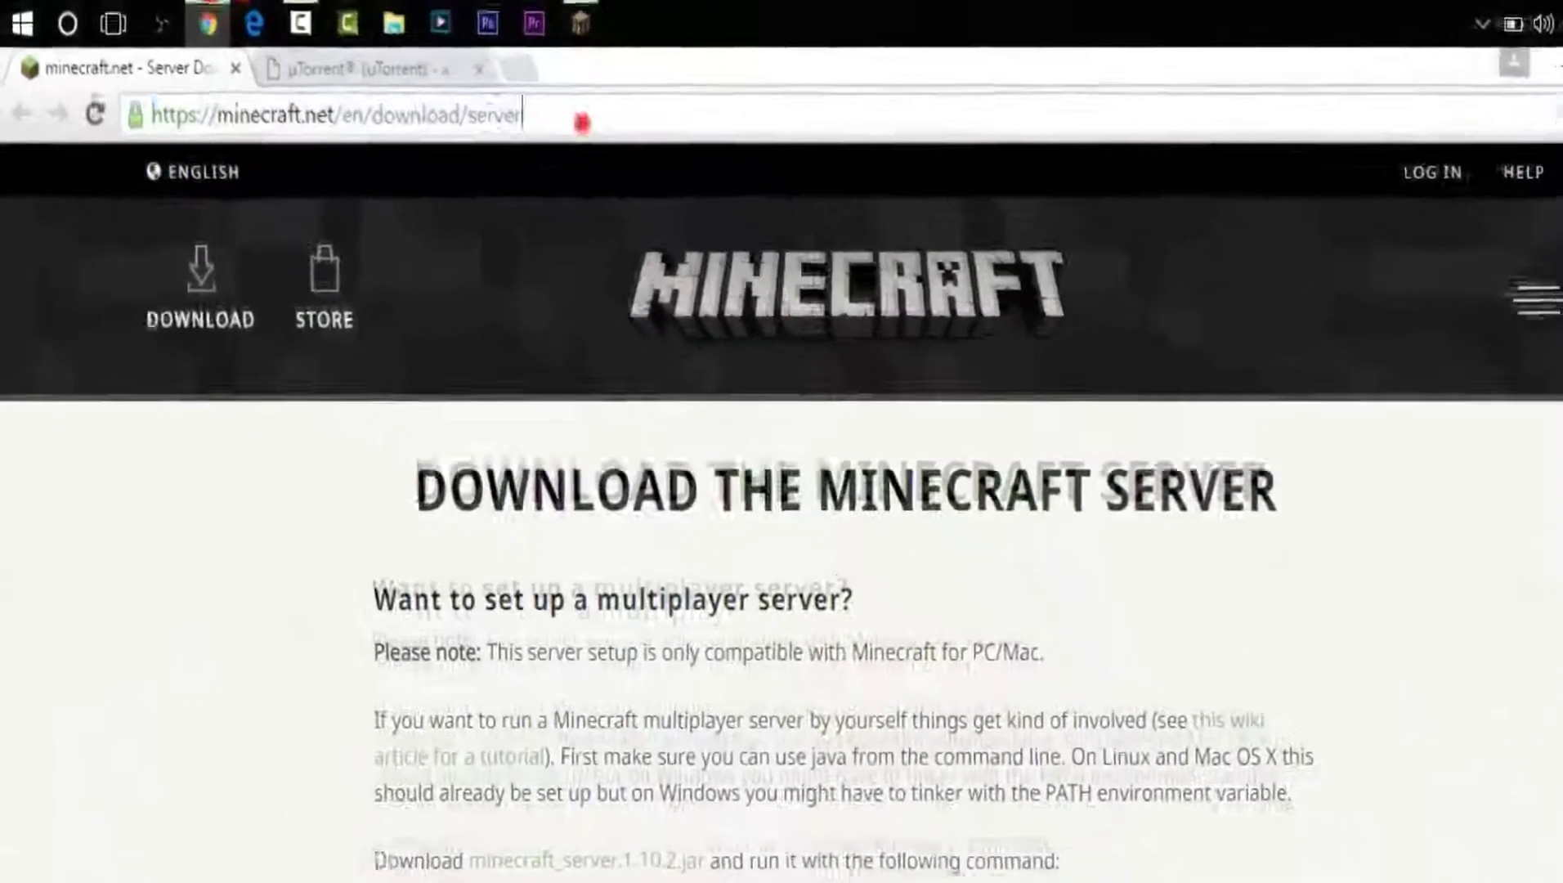
click(582, 122)
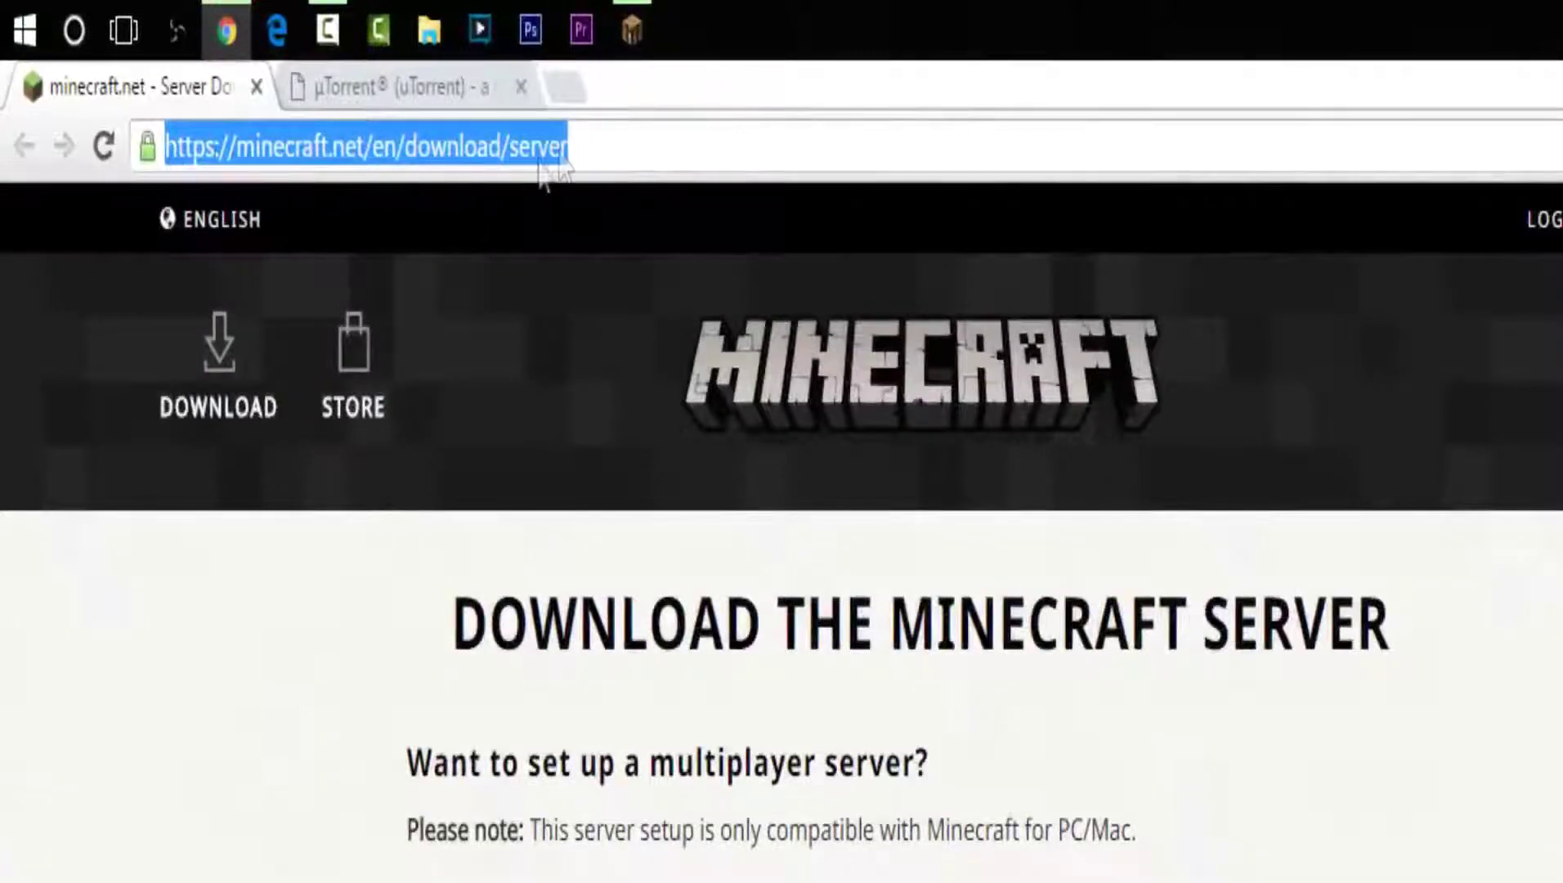
click(605, 139)
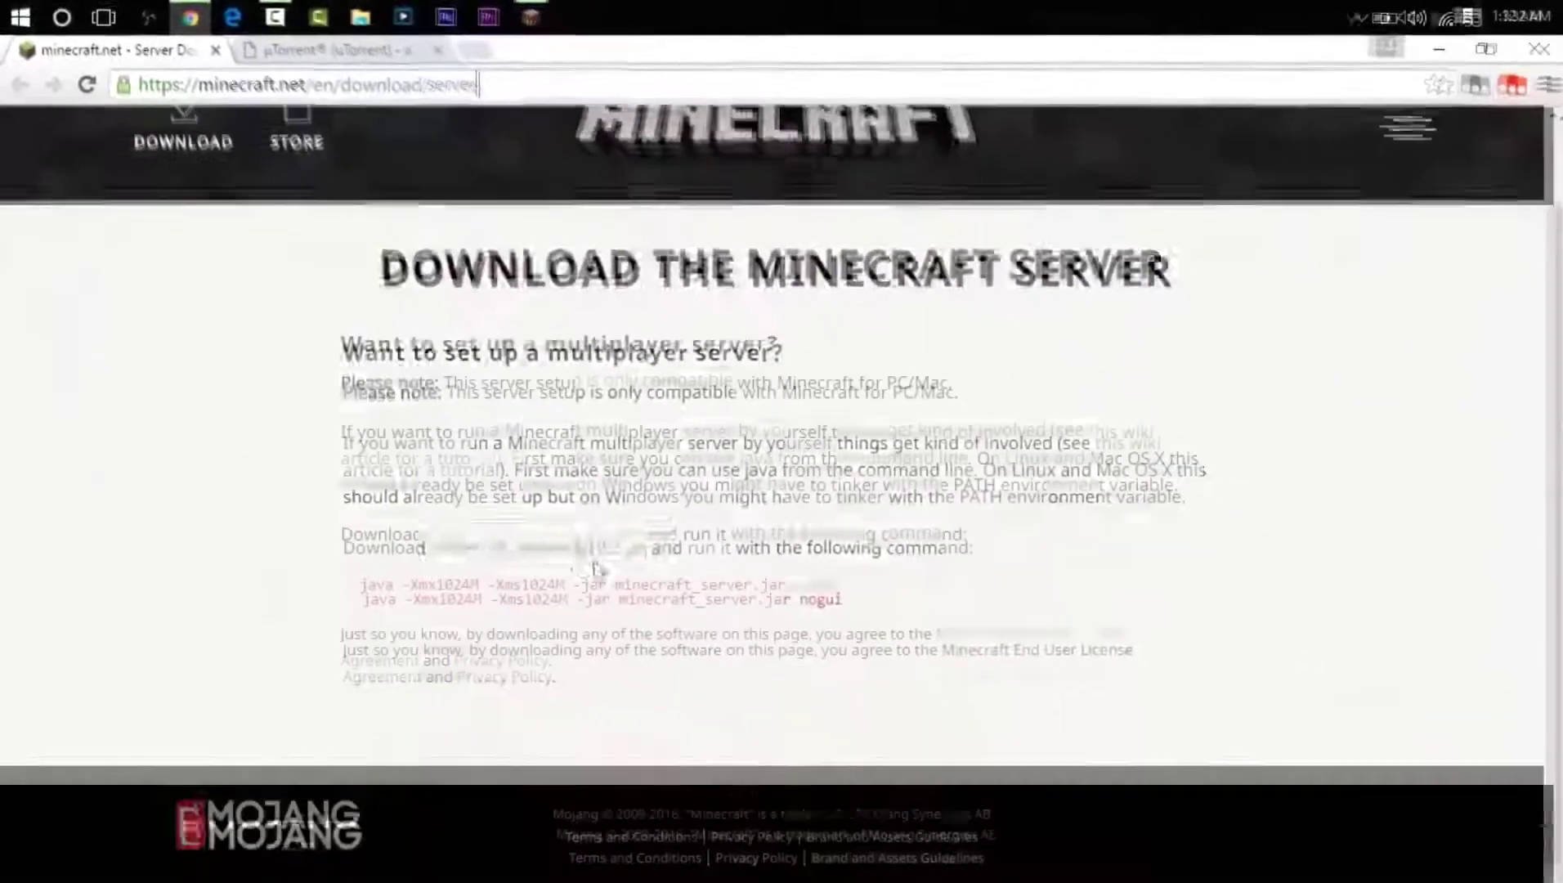
scroll(556, 541, down, 2)
click(556, 537)
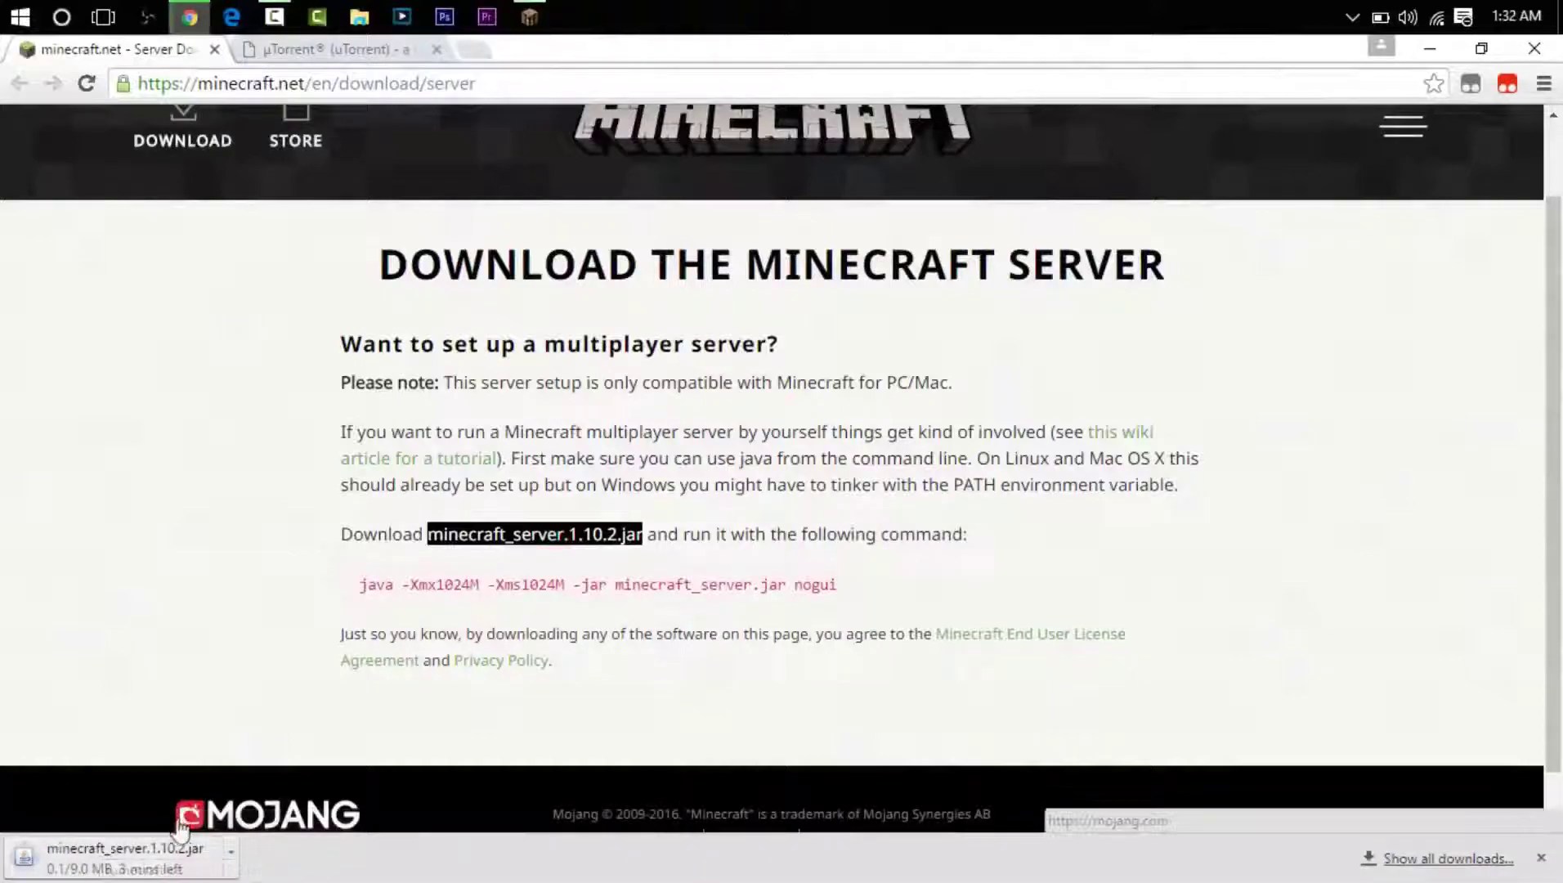
Cancel the minecraft_server.1.10.2.jar download and minimise the browser.
click(155, 860)
right_click(155, 860)
click(188, 842)
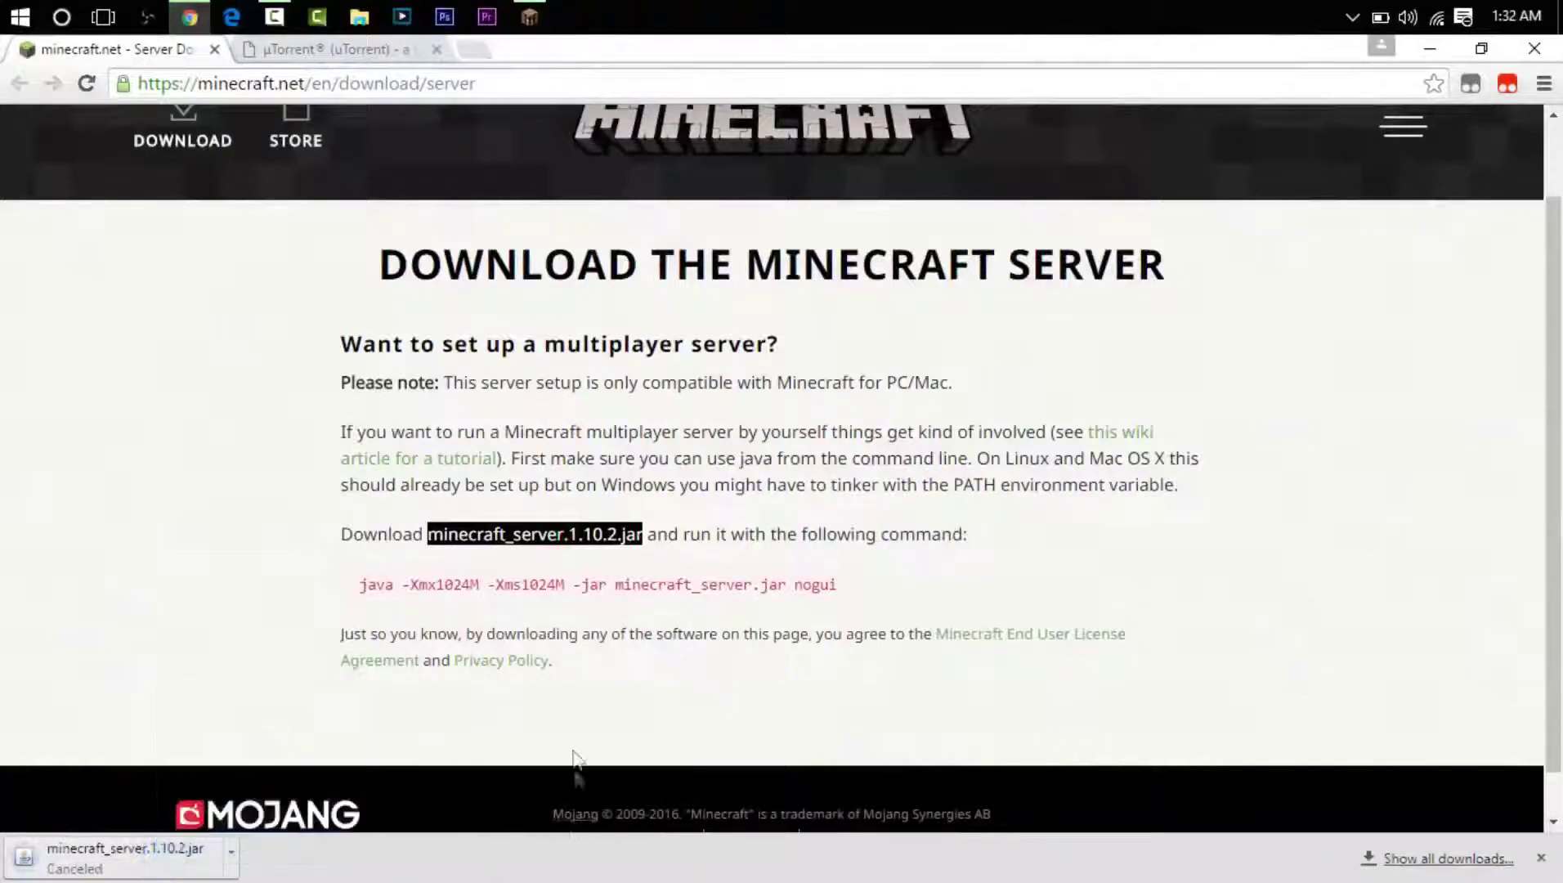
click(1429, 48)
Rename the Minecraft server jar on the desktop as minecraft_server.1.10.2, matching the file name on the download page.
mouse_move(26, 52)
mouse_down()
mouse_move(178, 35)
mouse_move(39, 66)
mouse_up()
click(217, 124)
click(75, 114)
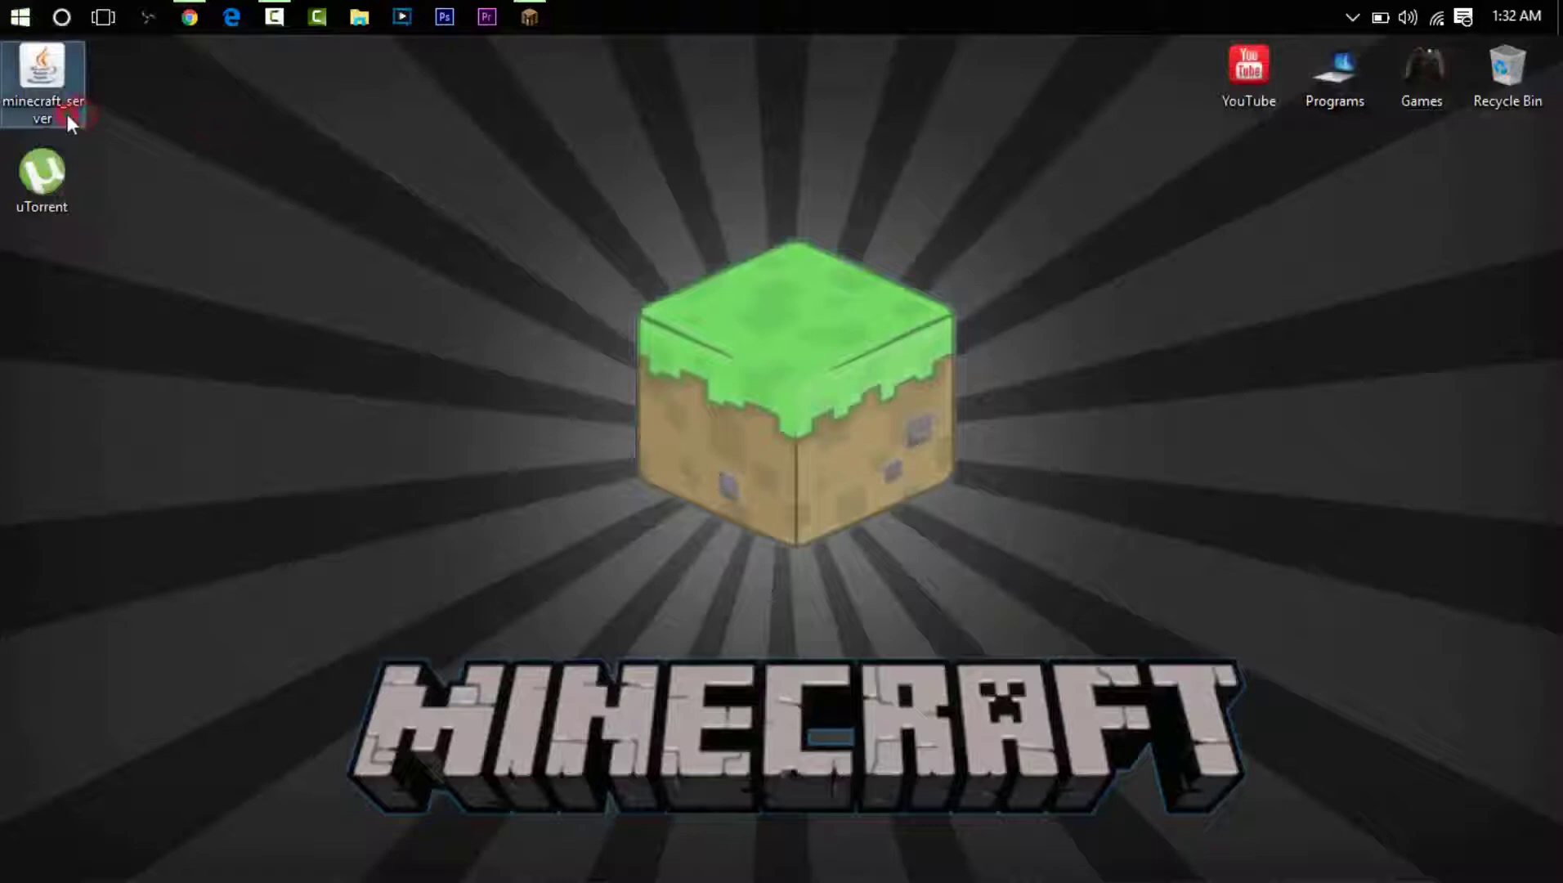
click(65, 119)
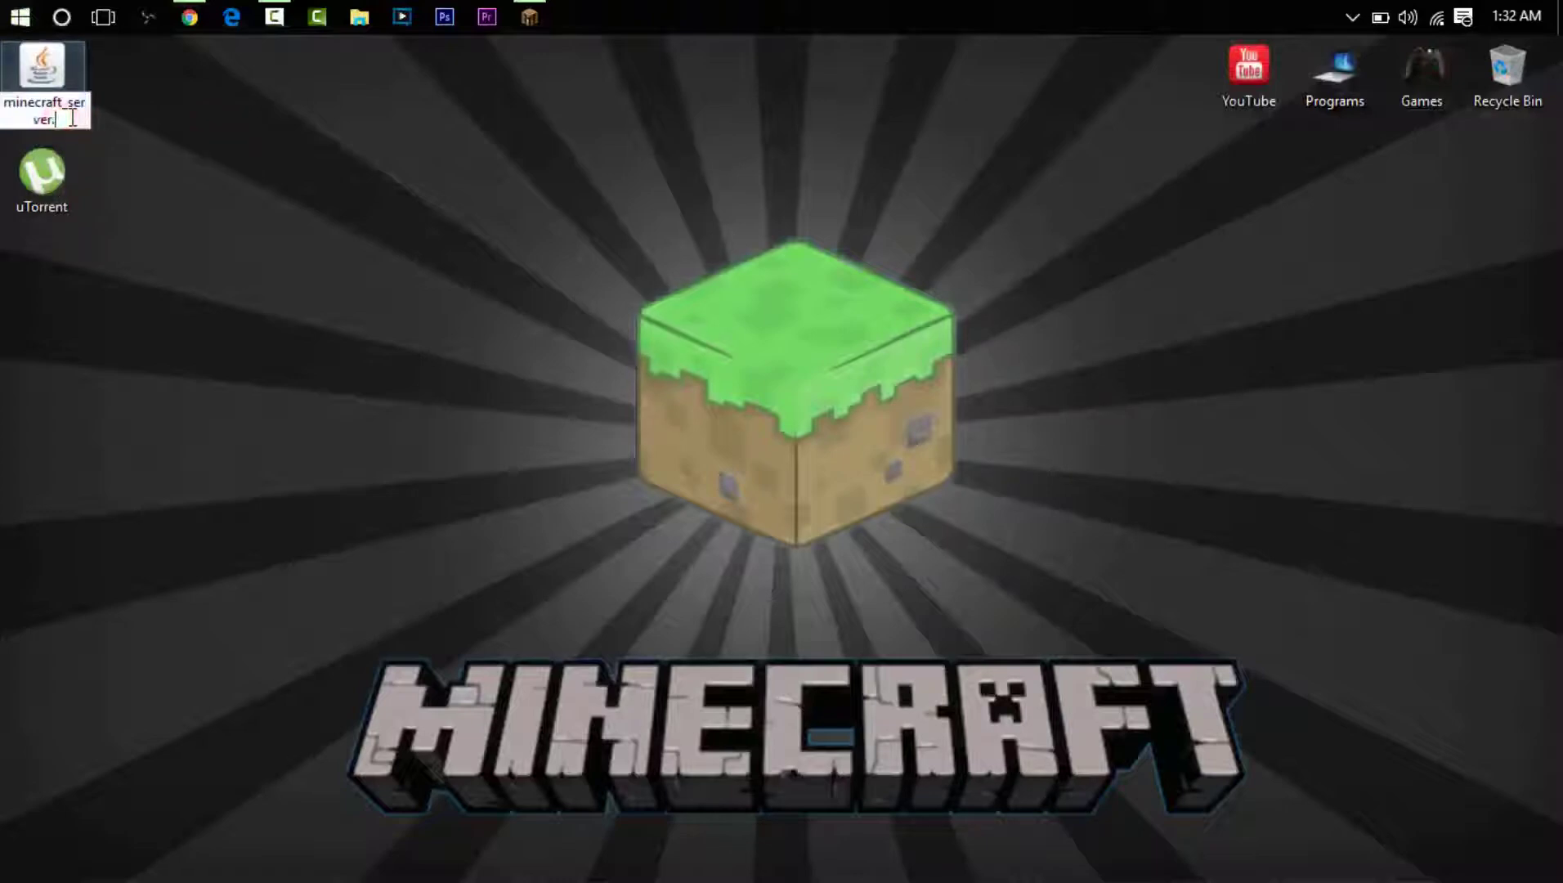
key(Return)
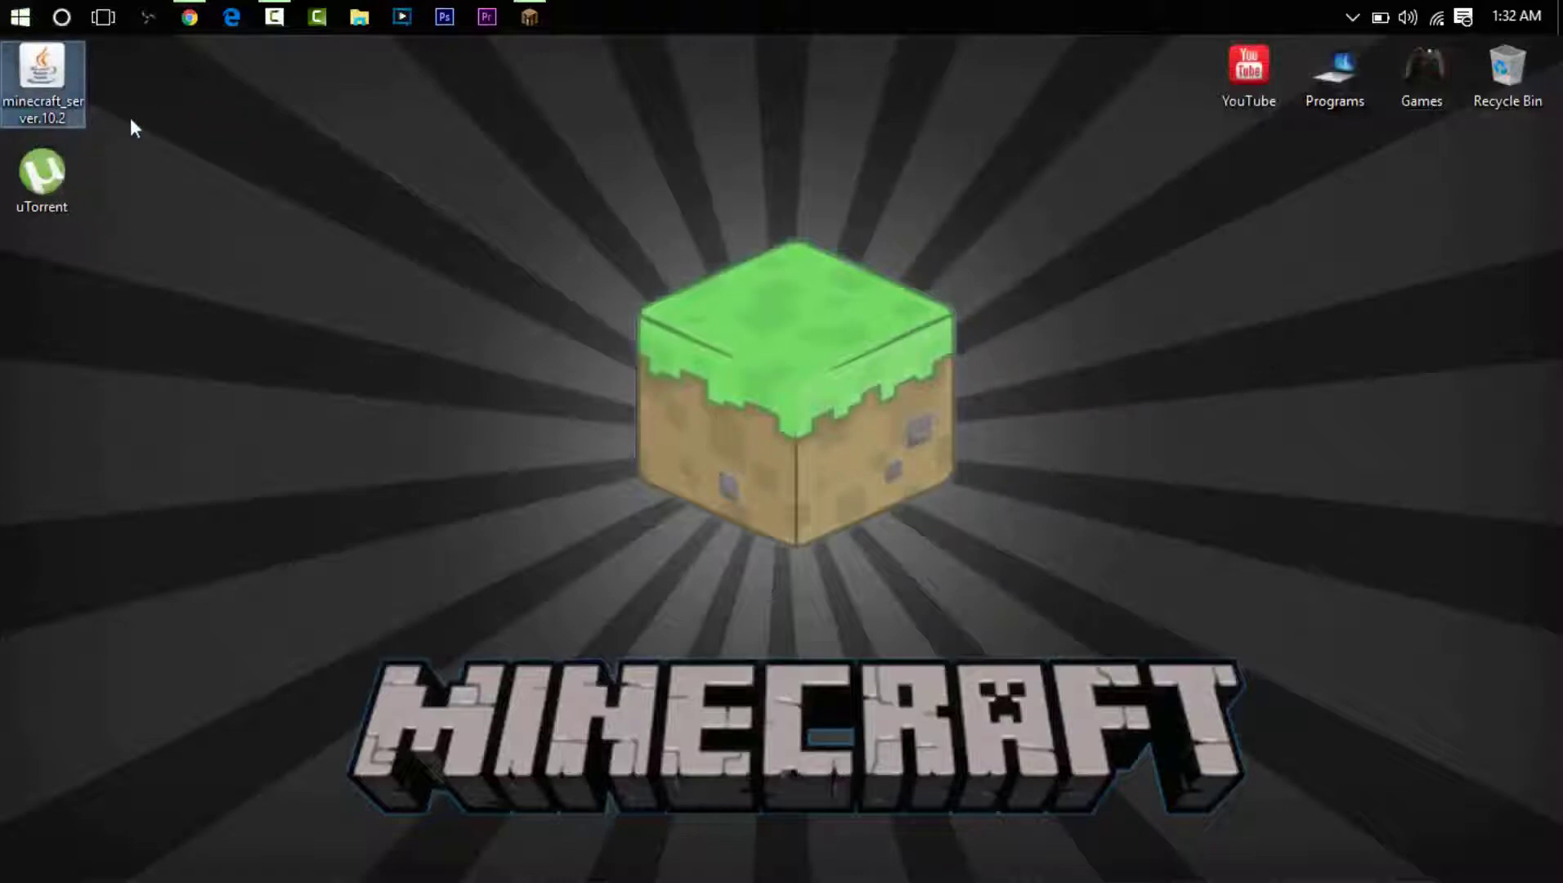
click(52, 121)
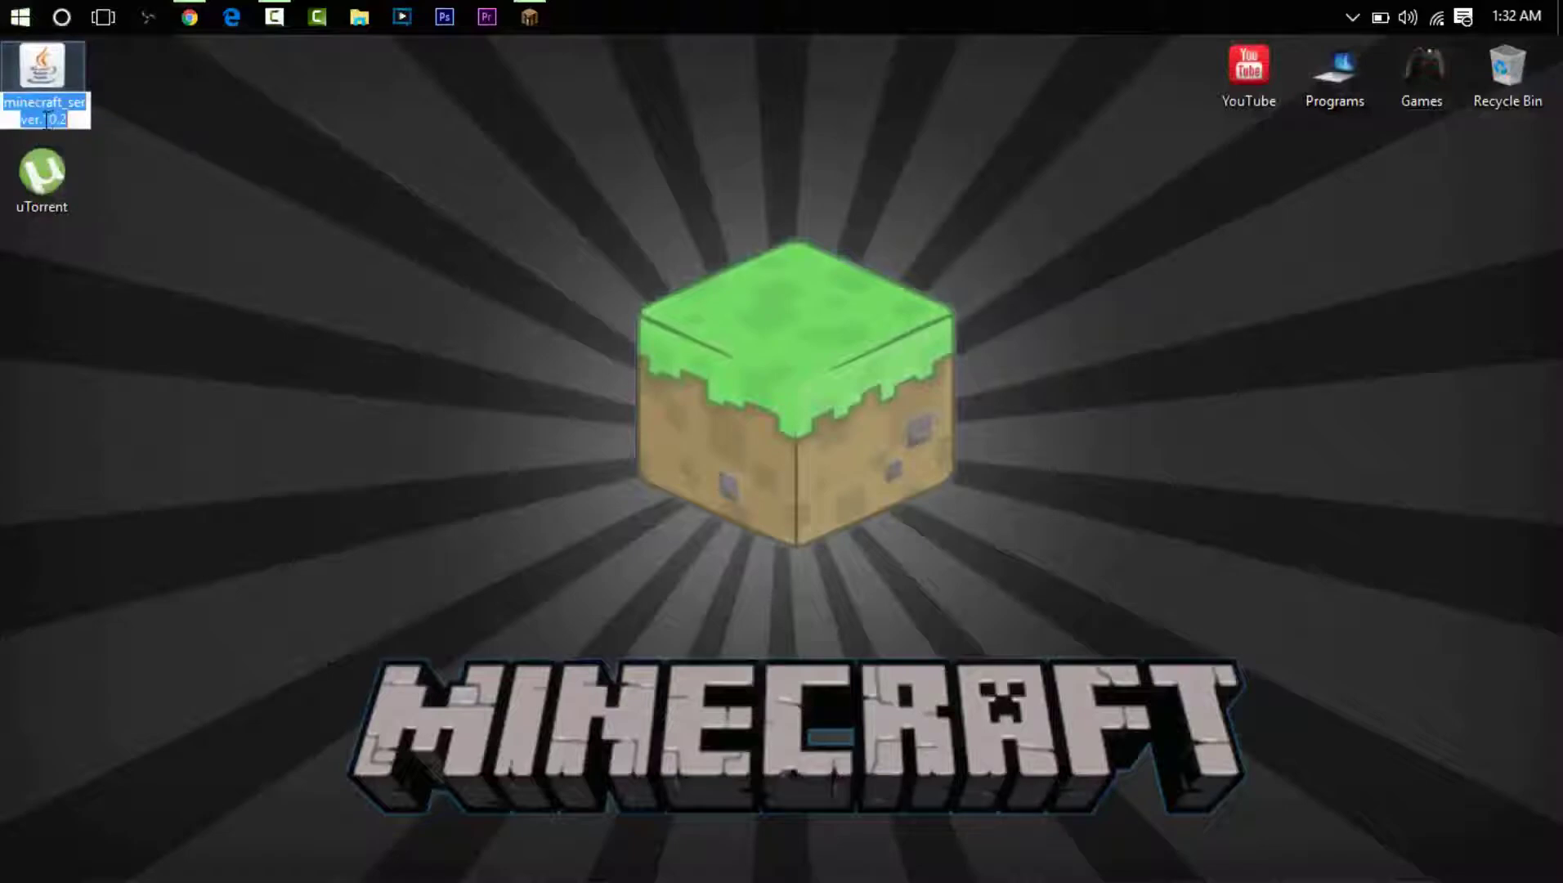
click(51, 120)
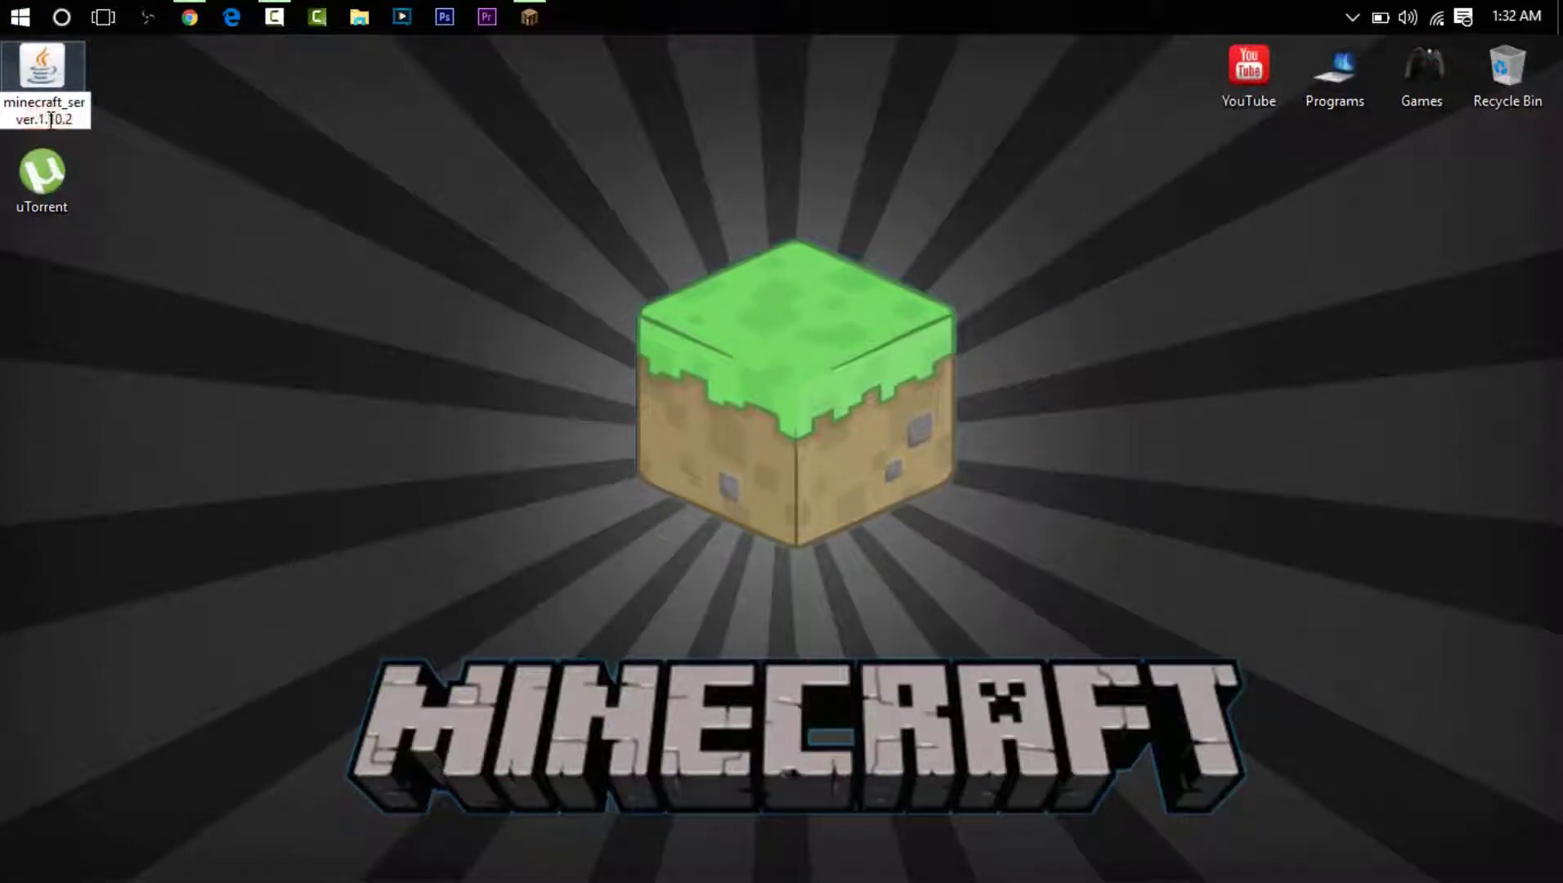
click(190, 16)
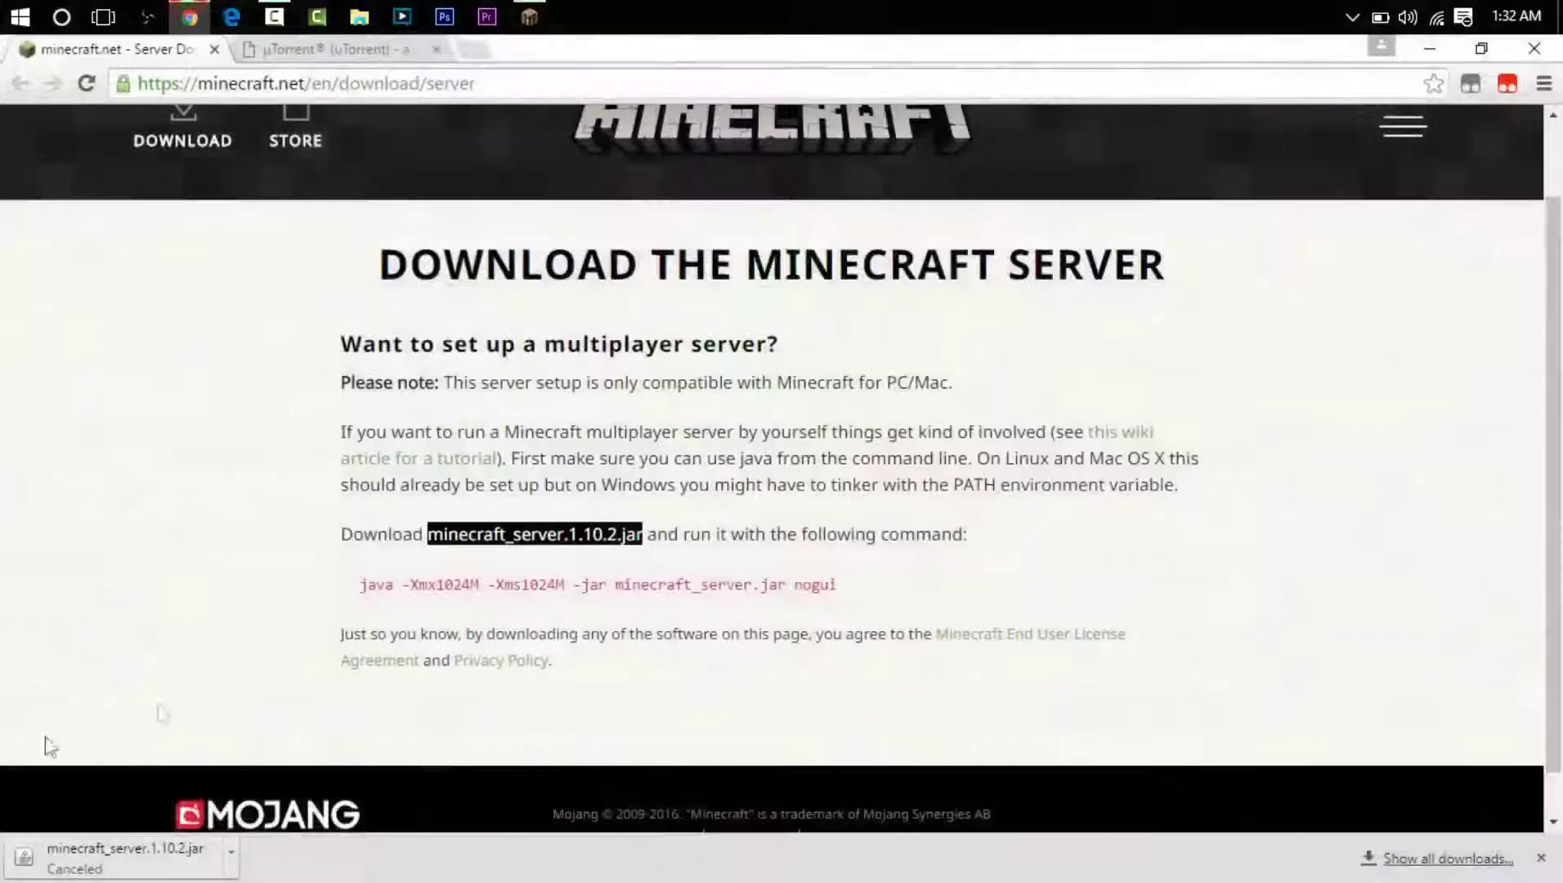
key(super+d)
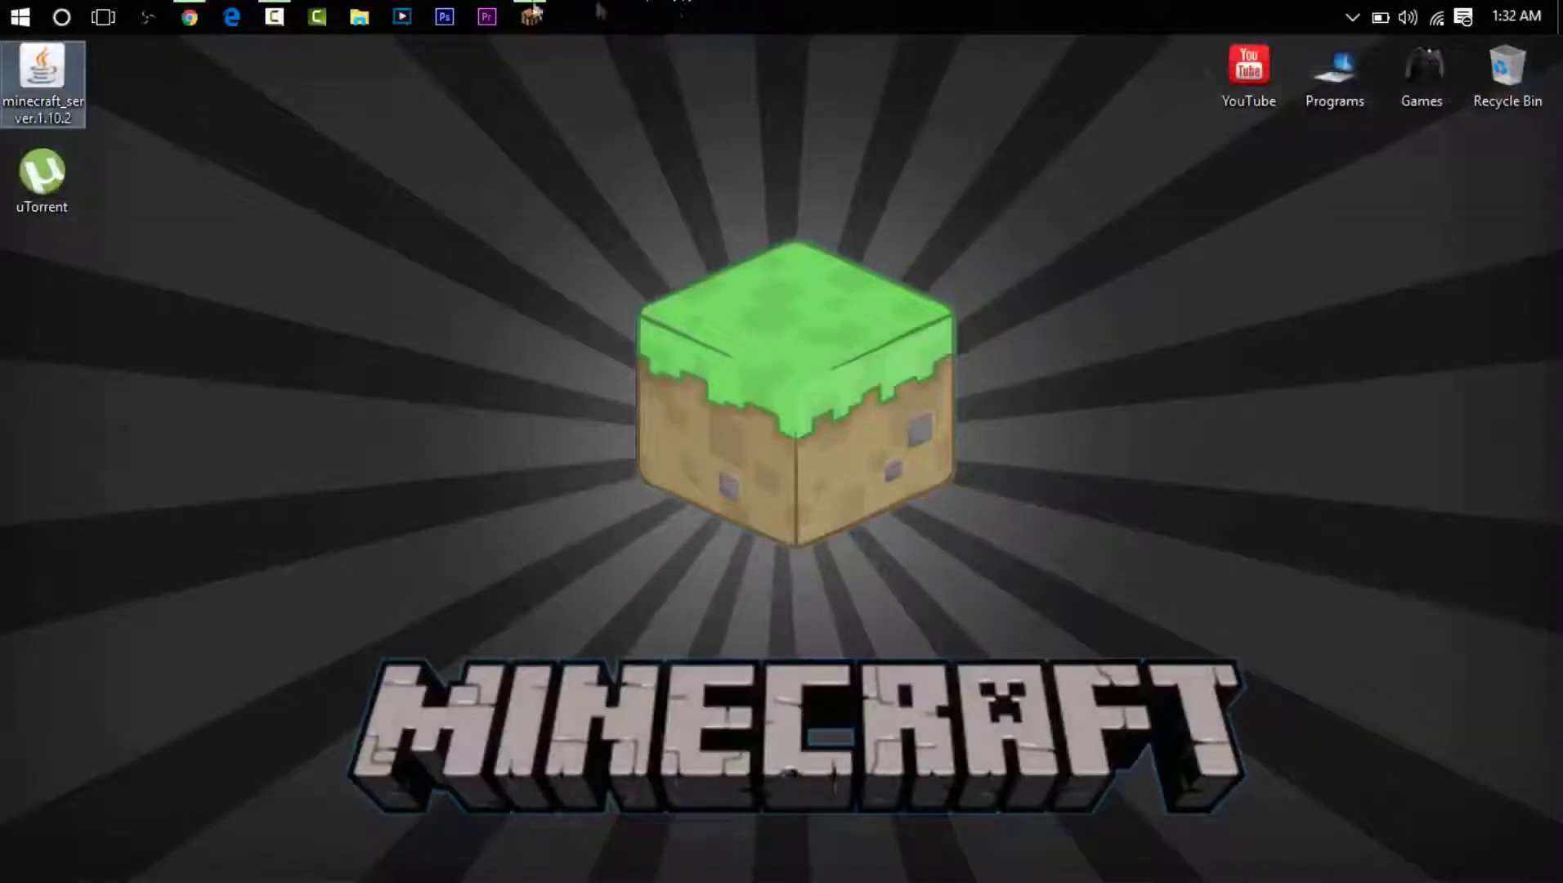
click(288, 12)
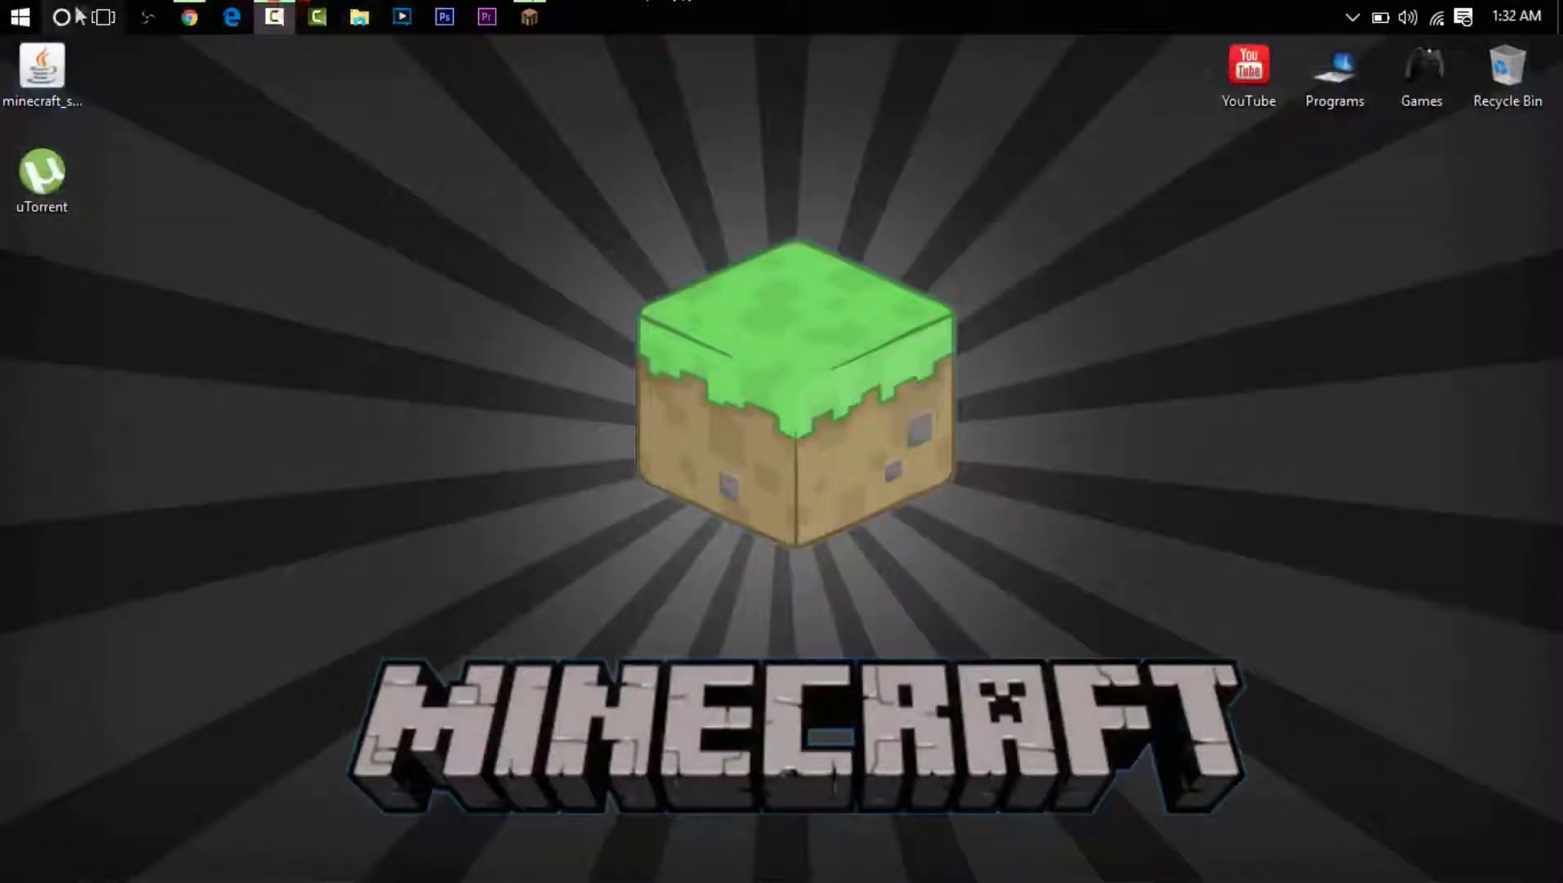
mouse_move(9, 76)
mouse_down()
mouse_move(55, 70)
mouse_move(18, 101)
mouse_up()
click(331, 74)
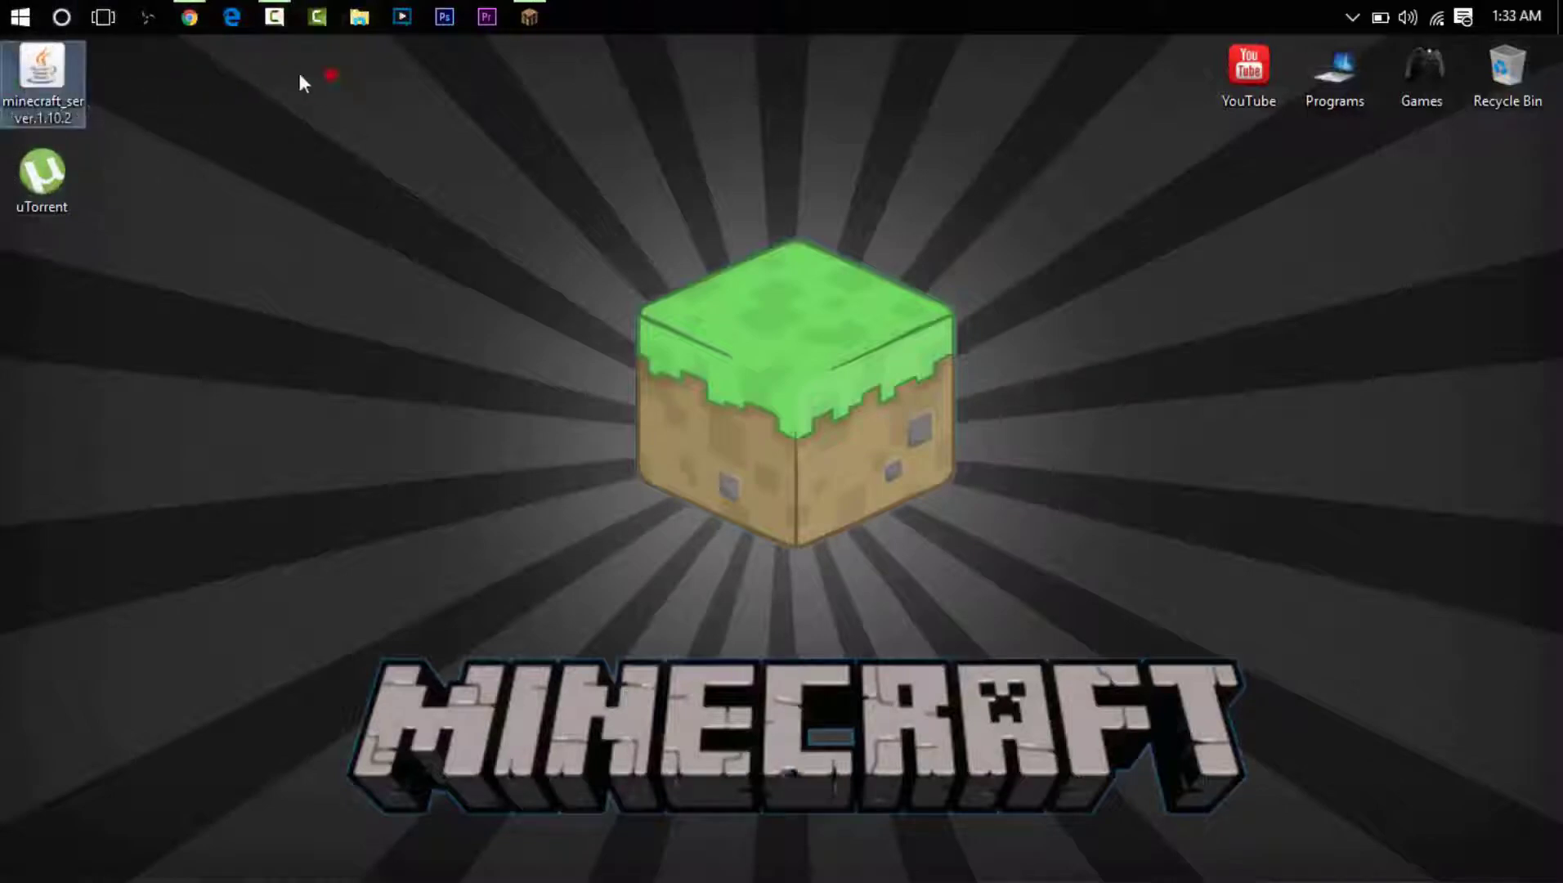
click(7, 92)
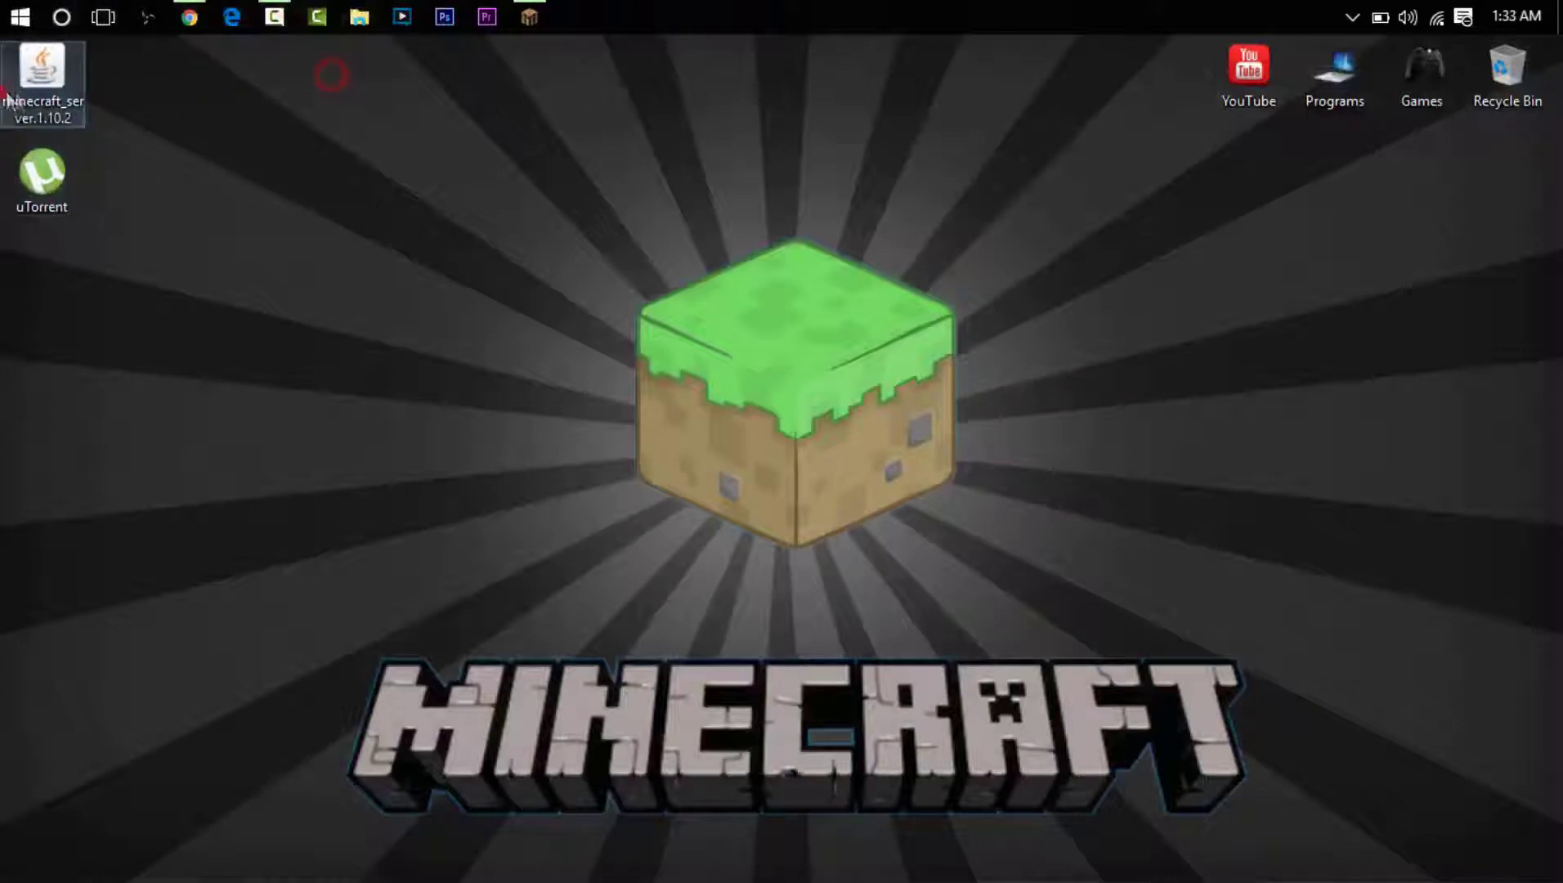
Create a new folder on the desktop named Minecraft Server.
right_click(682, 220)
mouse_move(758, 470)
click(966, 464)
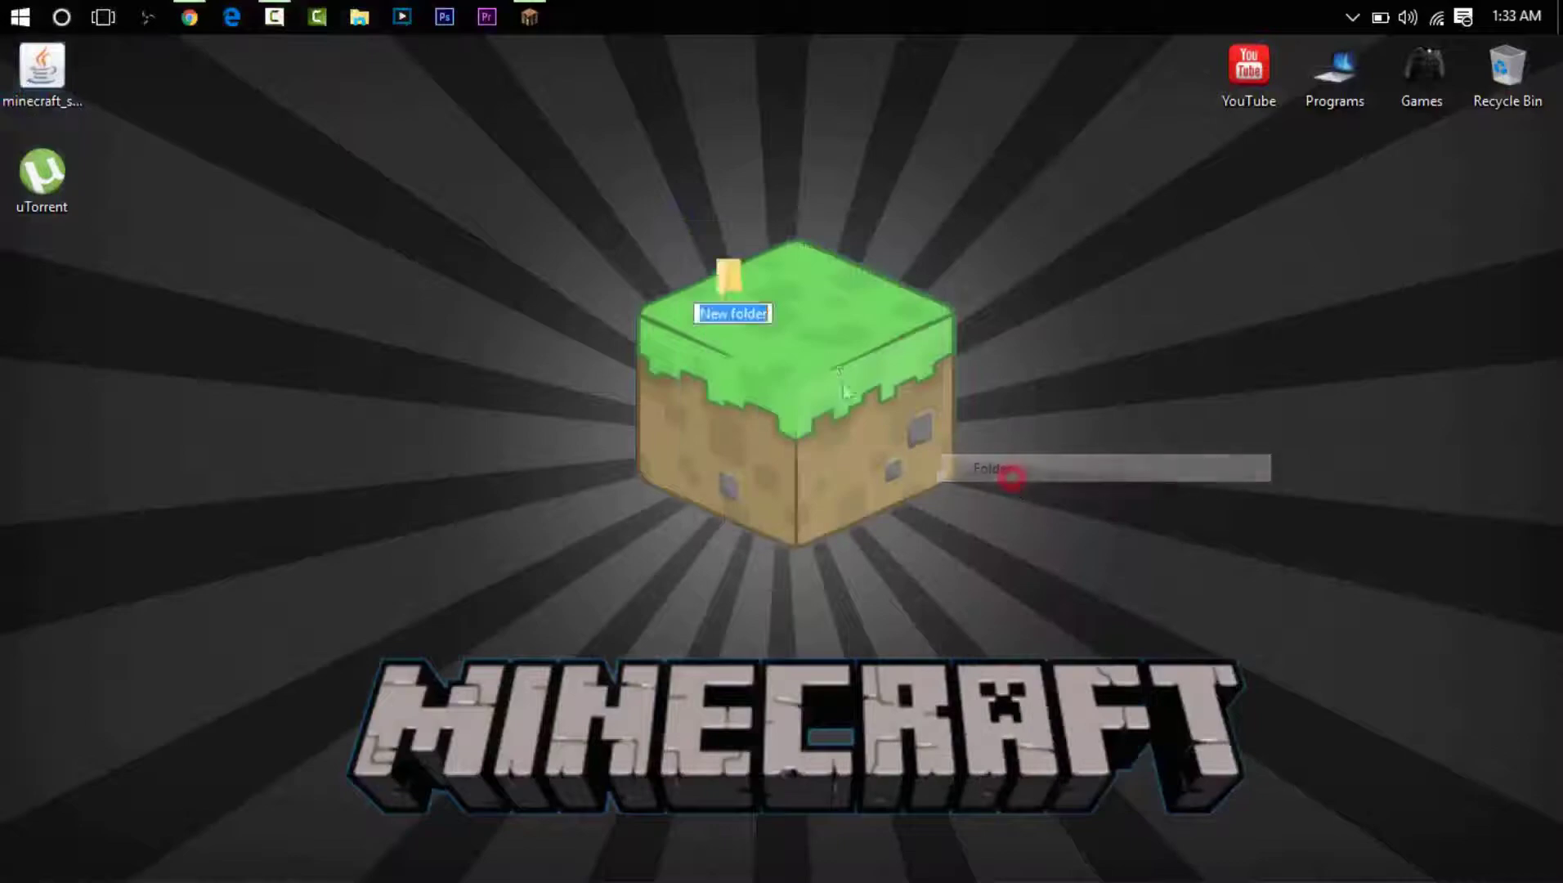
text(Minecraft Secr)
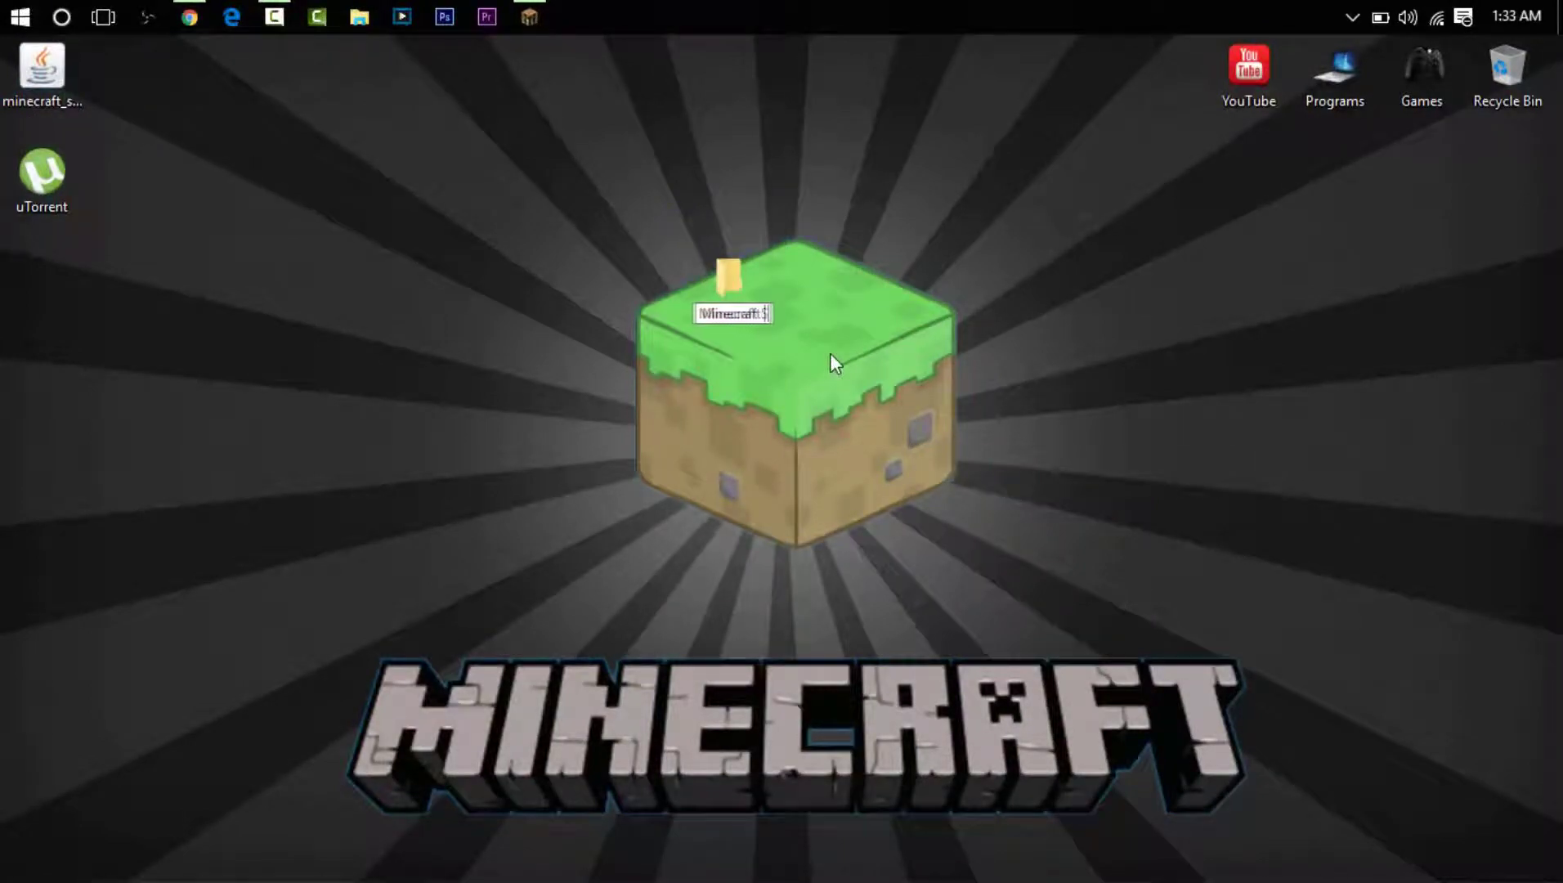
key(BackSpace)
key(BackSpace)
text(ver)
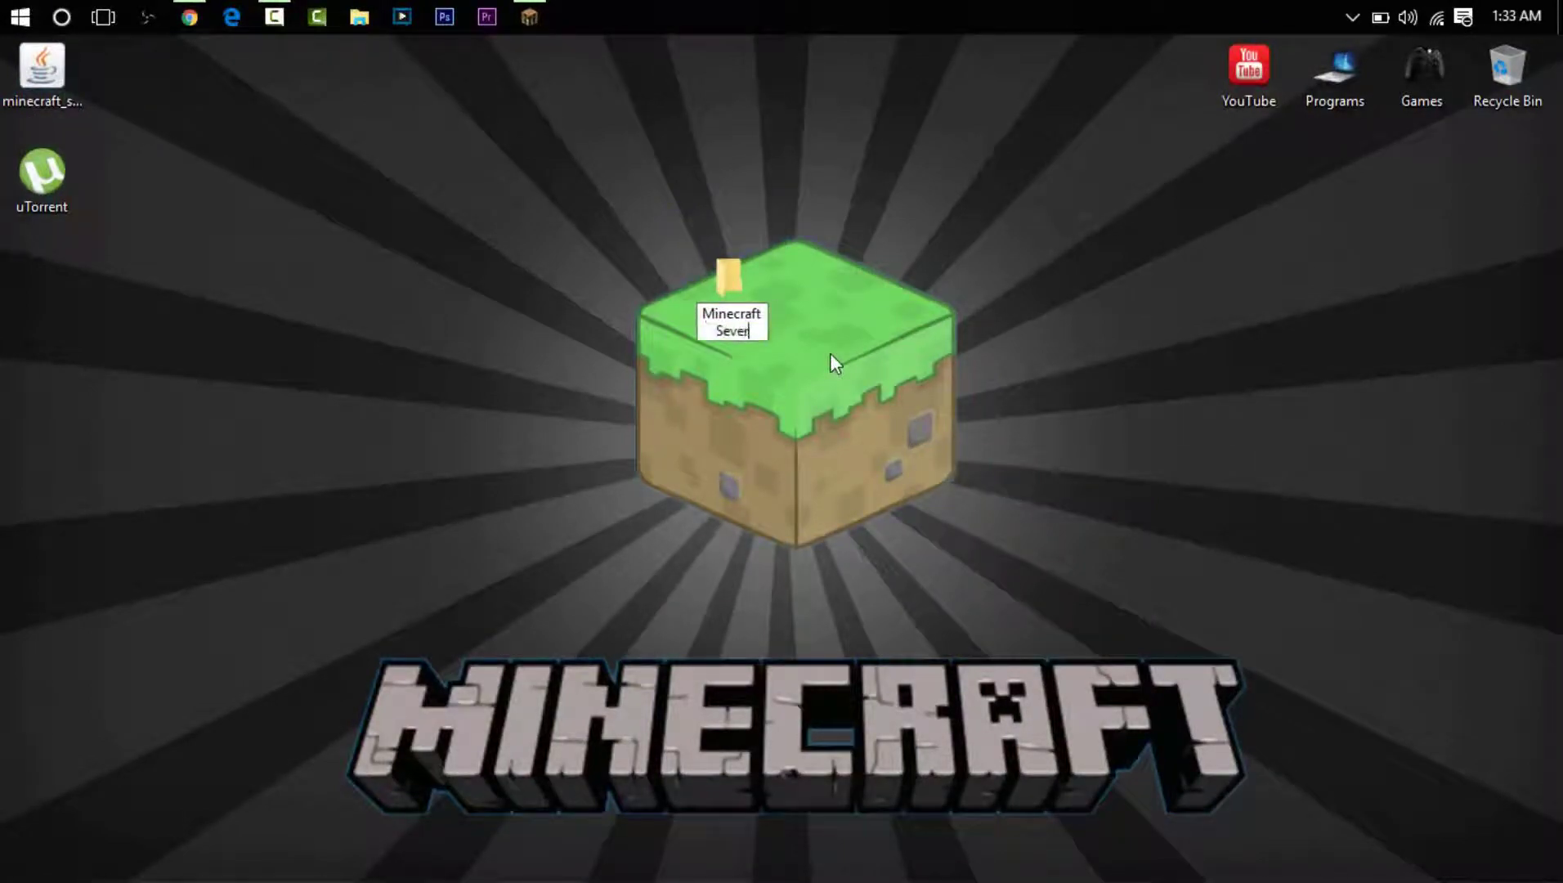
key(Return)
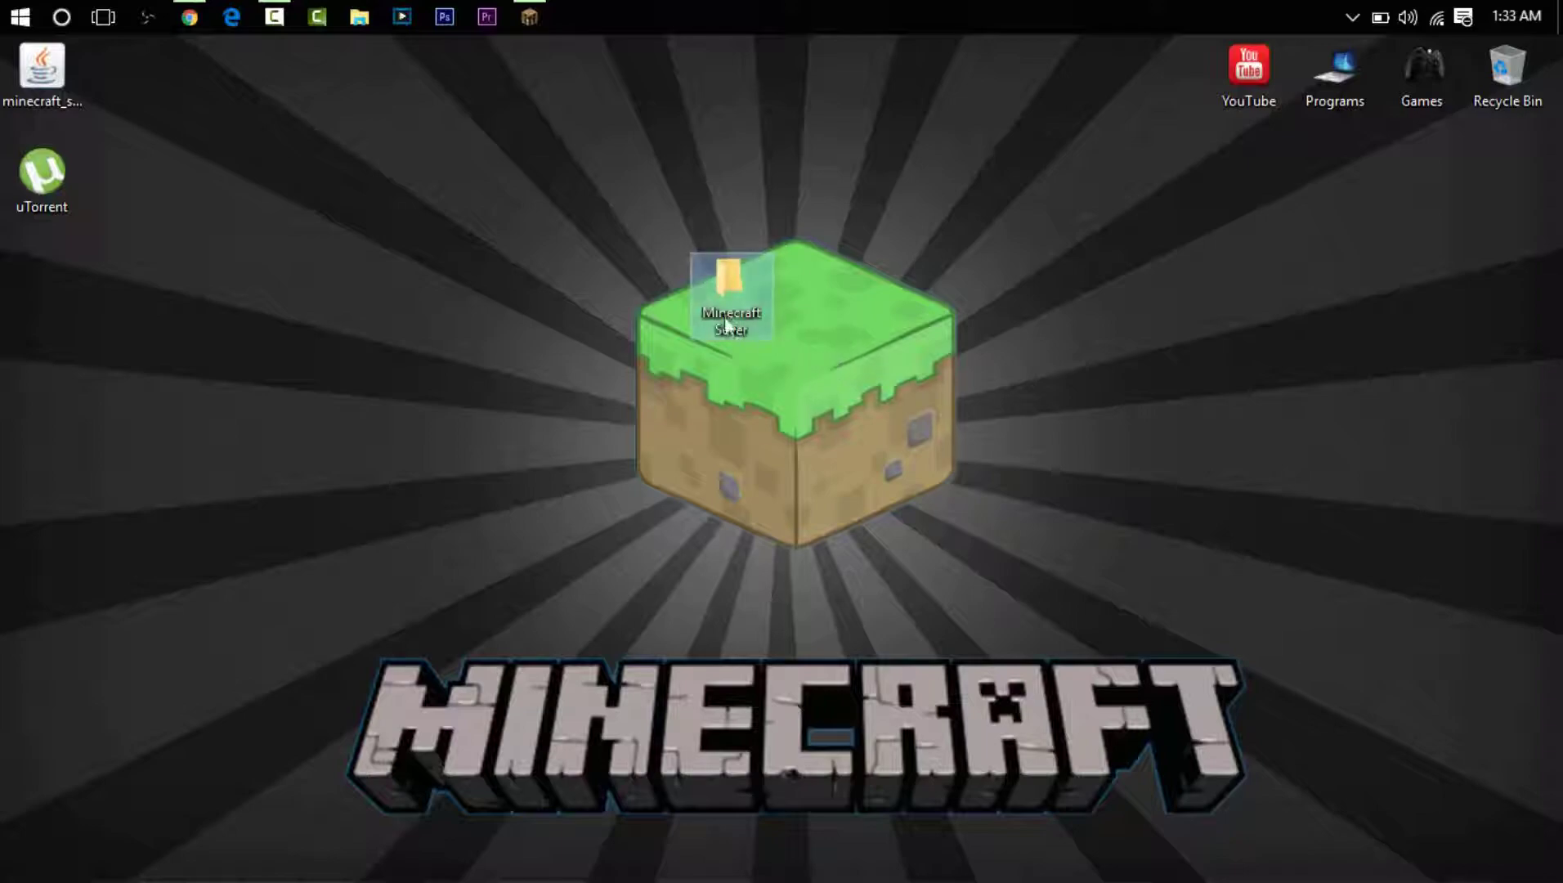
click(721, 324)
click(727, 329)
text(r)
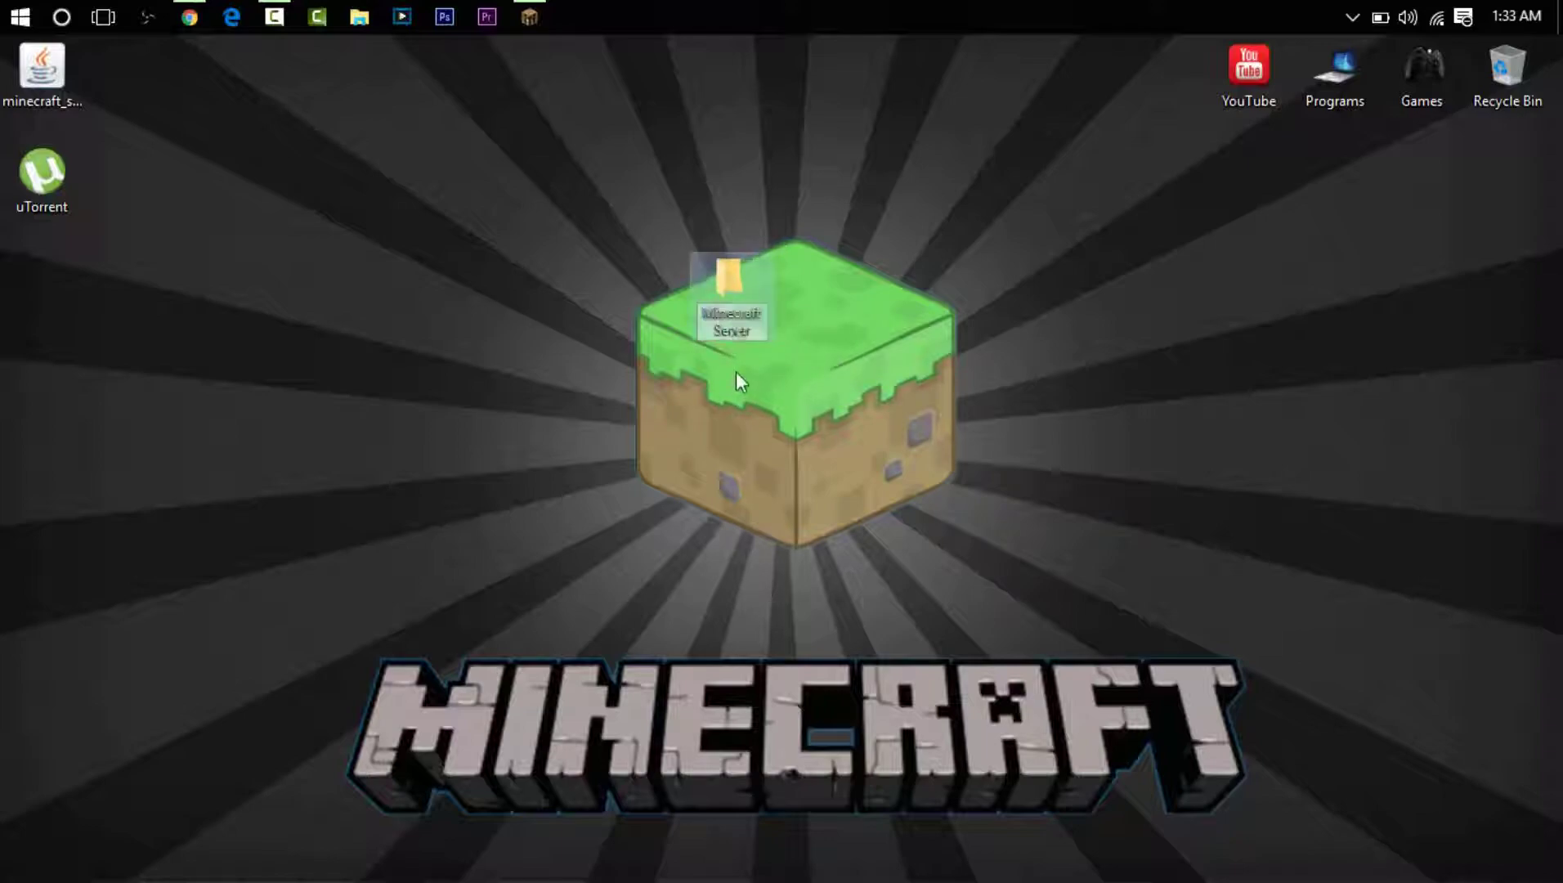
key(Return)
Move the minecraft_server.1.10.2 jar from the desktop into the Minecraft Server folder and open that folder.
drag(26, 82, 730, 282)
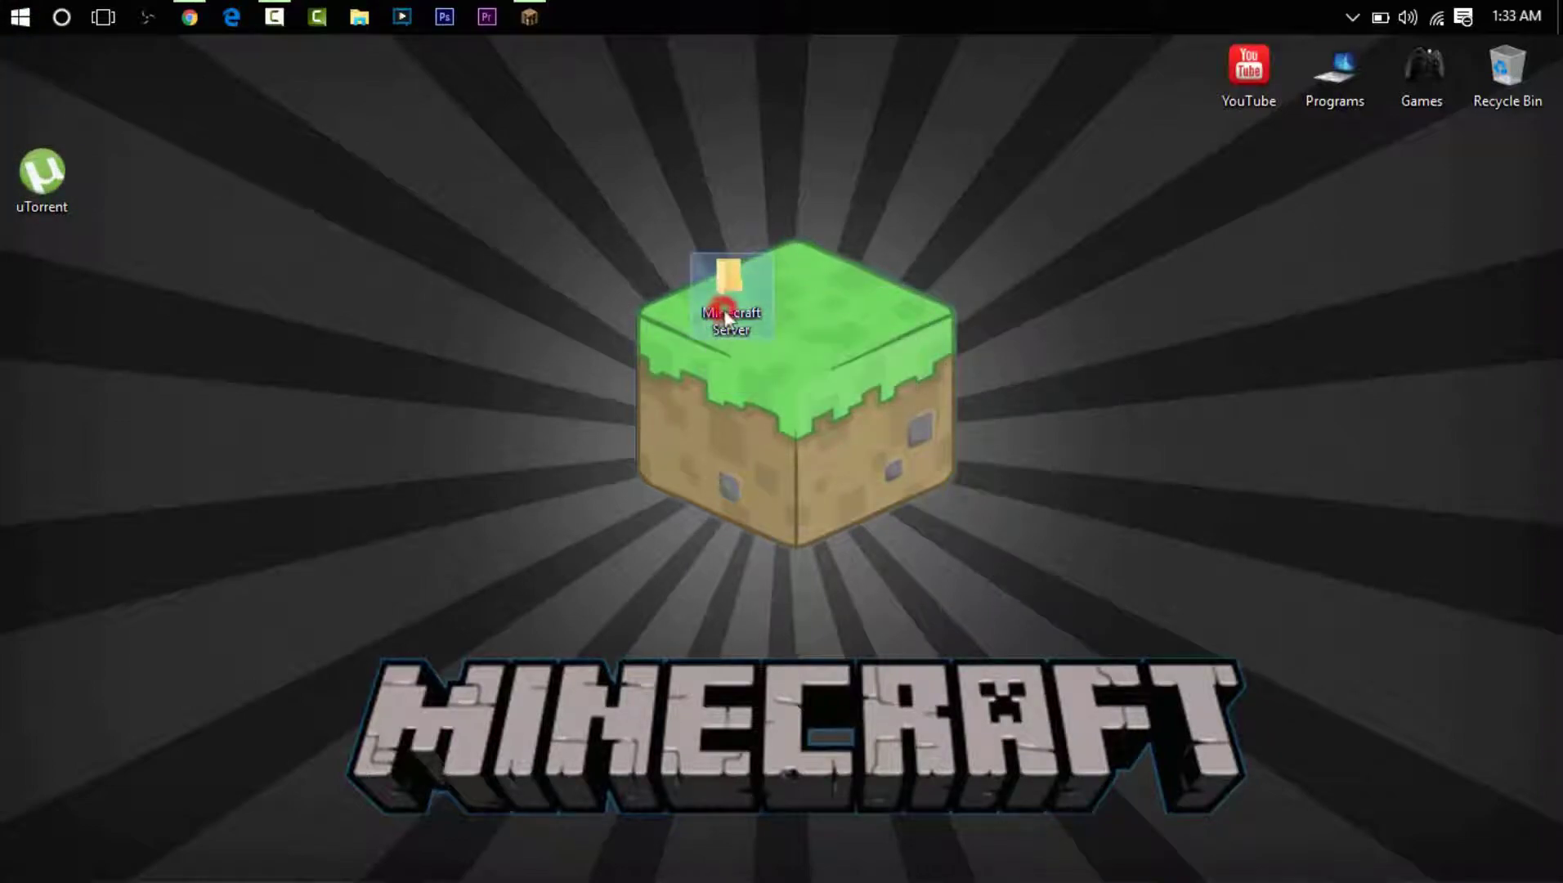
click(742, 282)
click(741, 282)
double_click(758, 284)
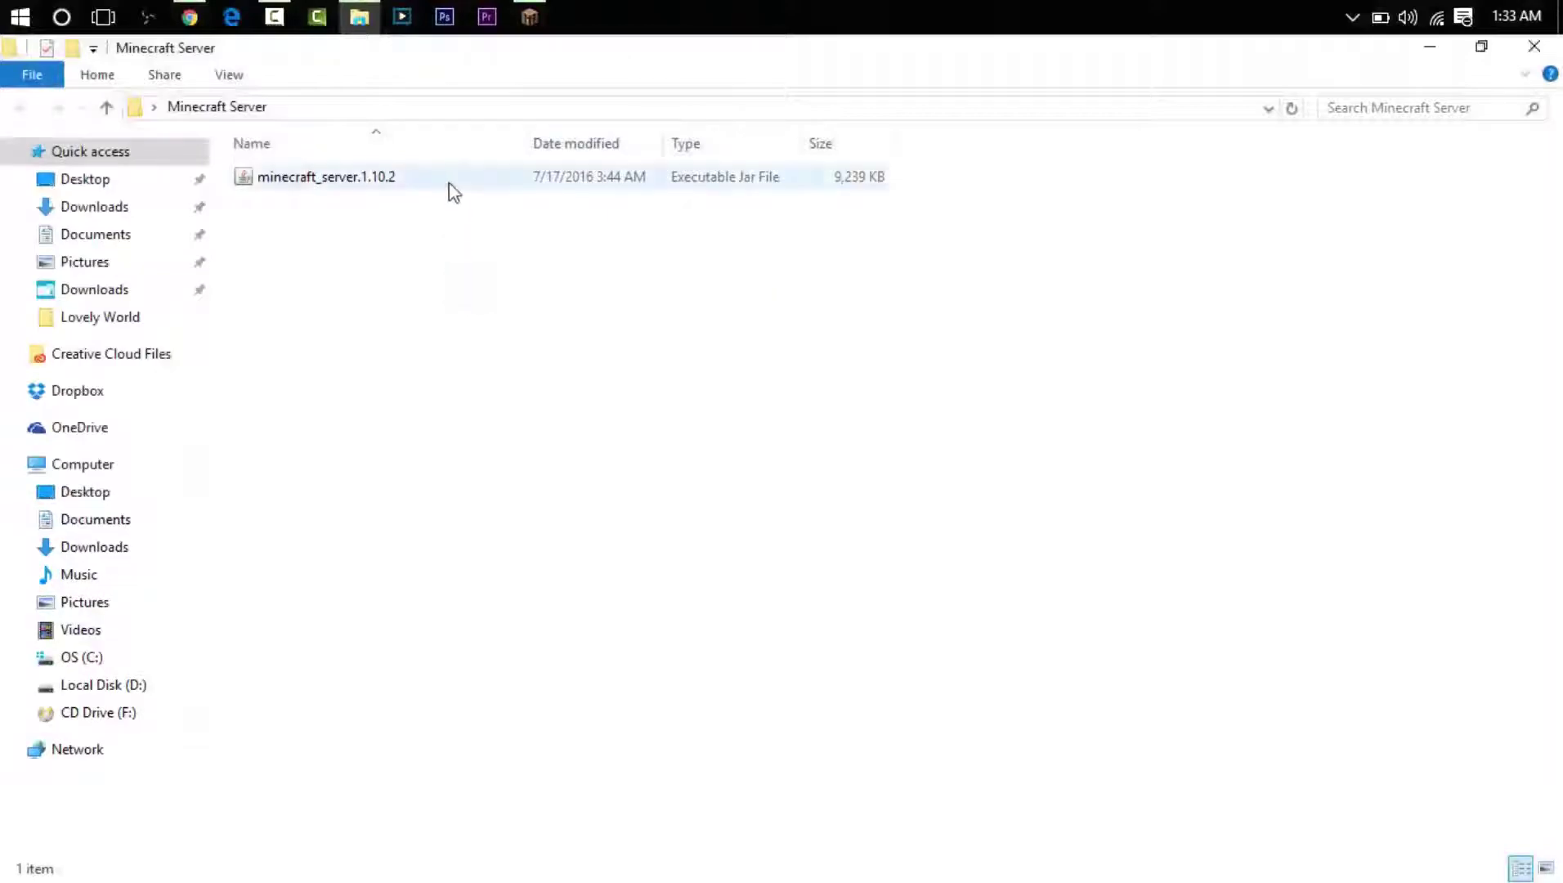
Run the minecraft_server.1.10.2 jar in the Minecraft Server folder to generate the server files.
double_click(449, 182)
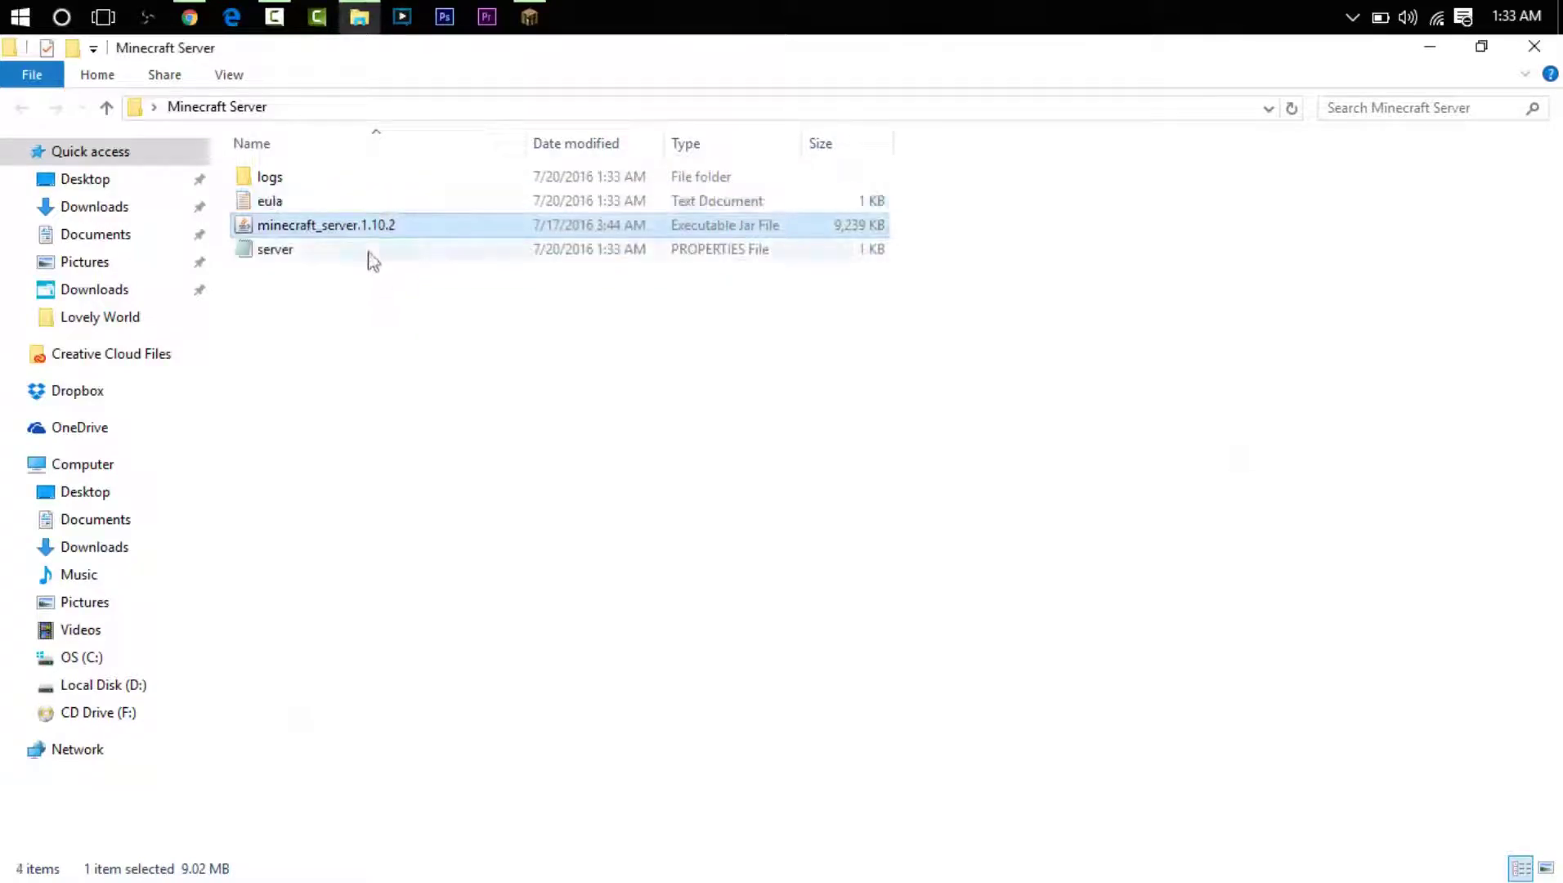
click(458, 281)
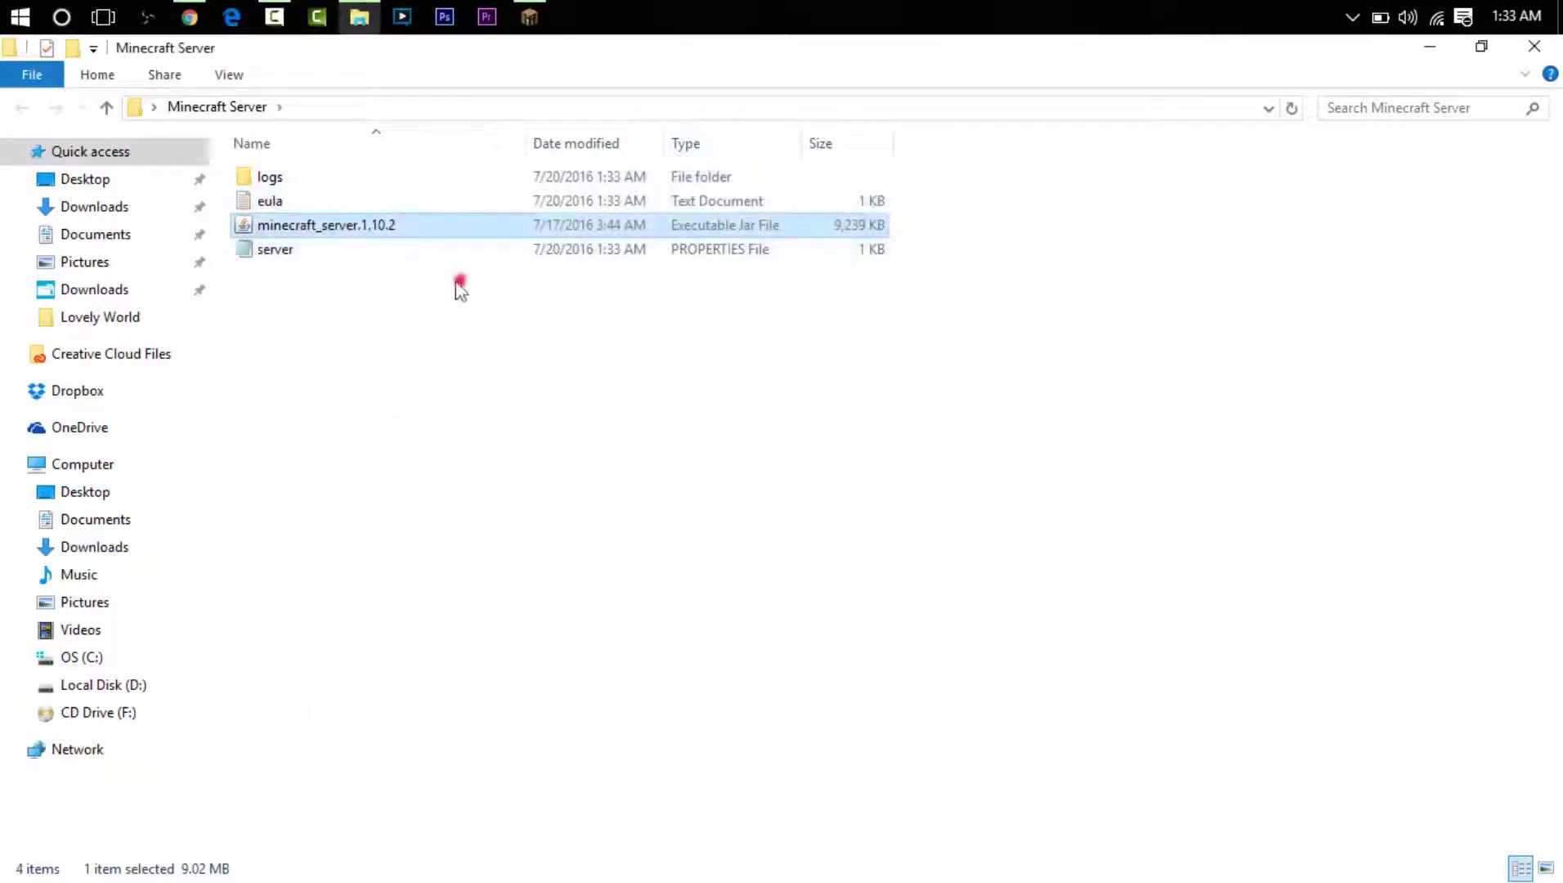
drag(364, 310, 326, 372)
Check which programs are offered for opening the minecraft_server.1.10.2 jar without choosing one.
click(385, 225)
right_click(385, 225)
right_click(385, 226)
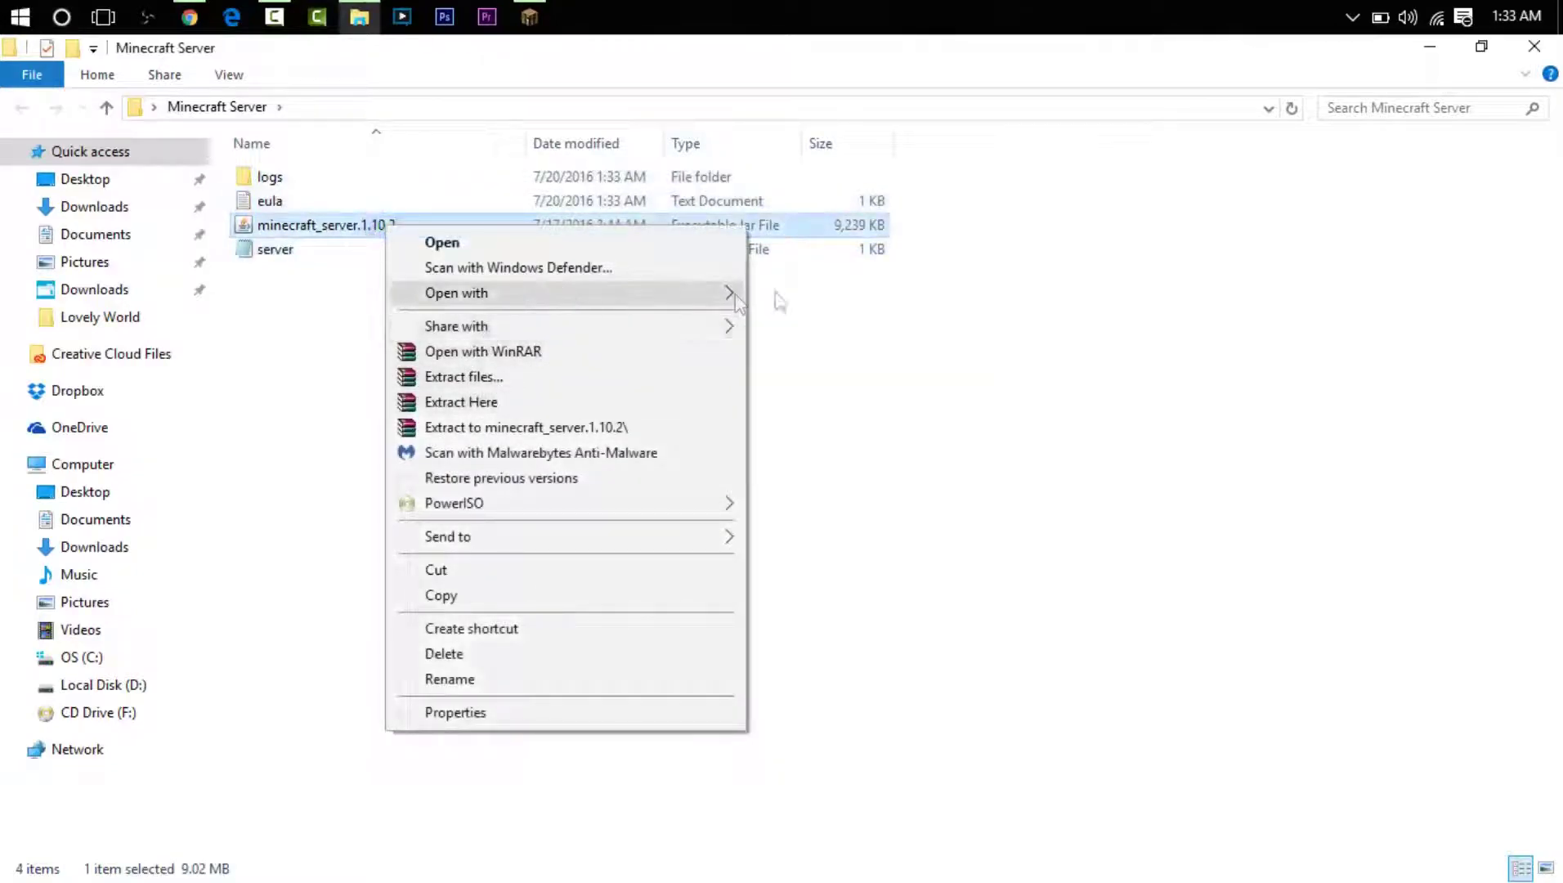
mouse_move(728, 294)
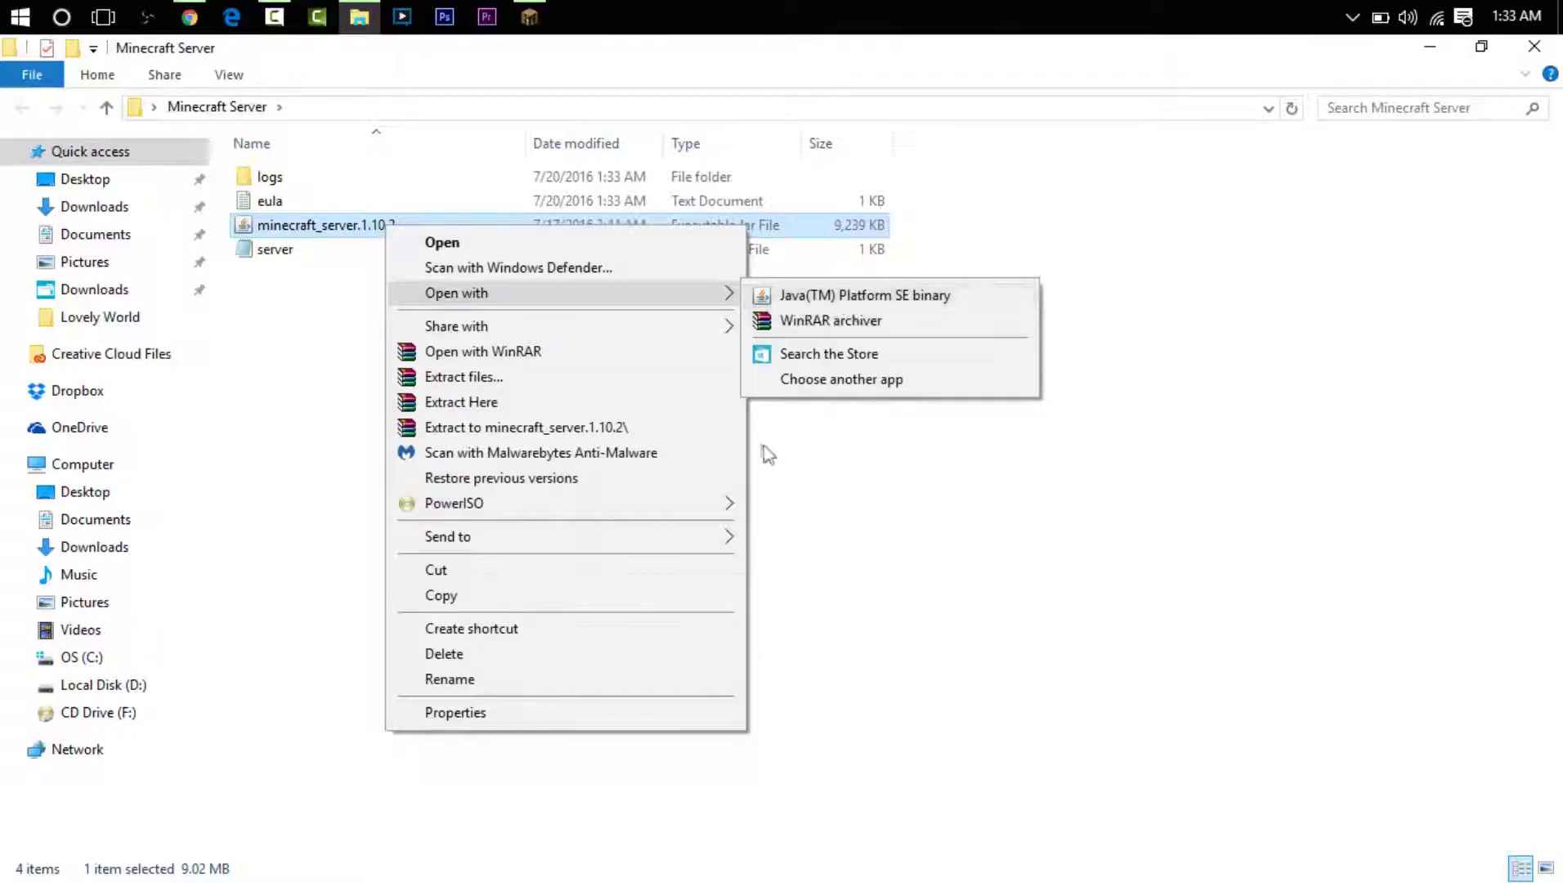
click(837, 454)
click(840, 452)
click(320, 333)
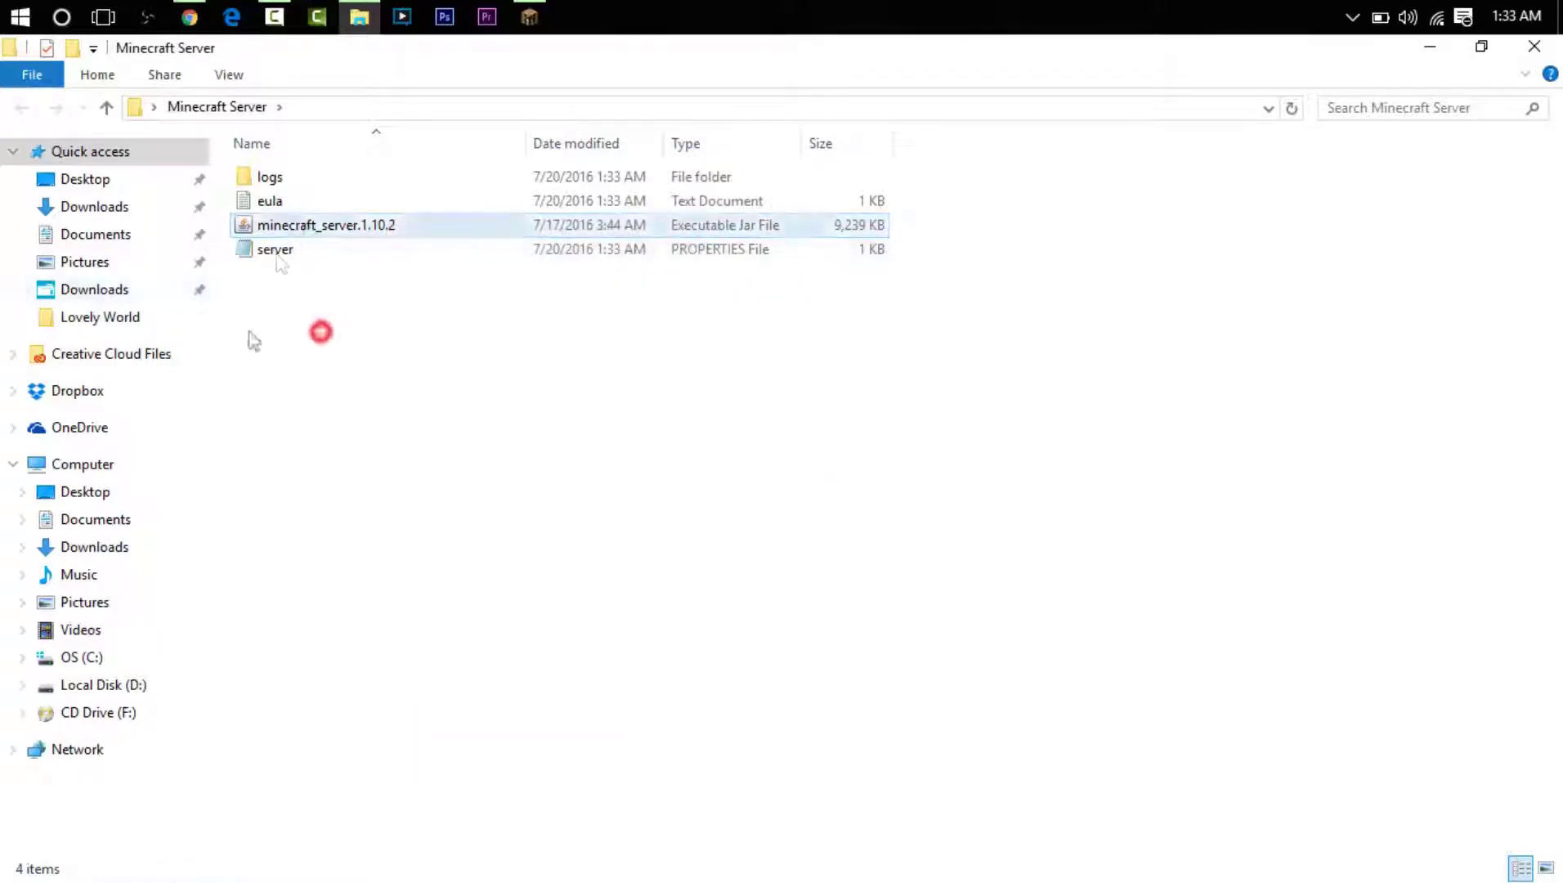
drag(258, 407, 628, 167)
click(519, 292)
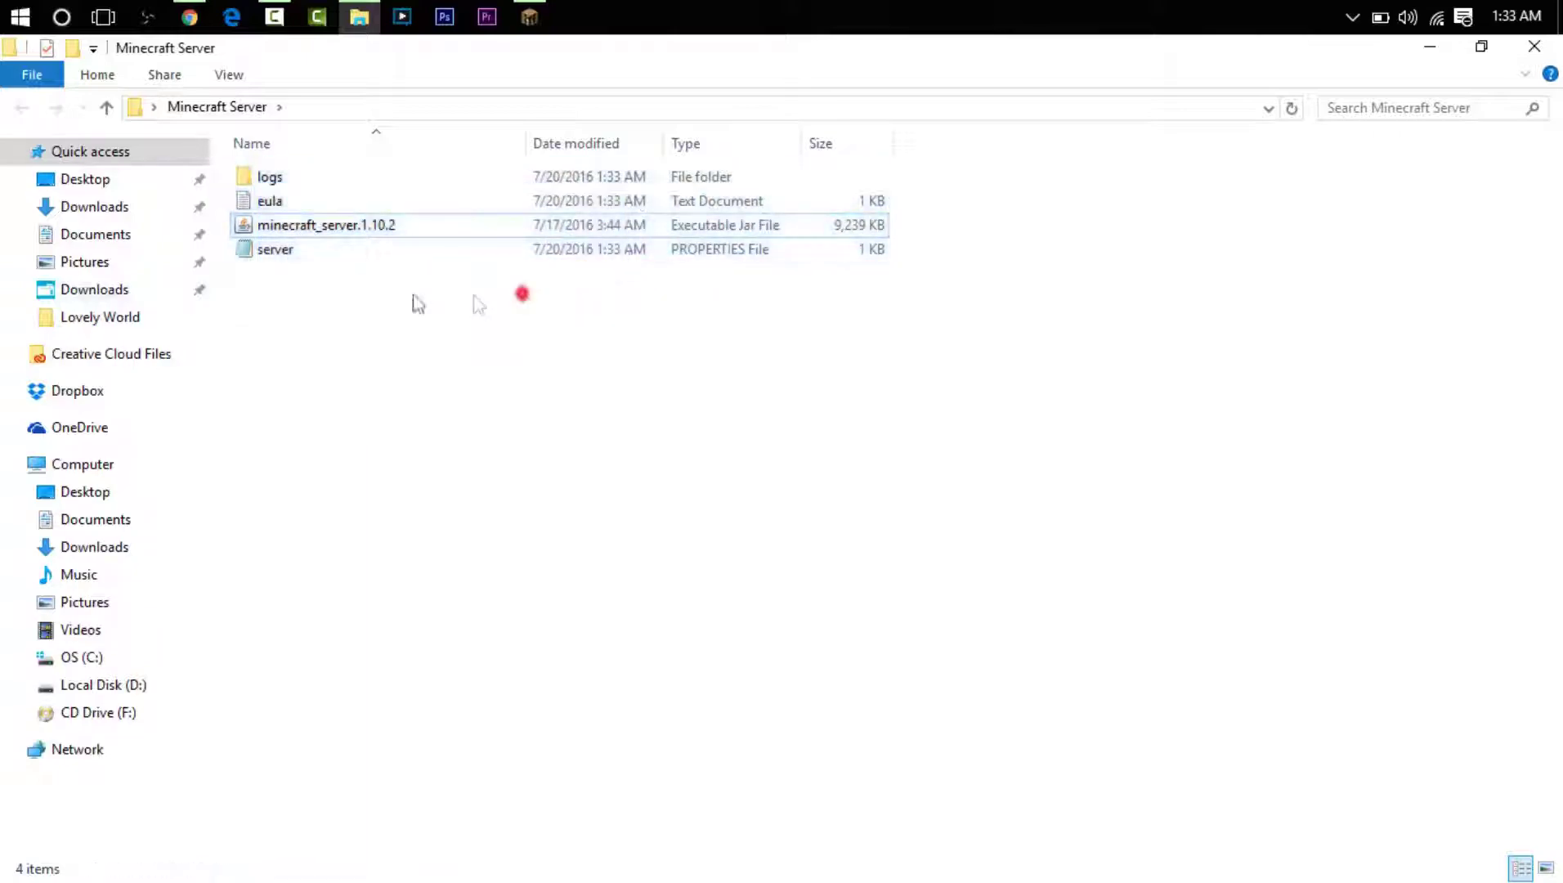
Open the eula text file and change its eula setting to true.
click(278, 200)
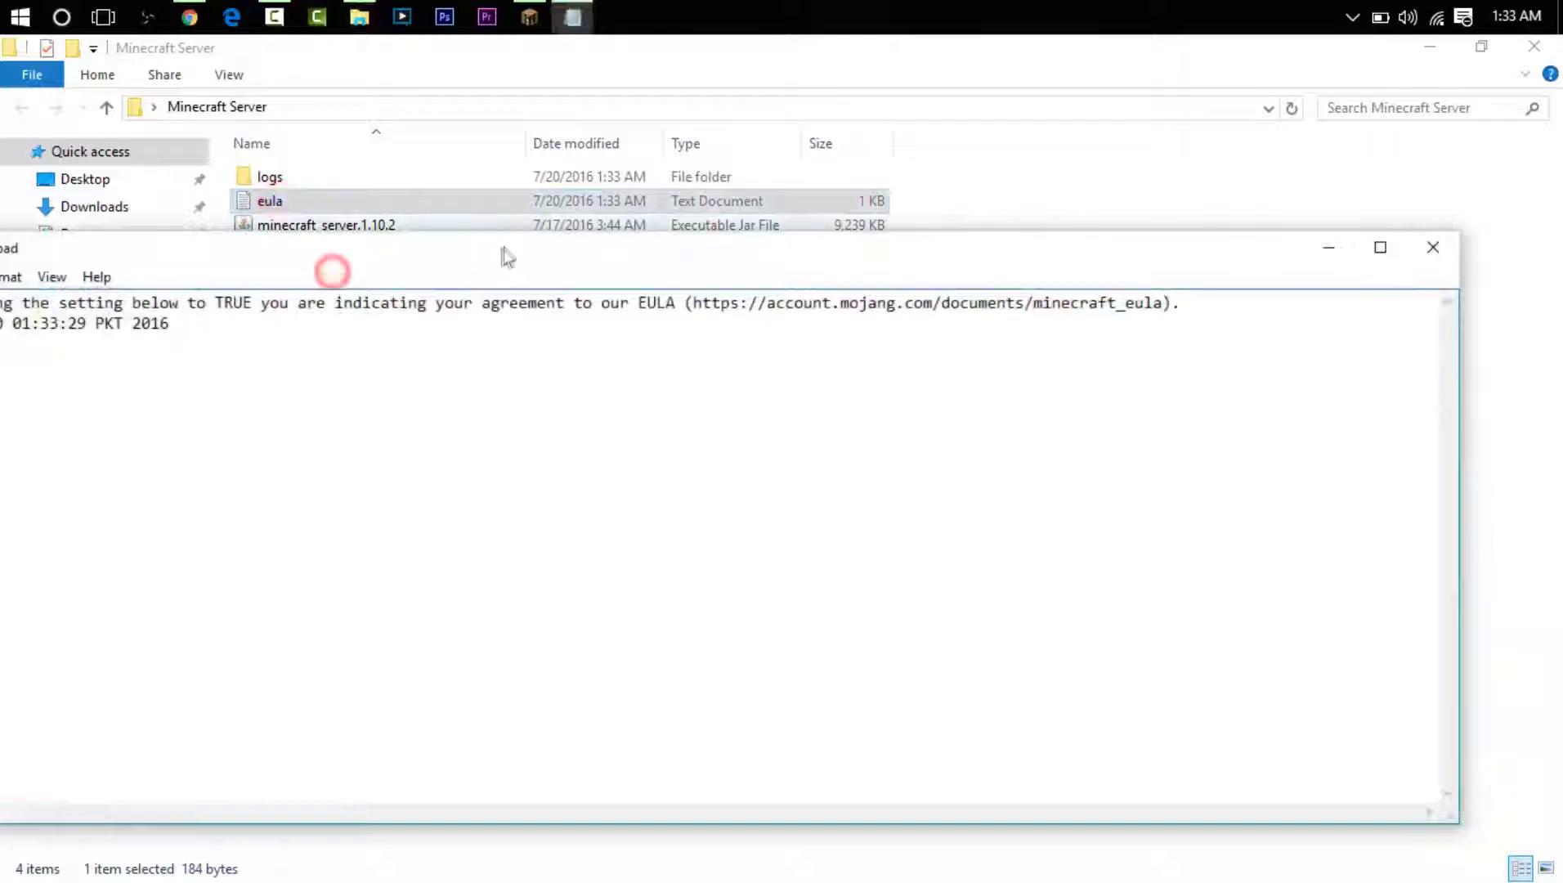
drag(506, 255, 678, 211)
drag(167, 299, 122, 299)
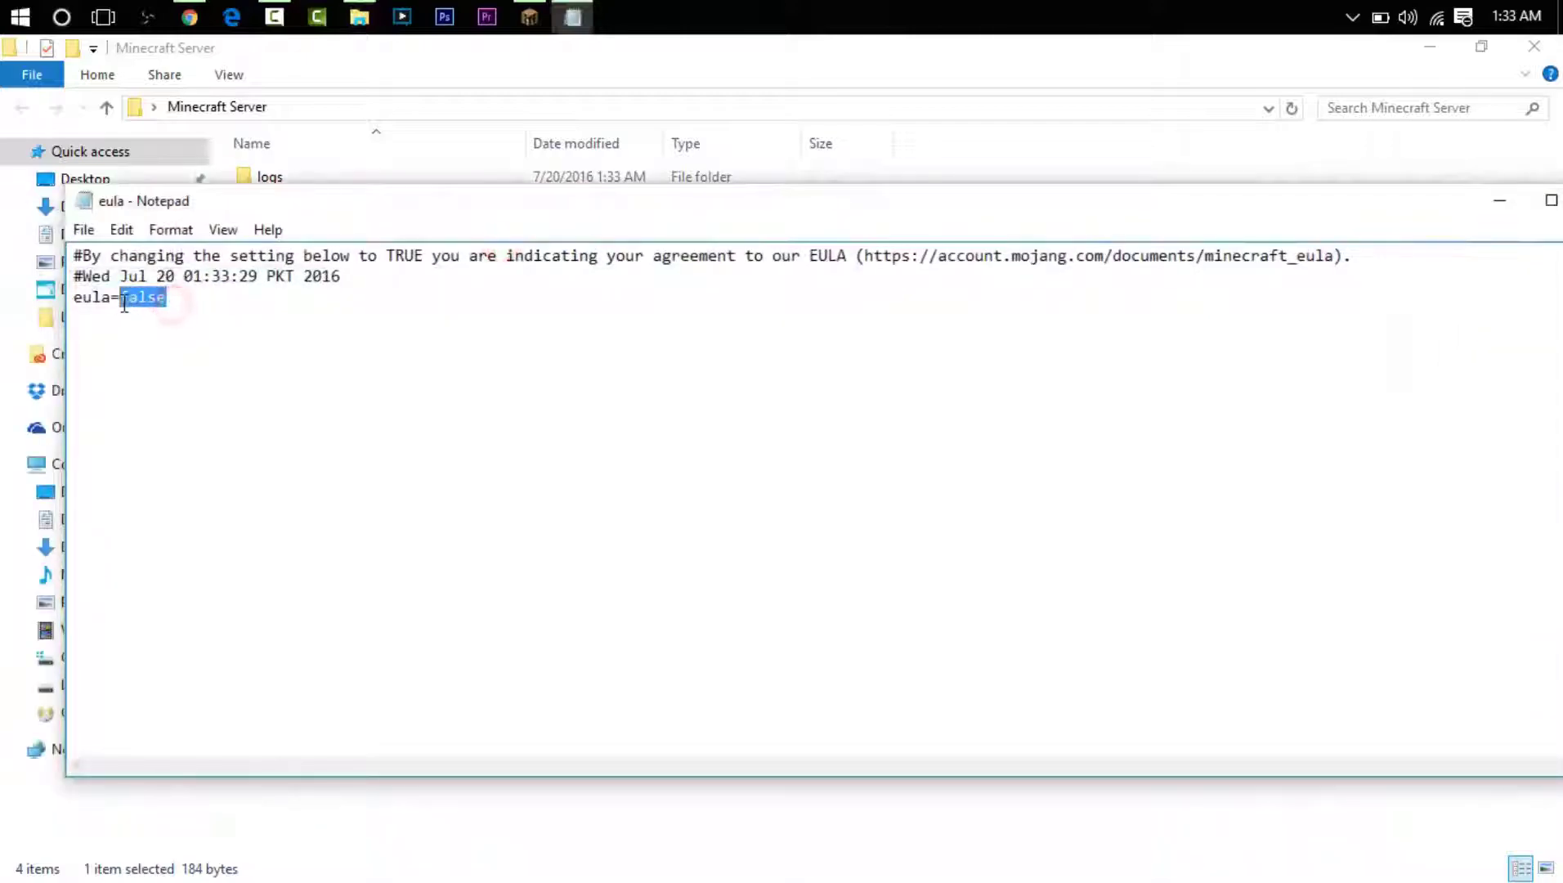
text(tru)
double_click(157, 301)
Save the edited eula file and close it.
click(85, 230)
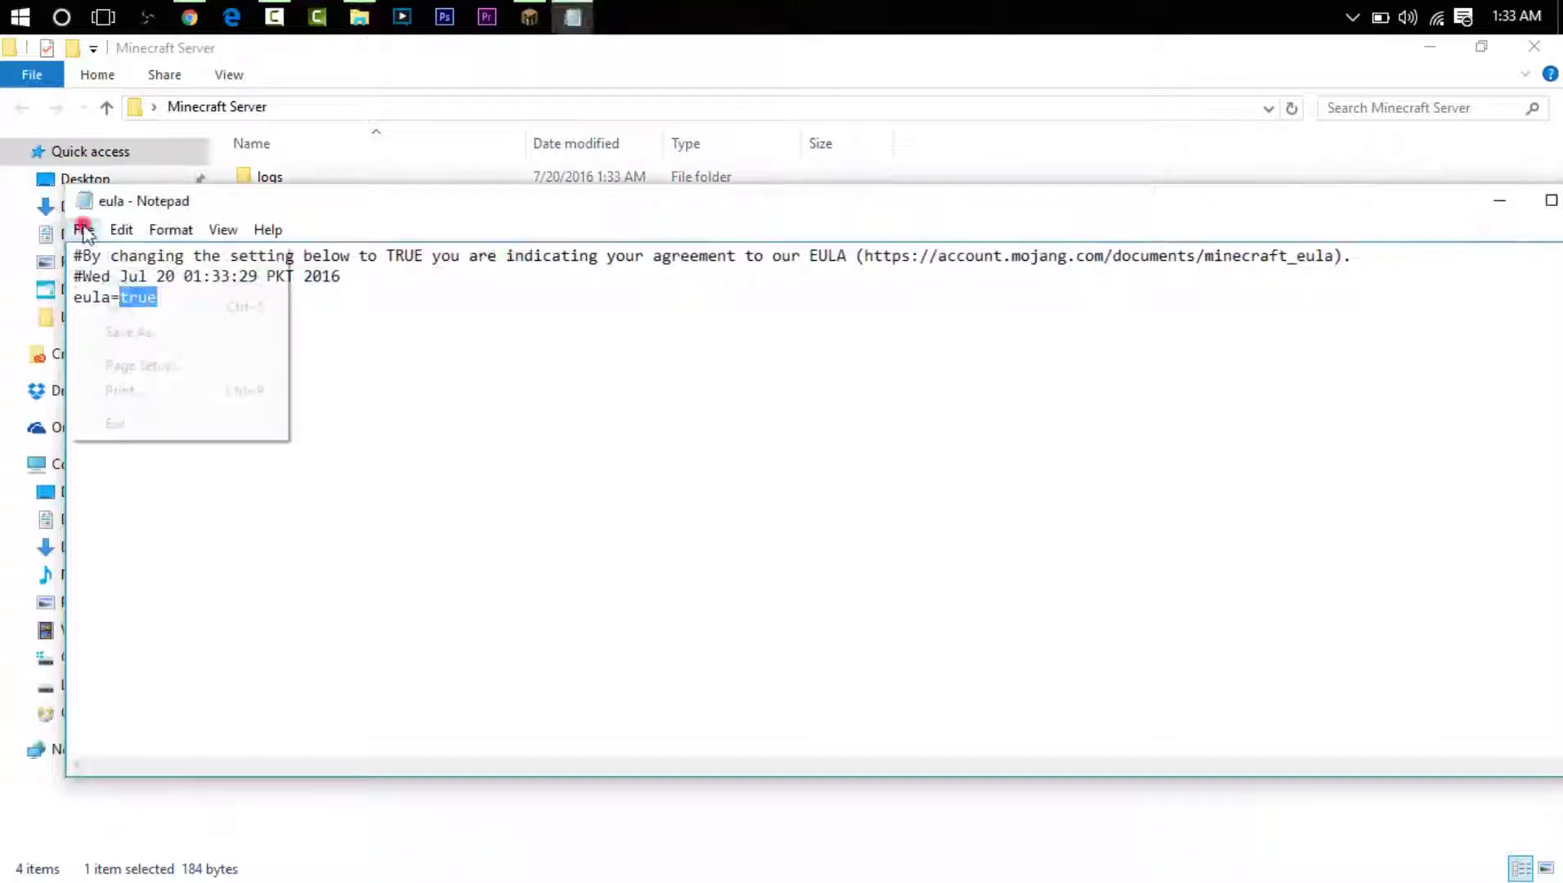
click(153, 309)
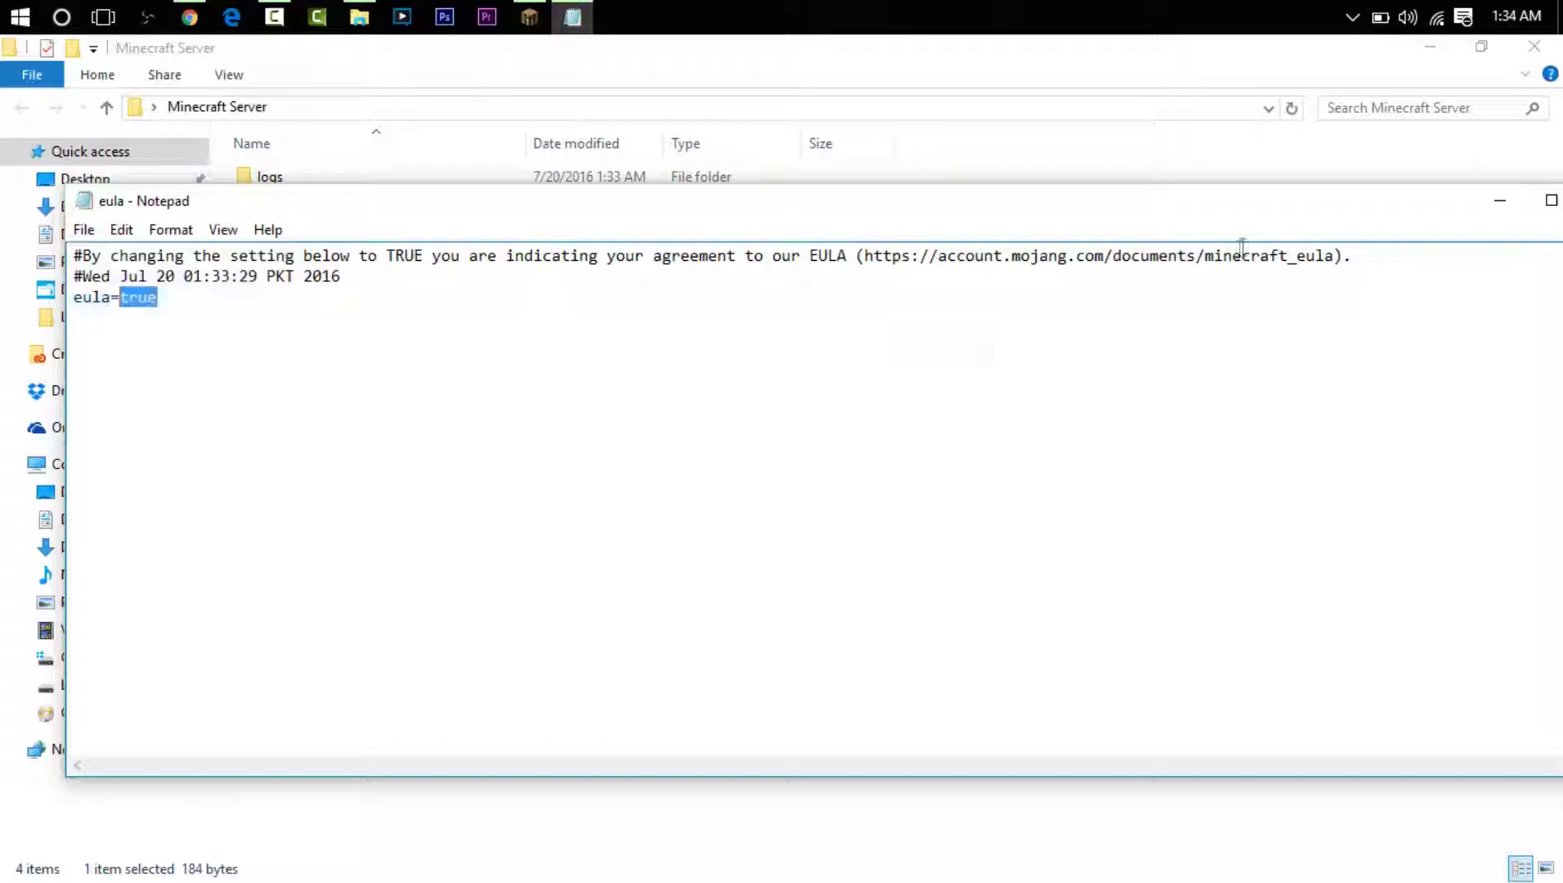
click(360, 335)
double_click(153, 294)
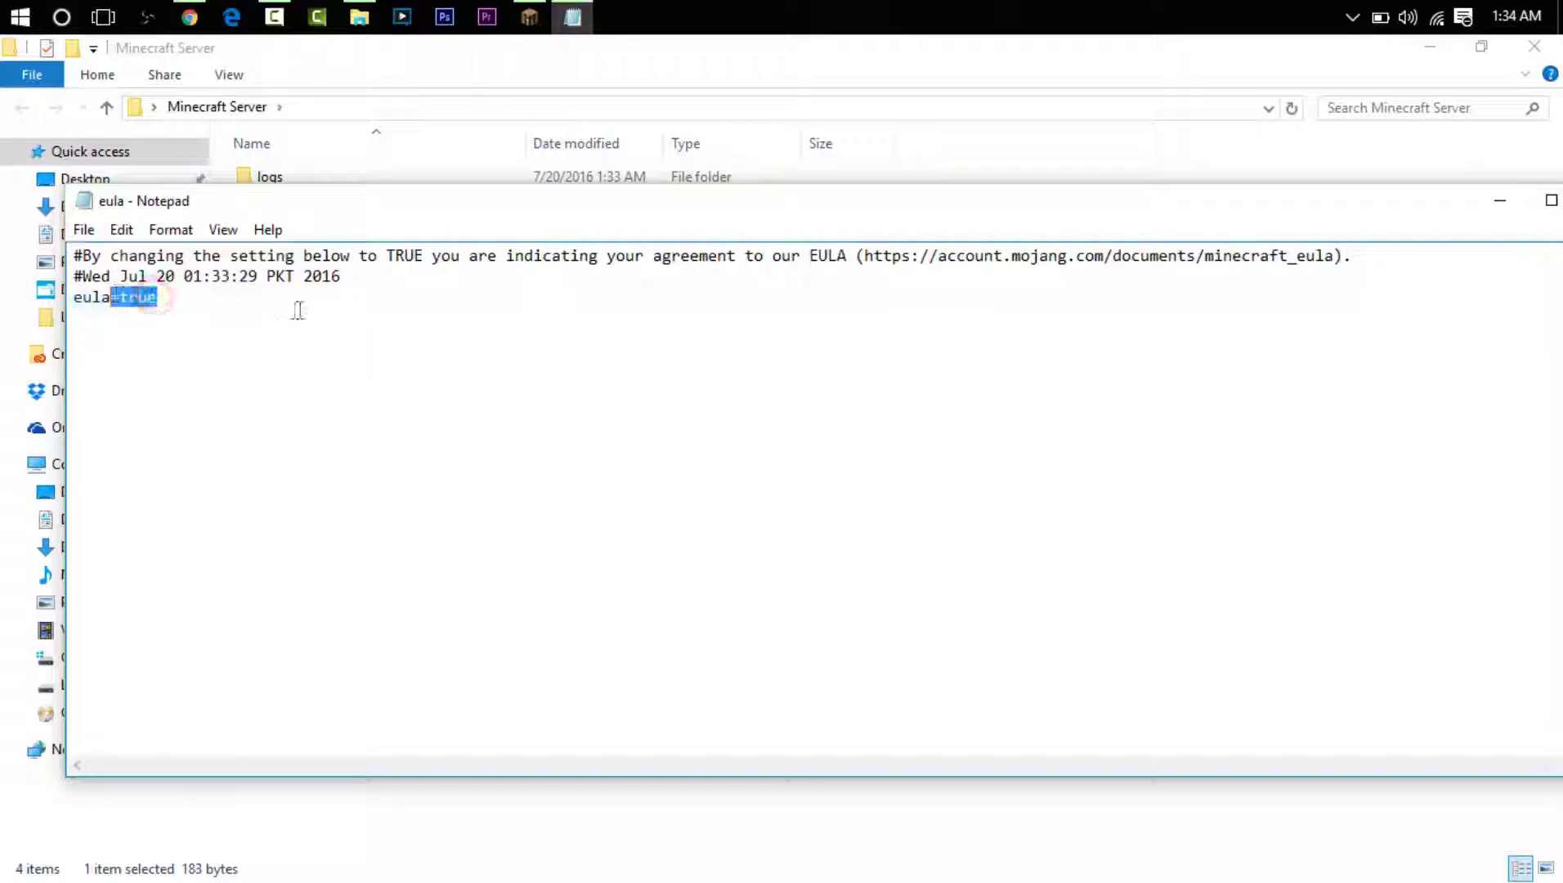
click(297, 310)
click(1551, 200)
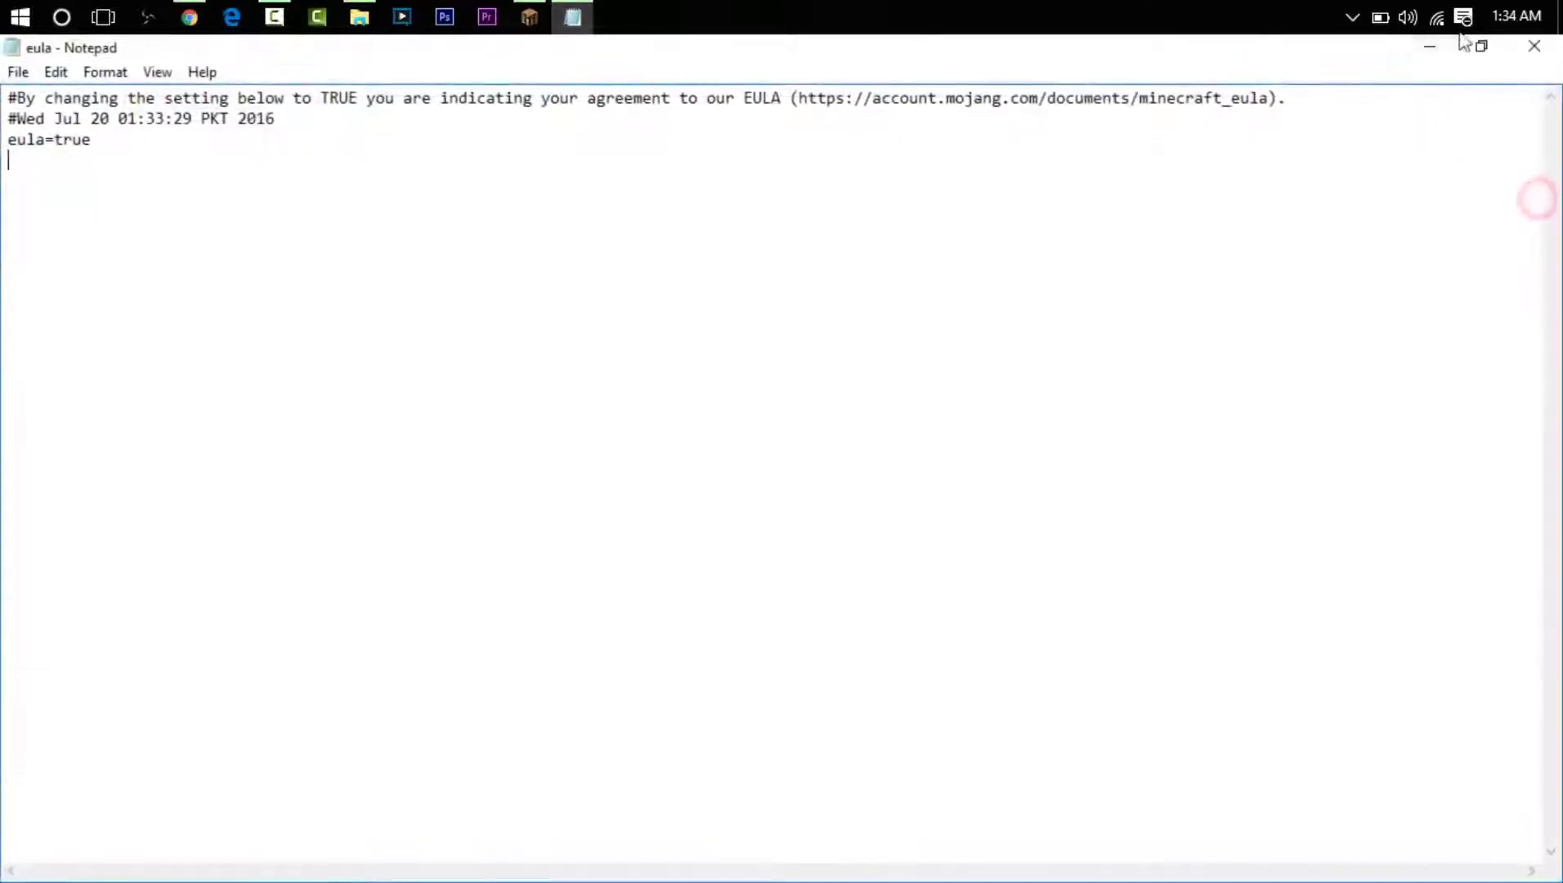
click(1532, 48)
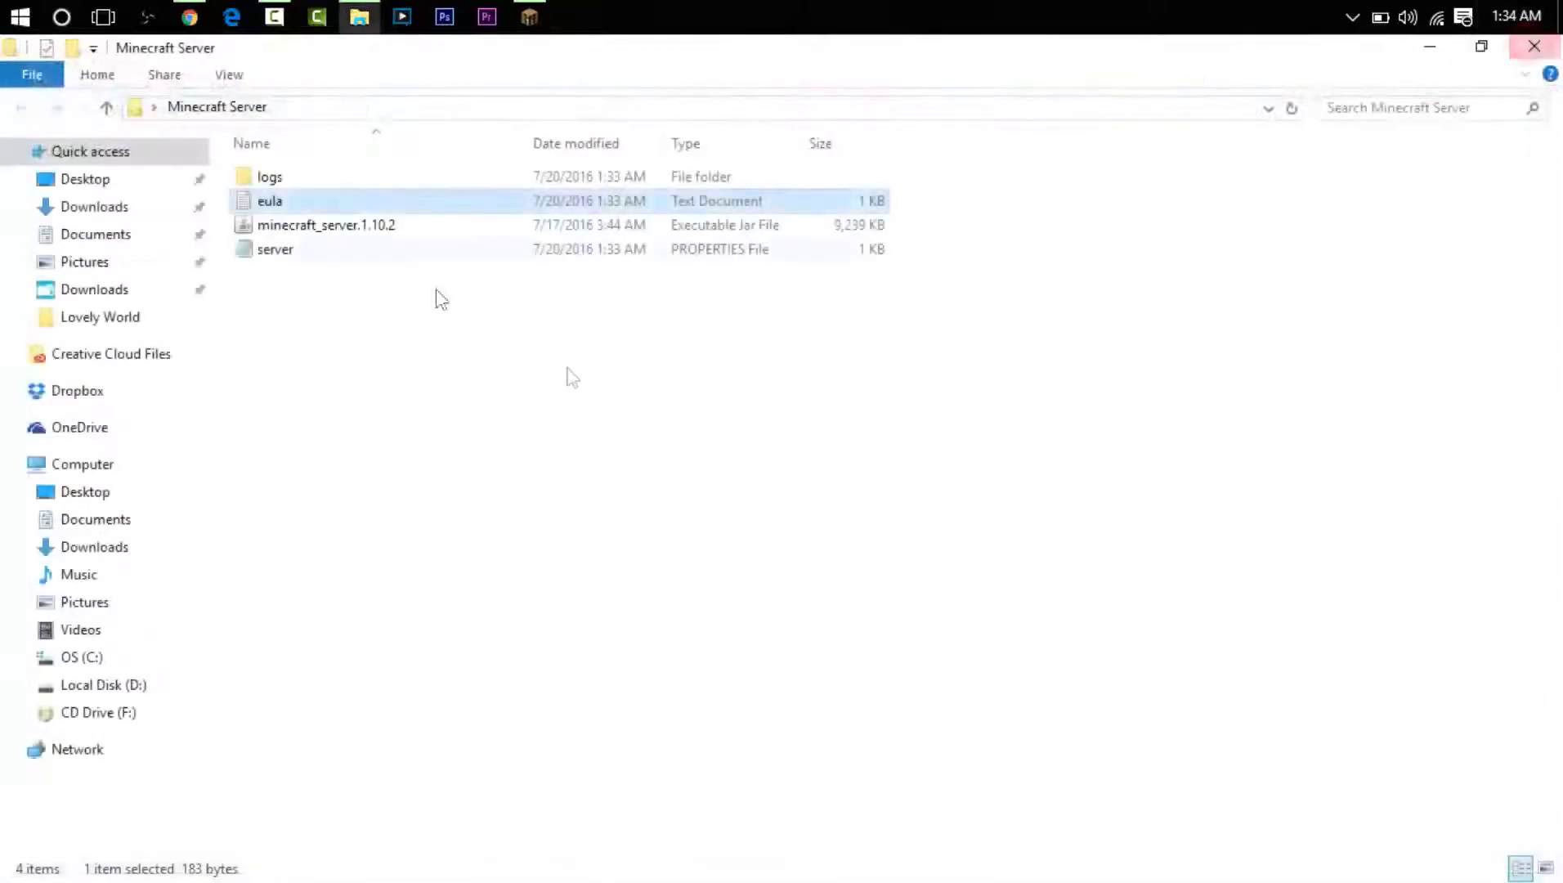
Reopen the eula text file full screen to verify its eula setting, and close it again.
click(740, 383)
double_click(343, 201)
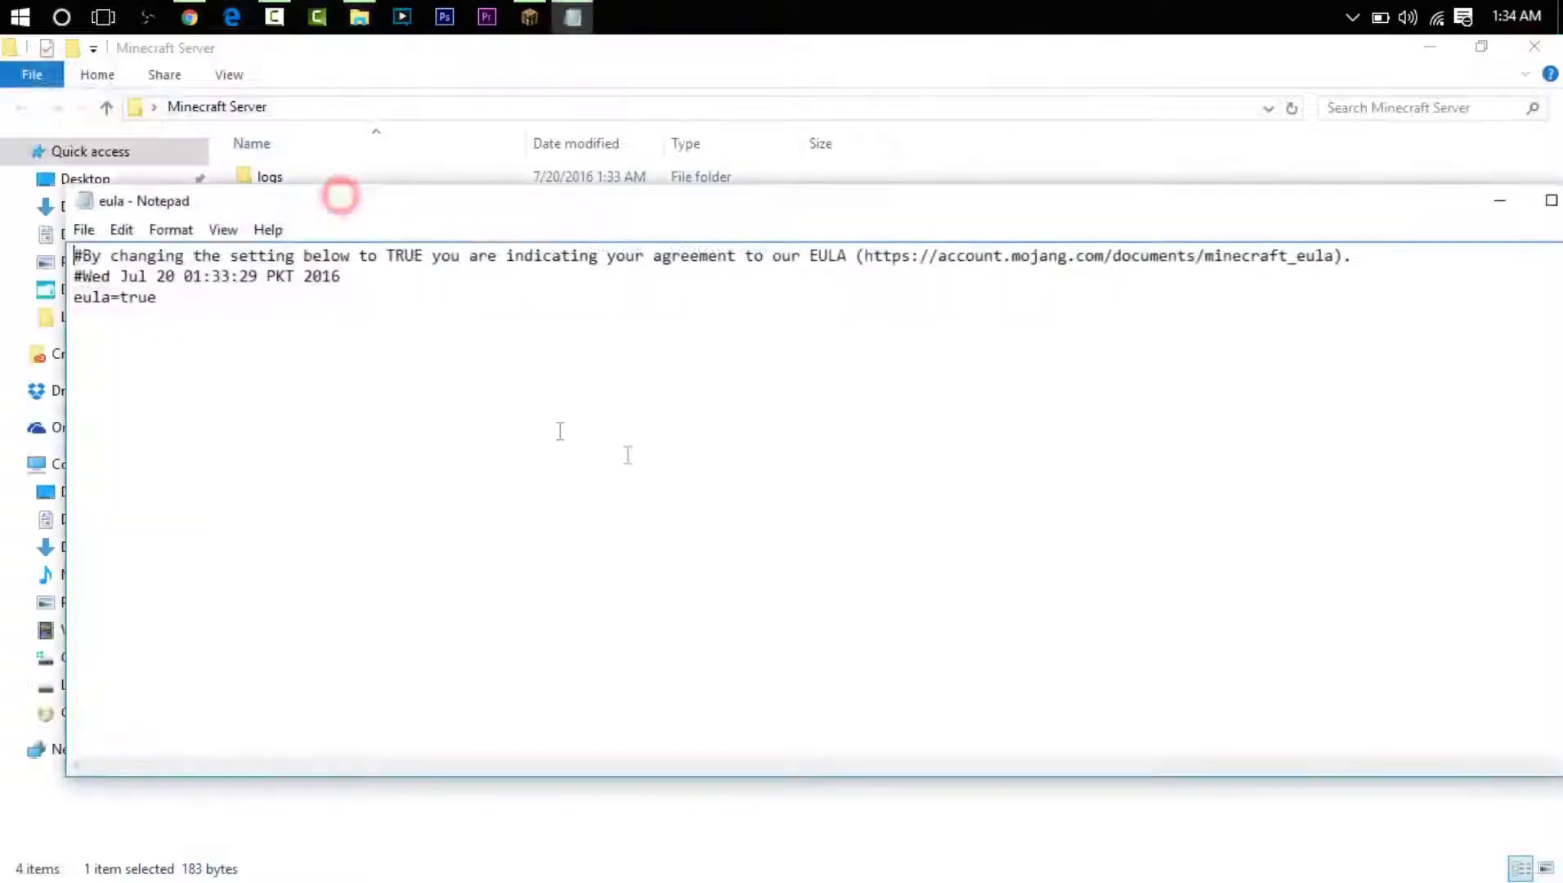
click(1551, 201)
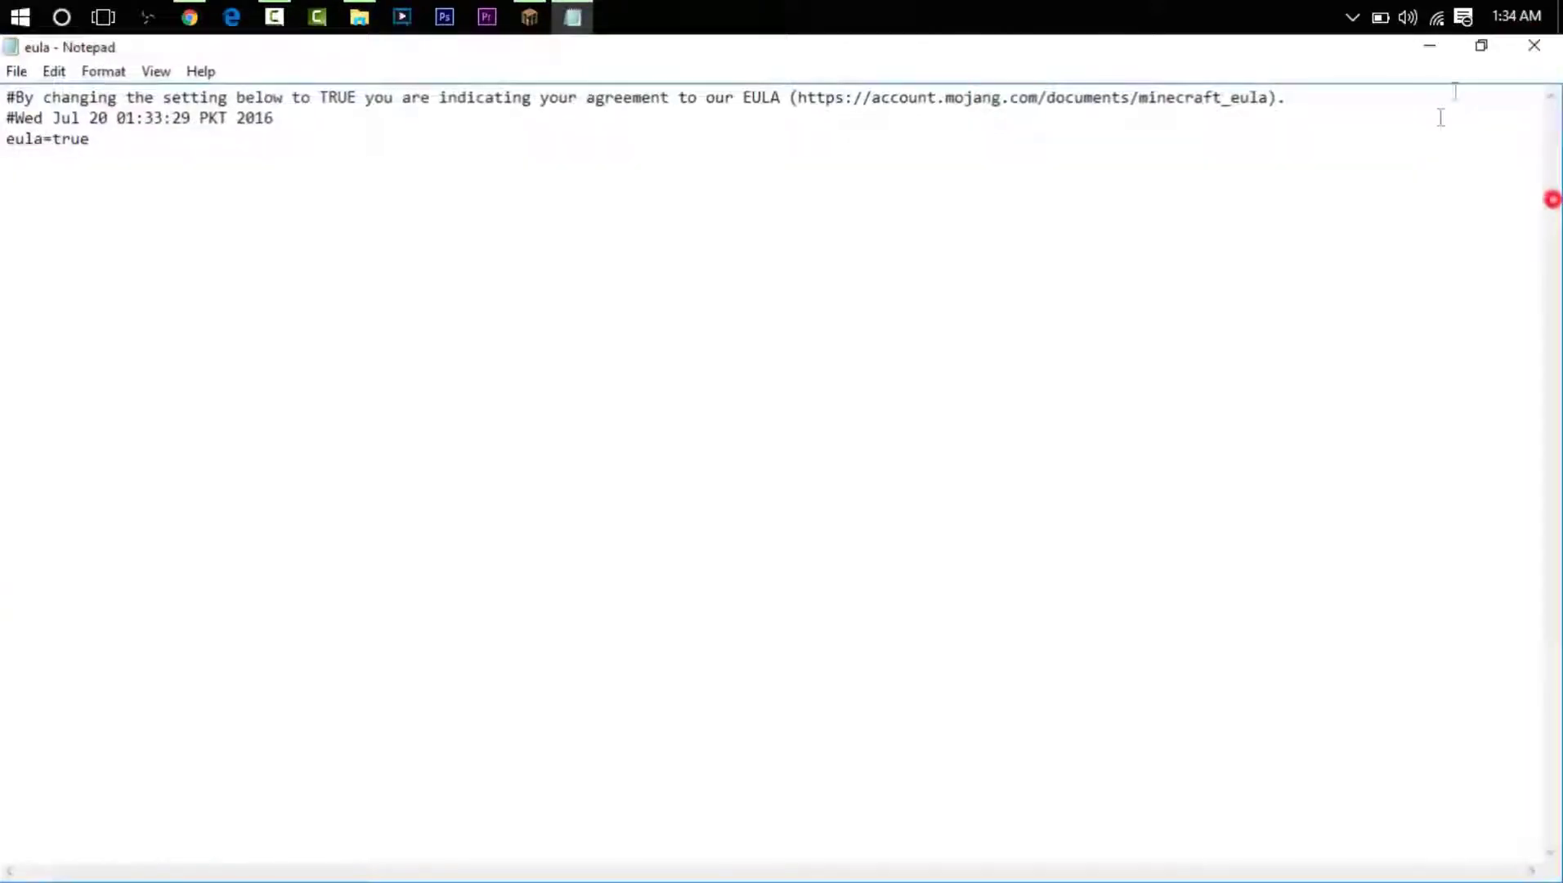
click(1526, 46)
Run the minecraft_server.1.10.2 jar again, and open the server properties file.
click(352, 317)
double_click(377, 226)
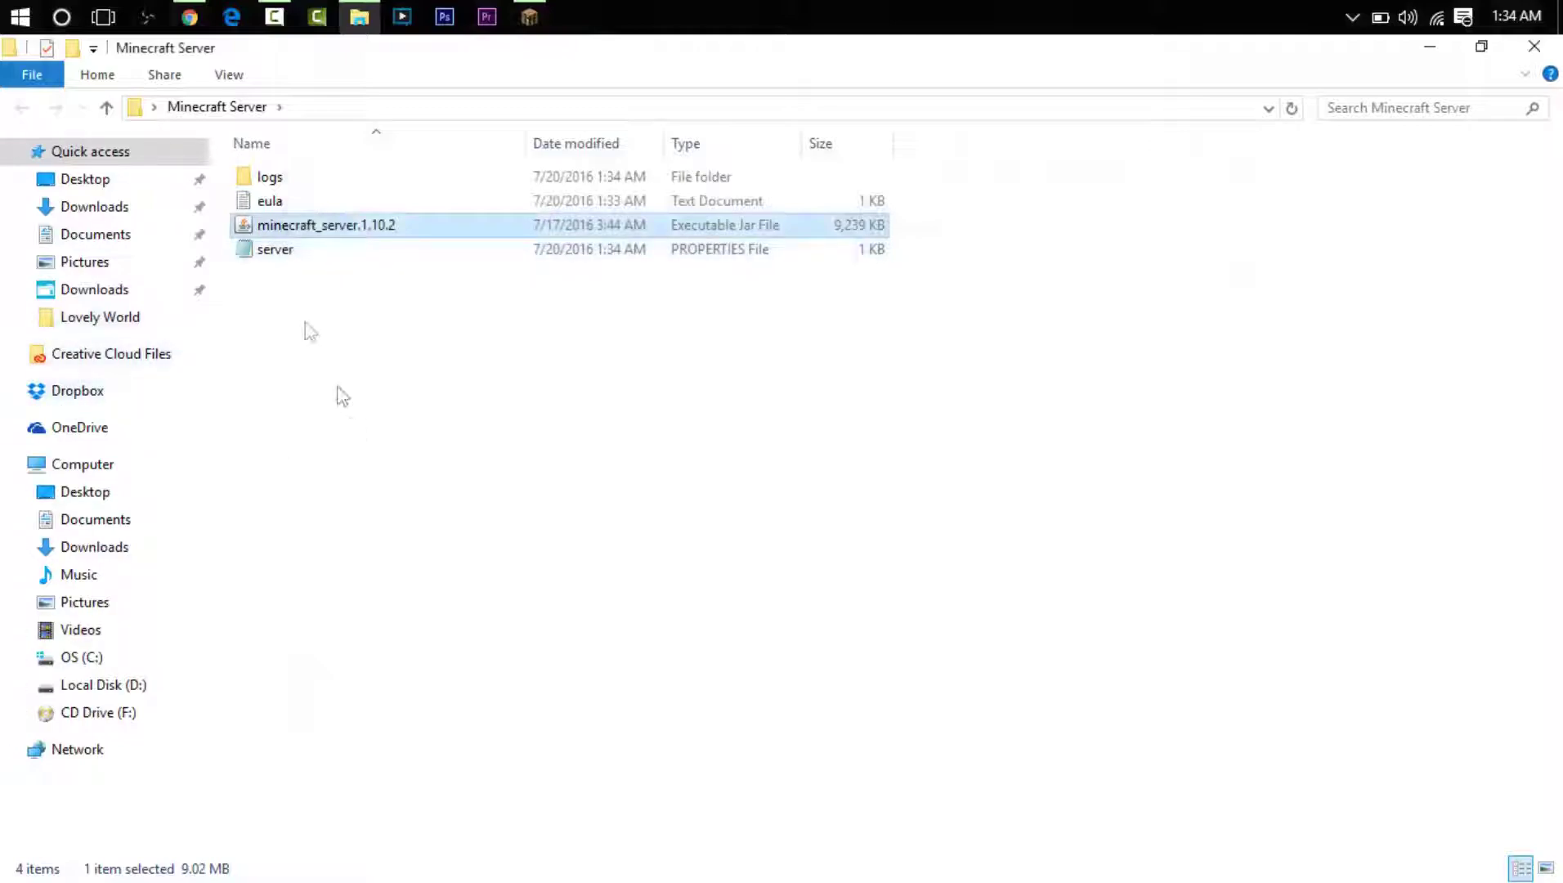
double_click(294, 250)
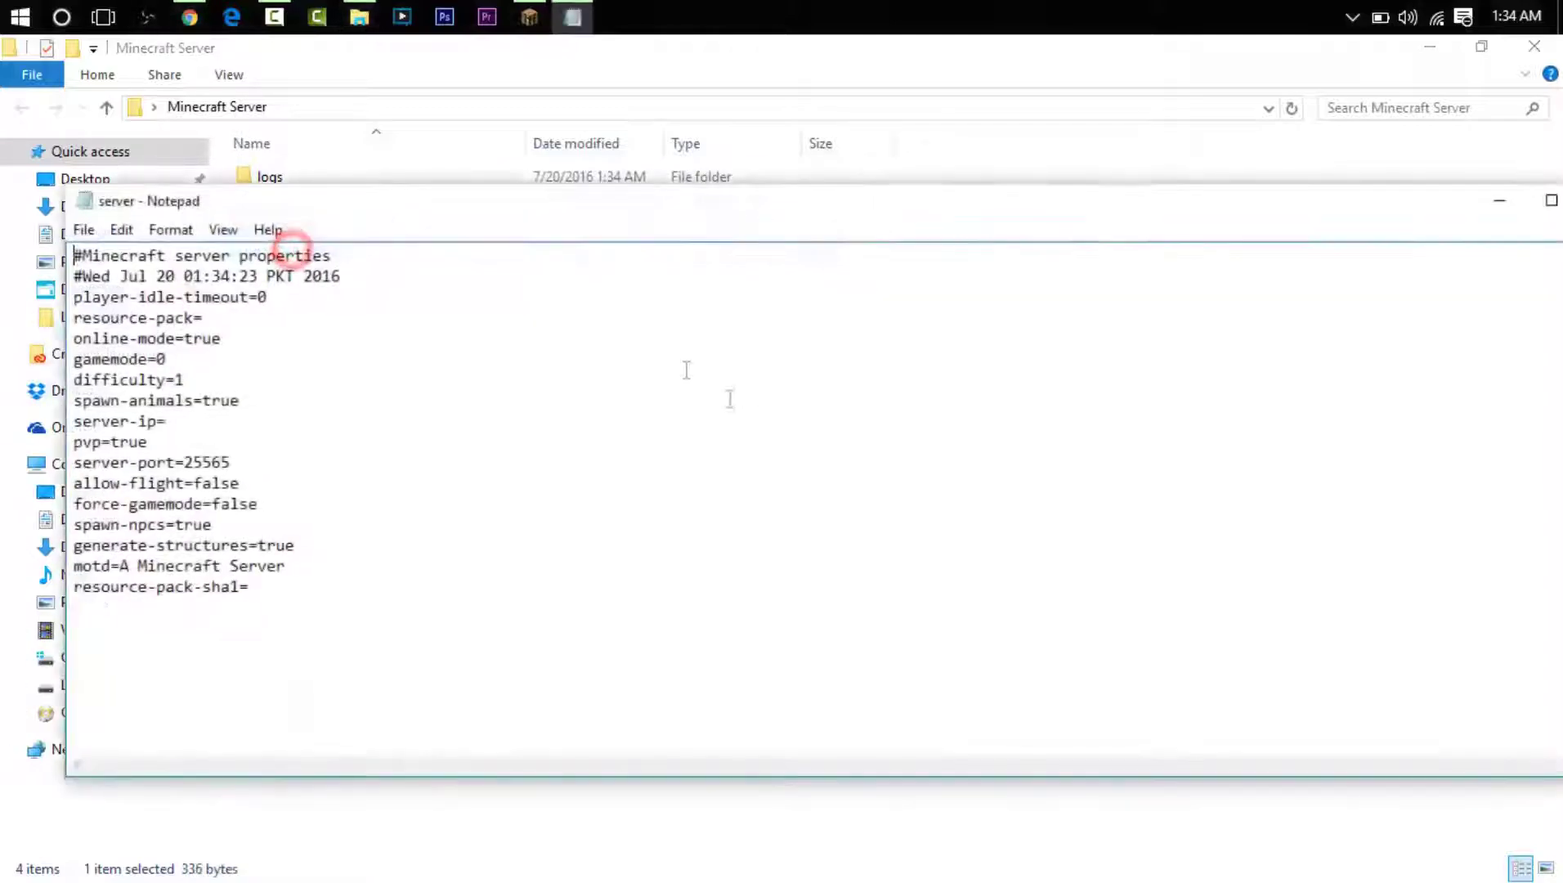
mouse_move(507, 214)
mouse_down()
mouse_move(446, 523)
mouse_move(523, 219)
mouse_up()
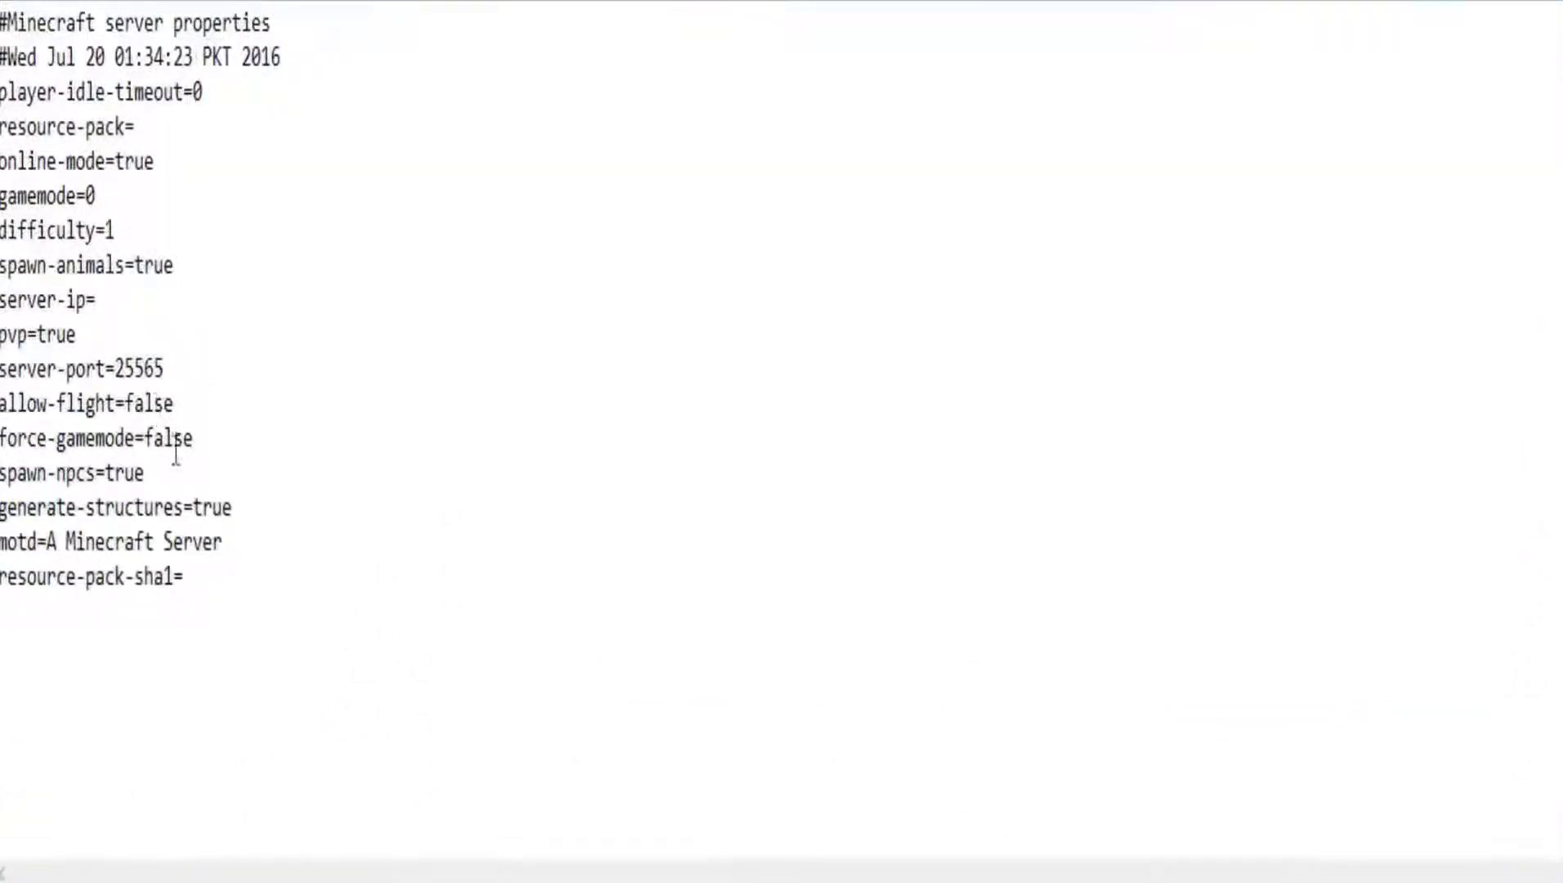
Run ipconfig in a Command Prompt and highlight the Wi-Fi adapter's IPv4 address.
click(99, 295)
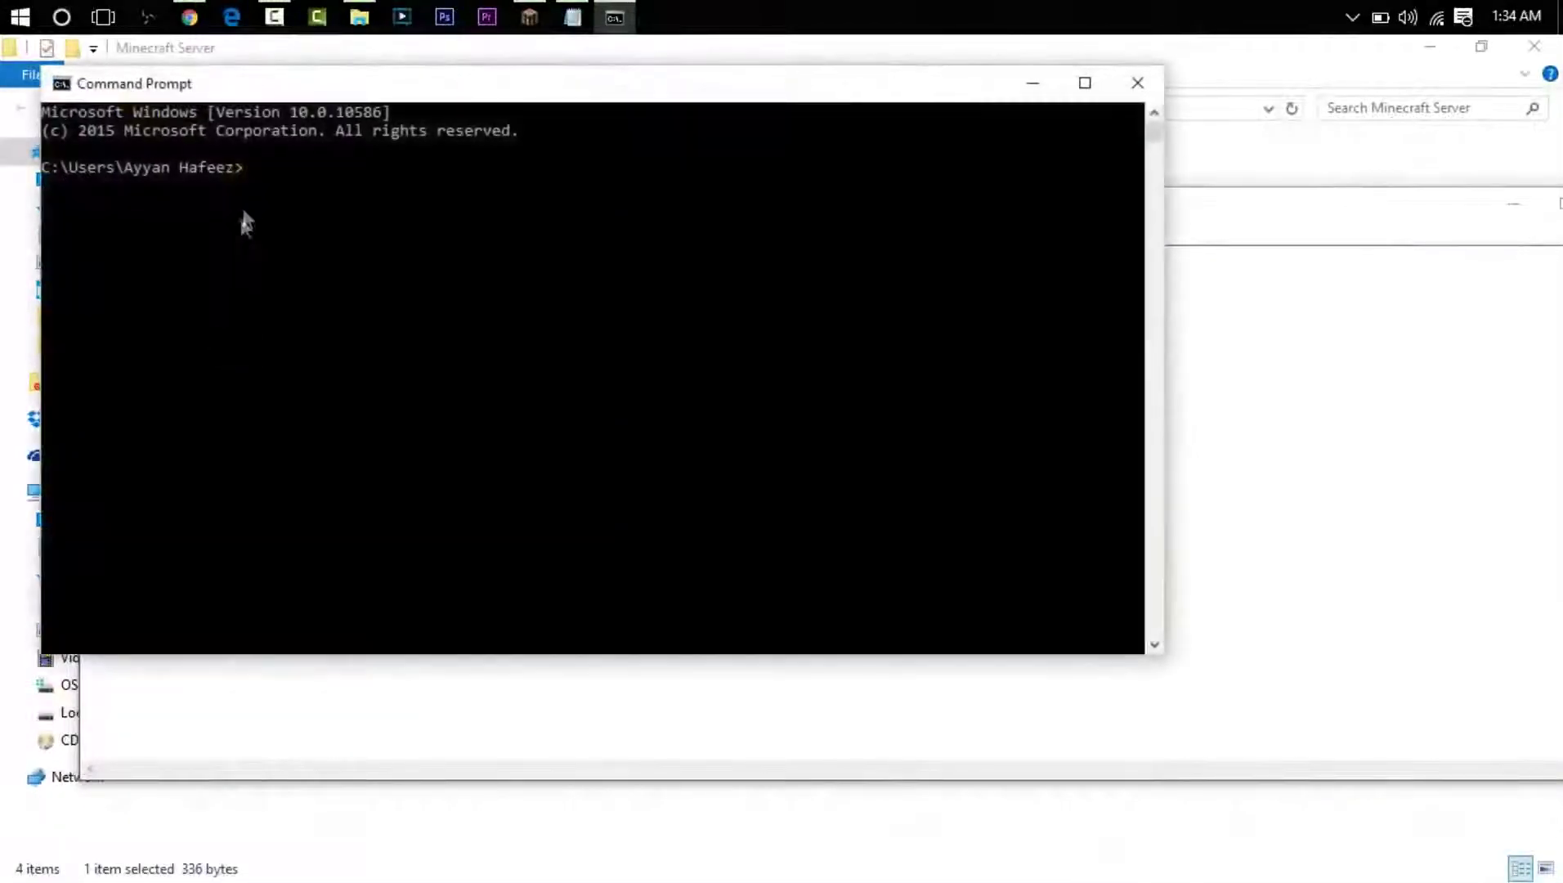
click(284, 184)
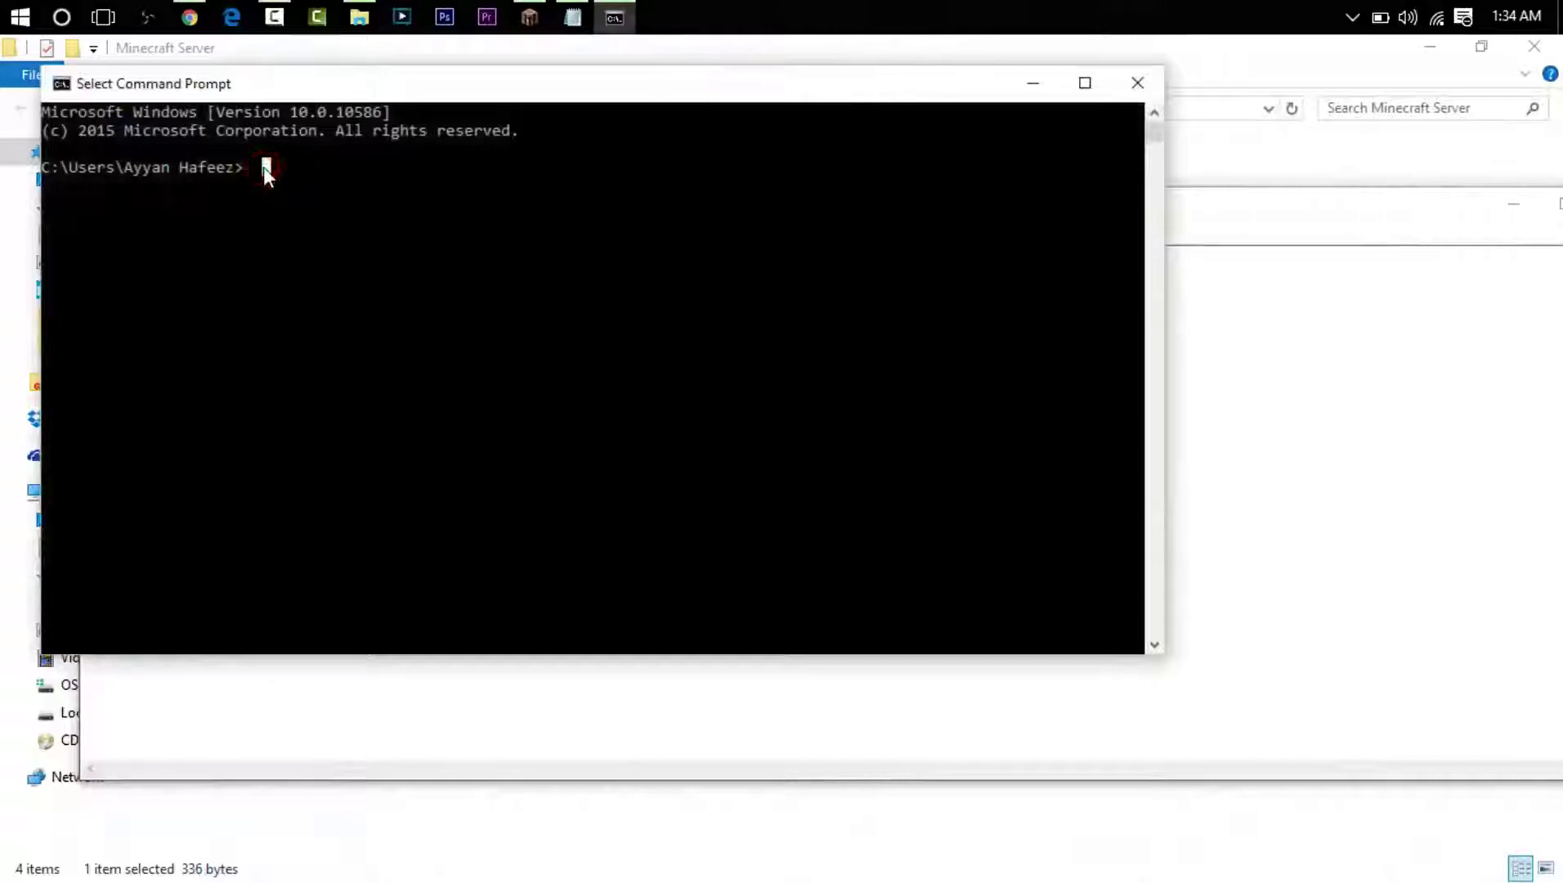
text(ip)
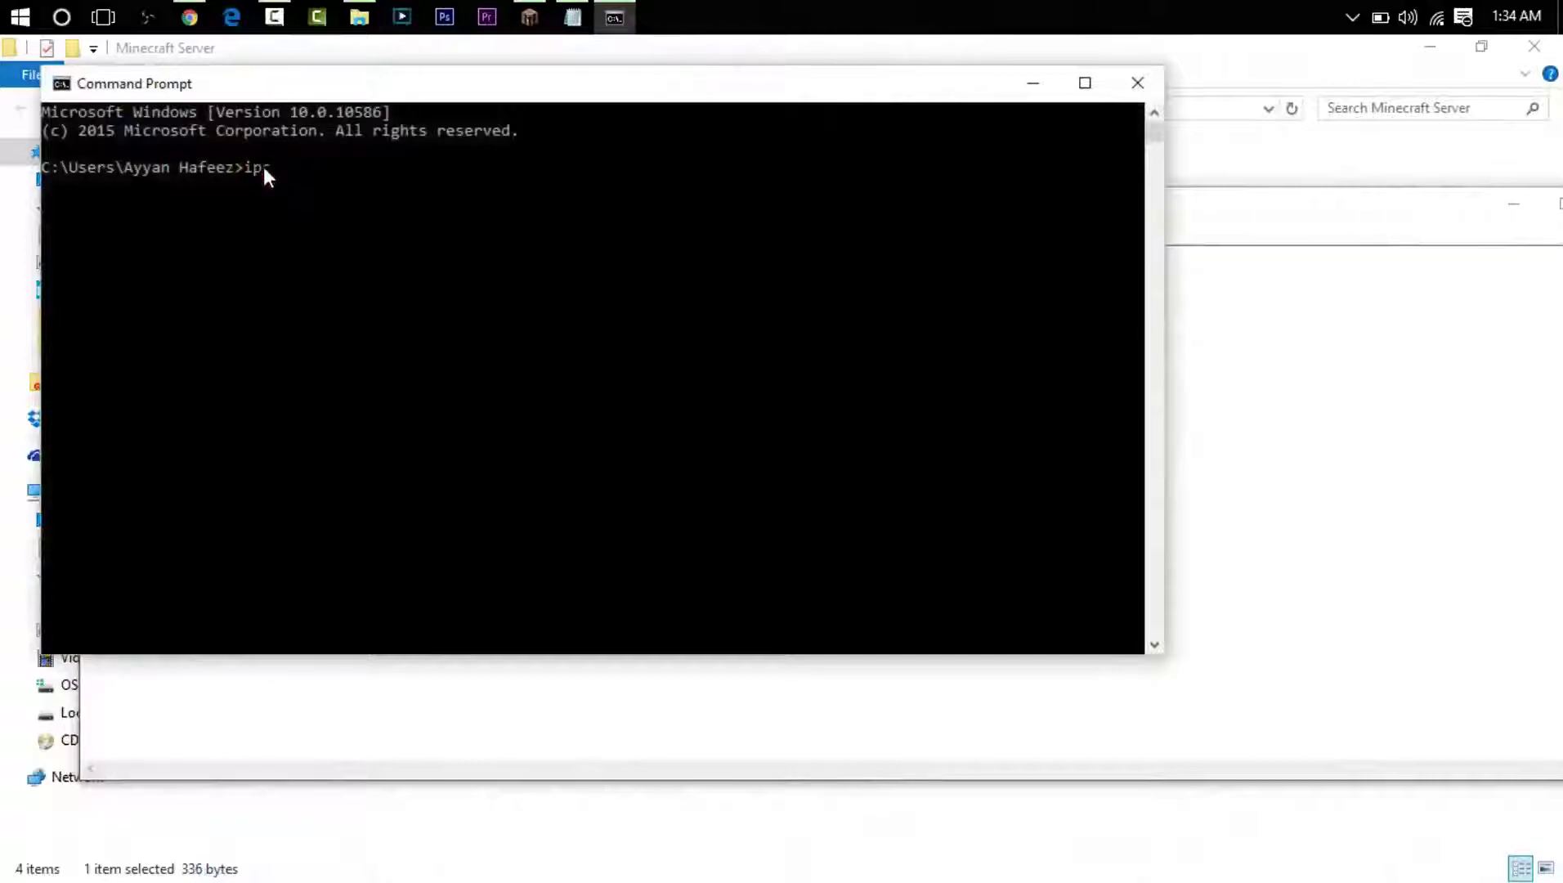
text(config)
key(Return)
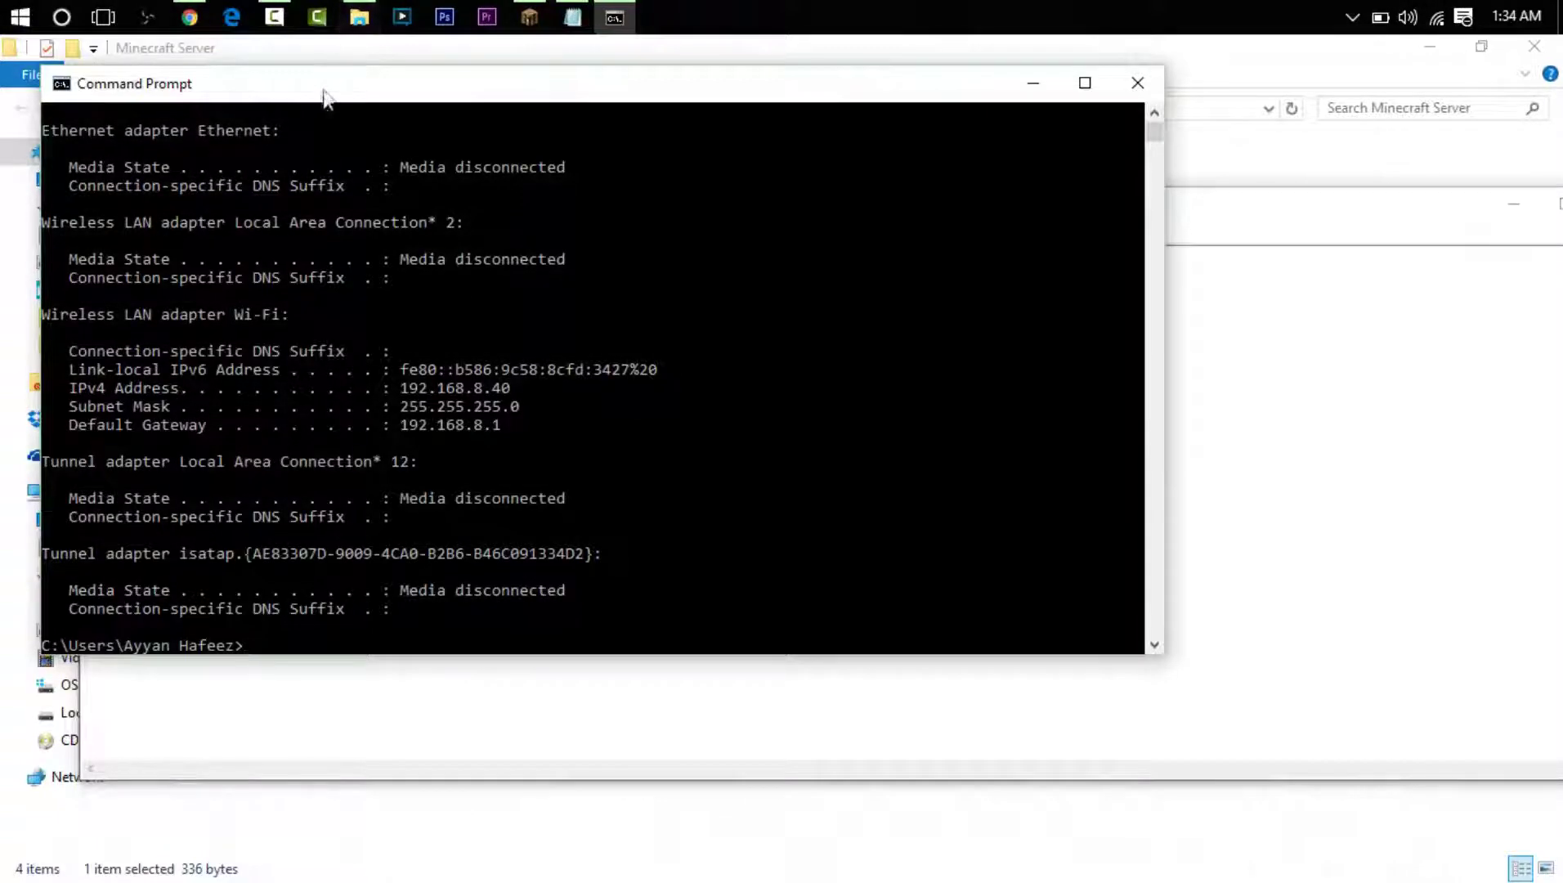
drag(325, 83, 327, 135)
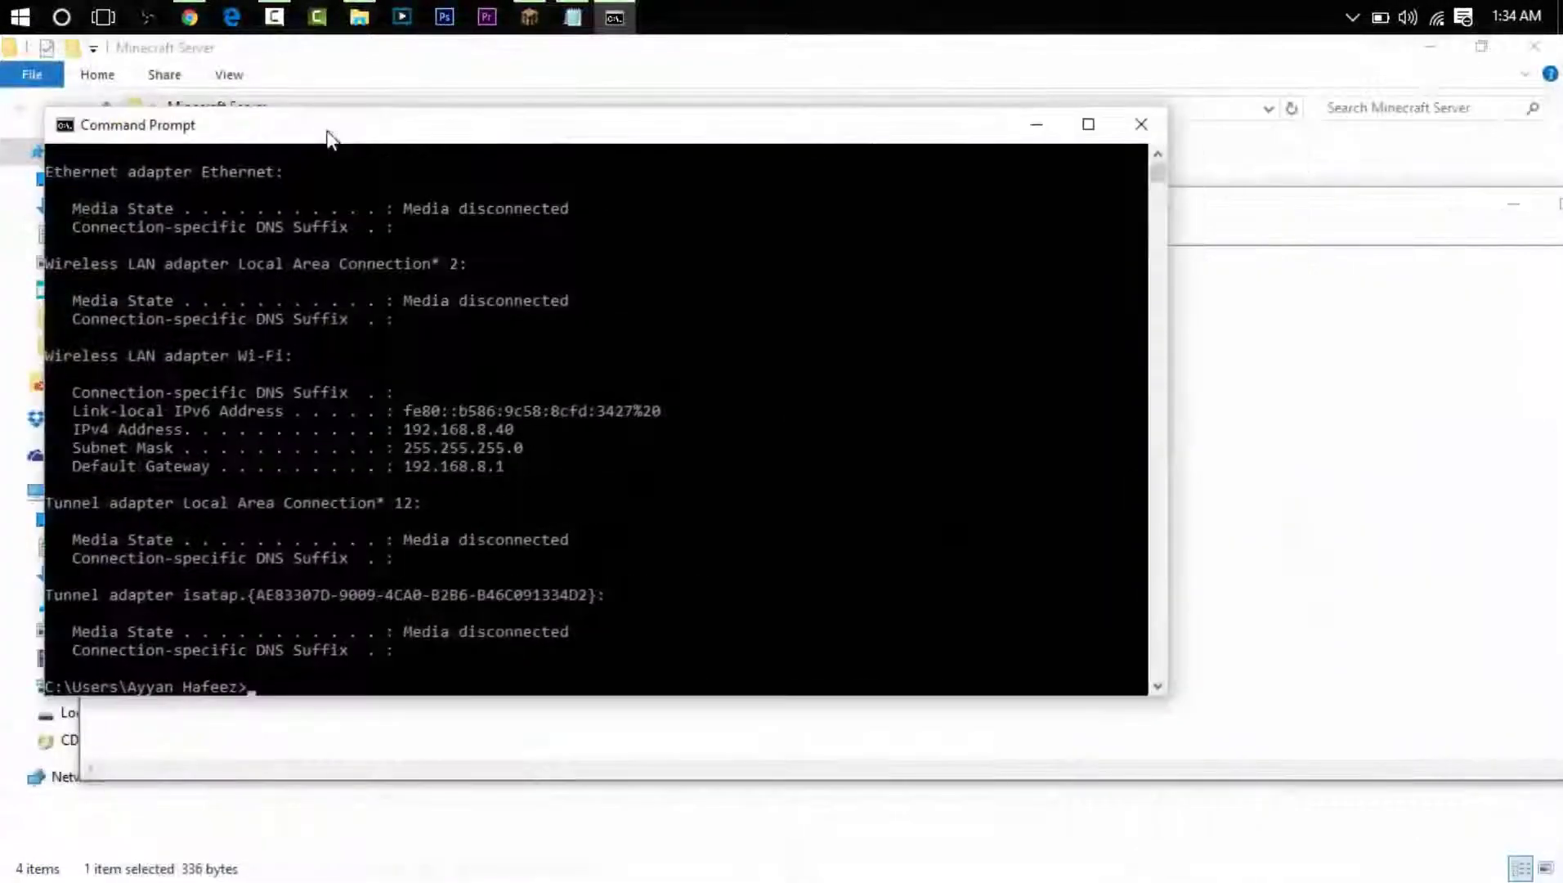
drag(407, 422, 508, 435)
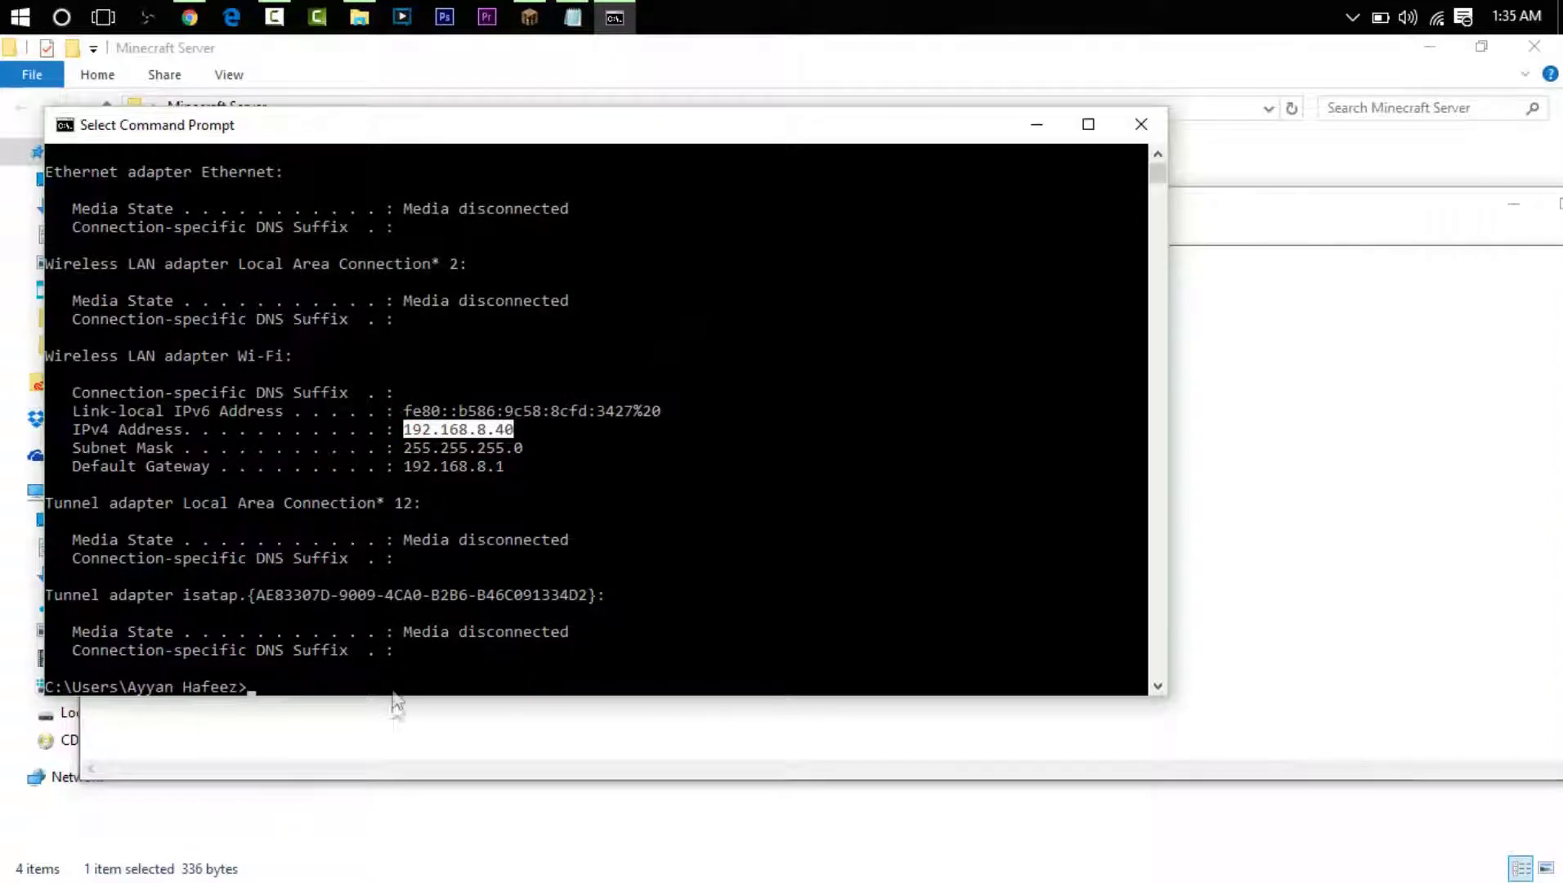
Set server-ip to 192.168.8.40 in the server properties file and save it.
click(391, 740)
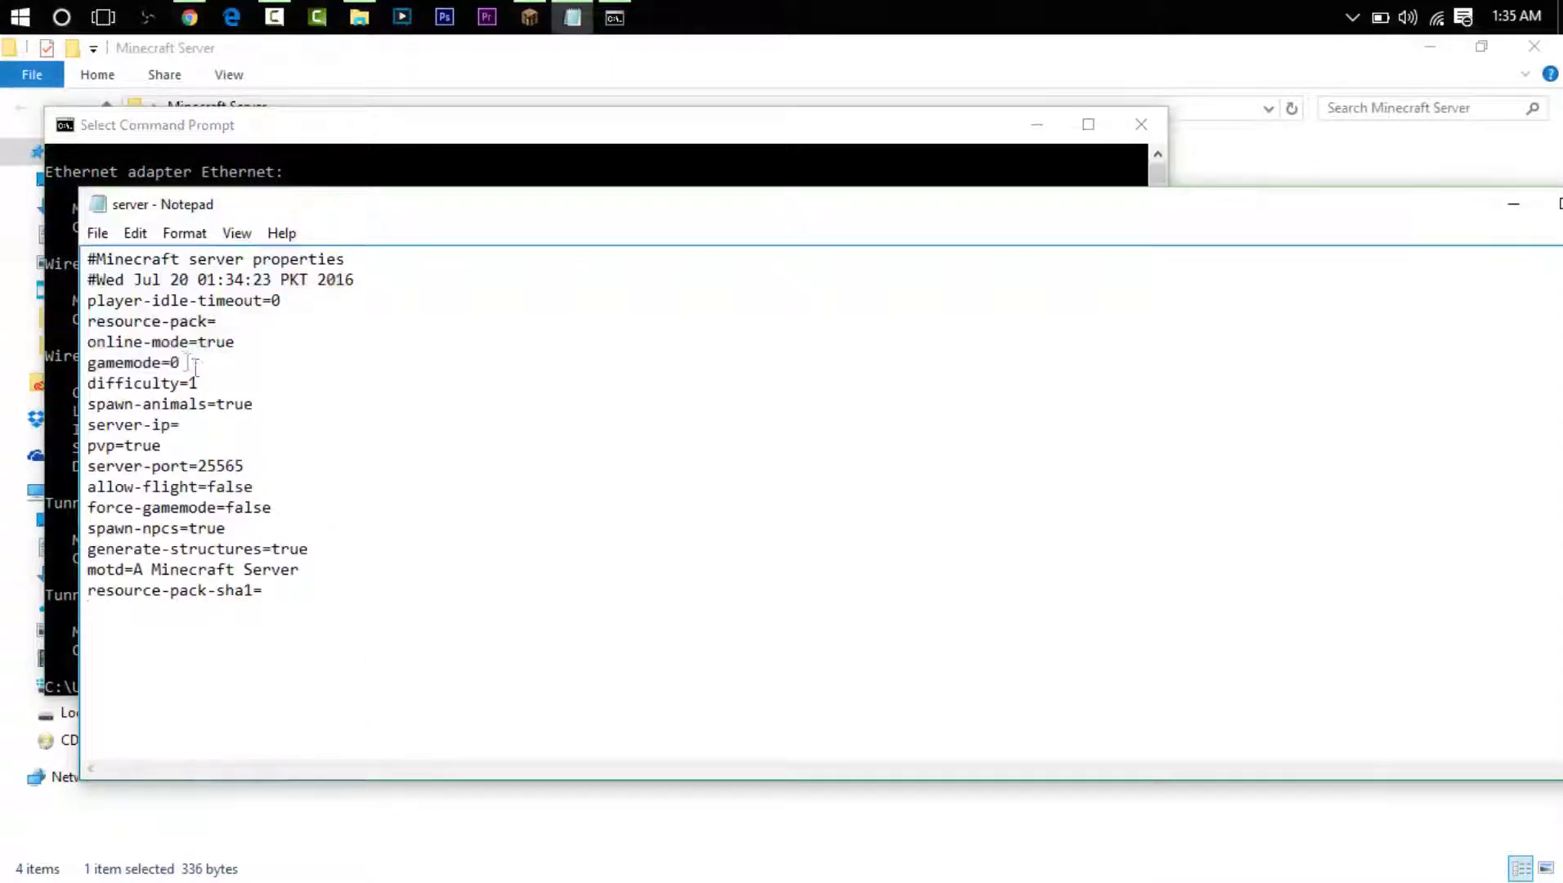
click(184, 425)
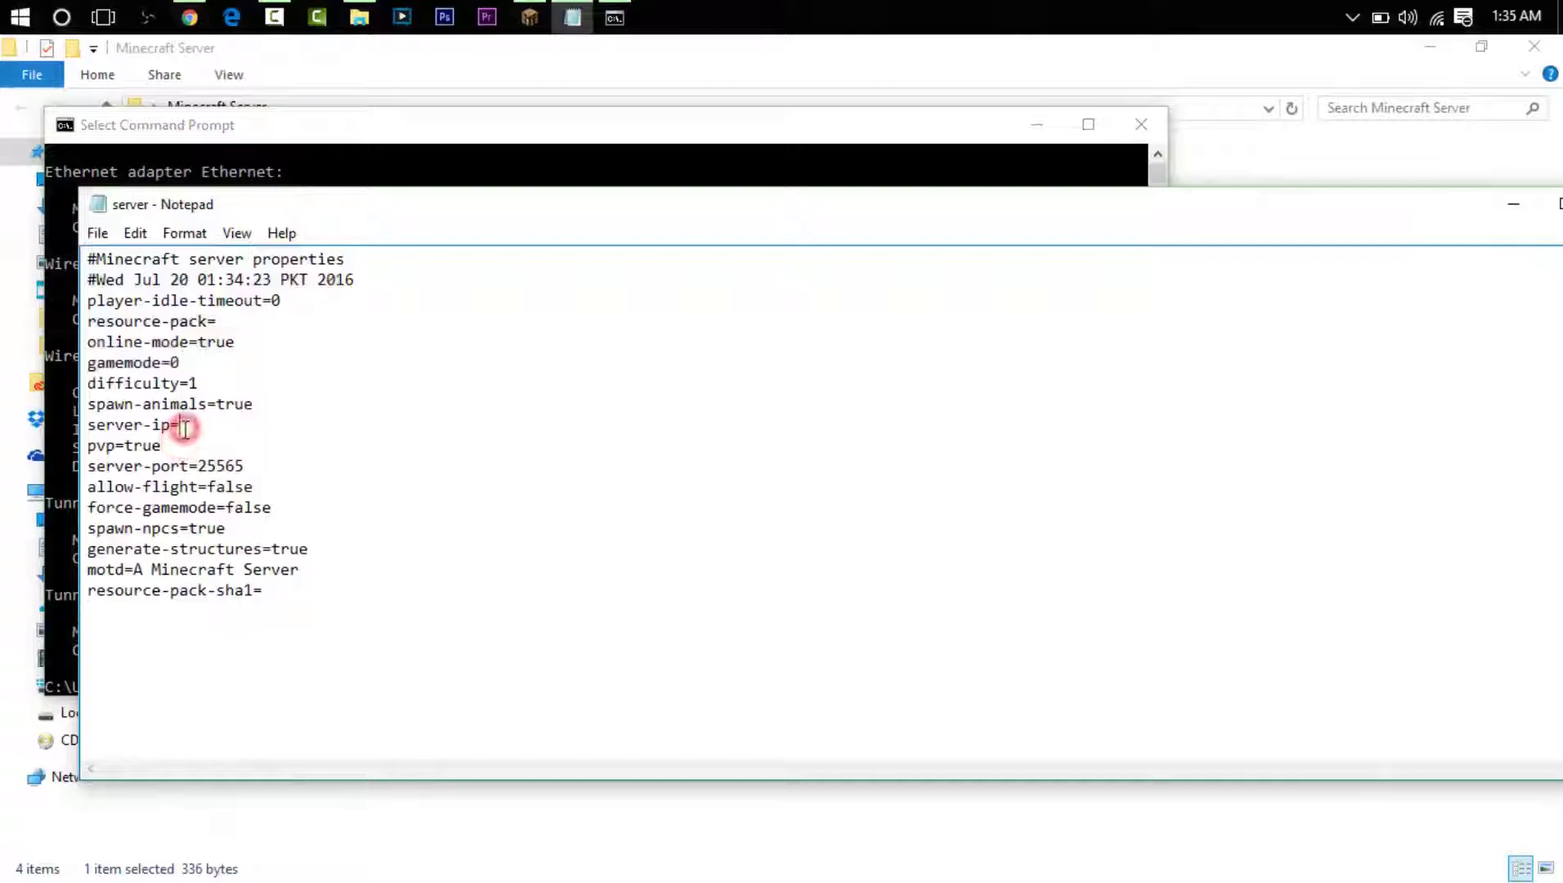
text(192.168.8.40)
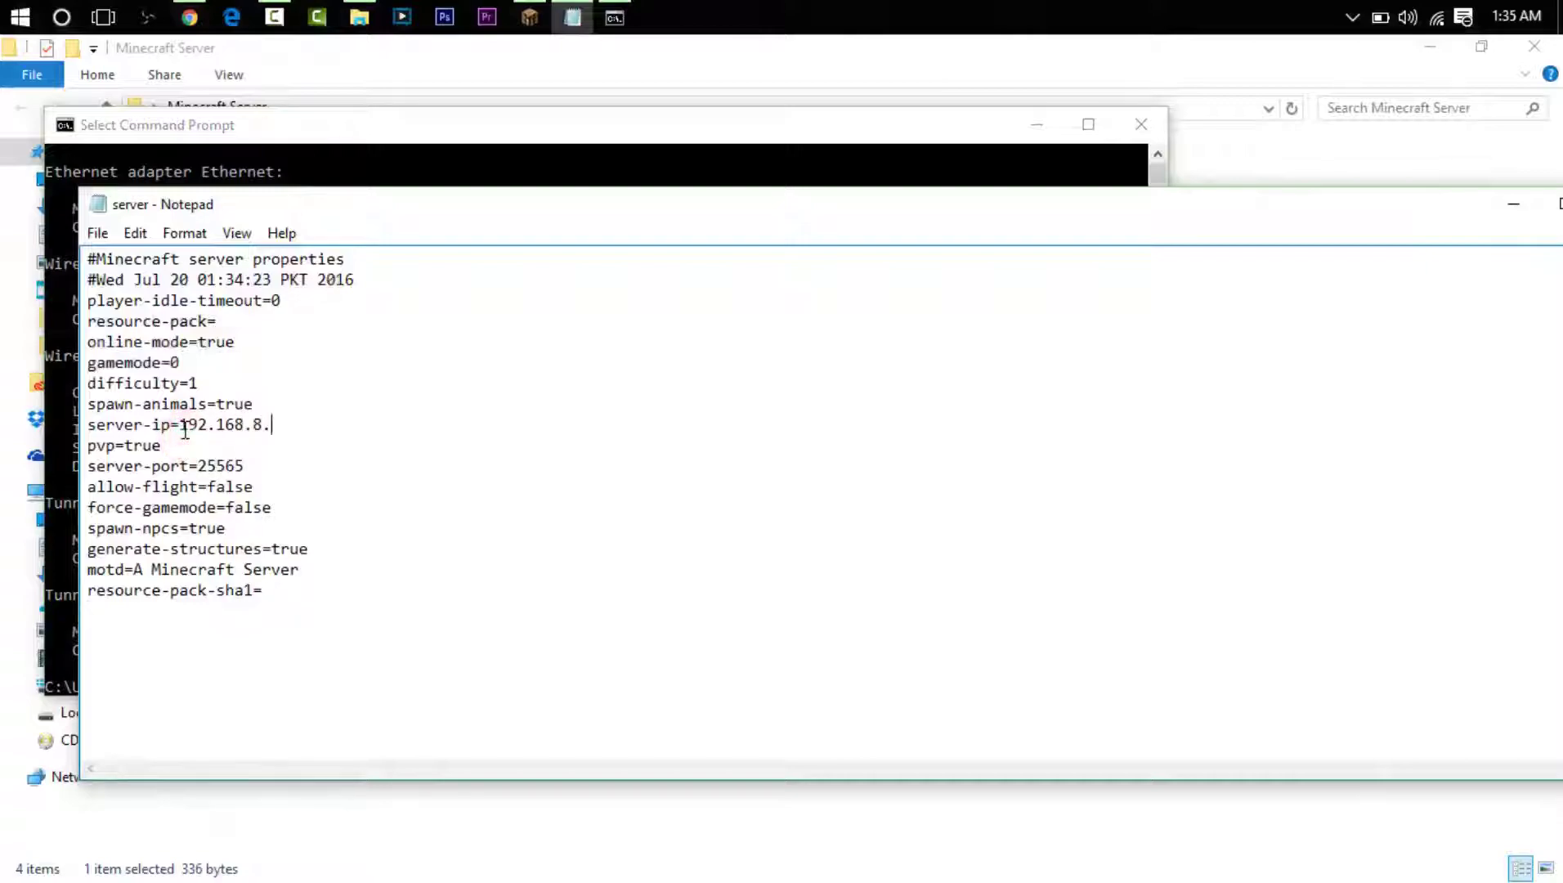
click(97, 233)
click(114, 304)
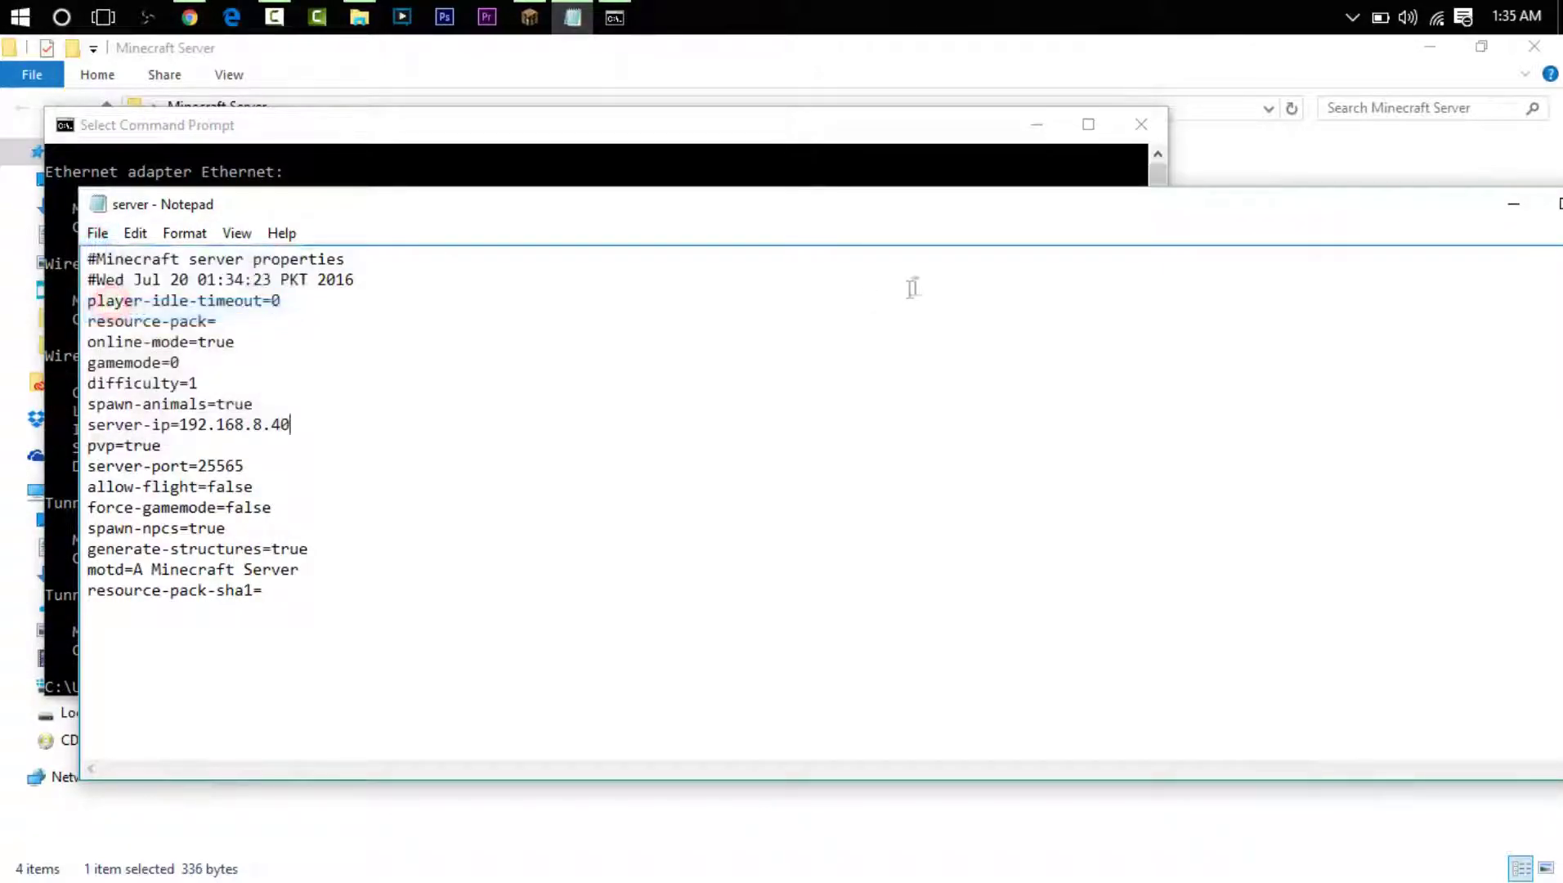
Close the server properties file and the Command Prompt.
drag(1381, 217, 1167, 243)
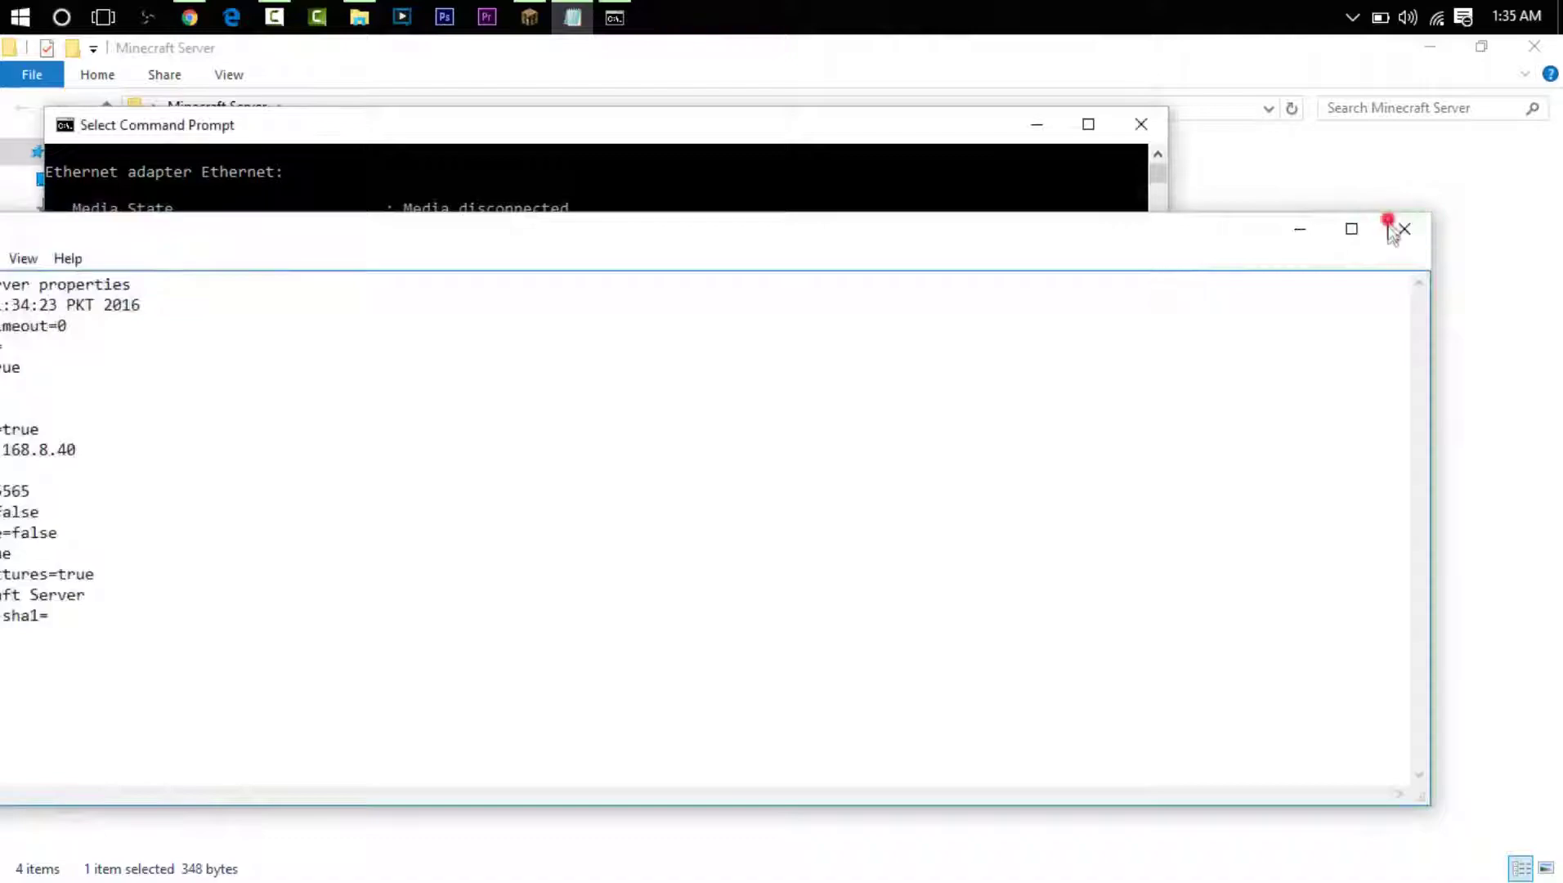
click(1401, 229)
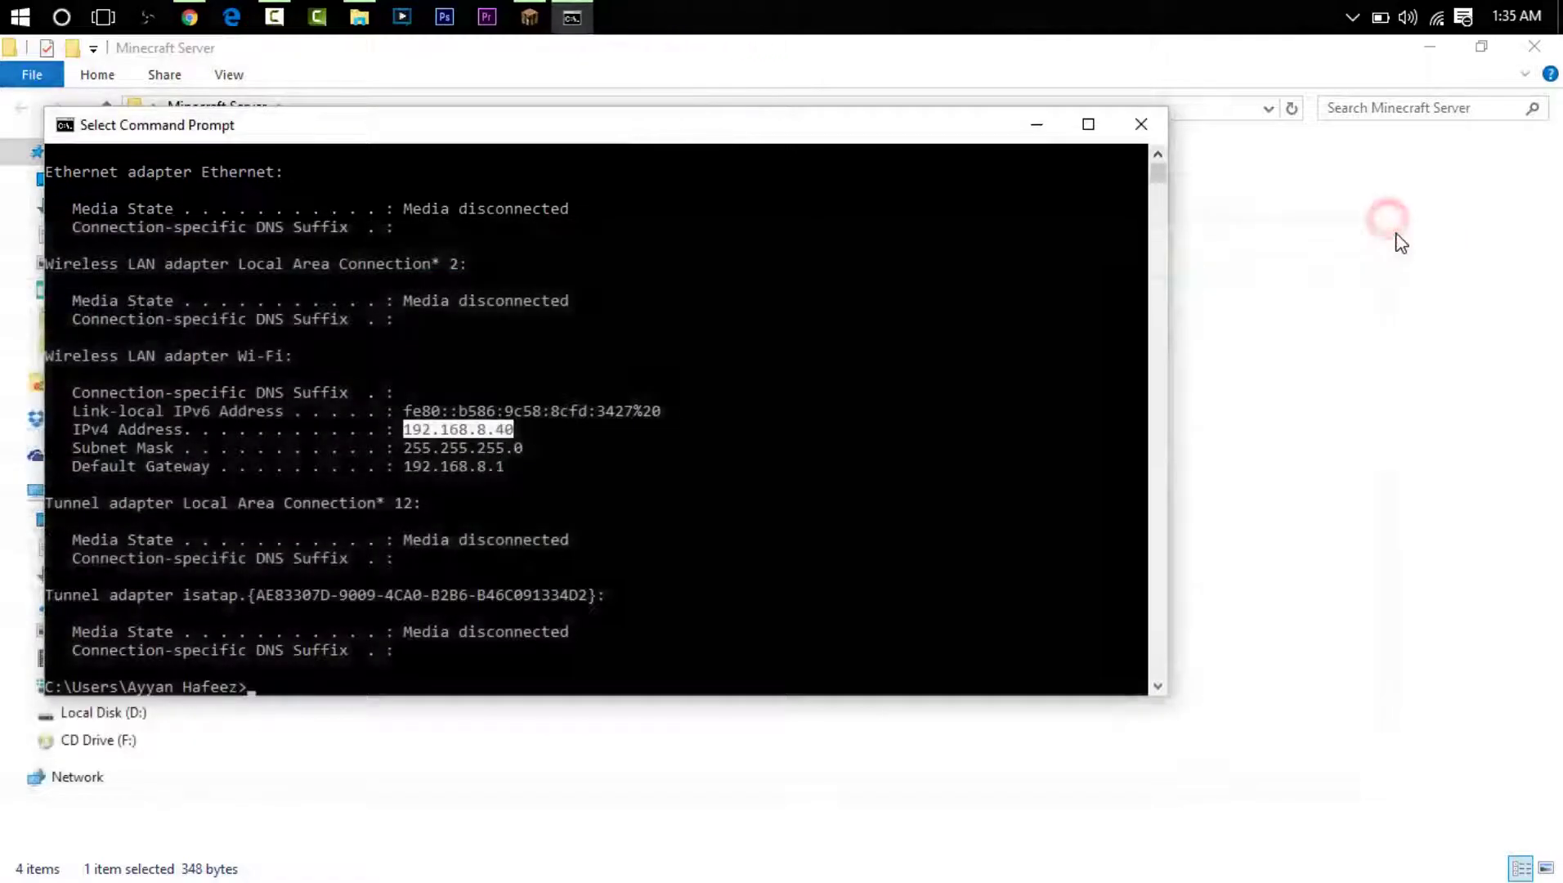
click(1139, 125)
click(689, 429)
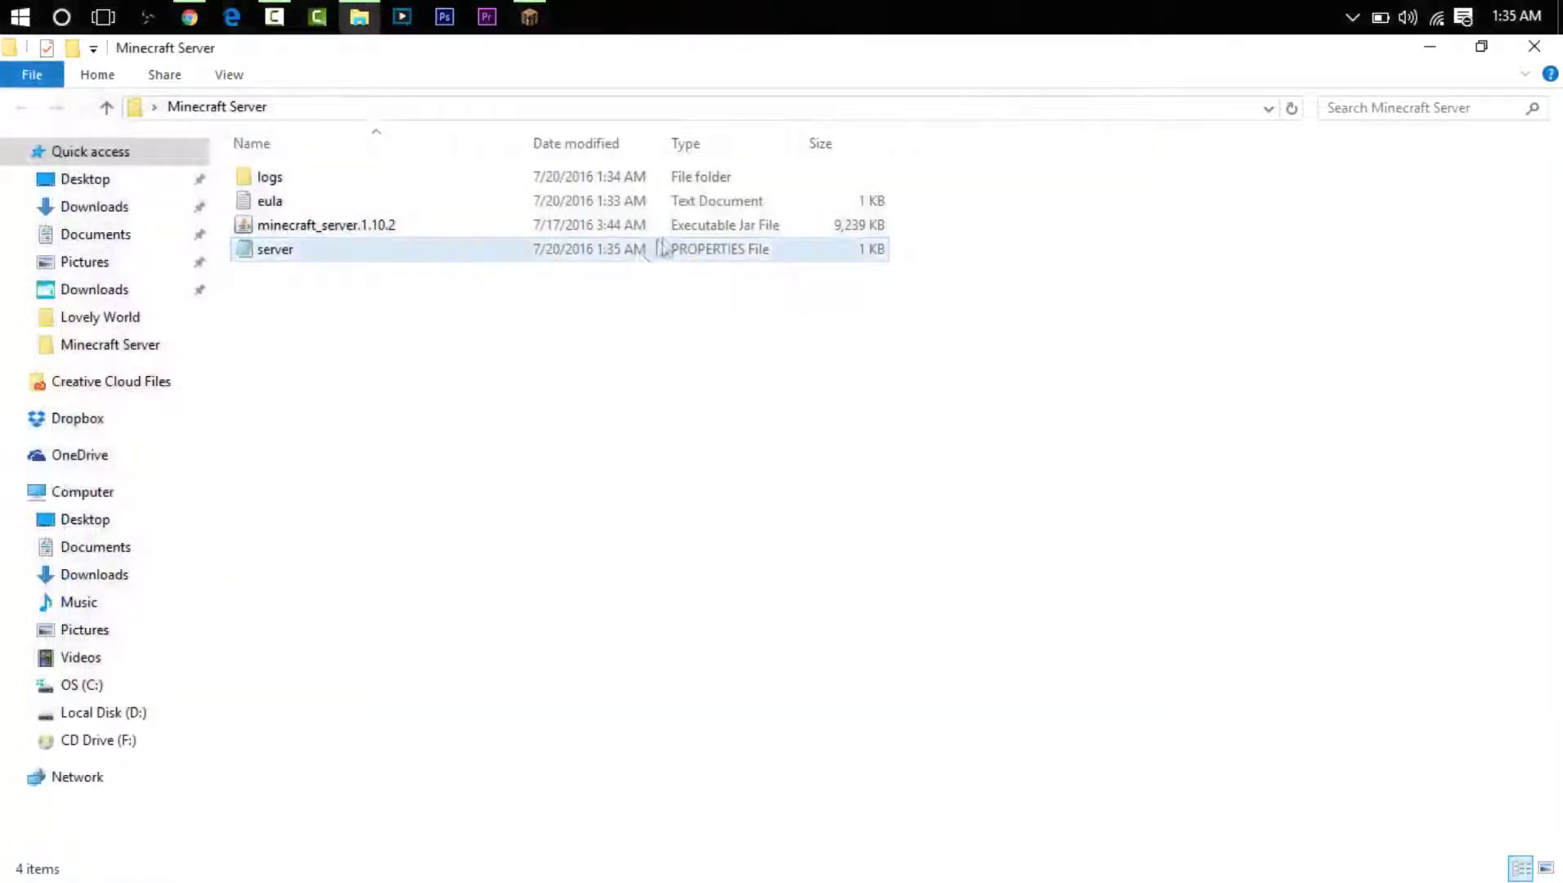
mouse_move(642, 303)
mouse_down()
mouse_move(542, 248)
mouse_move(562, 203)
mouse_up()
click(903, 296)
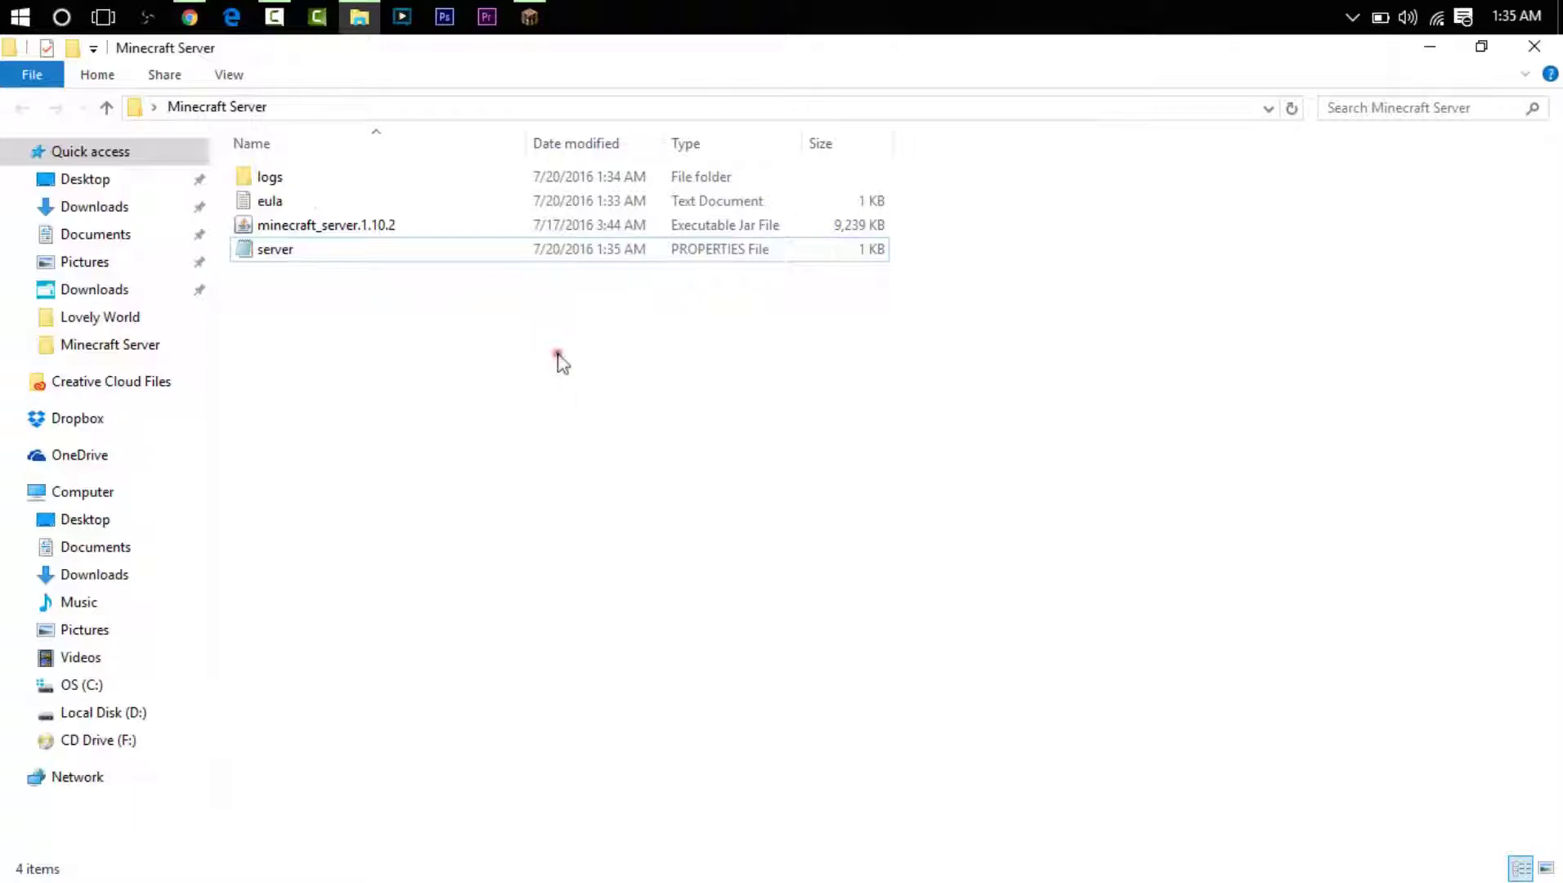
Start the server from the minecraft_server.1.10.2 jar, maximize its window and follow the log until startup is done.
double_click(338, 223)
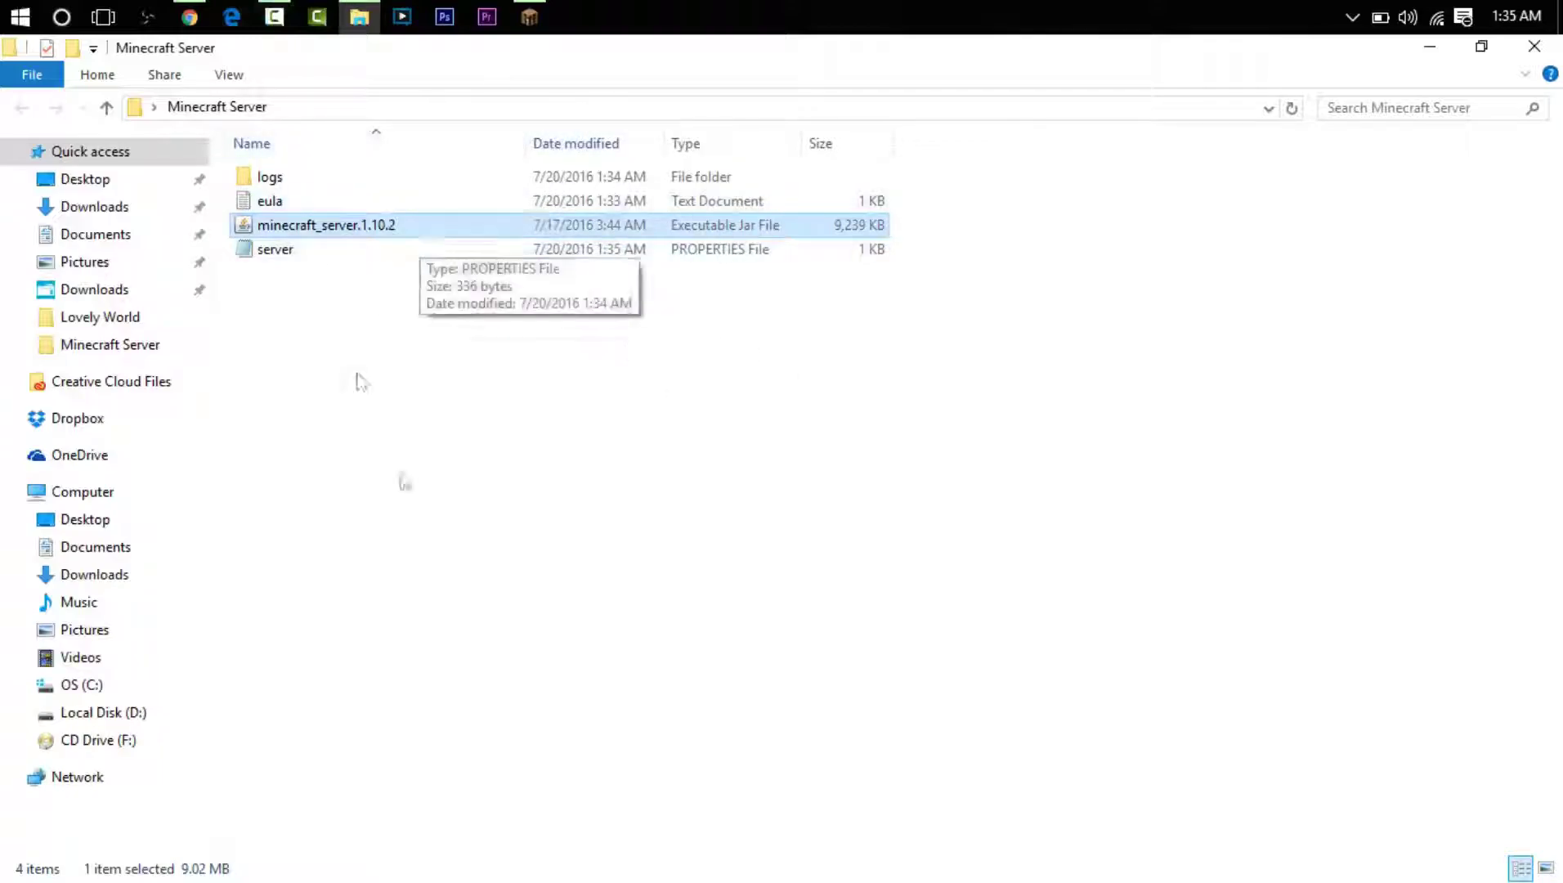
mouse_move(816, 189)
mouse_down()
mouse_move(766, 130)
mouse_move(579, 121)
mouse_move(1134, 5)
mouse_move(801, 189)
mouse_up()
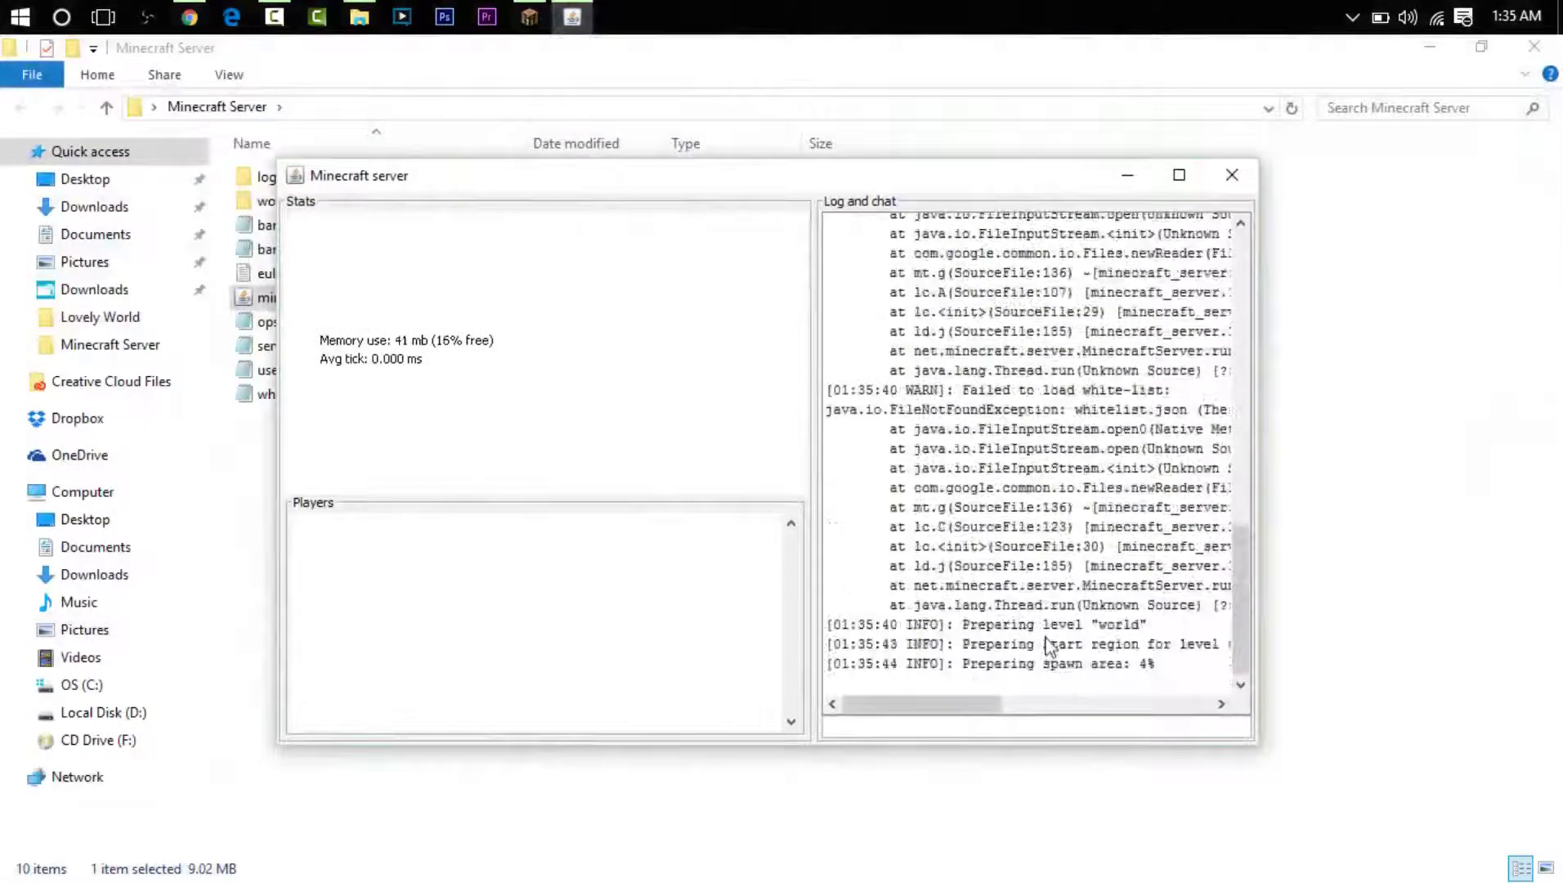
drag(1092, 666, 1186, 671)
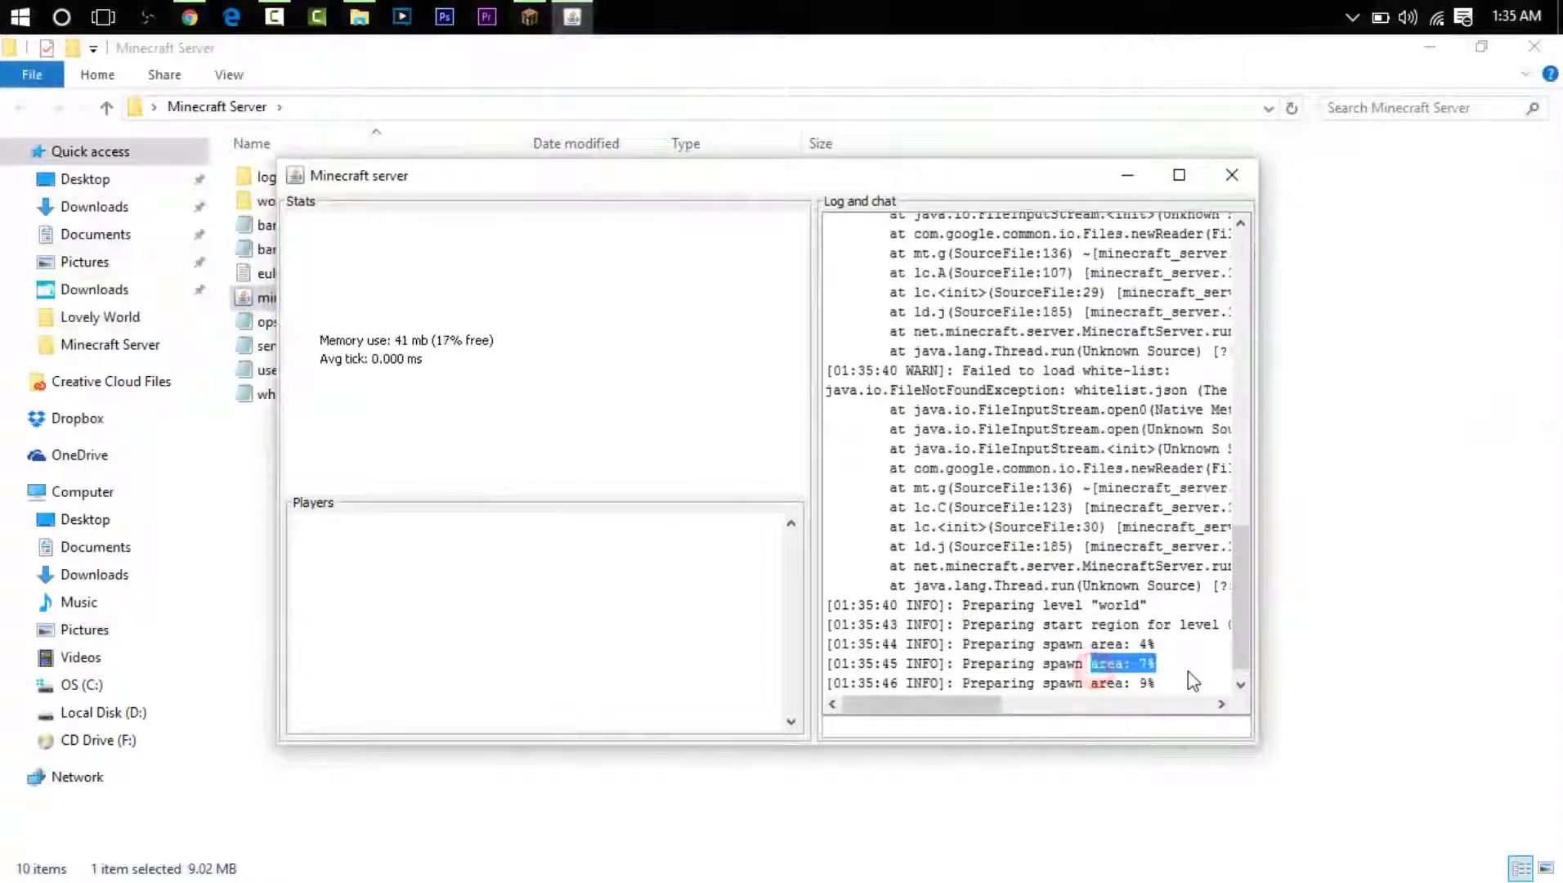
click(1186, 671)
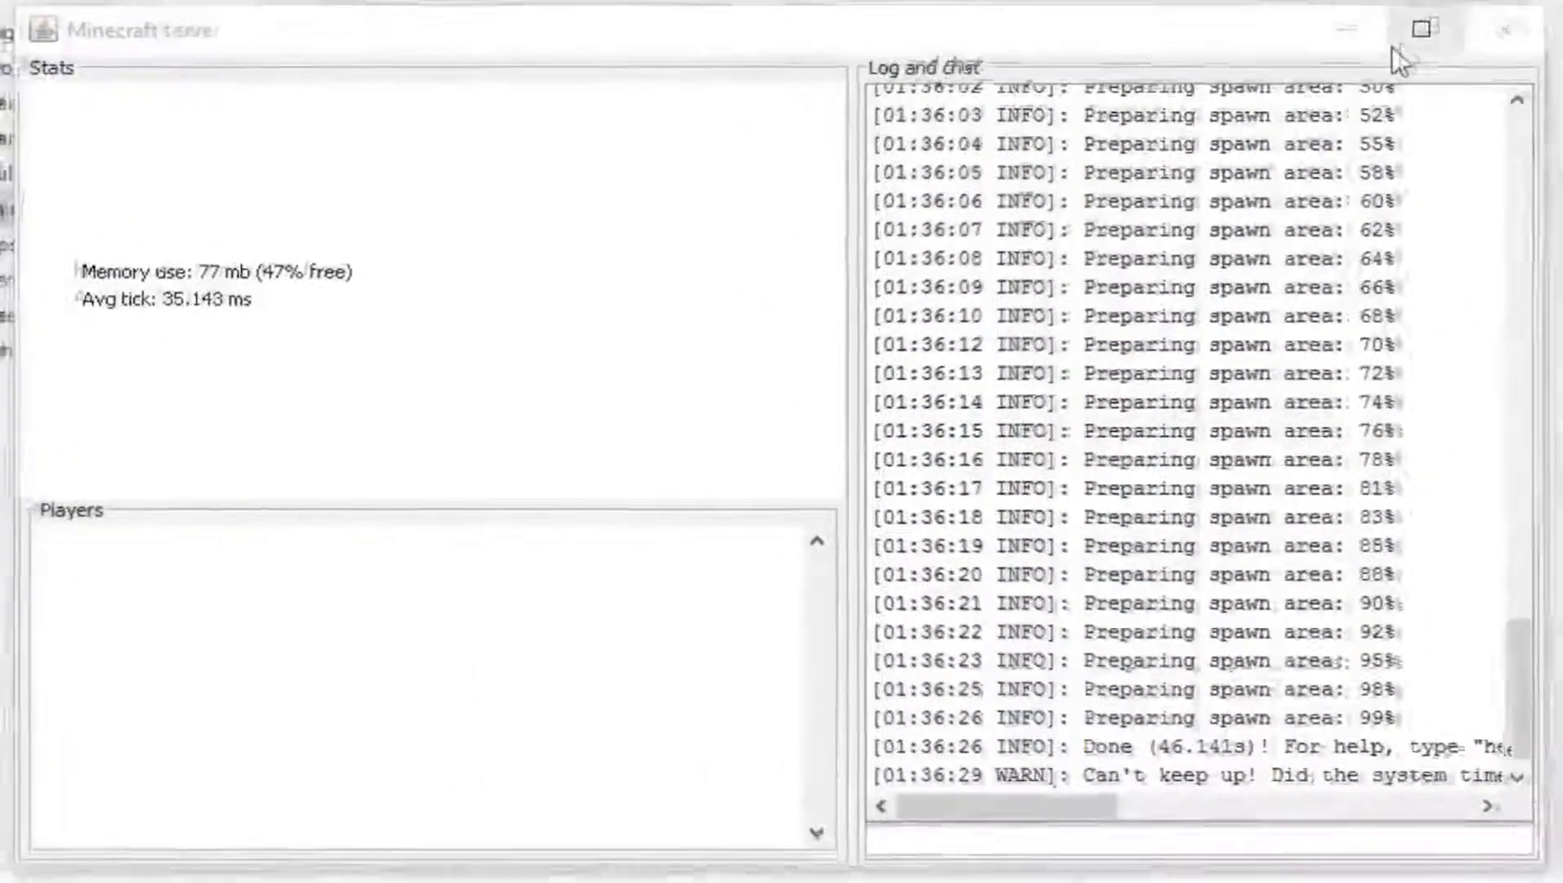
click(1177, 177)
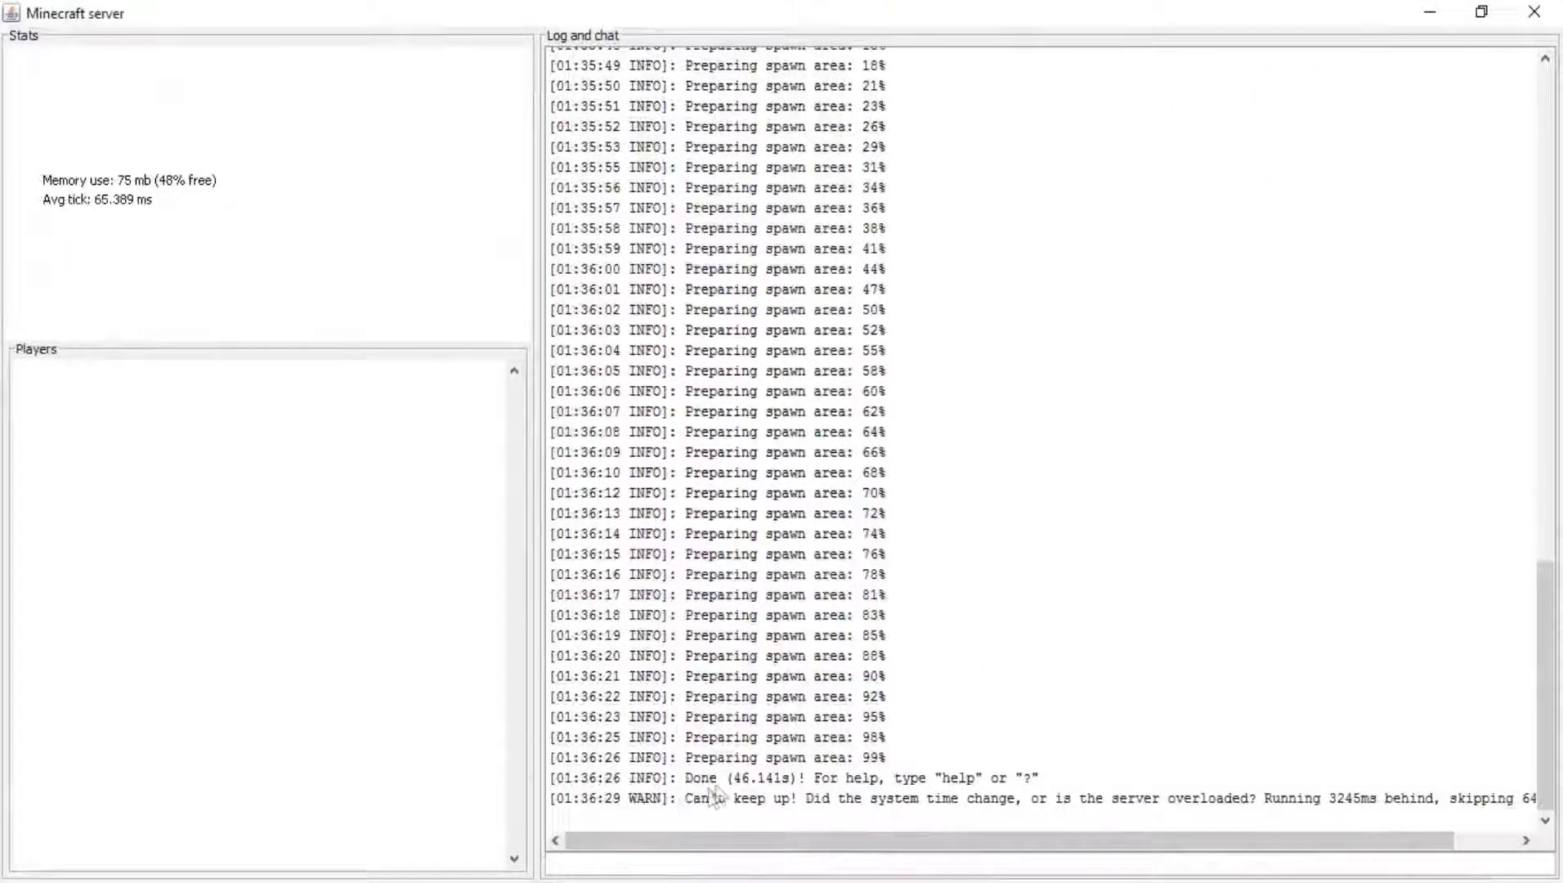
drag(686, 778, 731, 780)
Shut down the running server with the stop console command and check the shutdown lines in the log.
click(711, 858)
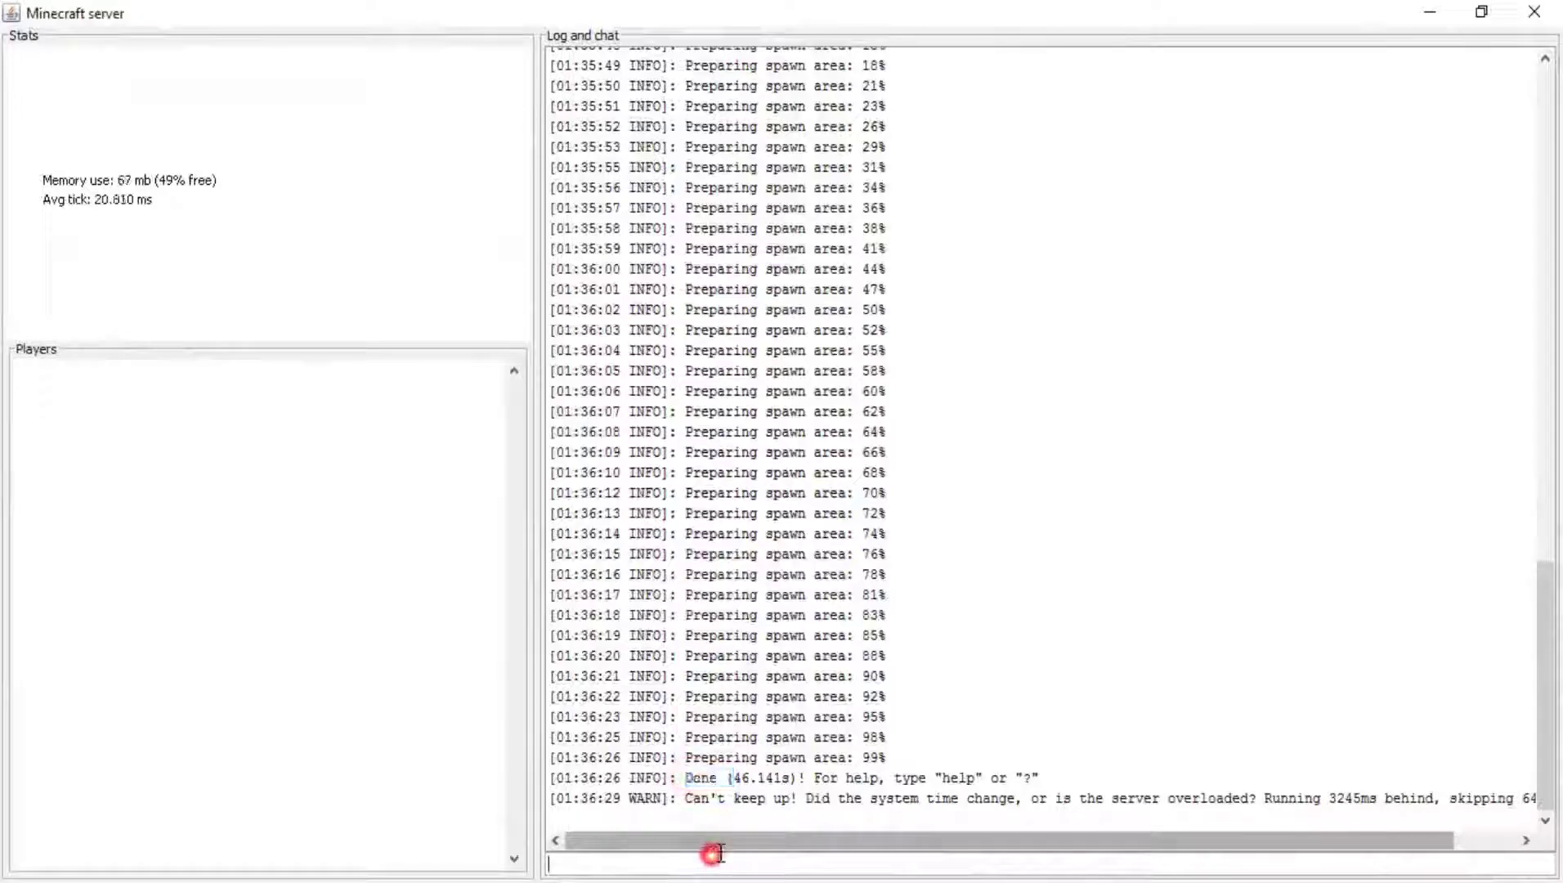
text(stop)
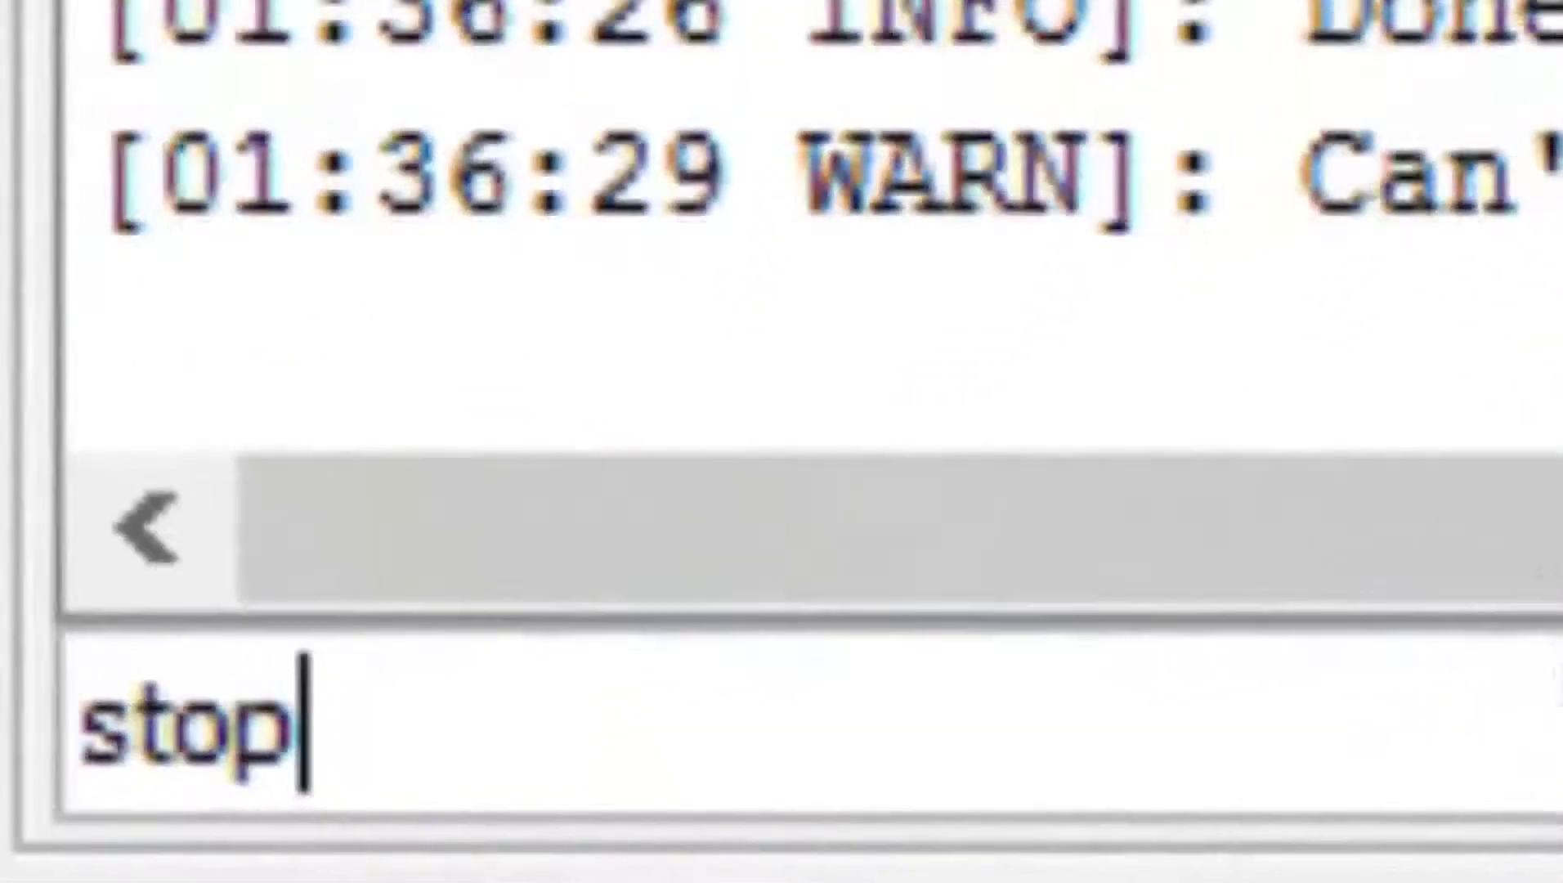
key(Return)
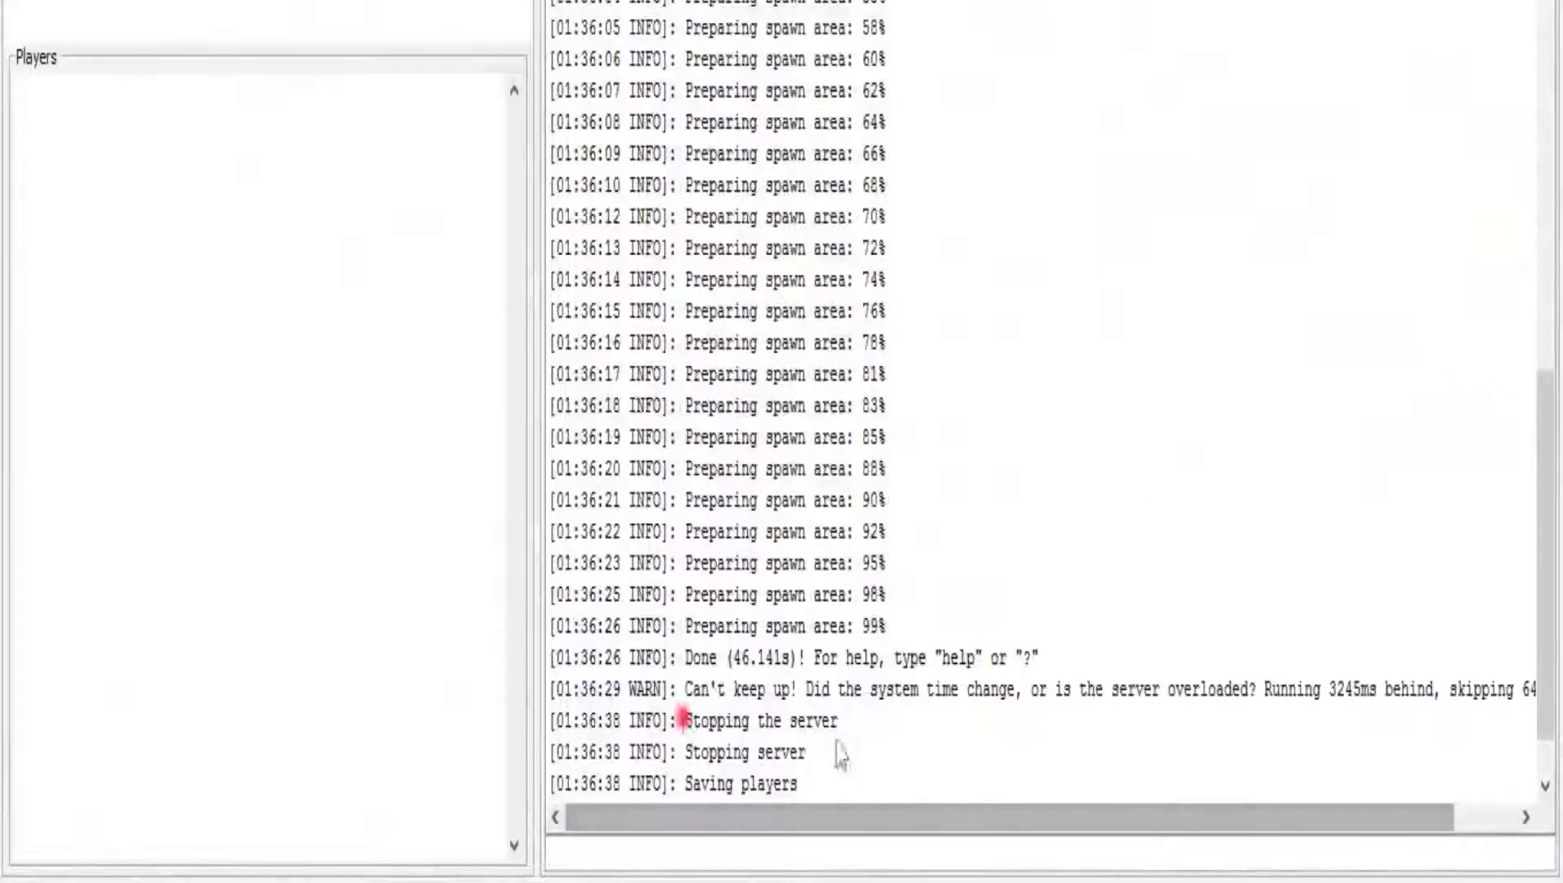
drag(684, 719, 809, 788)
click(859, 768)
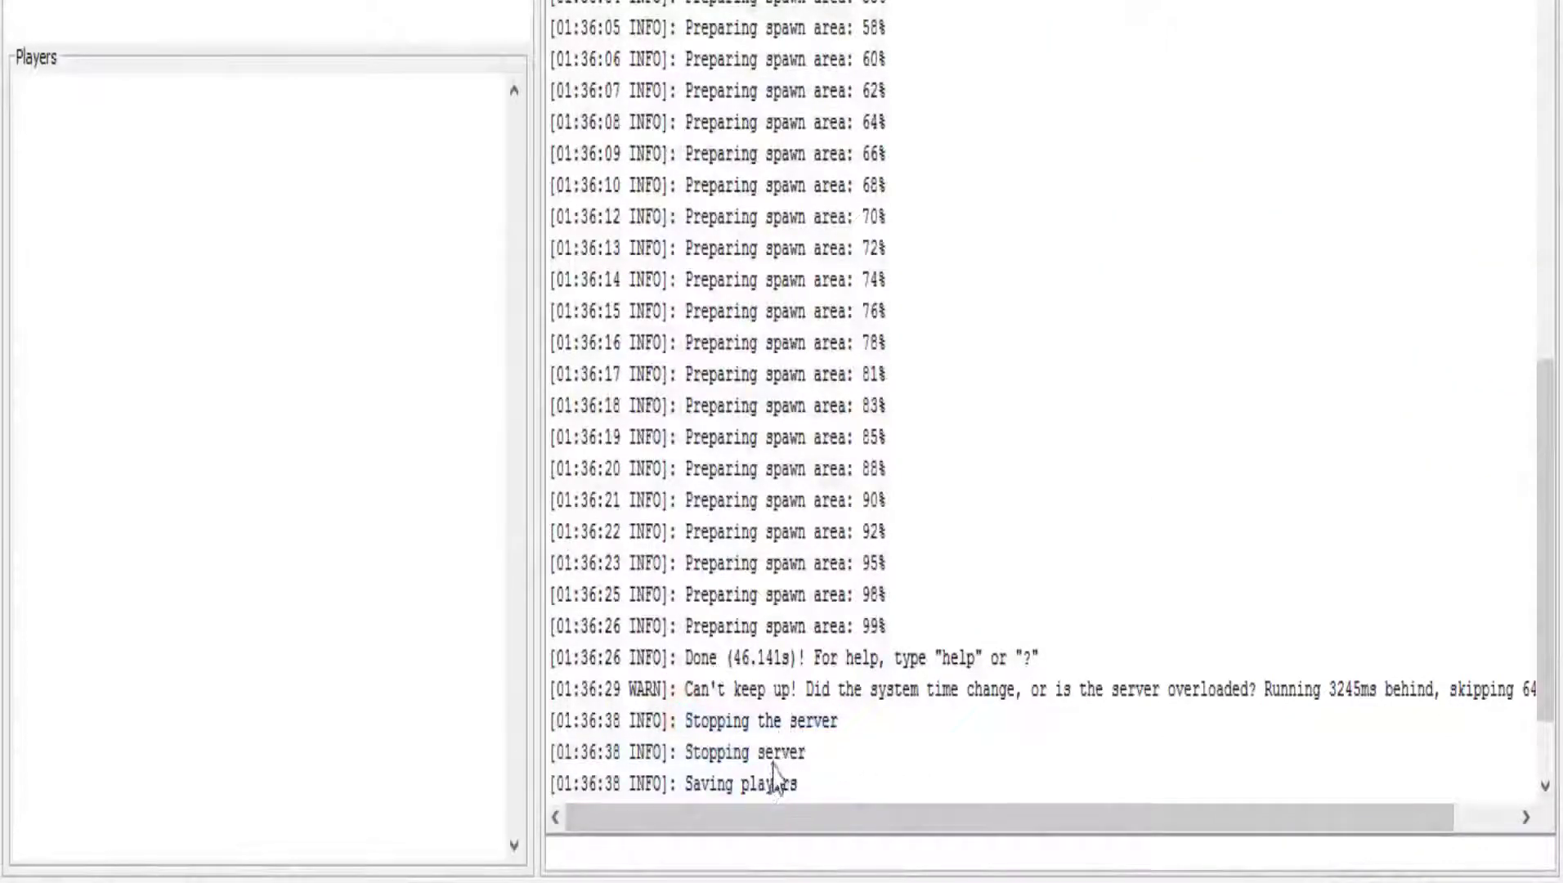
click(558, 526)
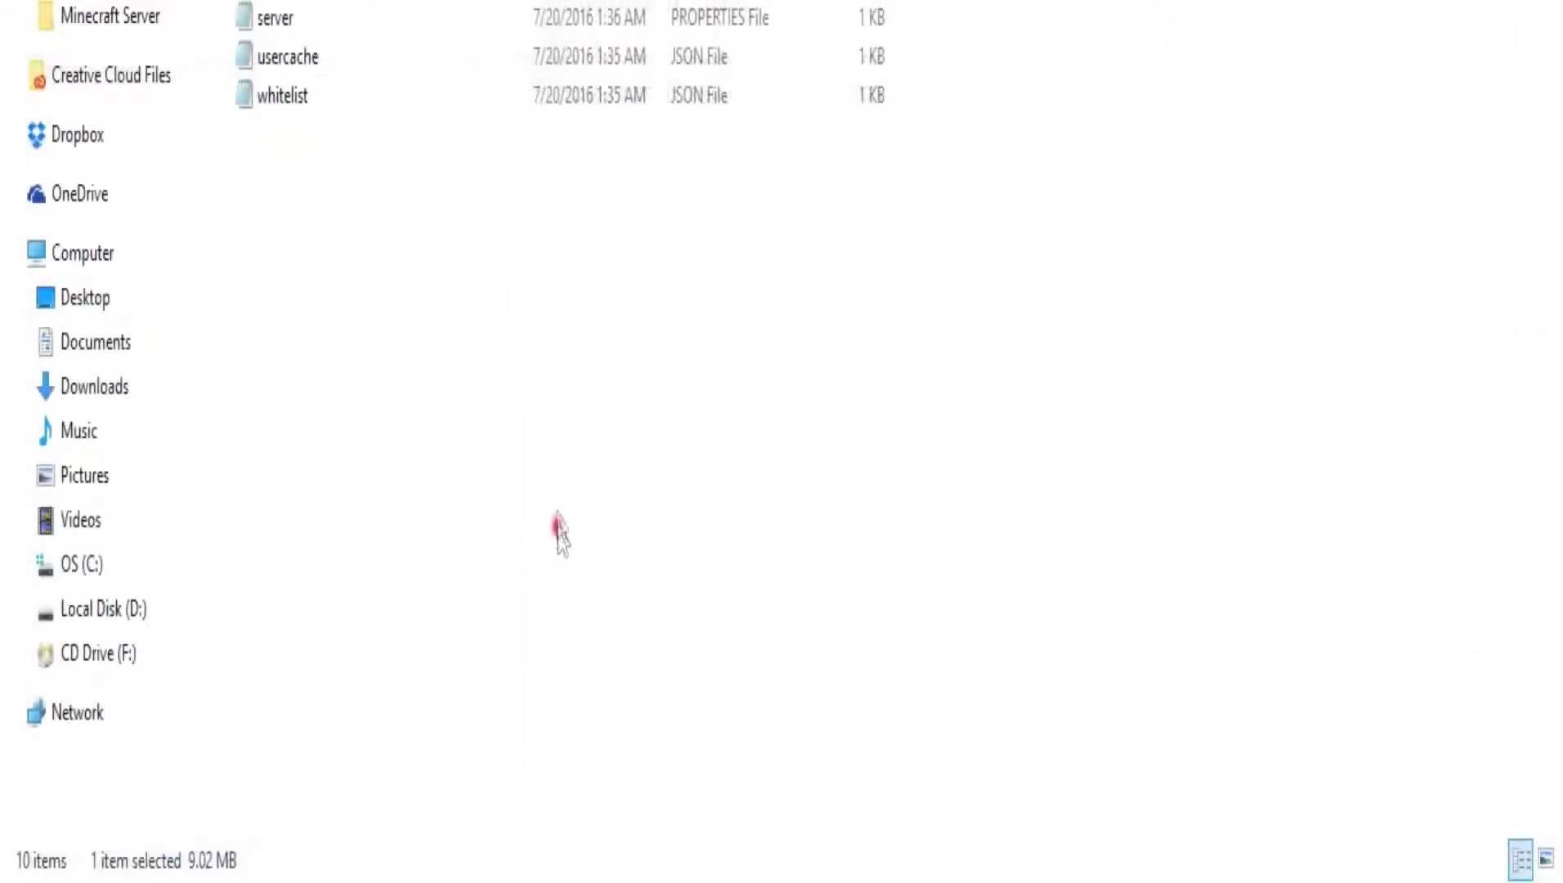
drag(348, 315, 440, 270)
drag(469, 526, 628, 265)
drag(751, 492, 1218, 625)
click(1165, 670)
drag(182, 667, 460, 881)
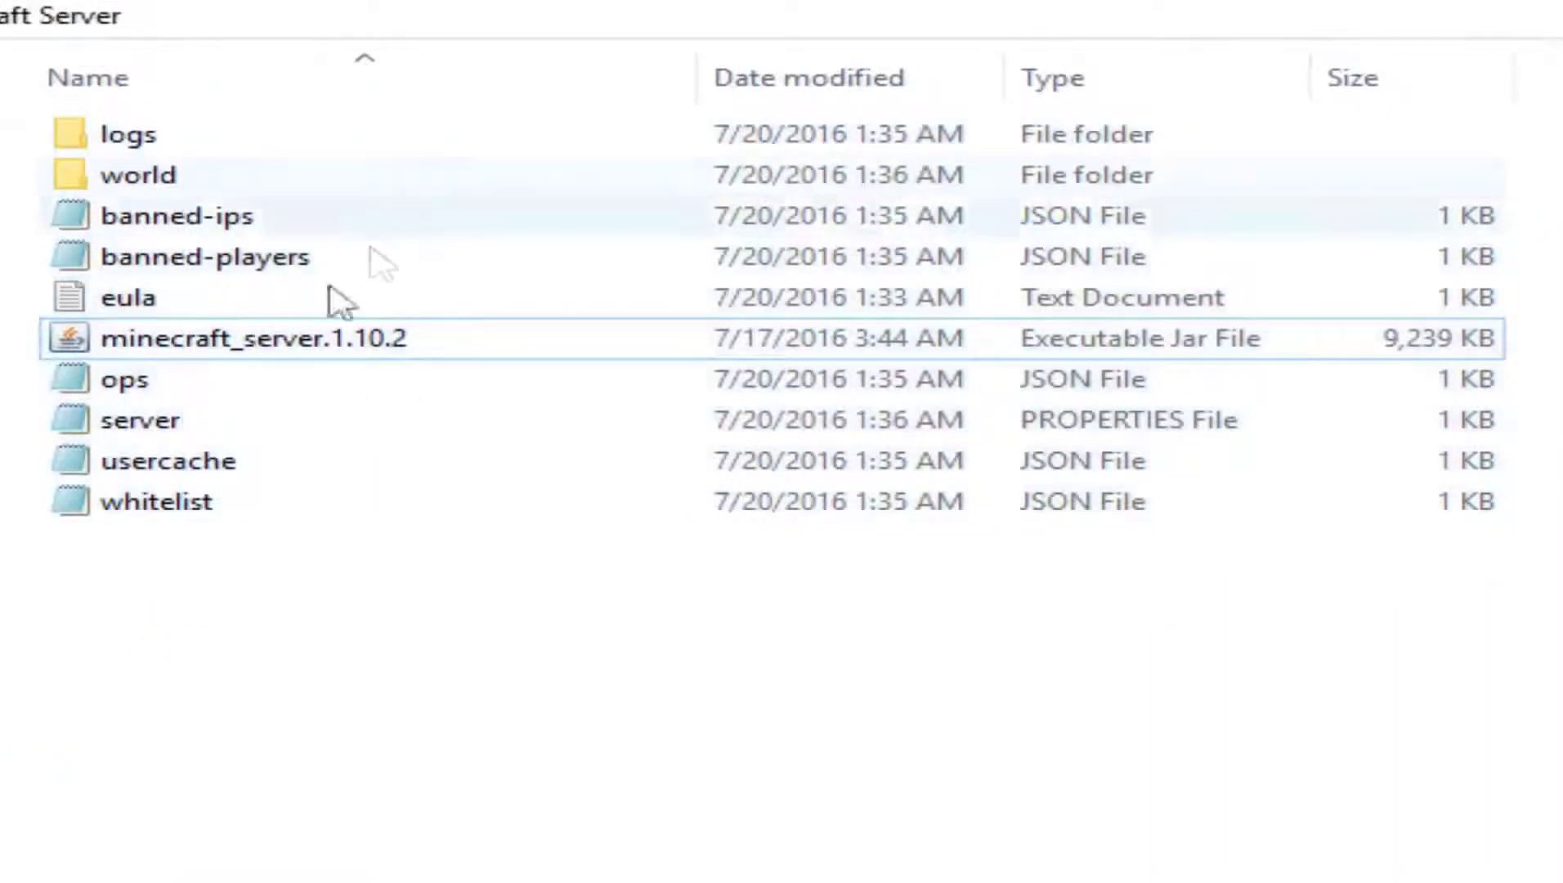
Open the regenerated server properties file full screen, check its server-ip entry and close it.
double_click(216, 412)
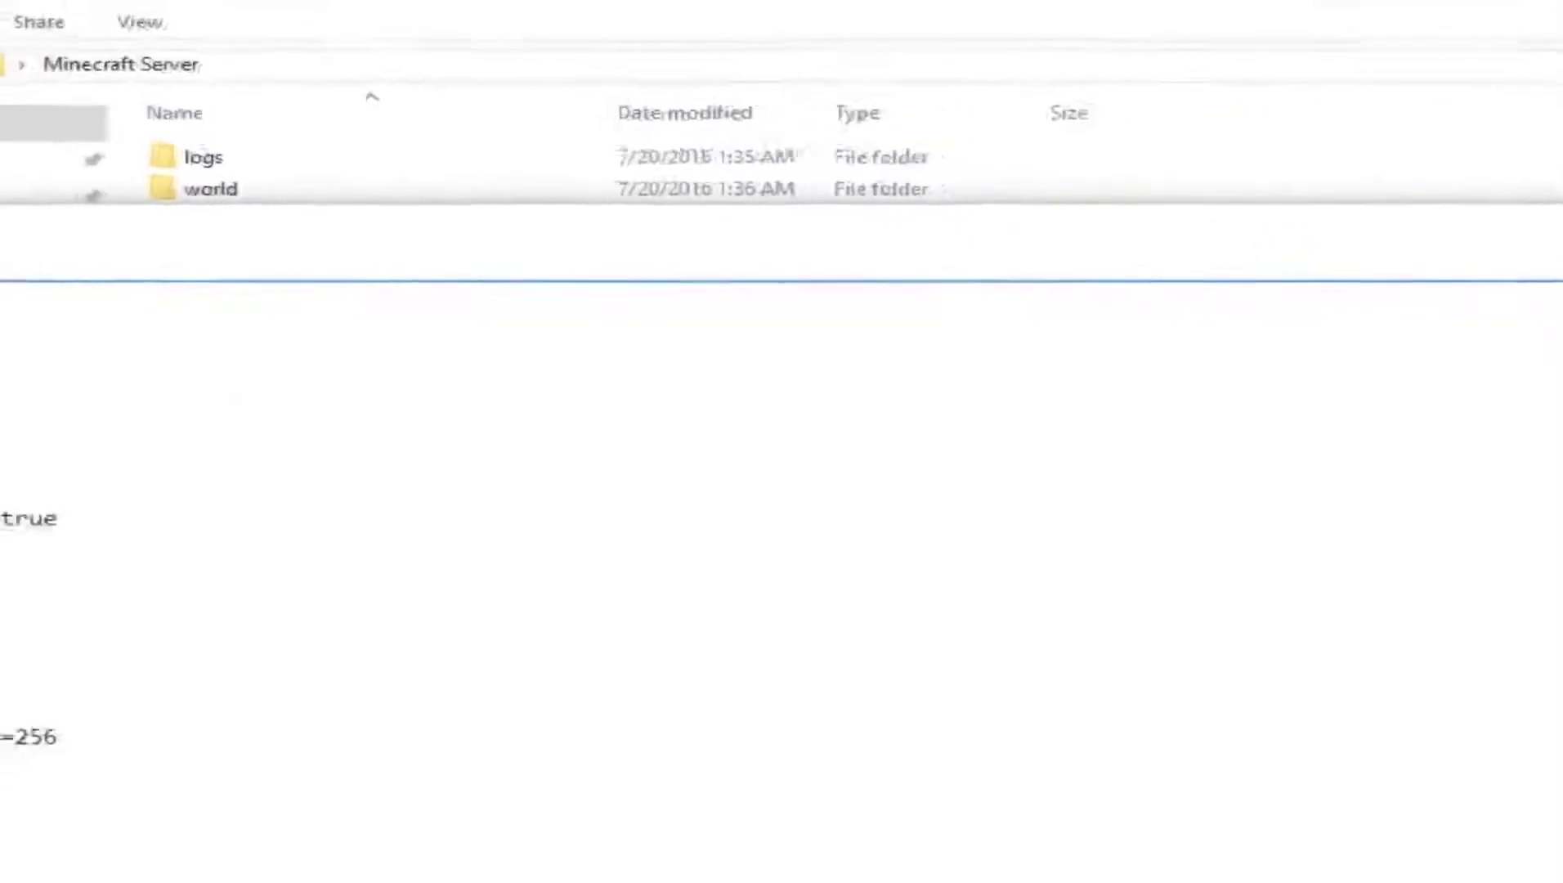
click(1341, 229)
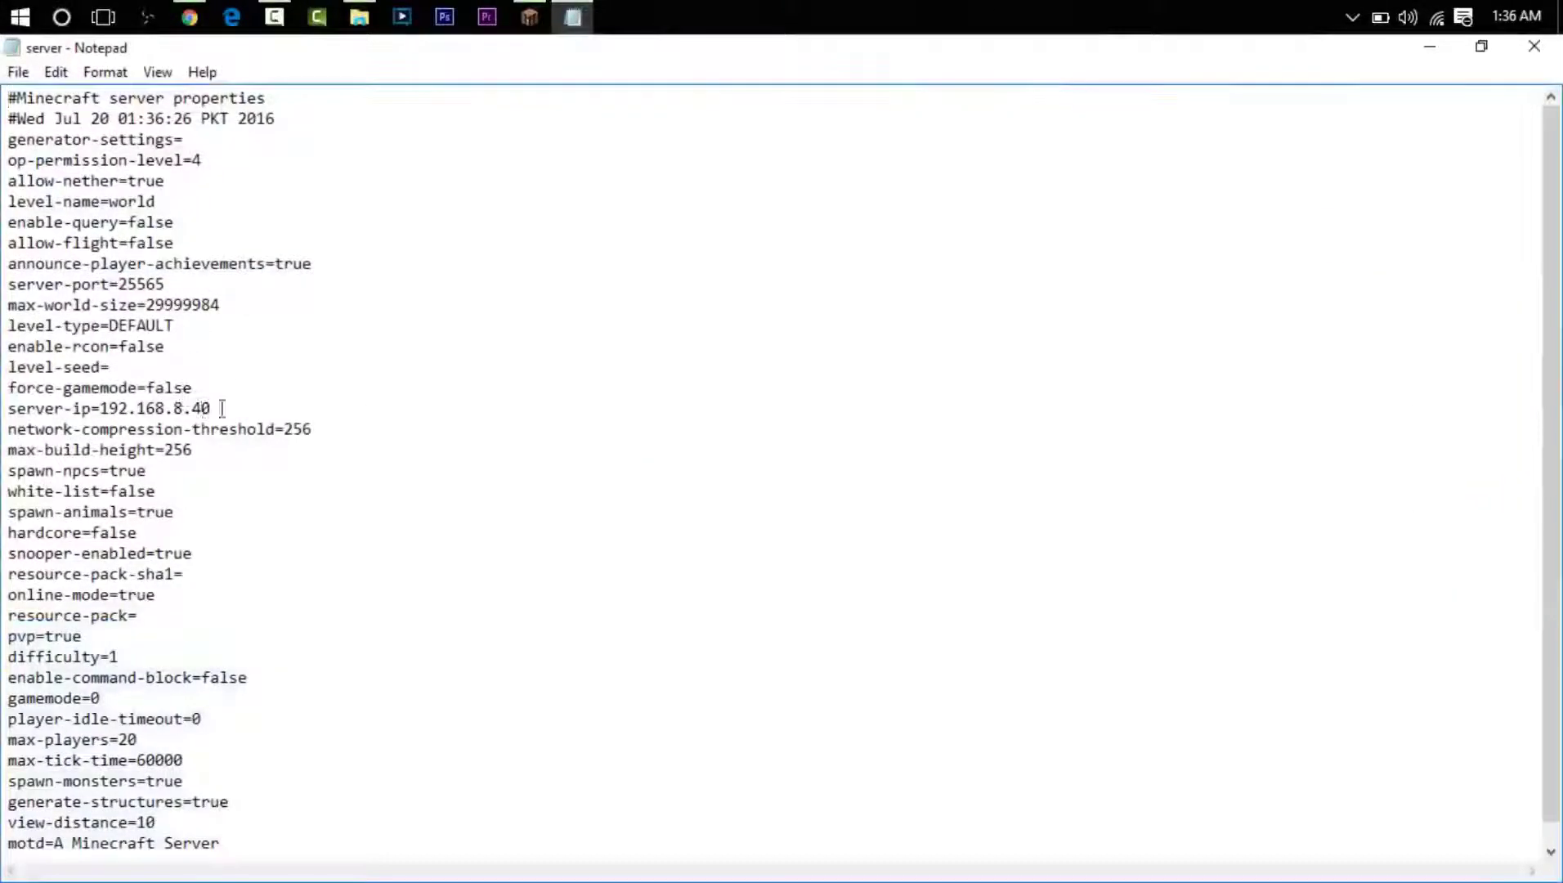
drag(213, 408, 101, 407)
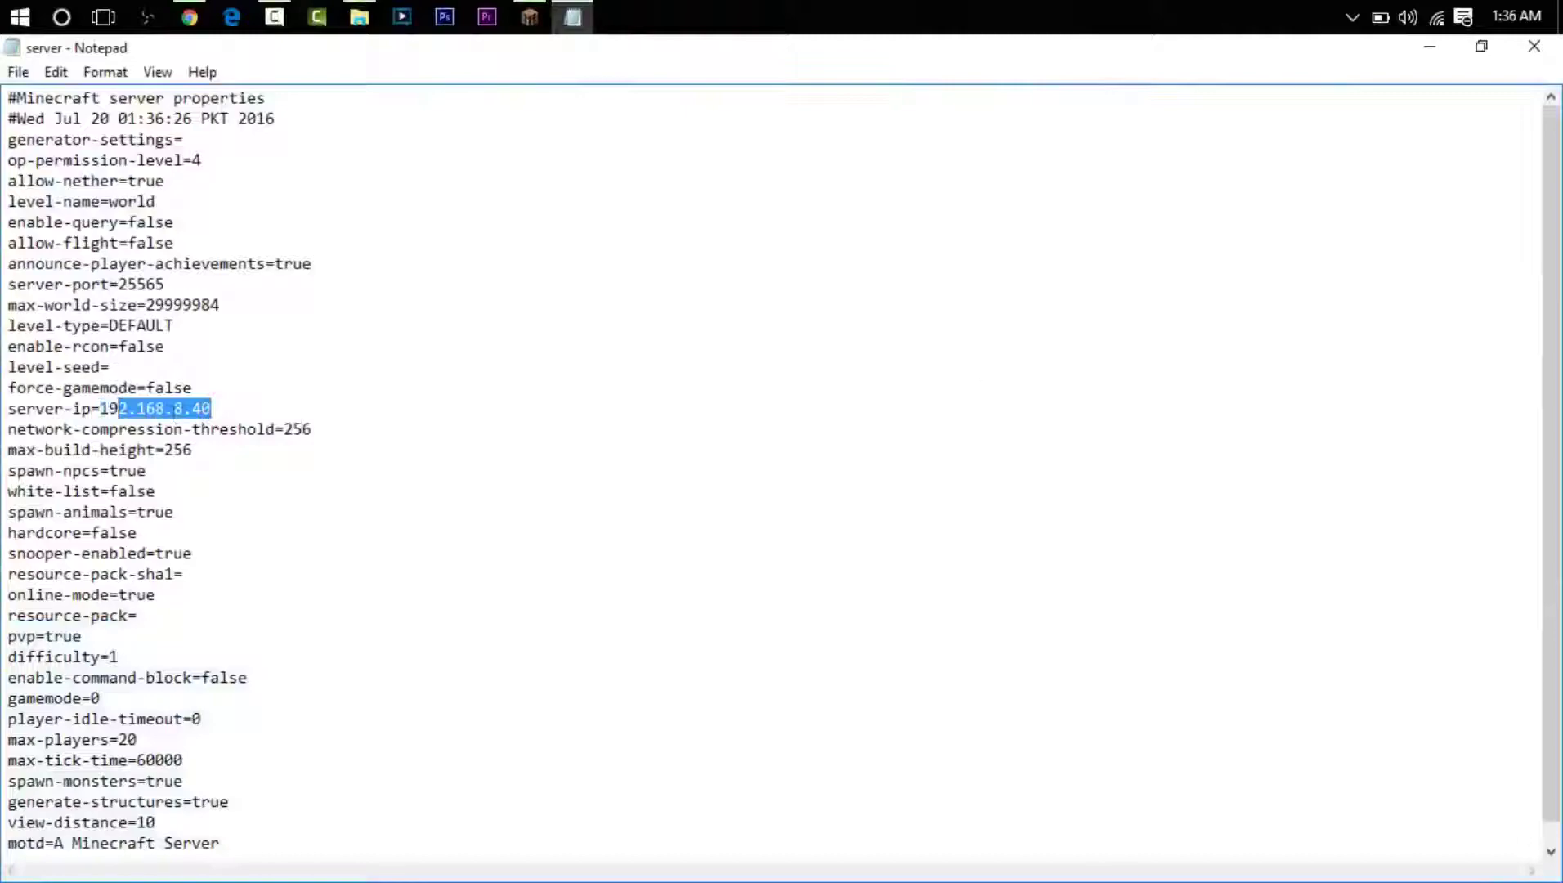
click(1534, 47)
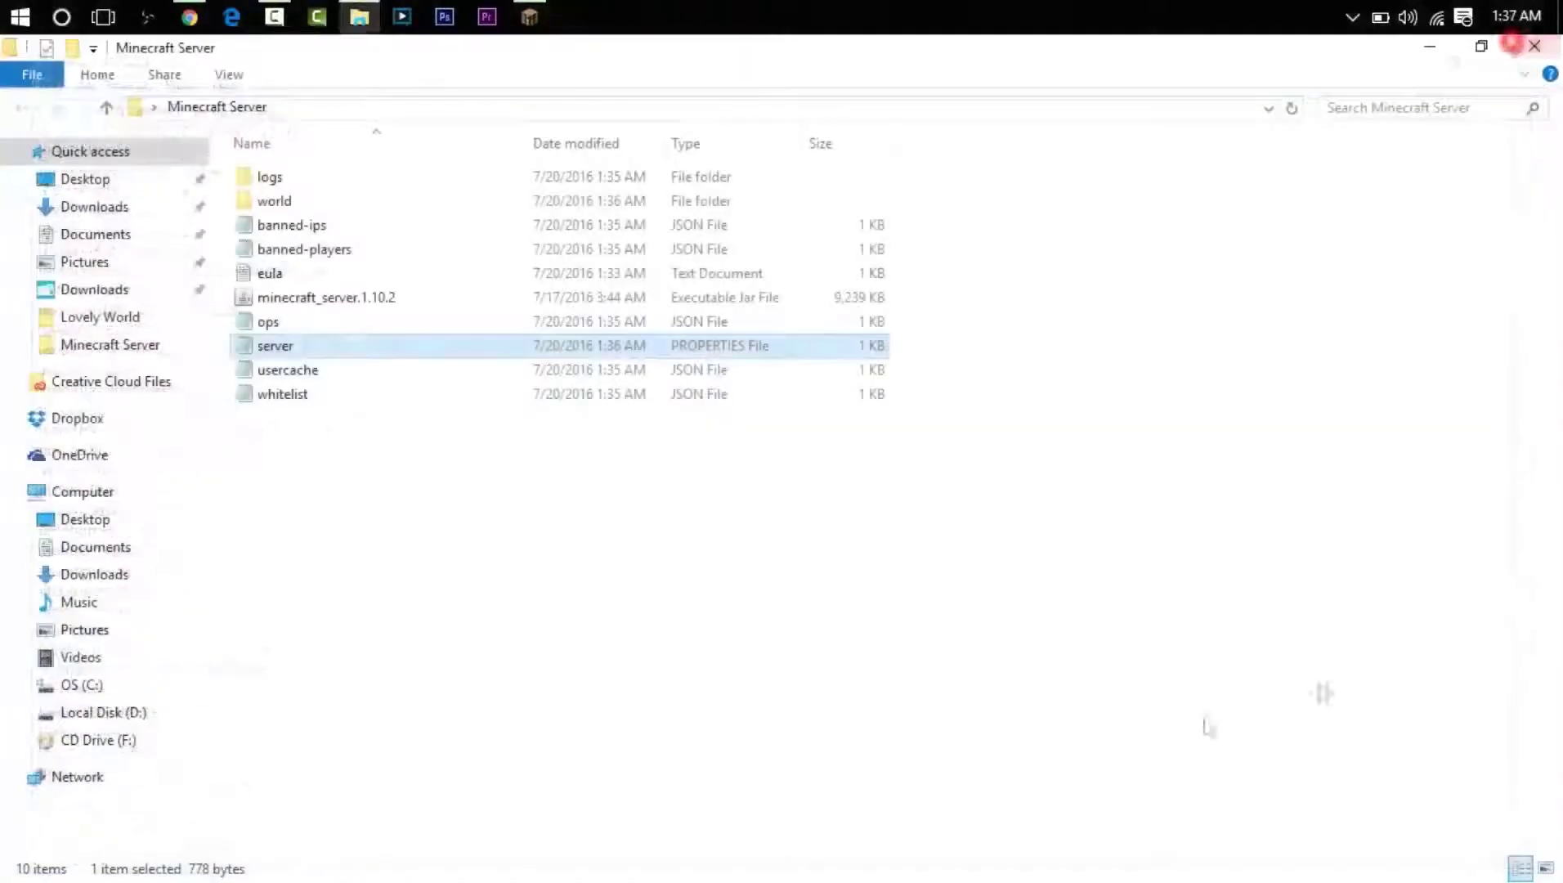
click(231, 16)
click(1535, 52)
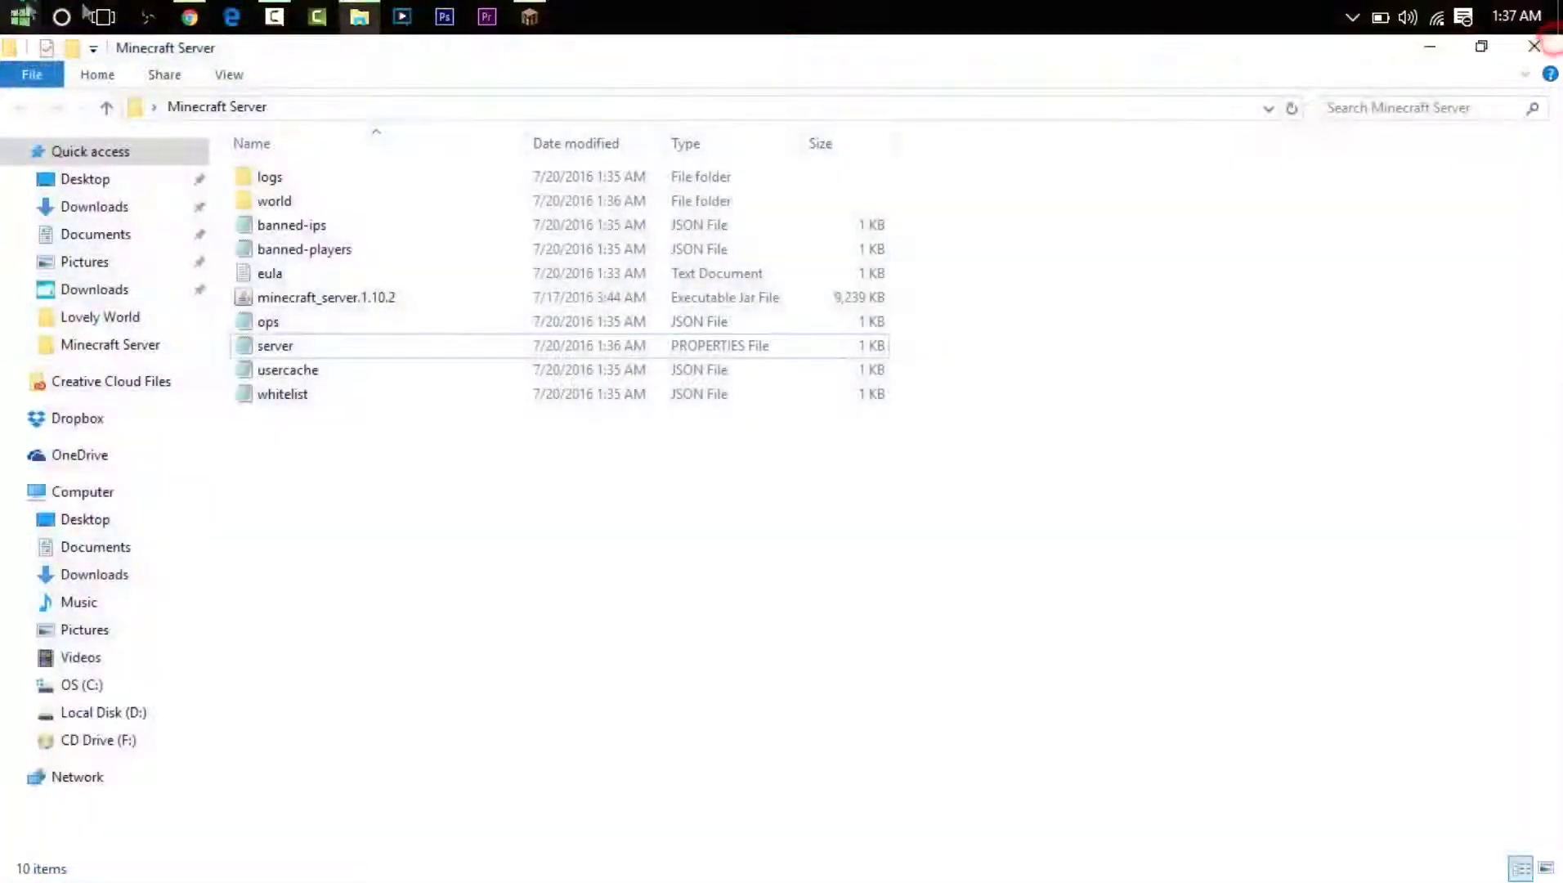
Switch to Chrome and view the µTorrent download page.
click(189, 16)
scroll(606, 386, down, 1)
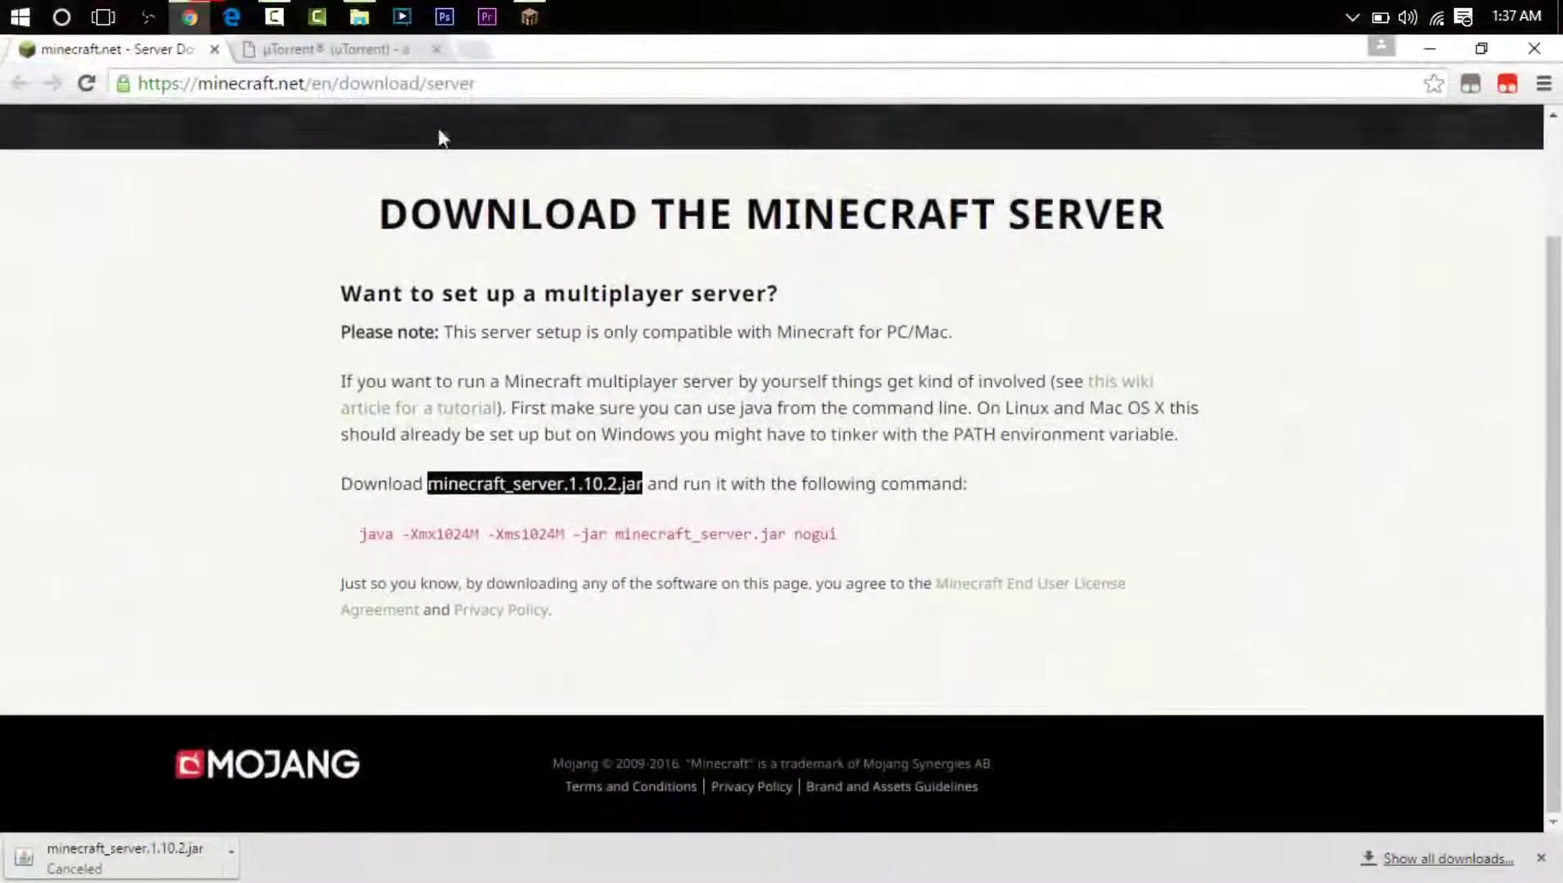
click(390, 56)
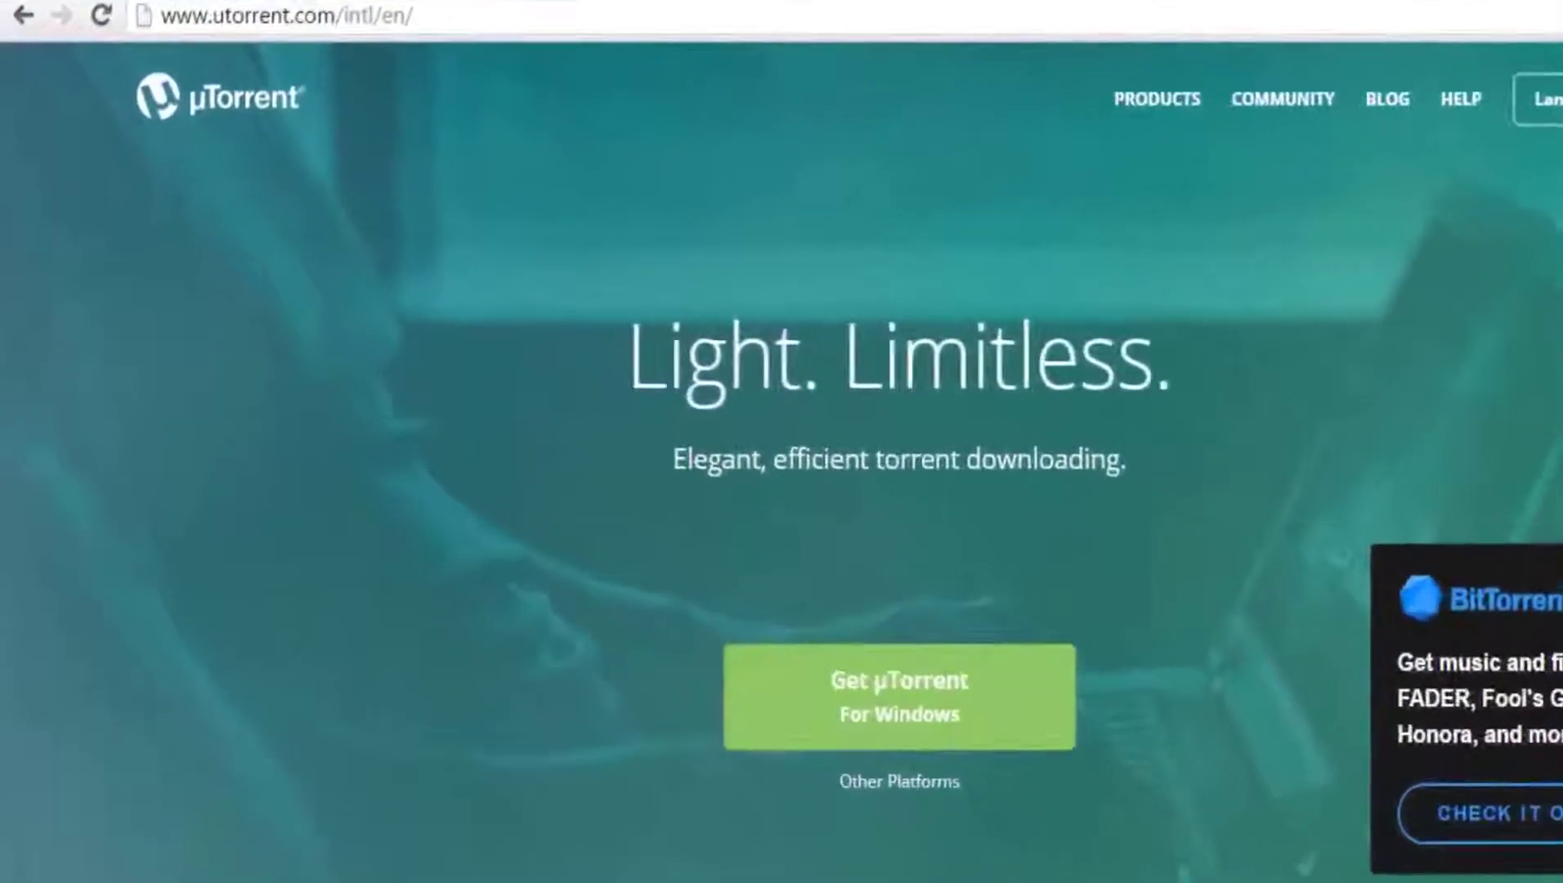
Launch the installed µTorrent application by searching for torr and maximize its window.
key(super)
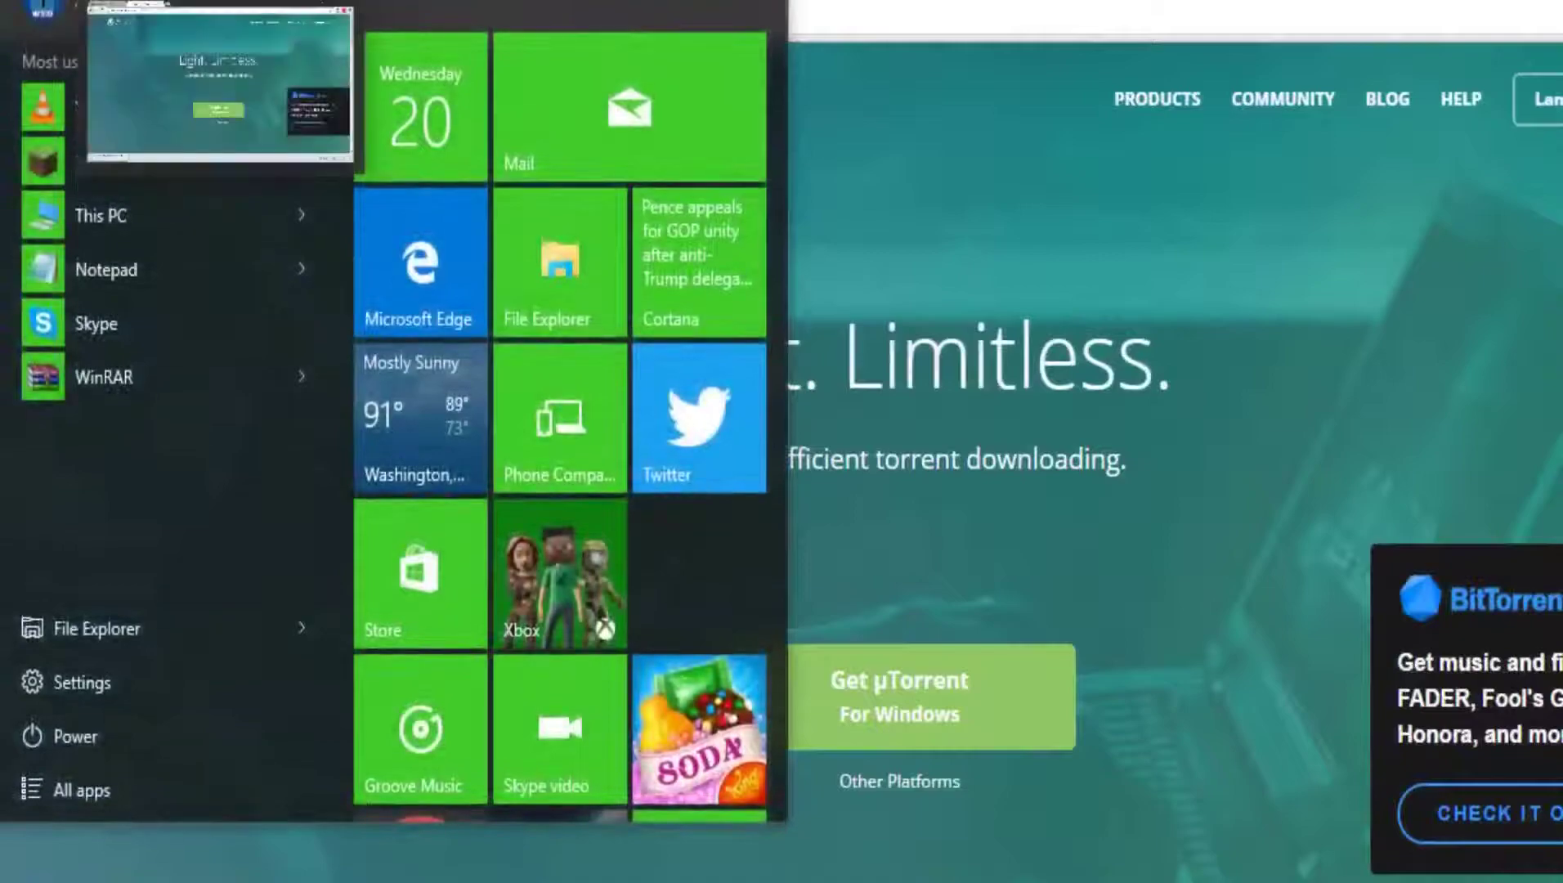
text(torr)
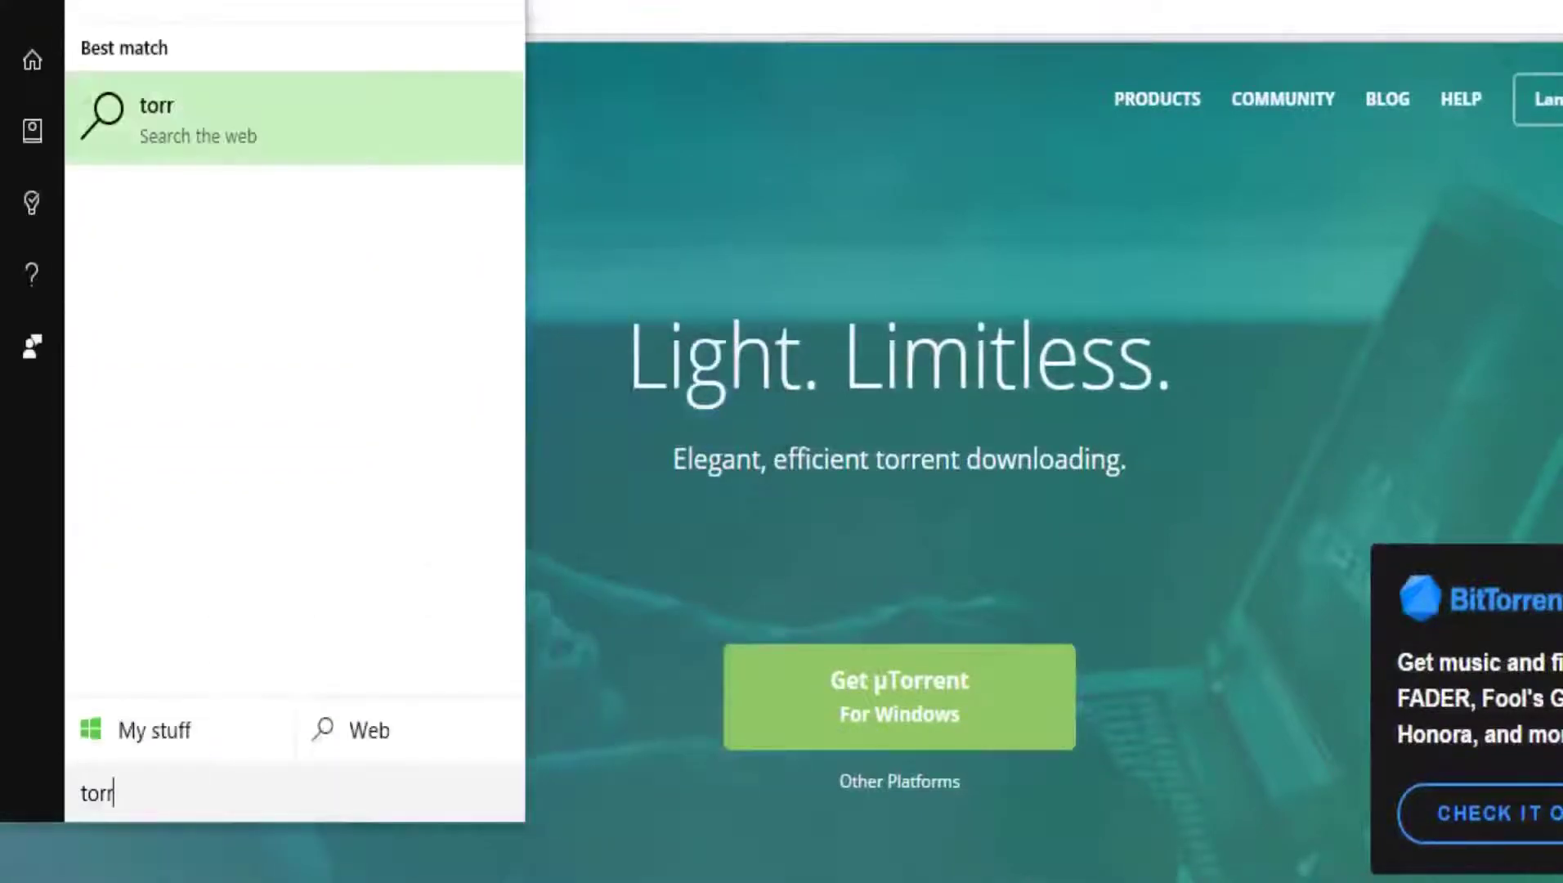
key(Return)
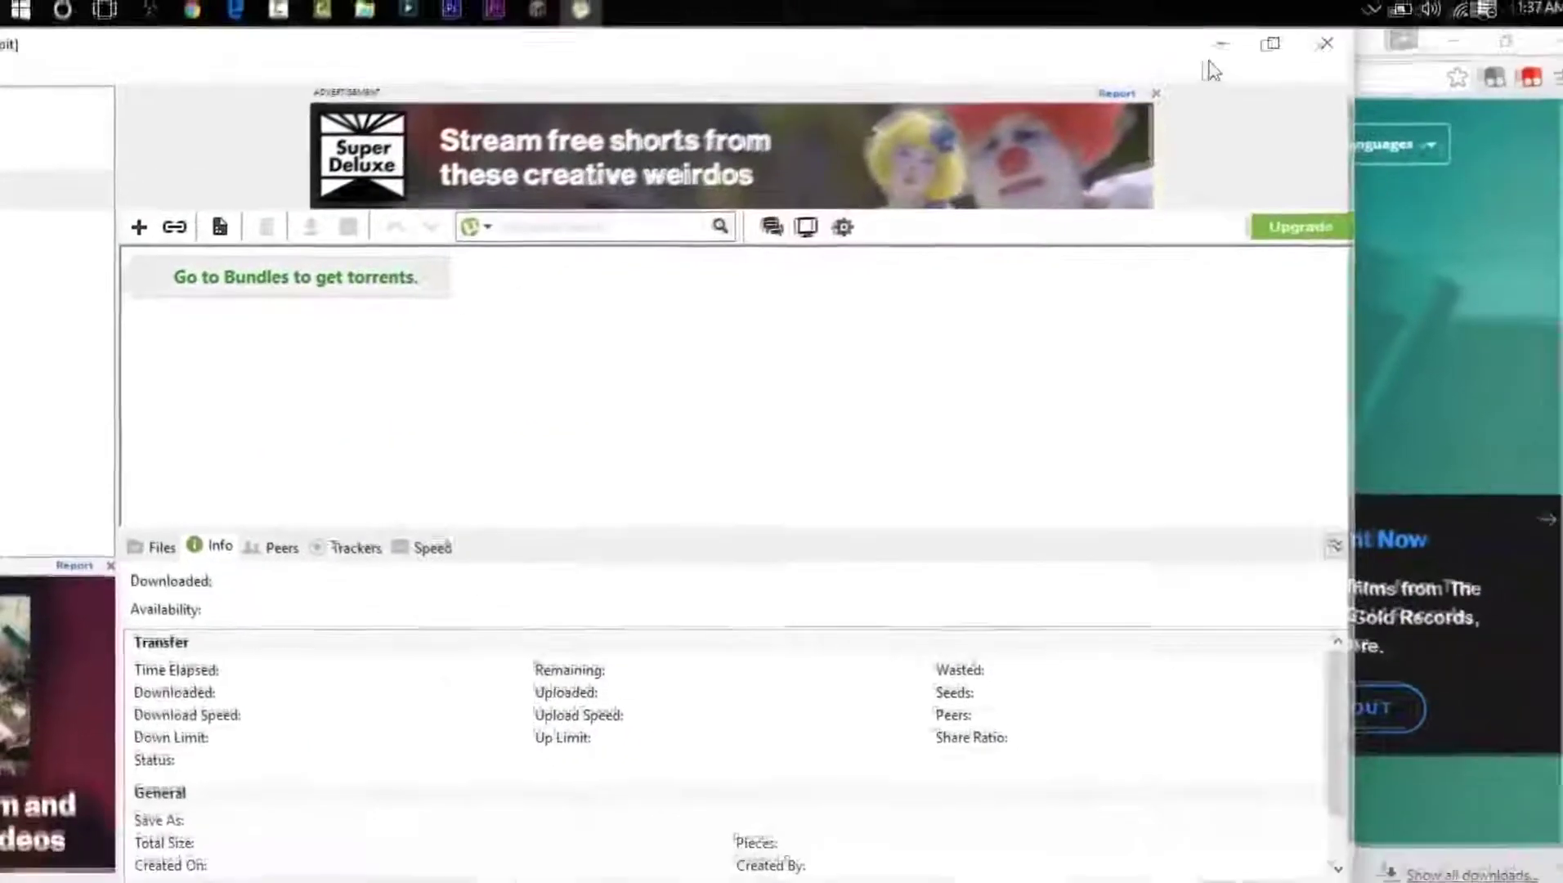
click(1259, 54)
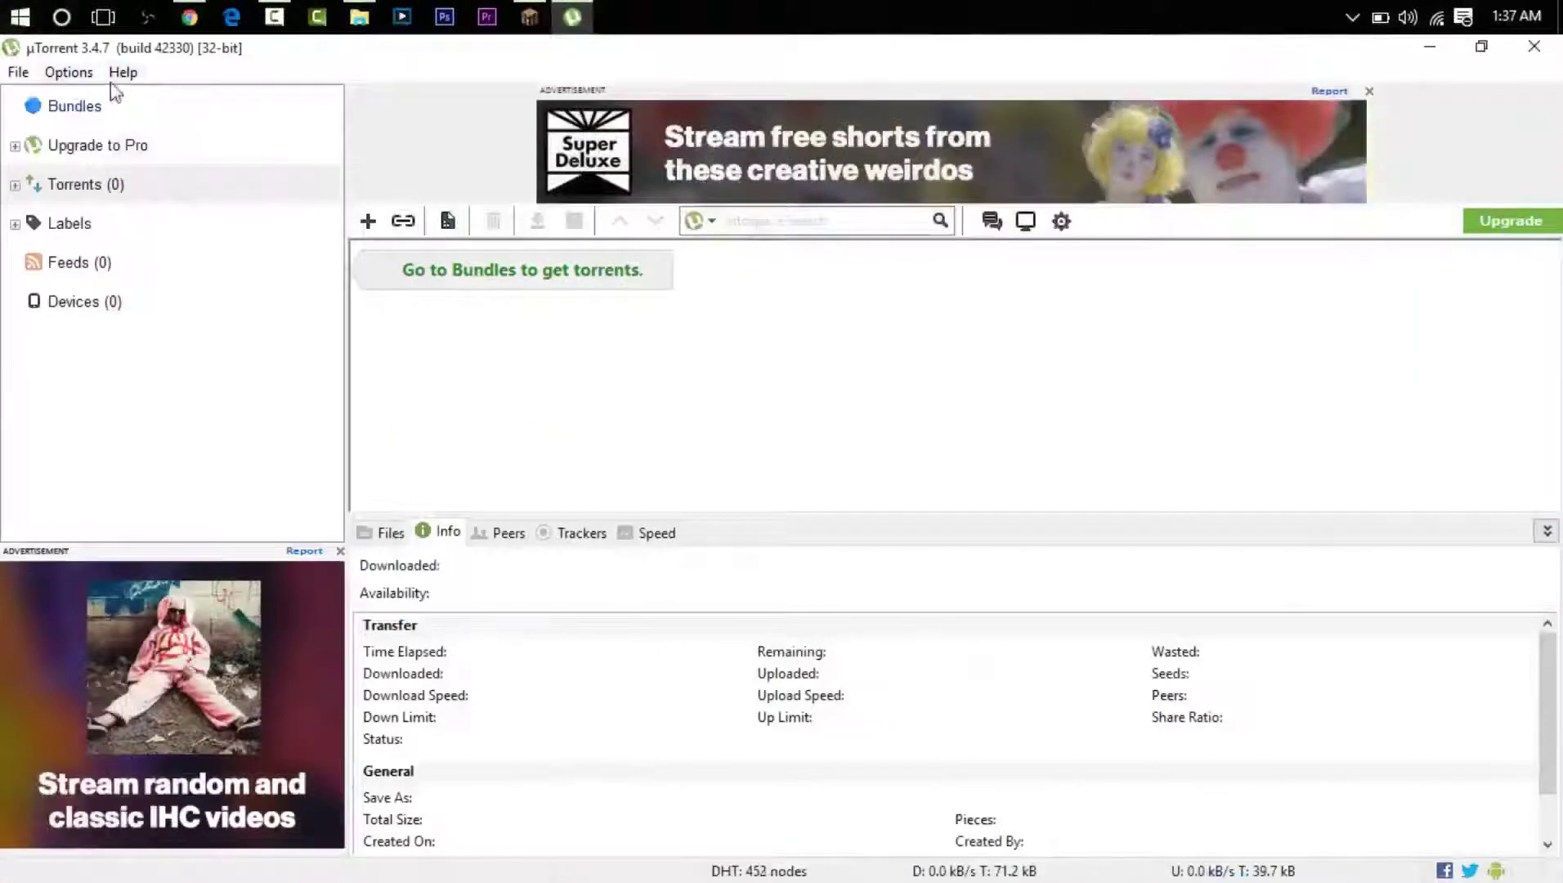
Open µTorrent's Connection preferences and select the port used for incoming connections.
click(69, 72)
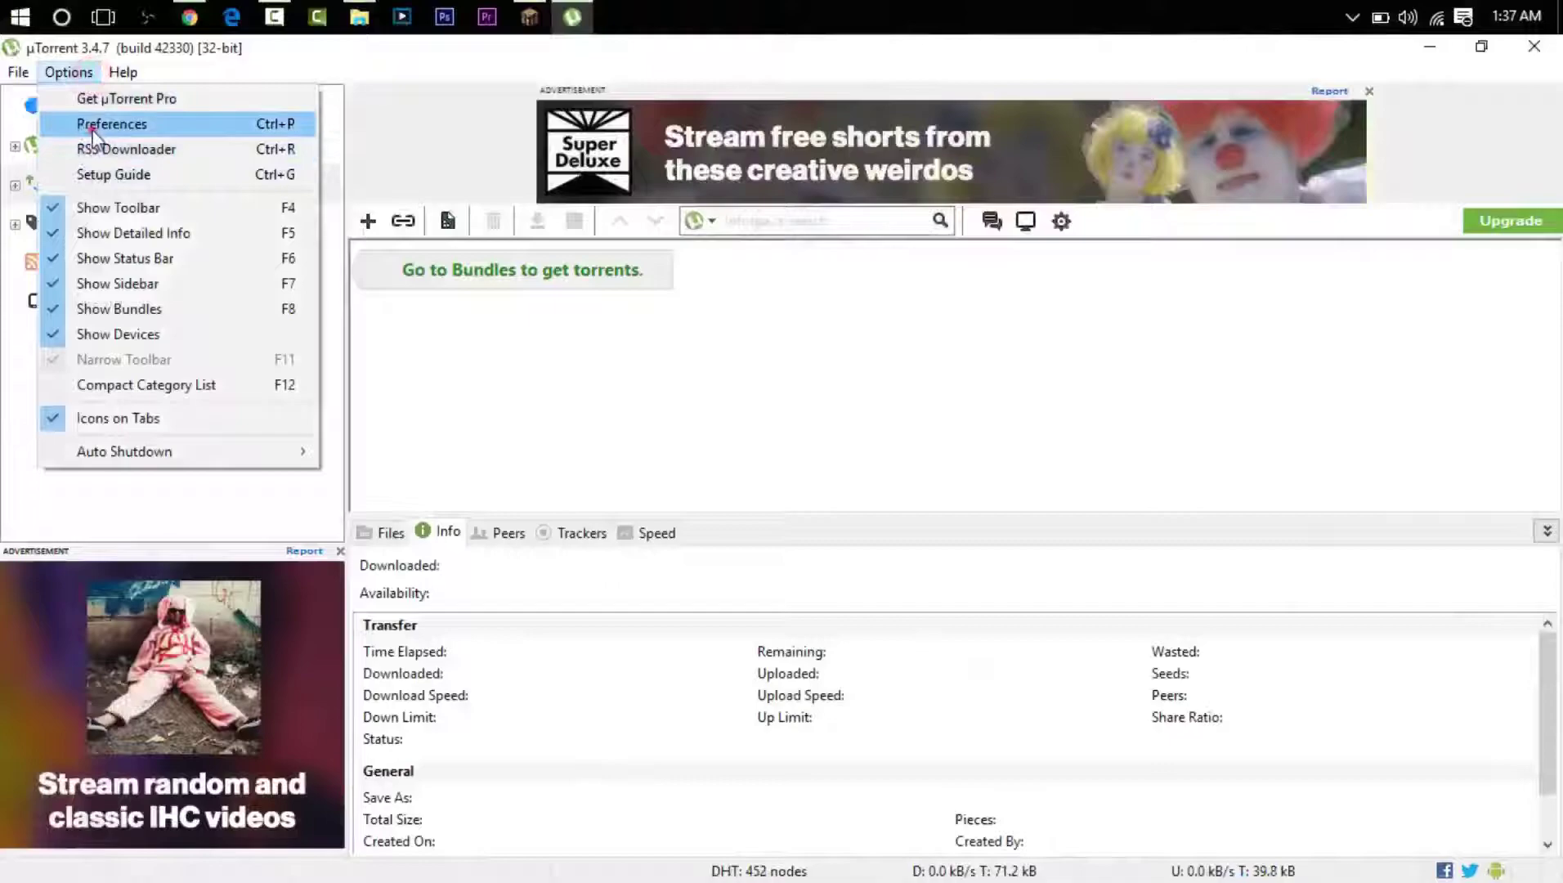
click(82, 124)
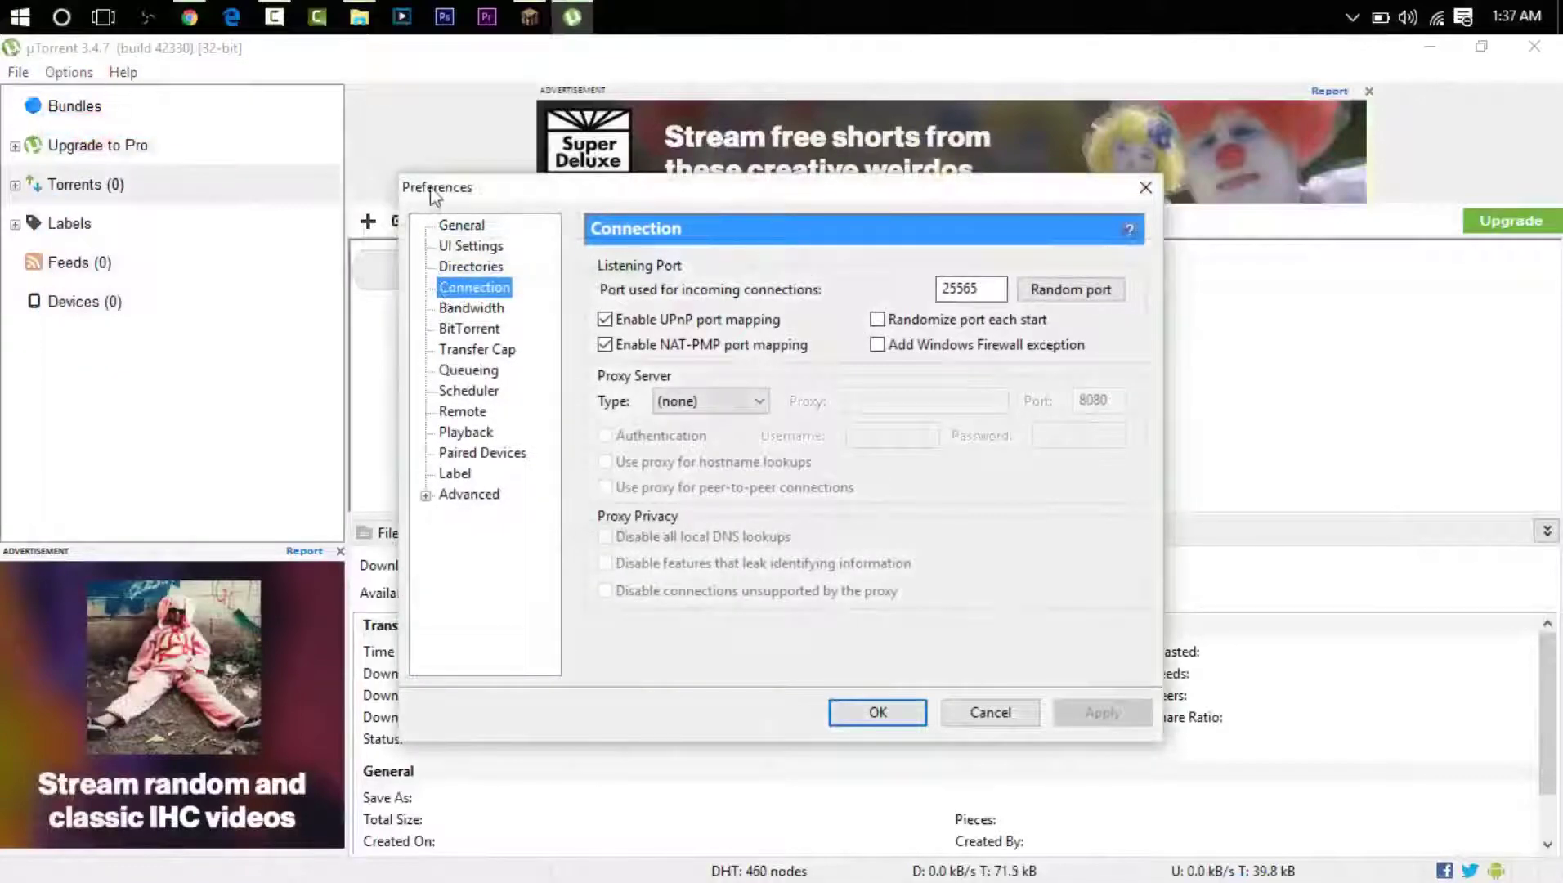
drag(428, 195, 414, 207)
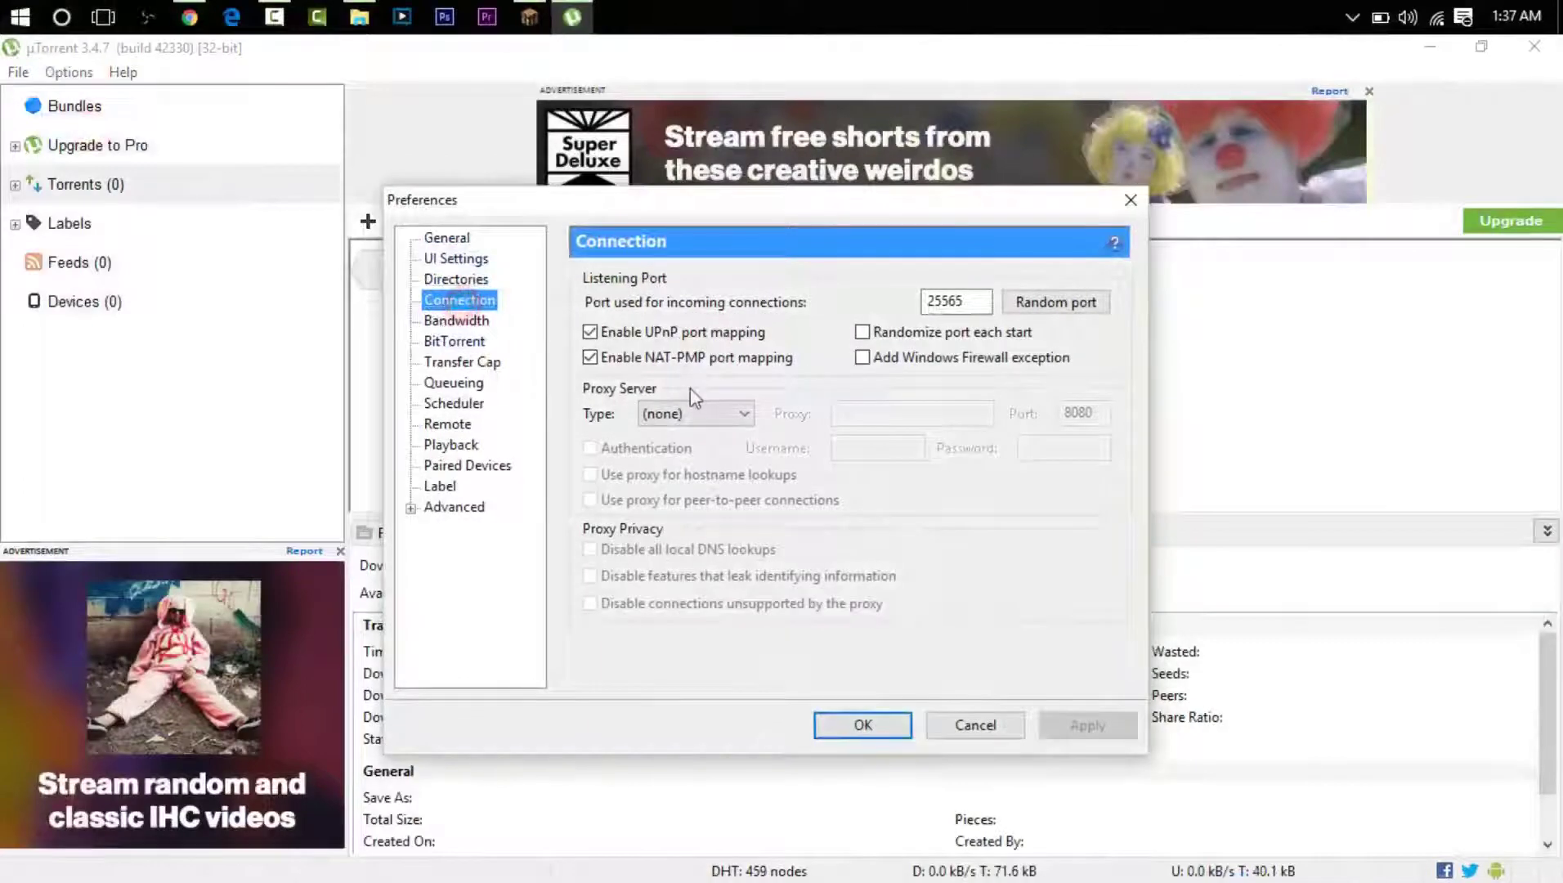
double_click(952, 301)
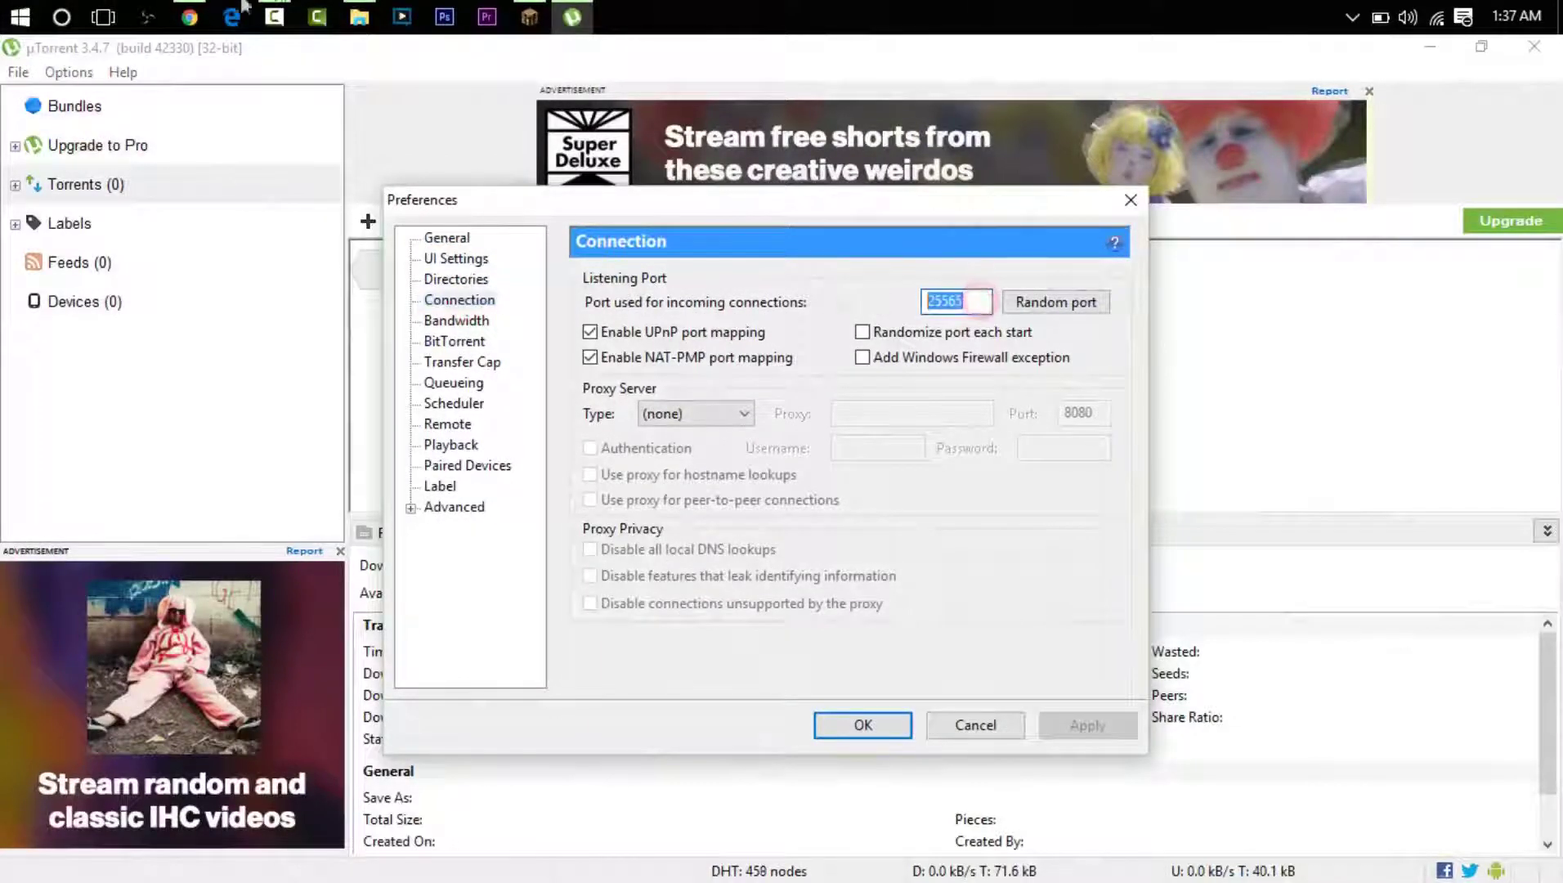
Open the server properties file from the Minecraft Server folder and copy its server-port value.
click(360, 17)
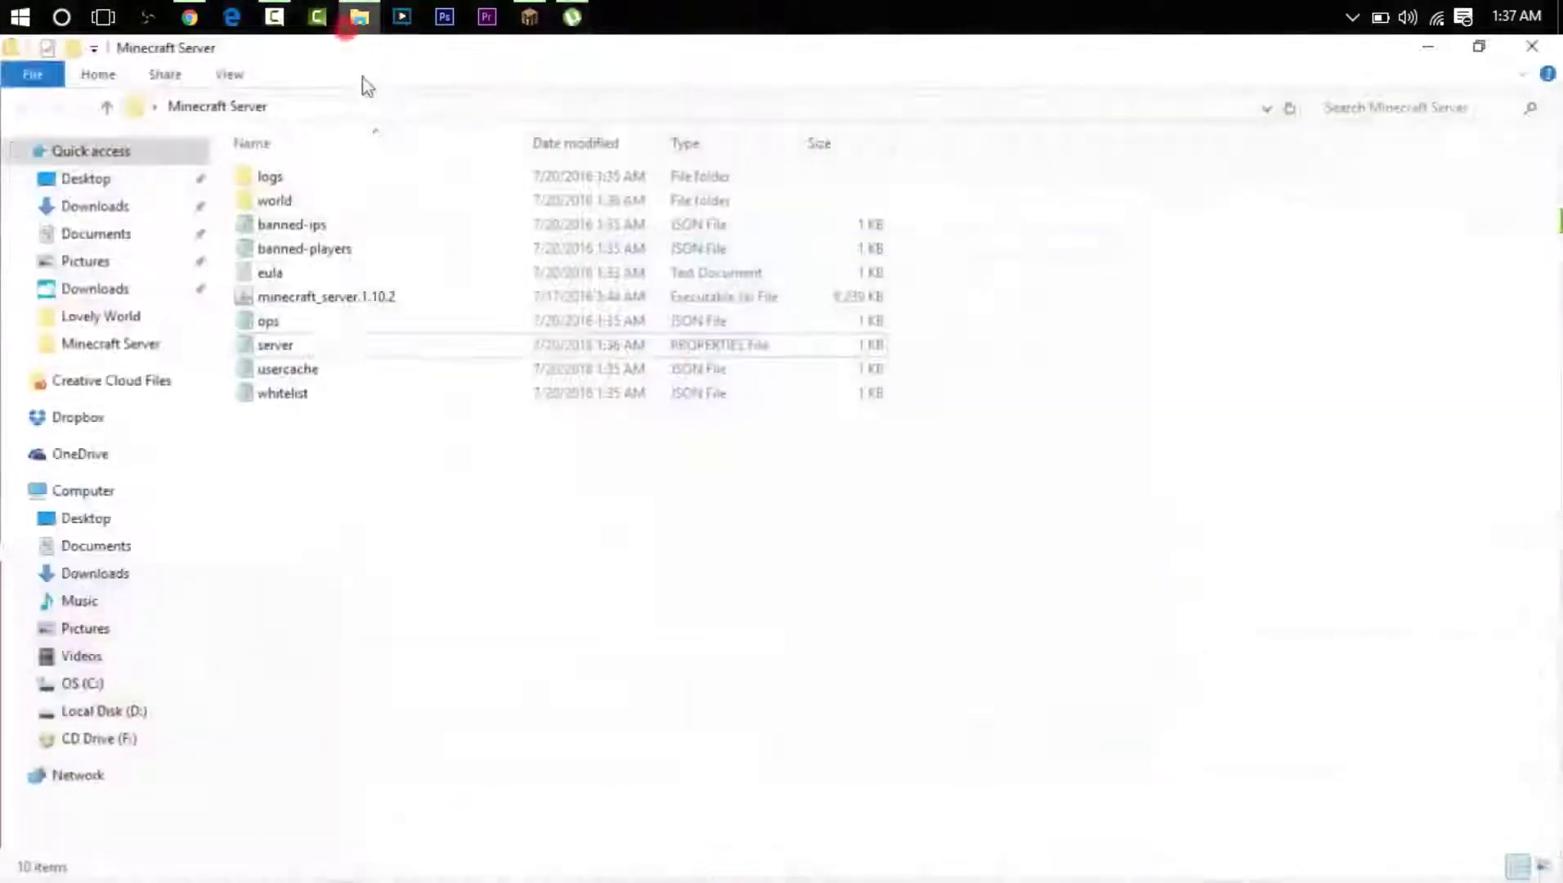
click(425, 346)
double_click(424, 346)
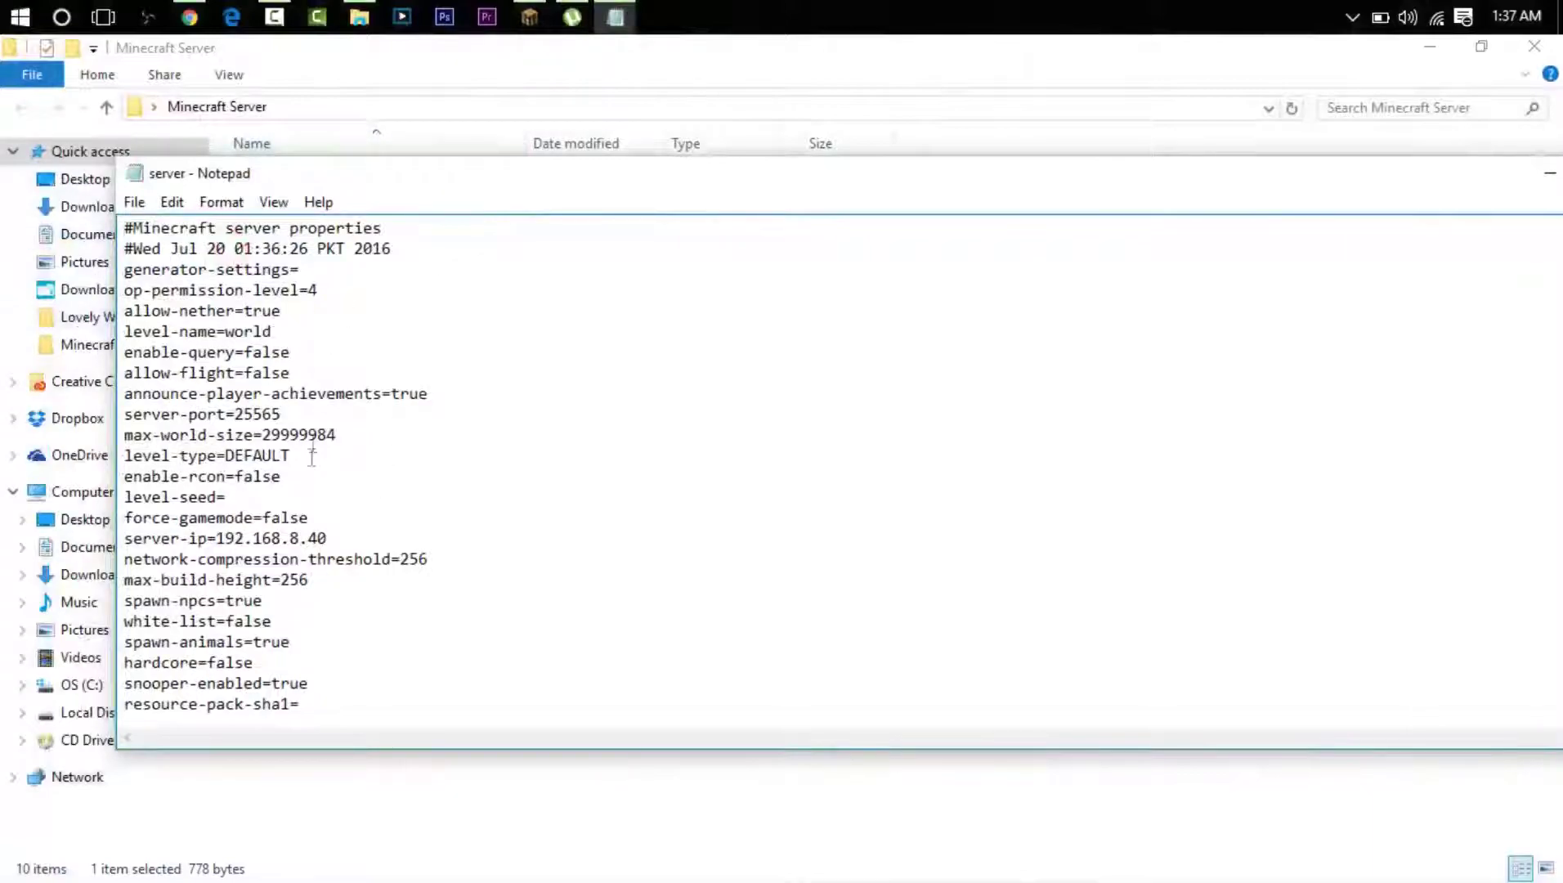
drag(294, 414, 237, 414)
key(ctrl+c)
click(320, 417)
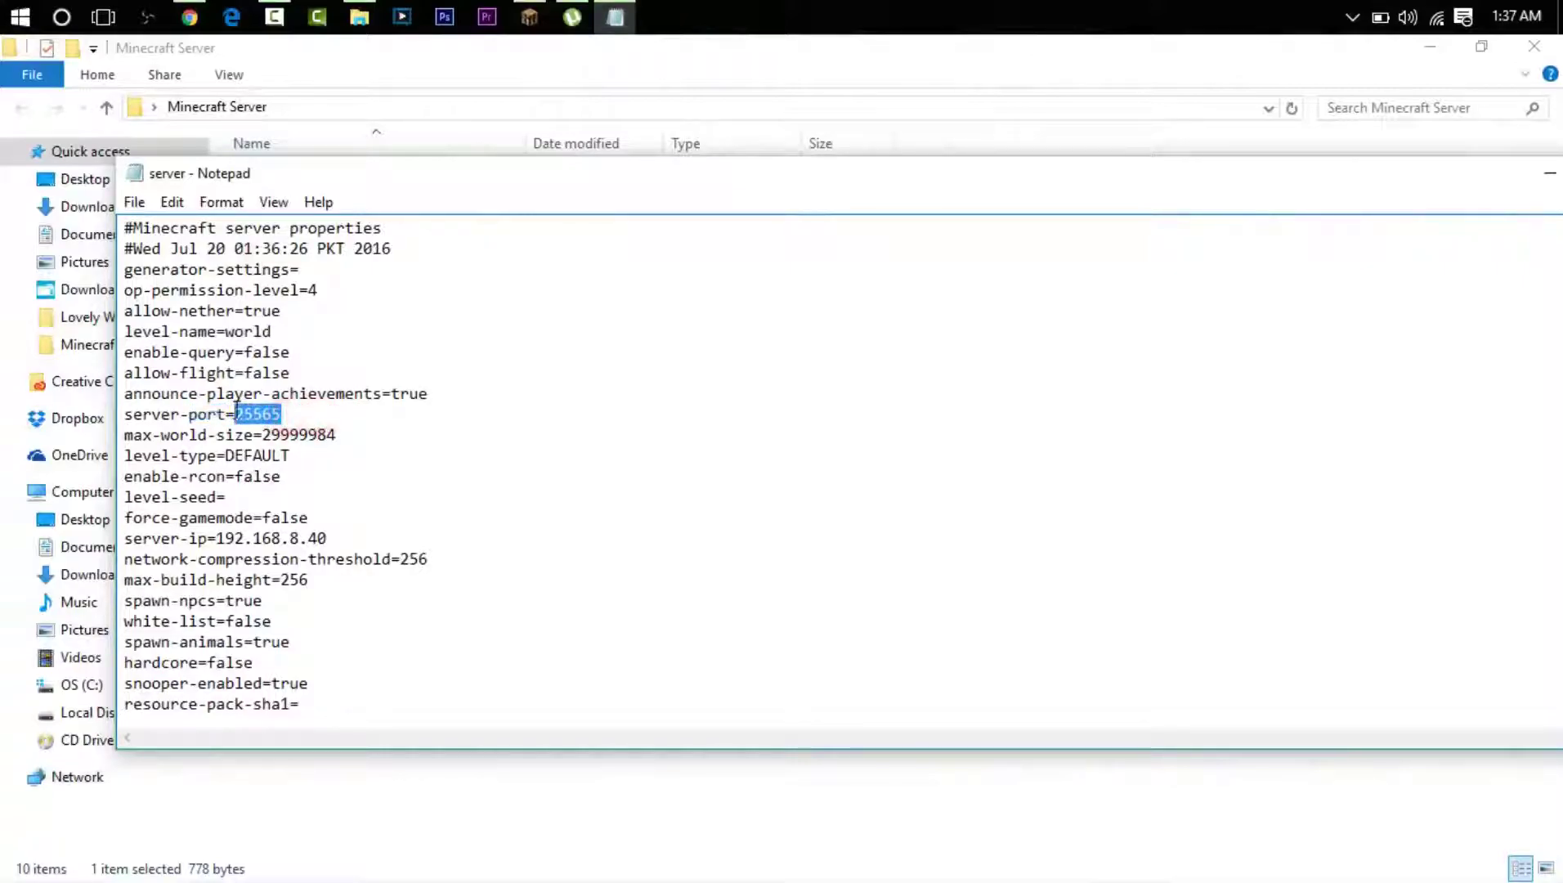
Set µTorrent's port for incoming connections to 25565, then apply and close the preferences.
key(alt+Tab)
key(alt+Tab)
key(Tab)
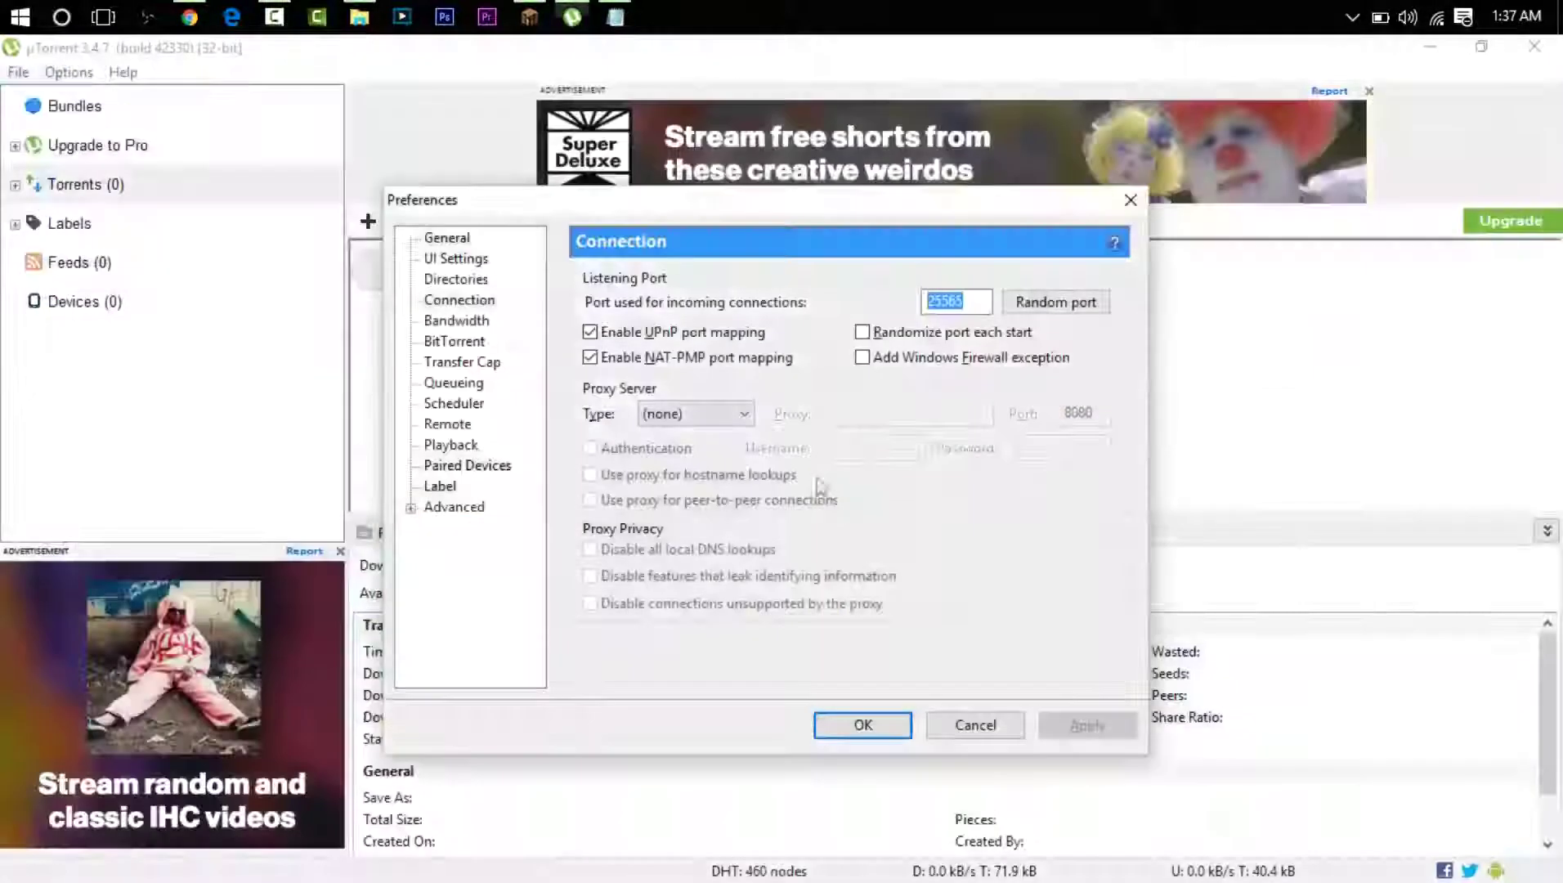
key(ctrl+v)
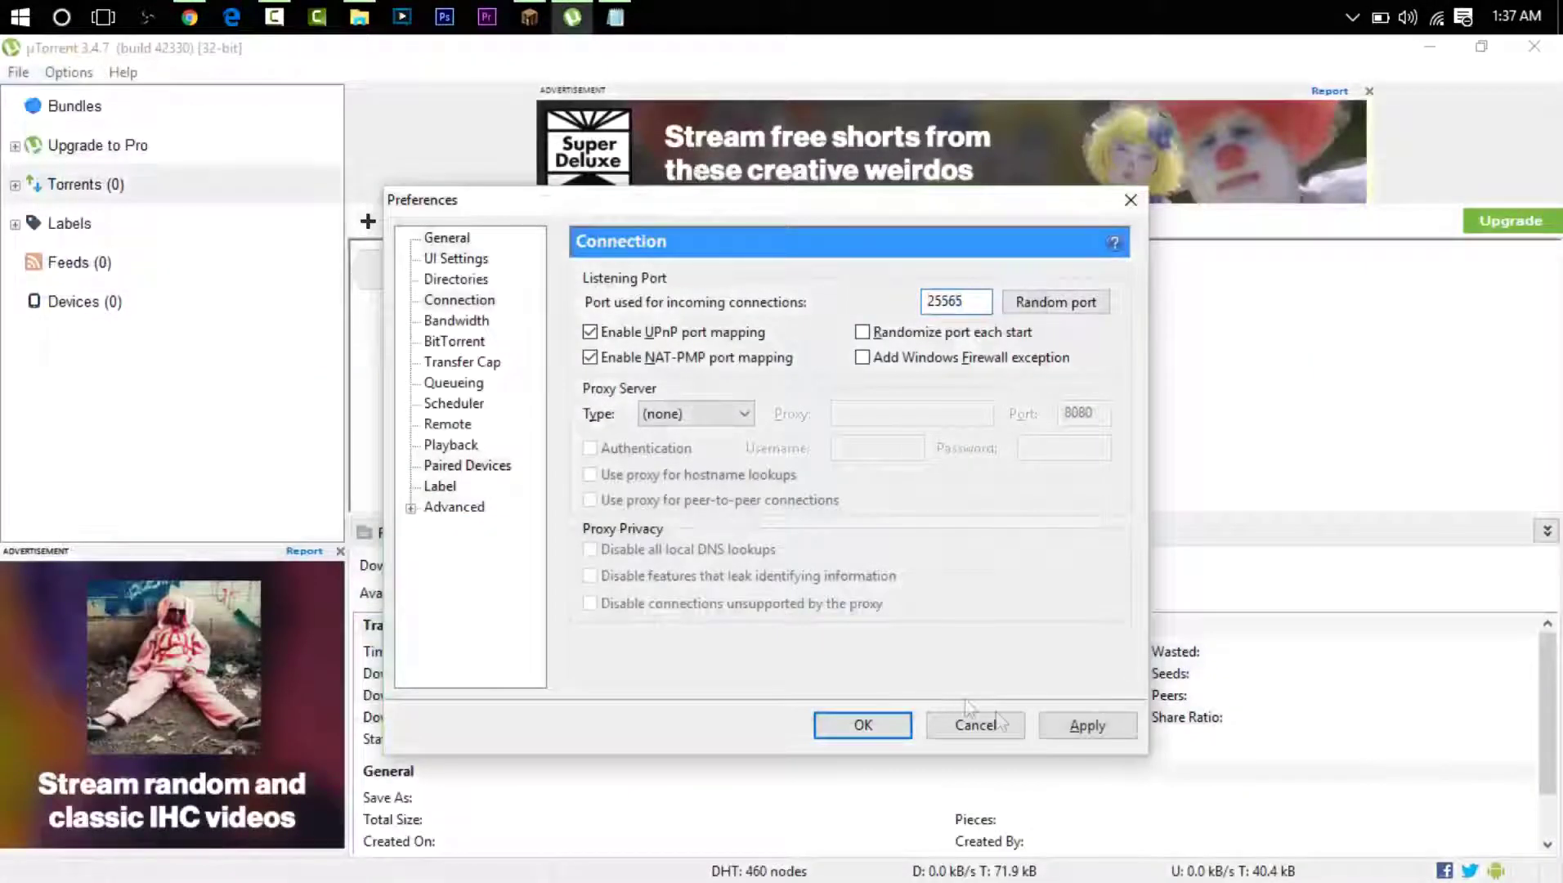
click(1079, 731)
click(873, 727)
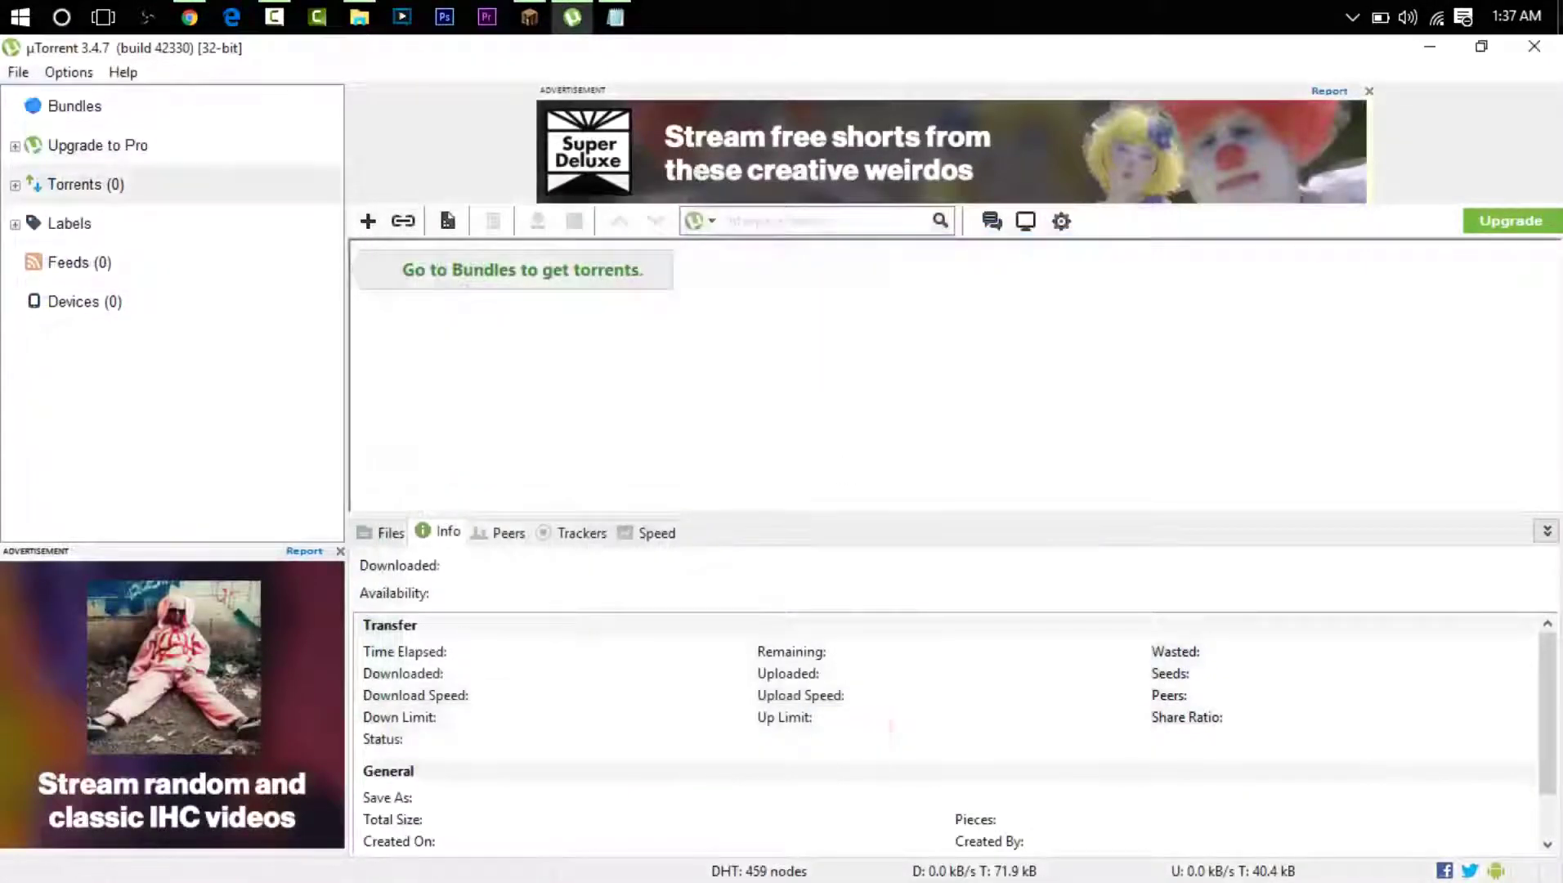
Return to the server properties file in Notepad and close it.
drag(1311, 59, 1259, 98)
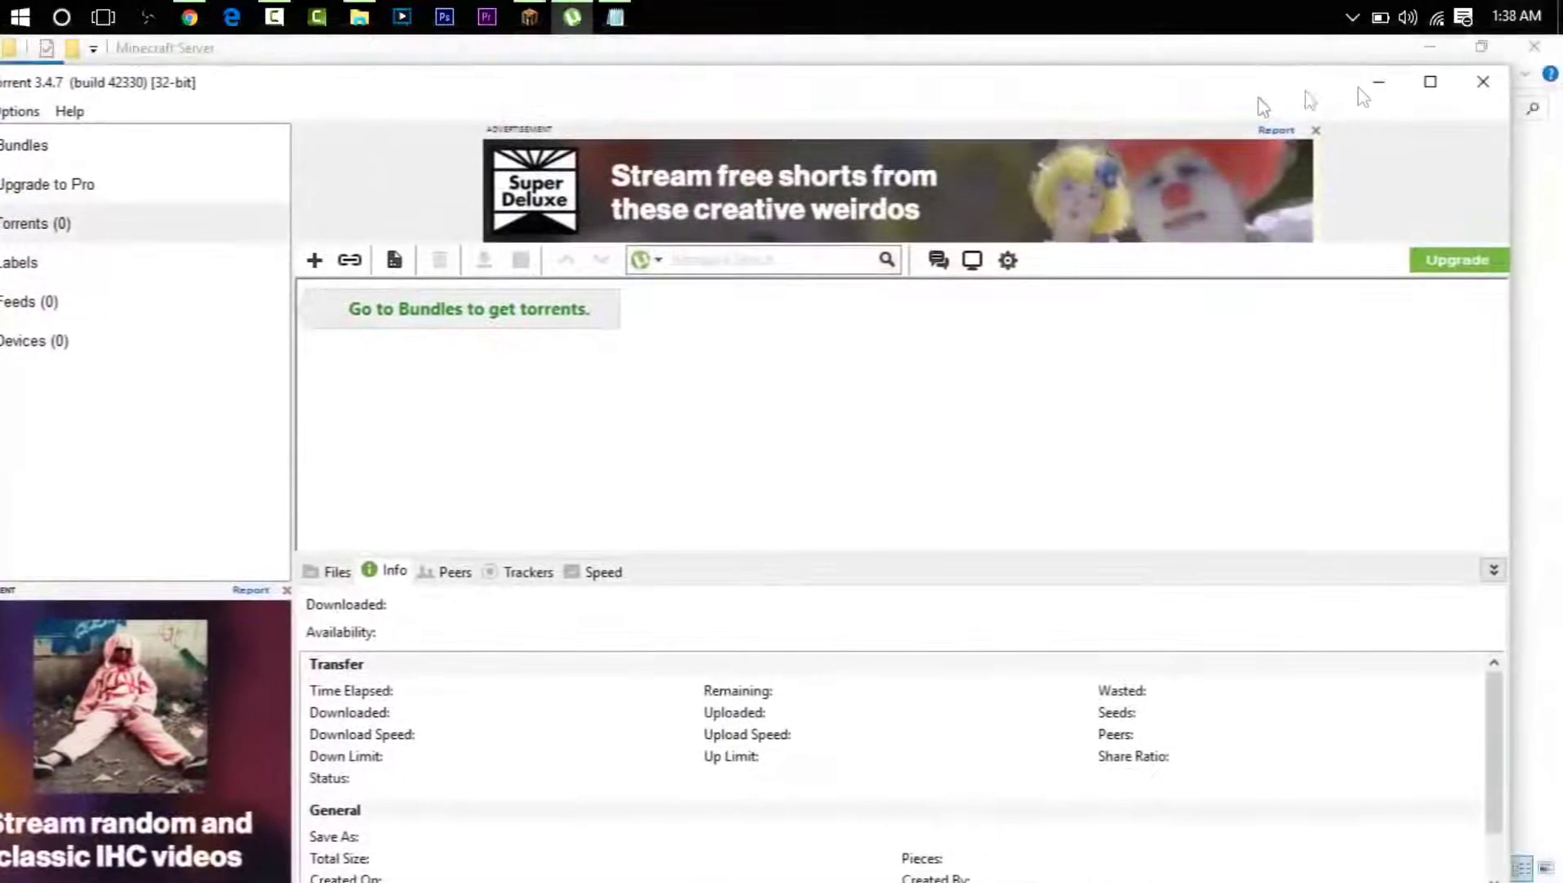
click(1410, 87)
key(alt+Tab)
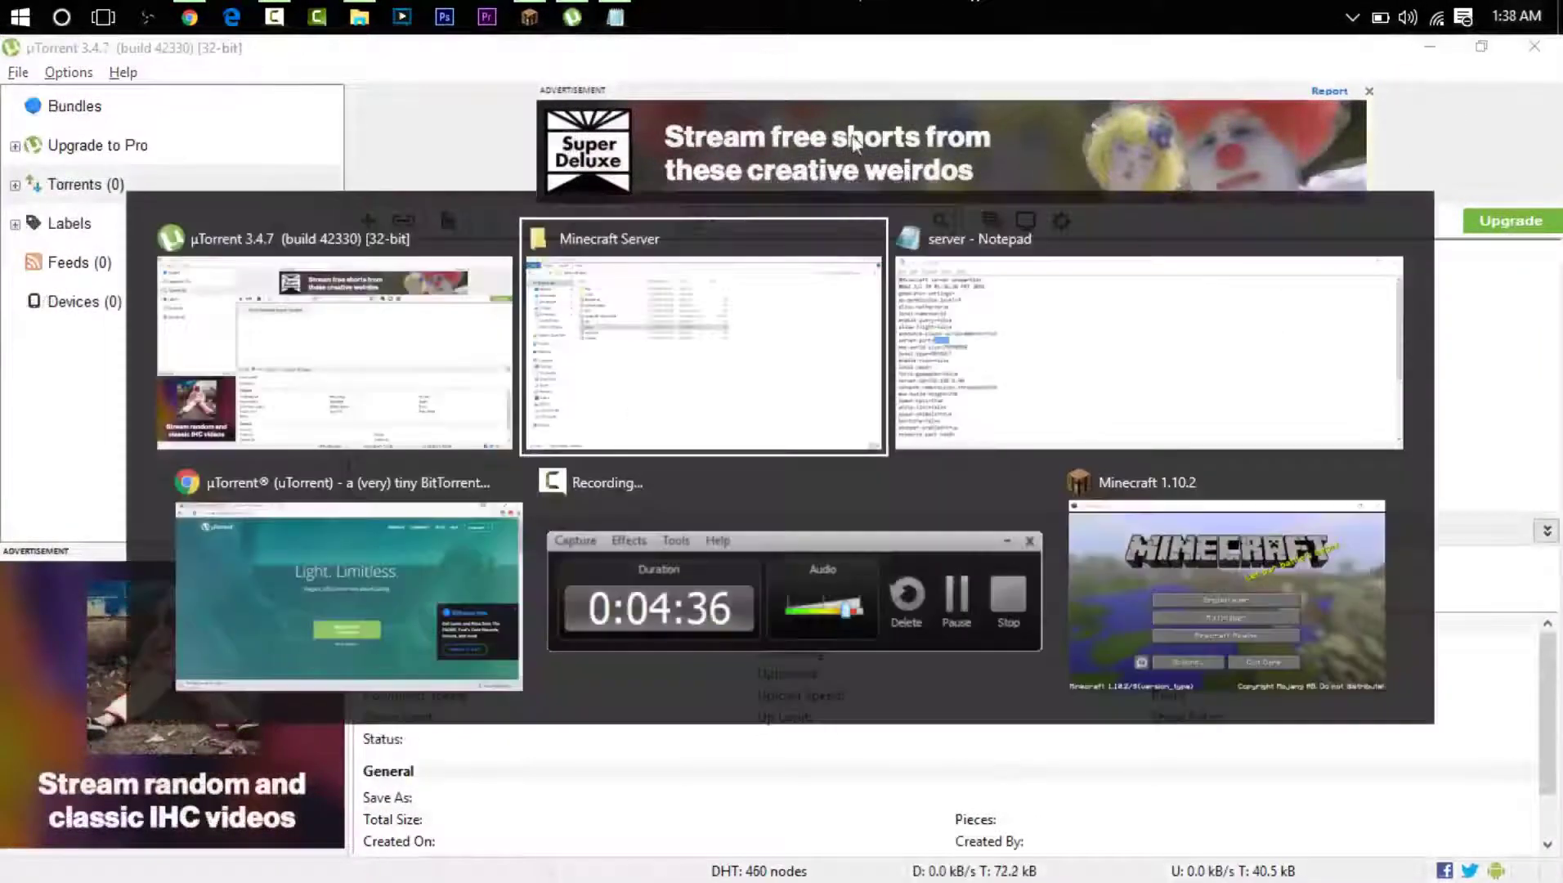
key(alt+Tab)
double_click(1483, 176)
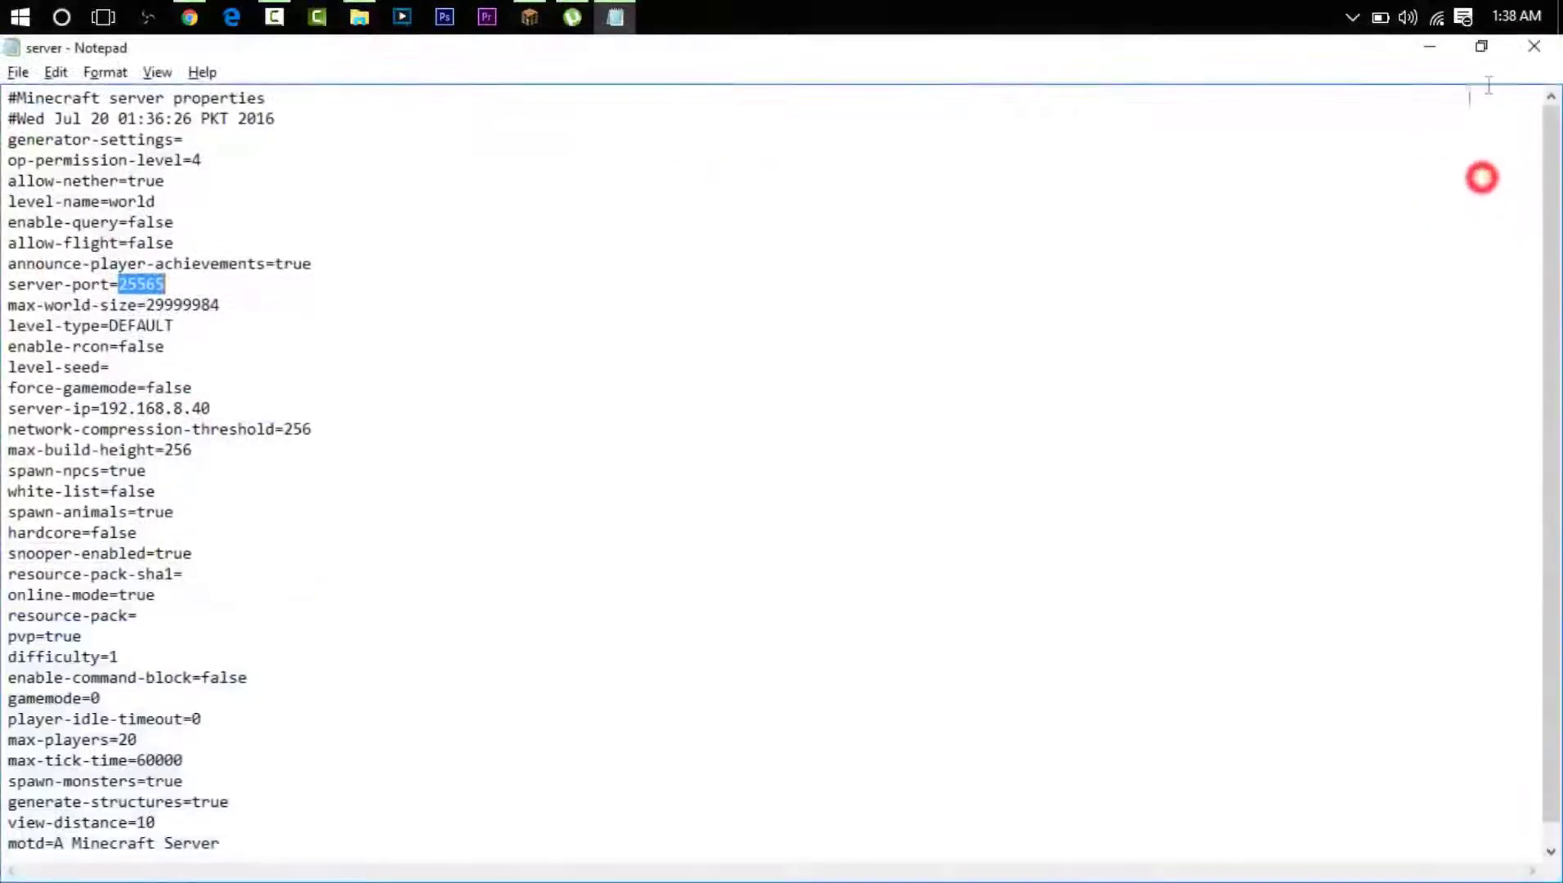
click(1519, 47)
Switch to the Minecraft 1.10.2 game window and reposition it slightly on the desktop.
key(alt+Tab)
key(alt+Tab)
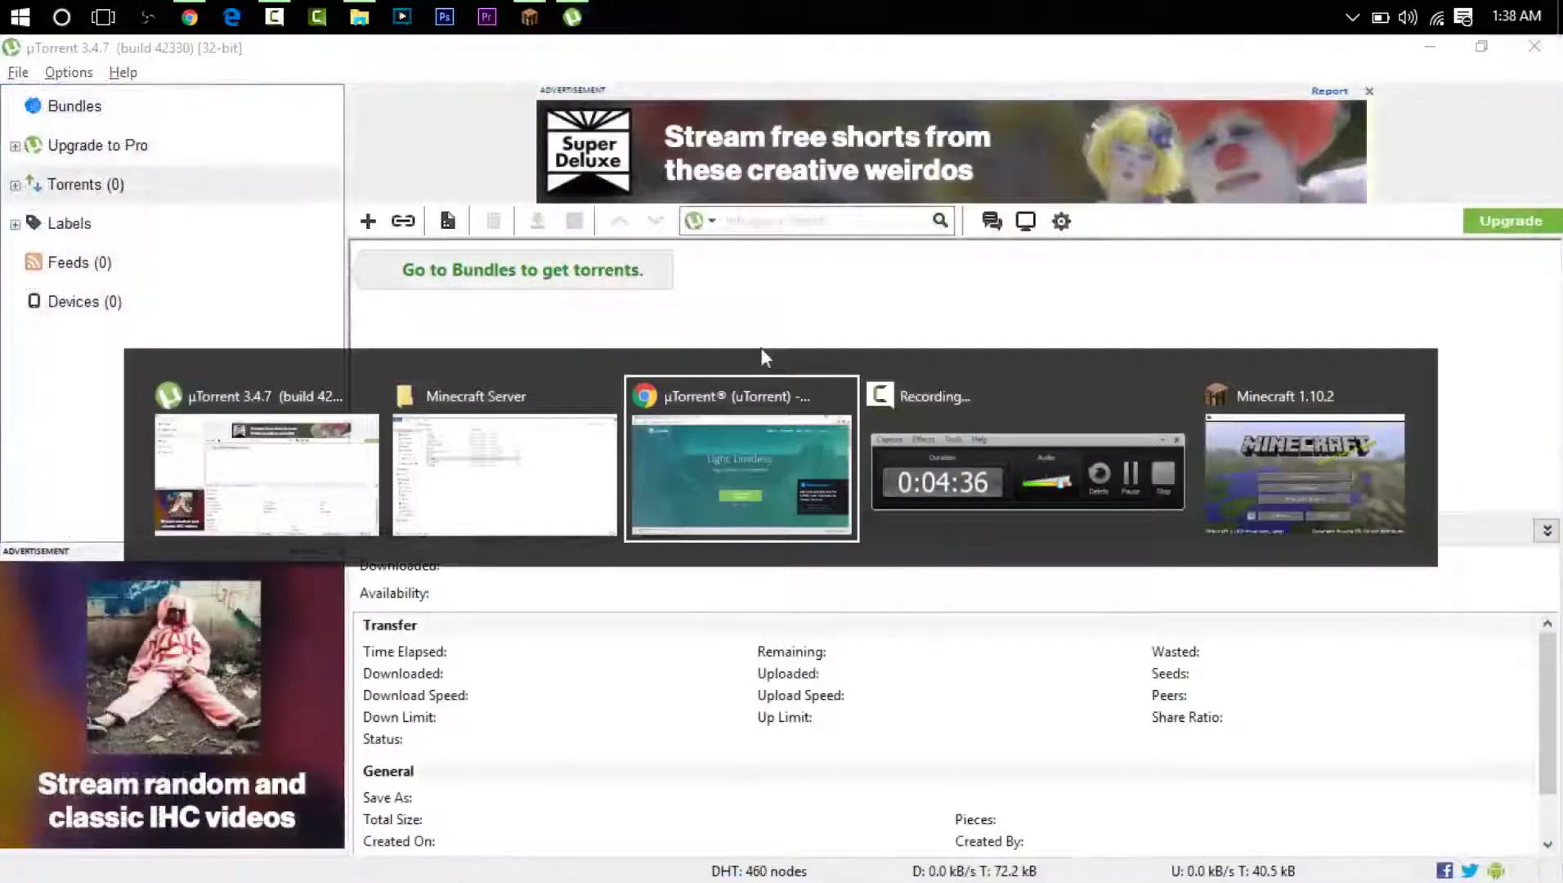
key(alt+Tab)
key(alt+Tab)
key(alt+Tab)
key(alt+Tab)
key(alt+Tab)
key(alt+Tab)
key(alt+Tab)
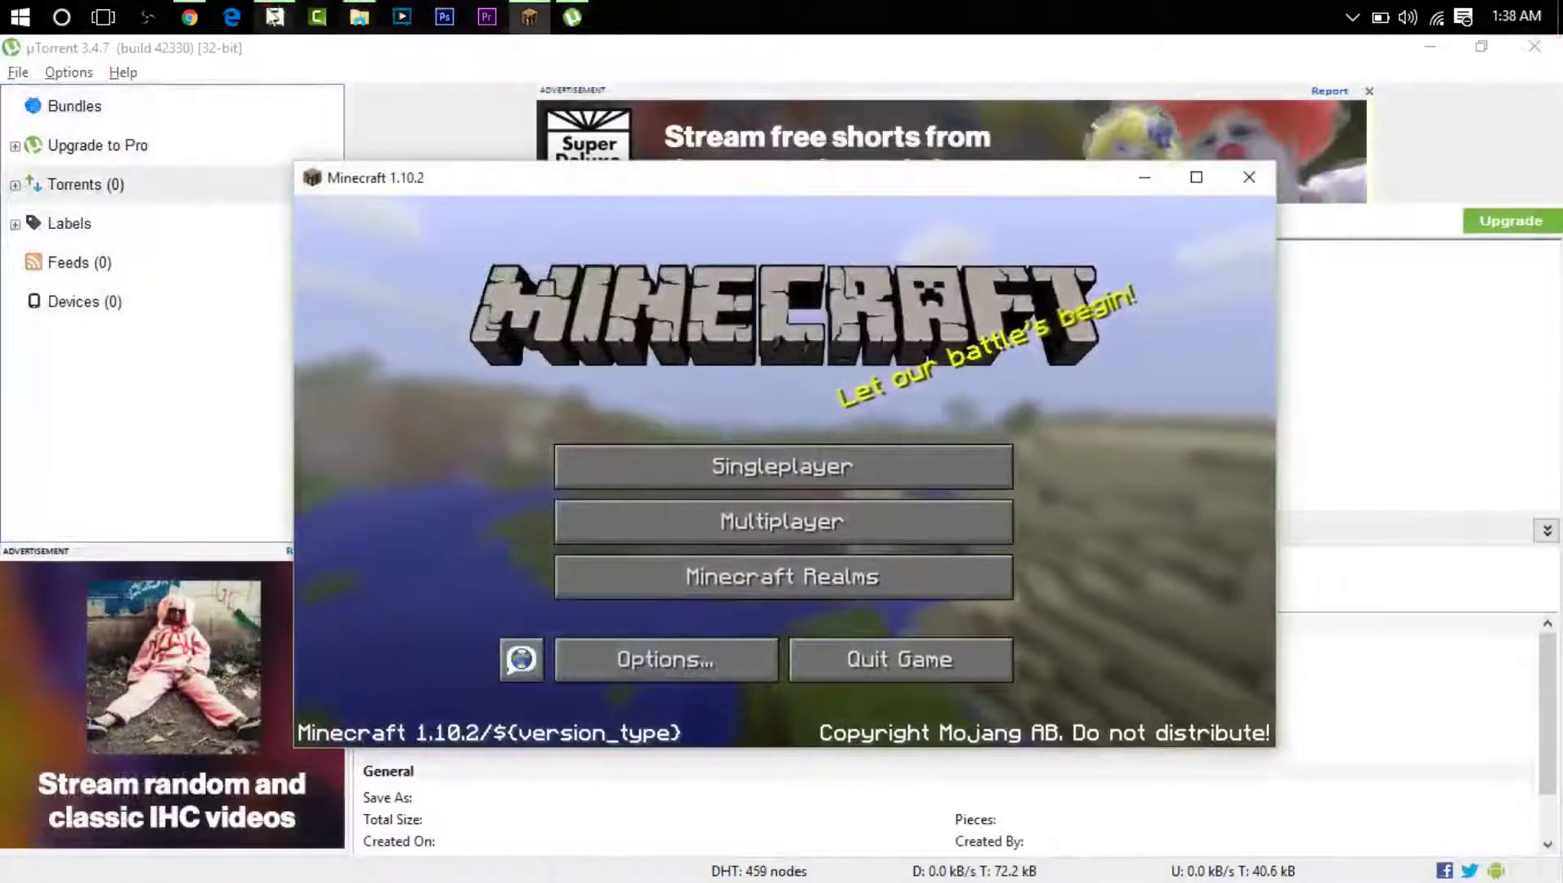
click(274, 16)
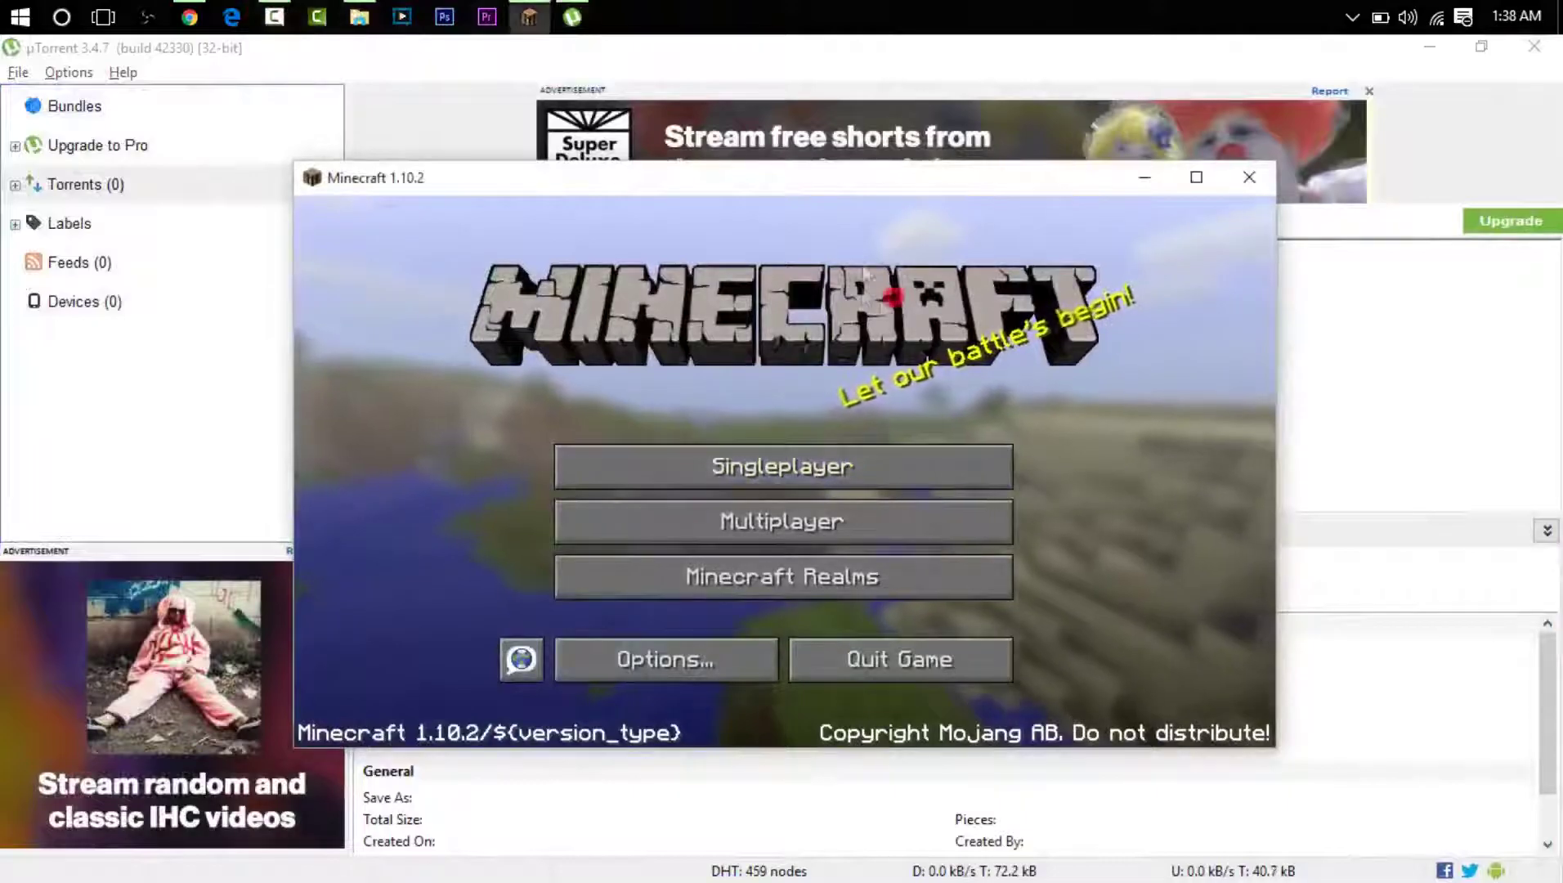
mouse_move(900, 187)
mouse_down()
mouse_move(952, 277)
mouse_move(910, 174)
mouse_move(995, 163)
mouse_move(892, 181)
mouse_move(857, 165)
mouse_move(885, 175)
mouse_up()
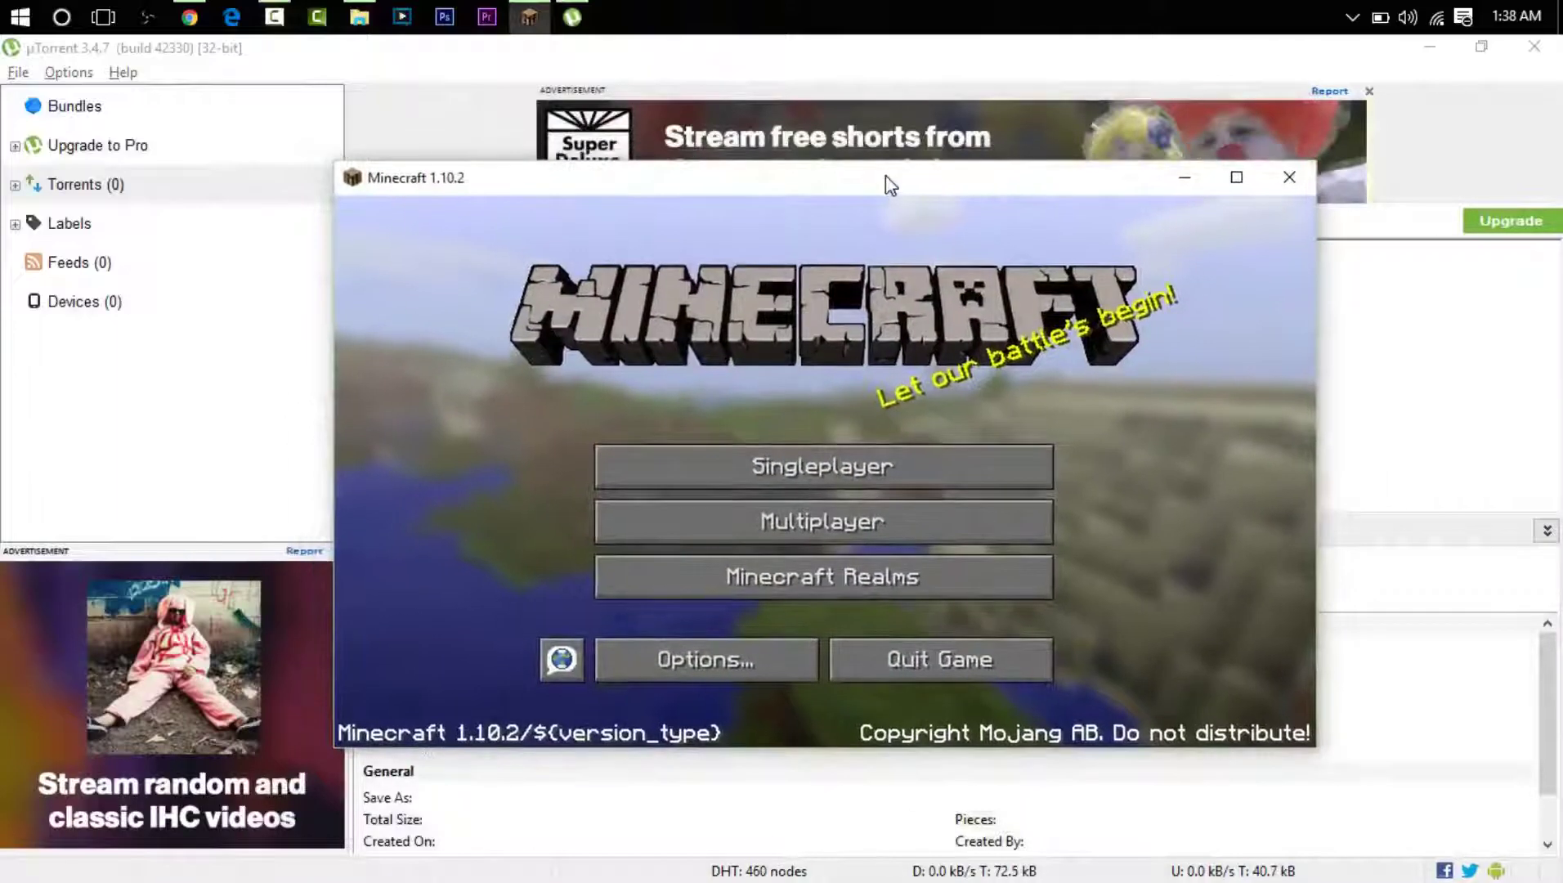
Begin adding a new multiplayer server in Minecraft with the server name Mijnecay ejiferuifhui.
click(821, 521)
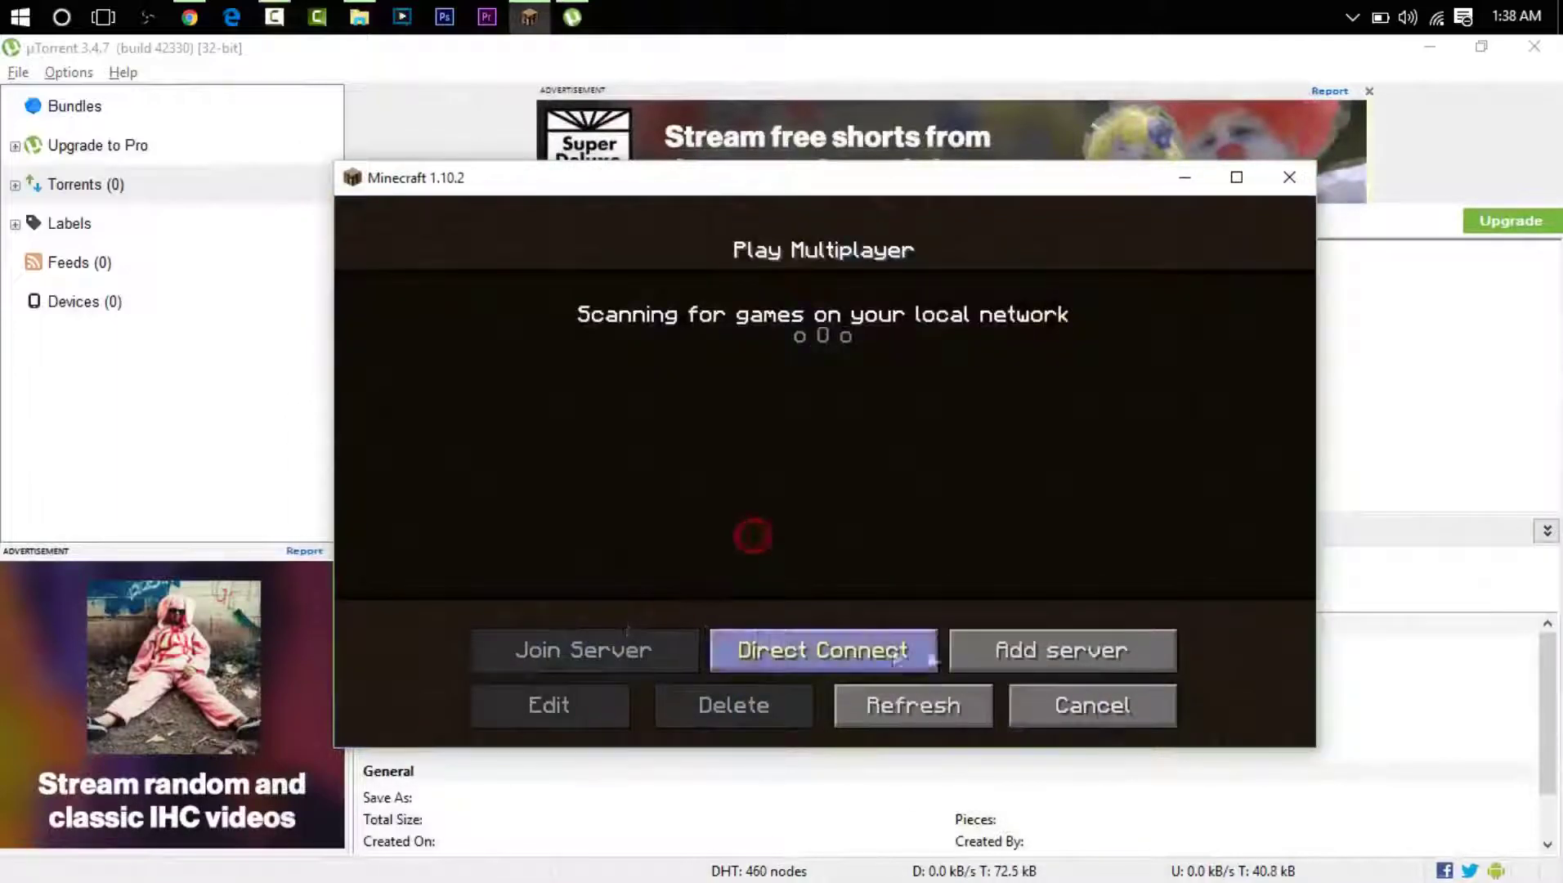
click(982, 650)
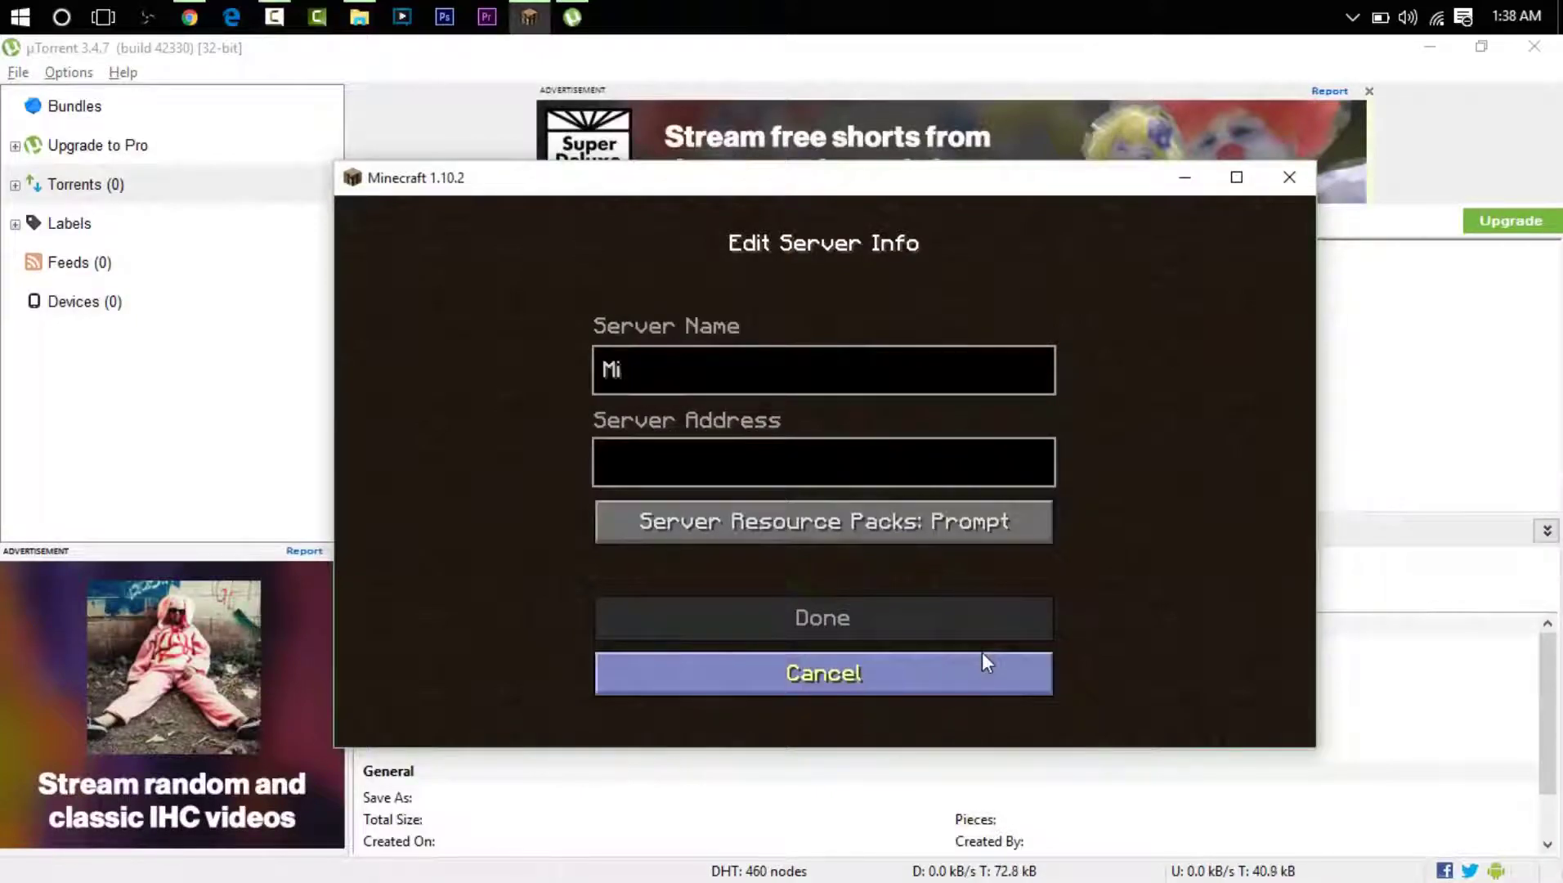
text(Mijnecay ejiferuifhui)
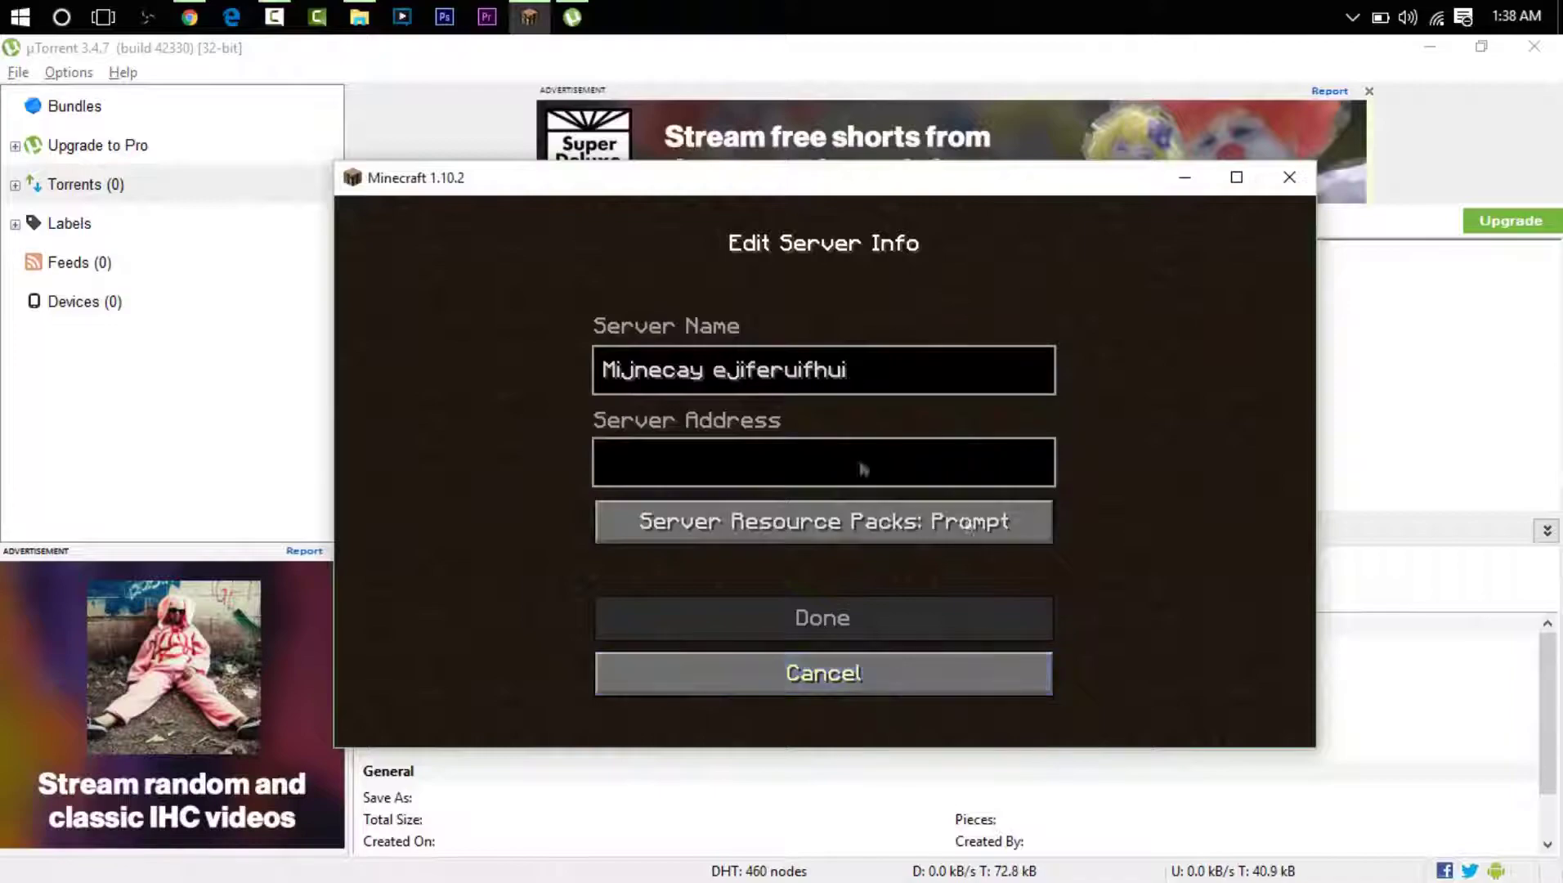
Set the new server's address to 192.168.8.40 and save the entry to the multiplayer list.
click(751, 467)
text(192.)
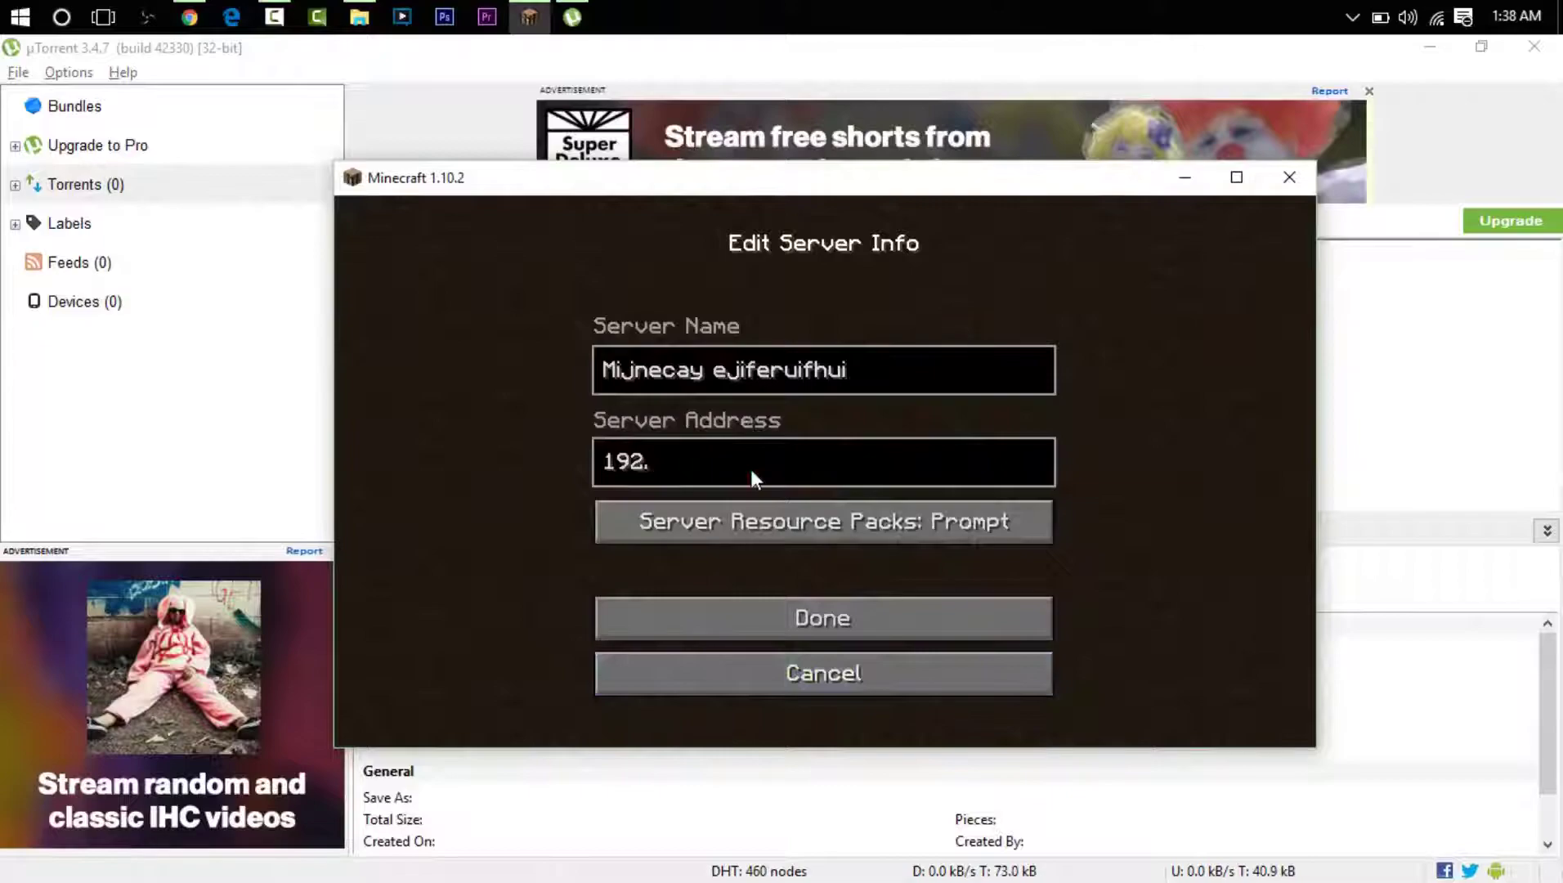
text(168.1)
key(BackSpace)
text(8)
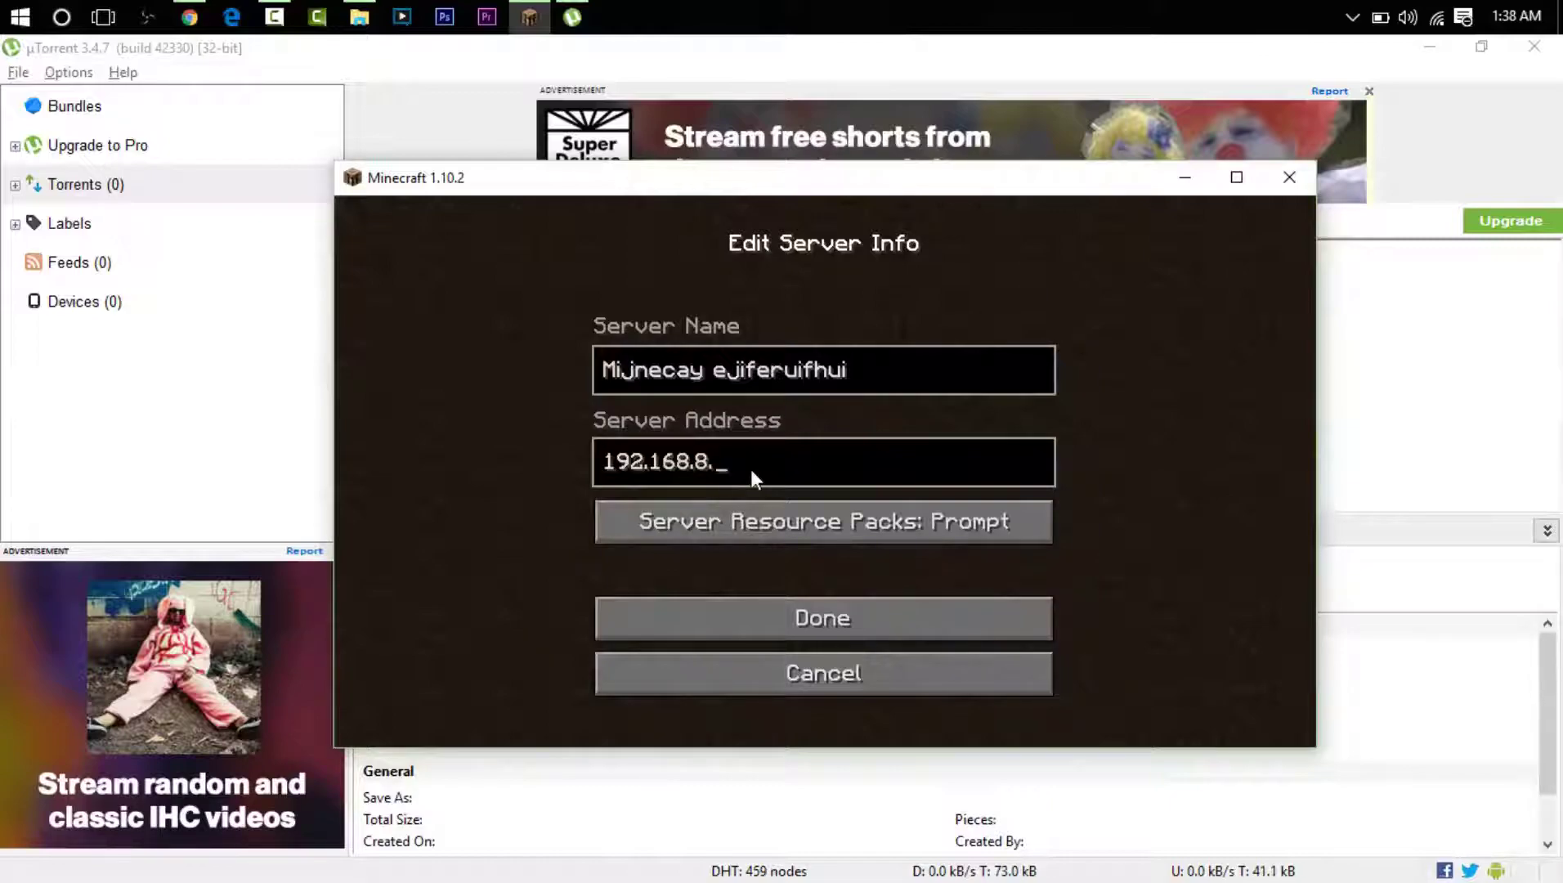
text(.40)
click(809, 618)
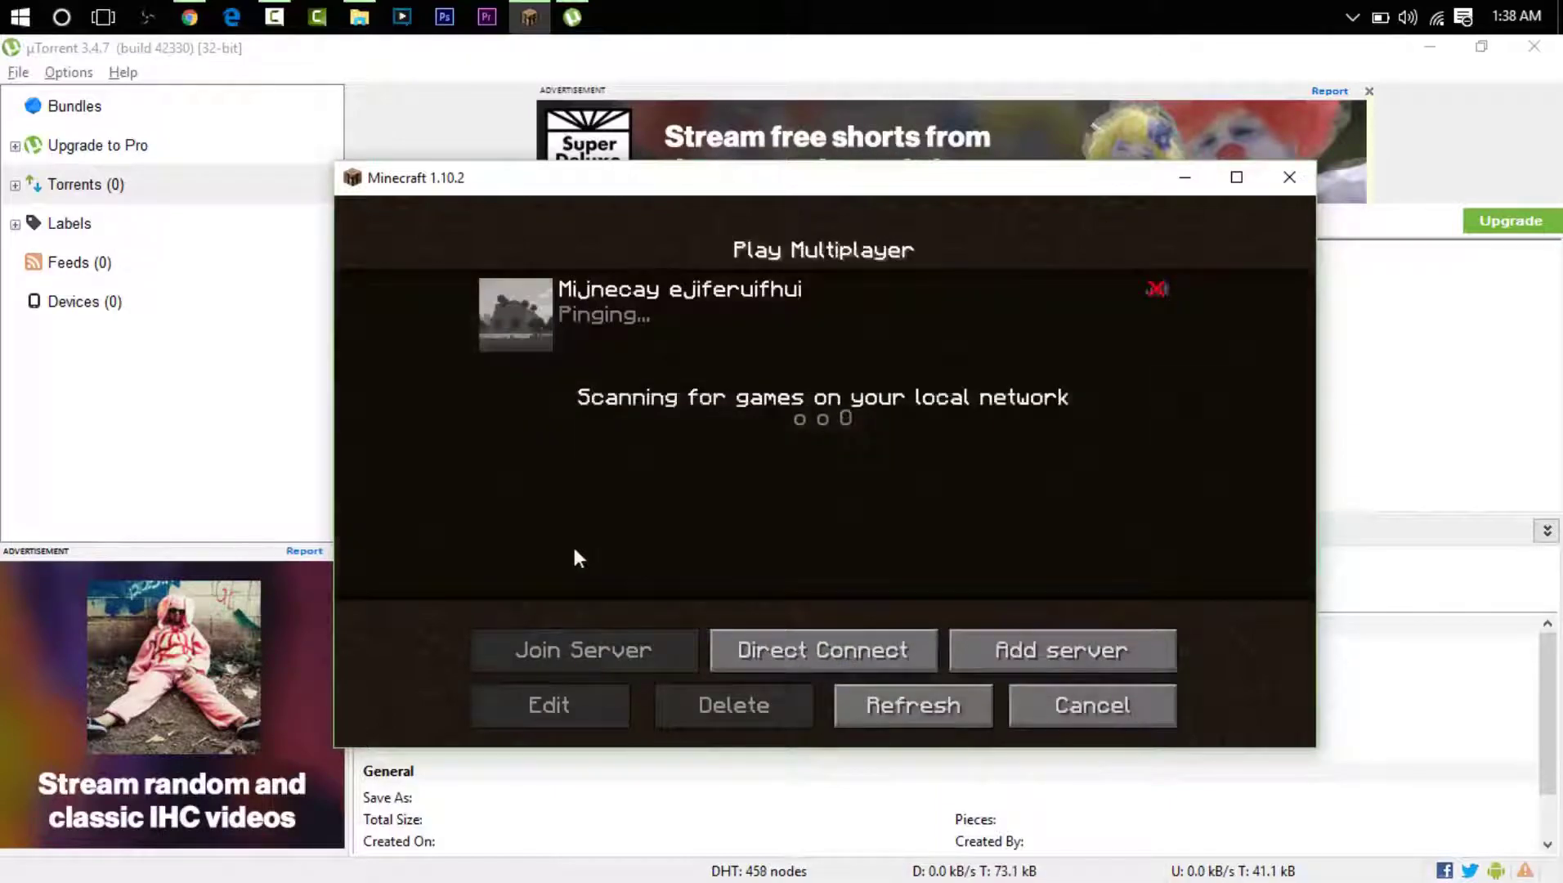
Rename the saved multiplayer server entry to MC Server and save the change.
mouse_move(608, 347)
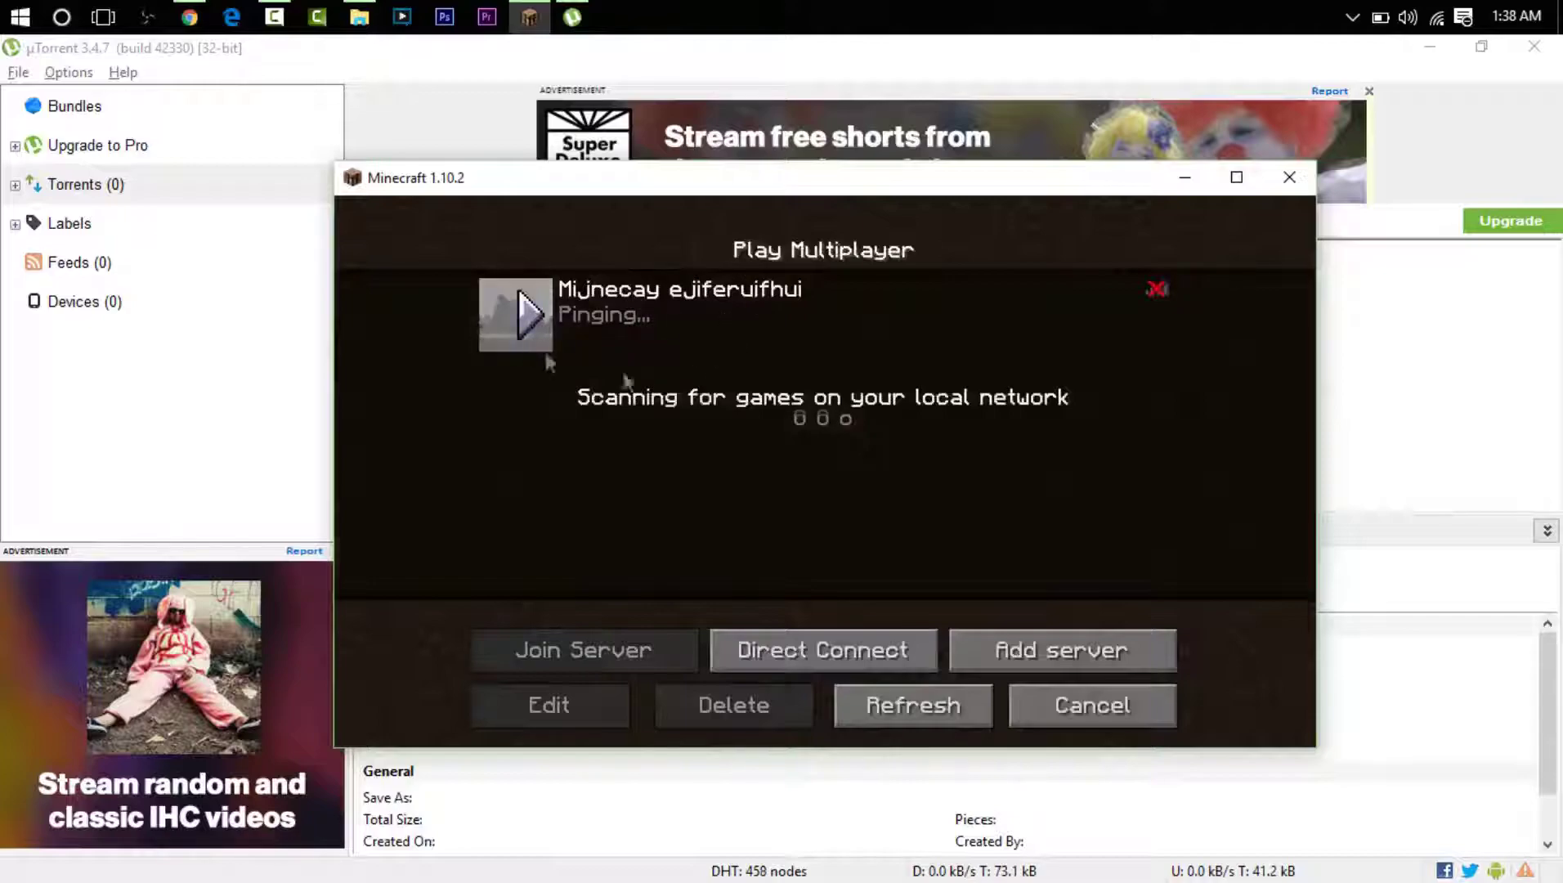
click(629, 322)
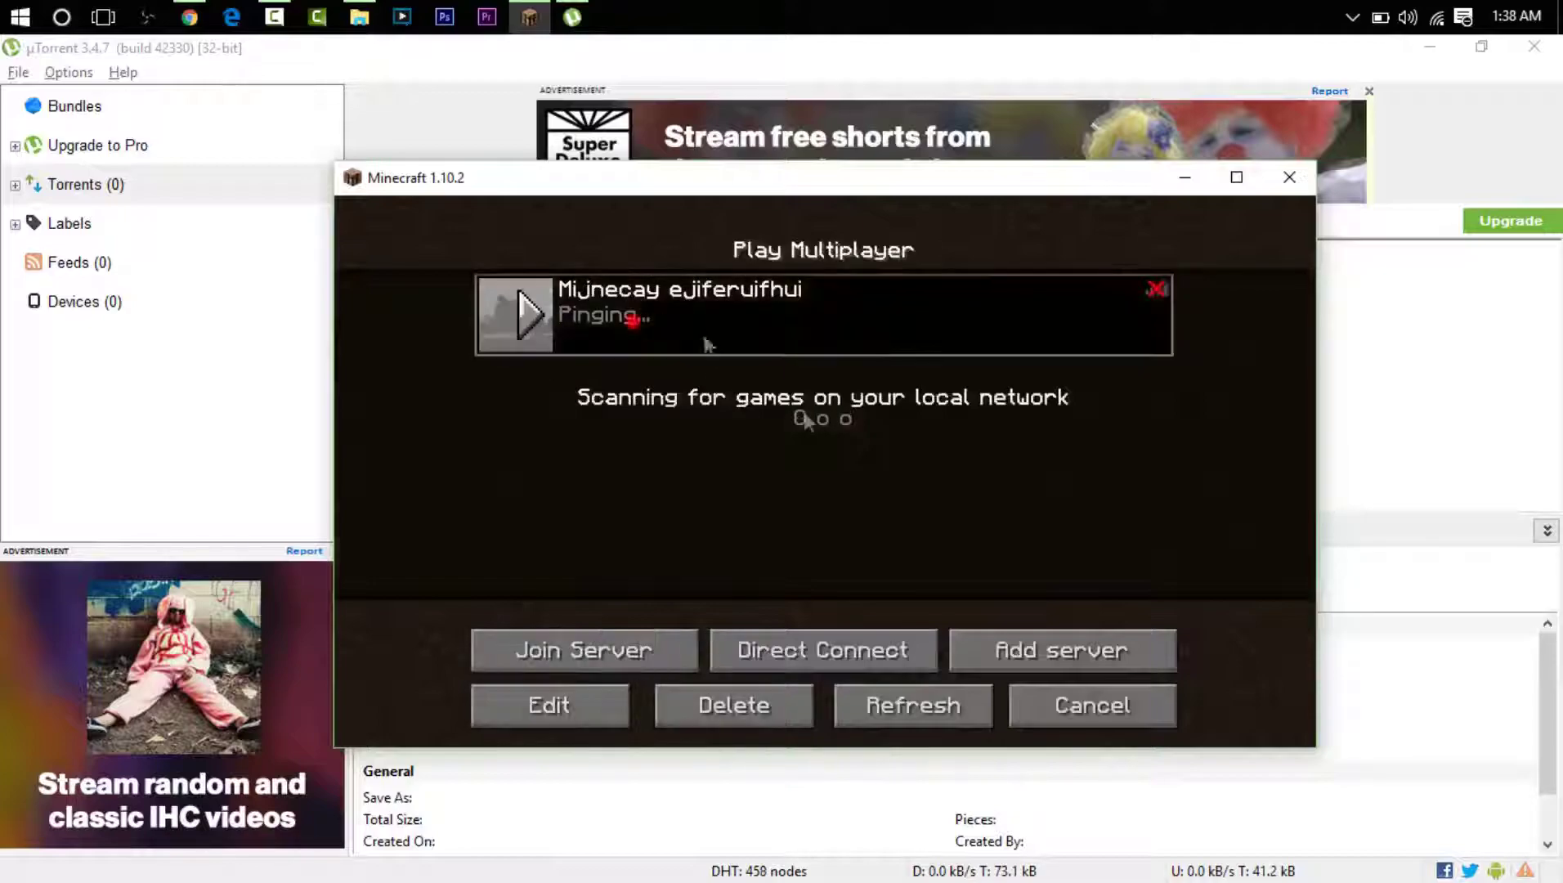
click(583, 704)
key(ctrl+a)
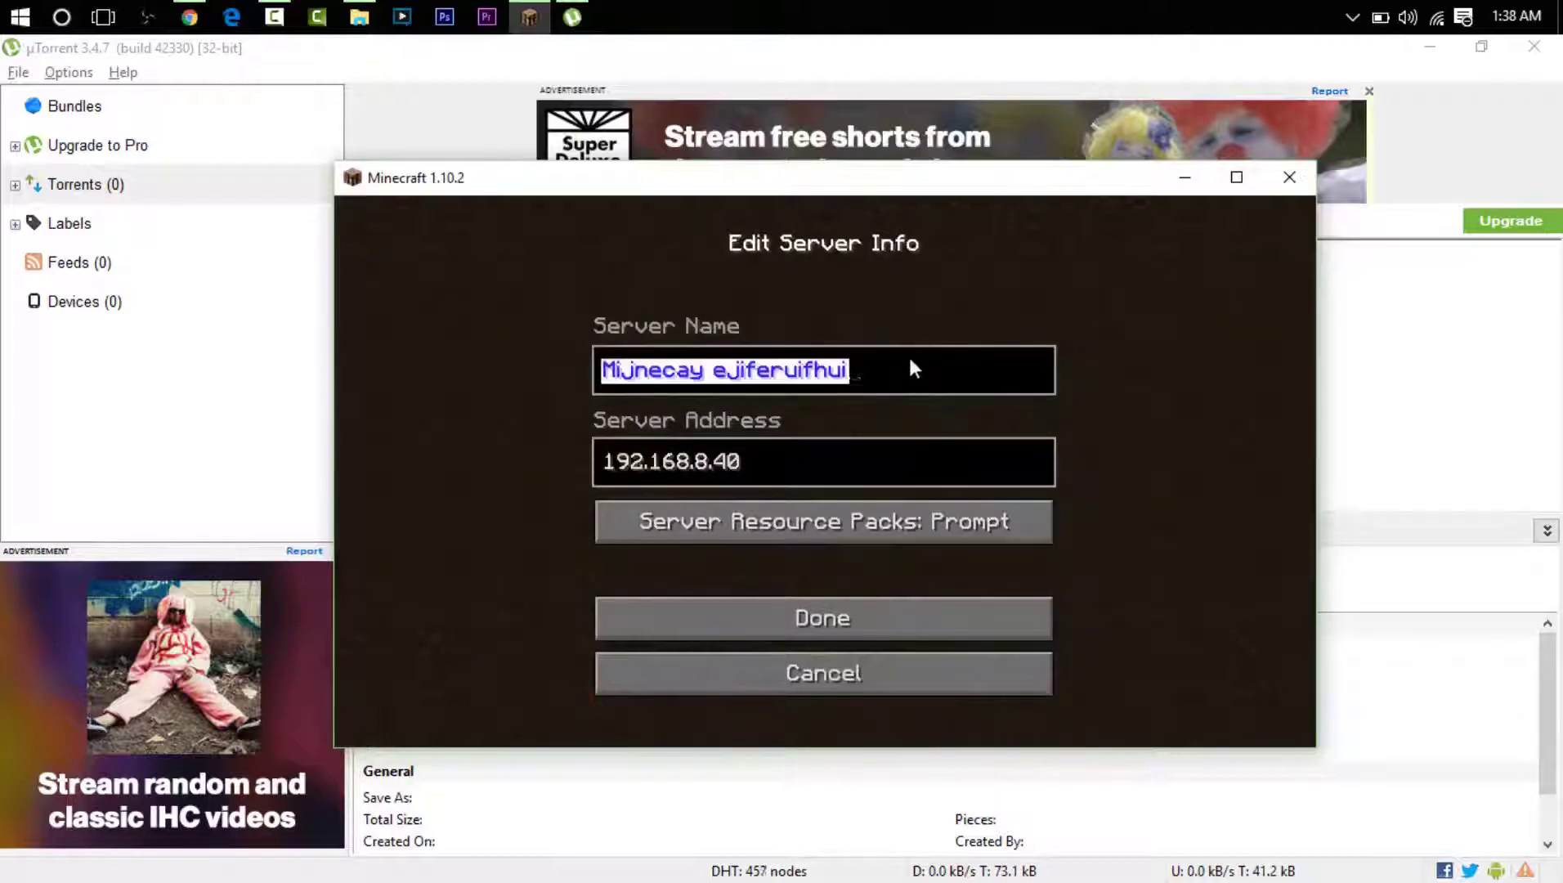
key(BackSpace)
text(M)
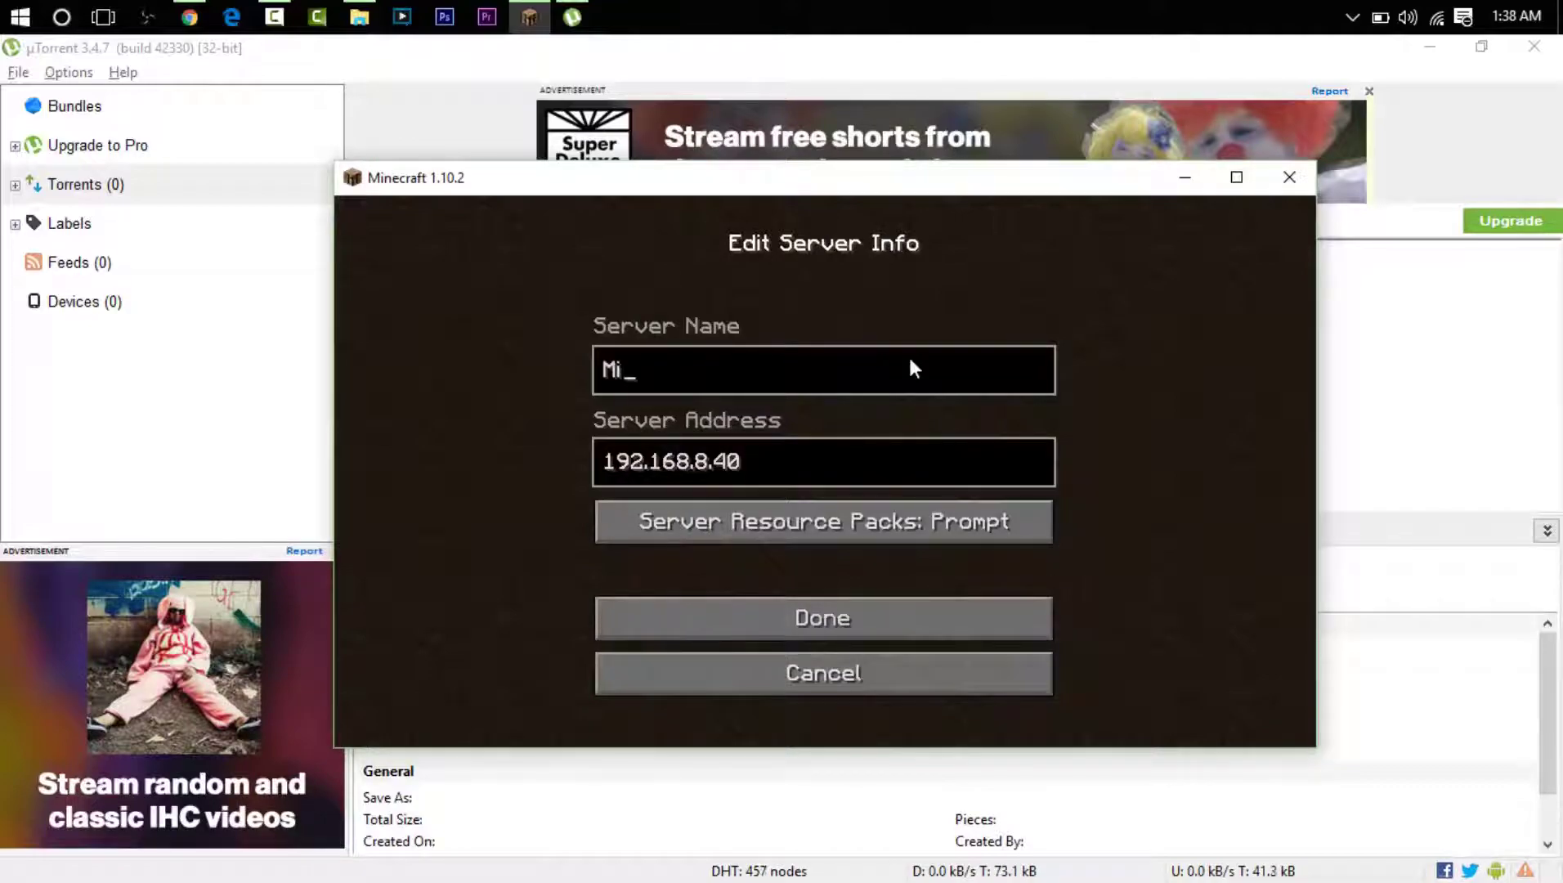
text(C Server)
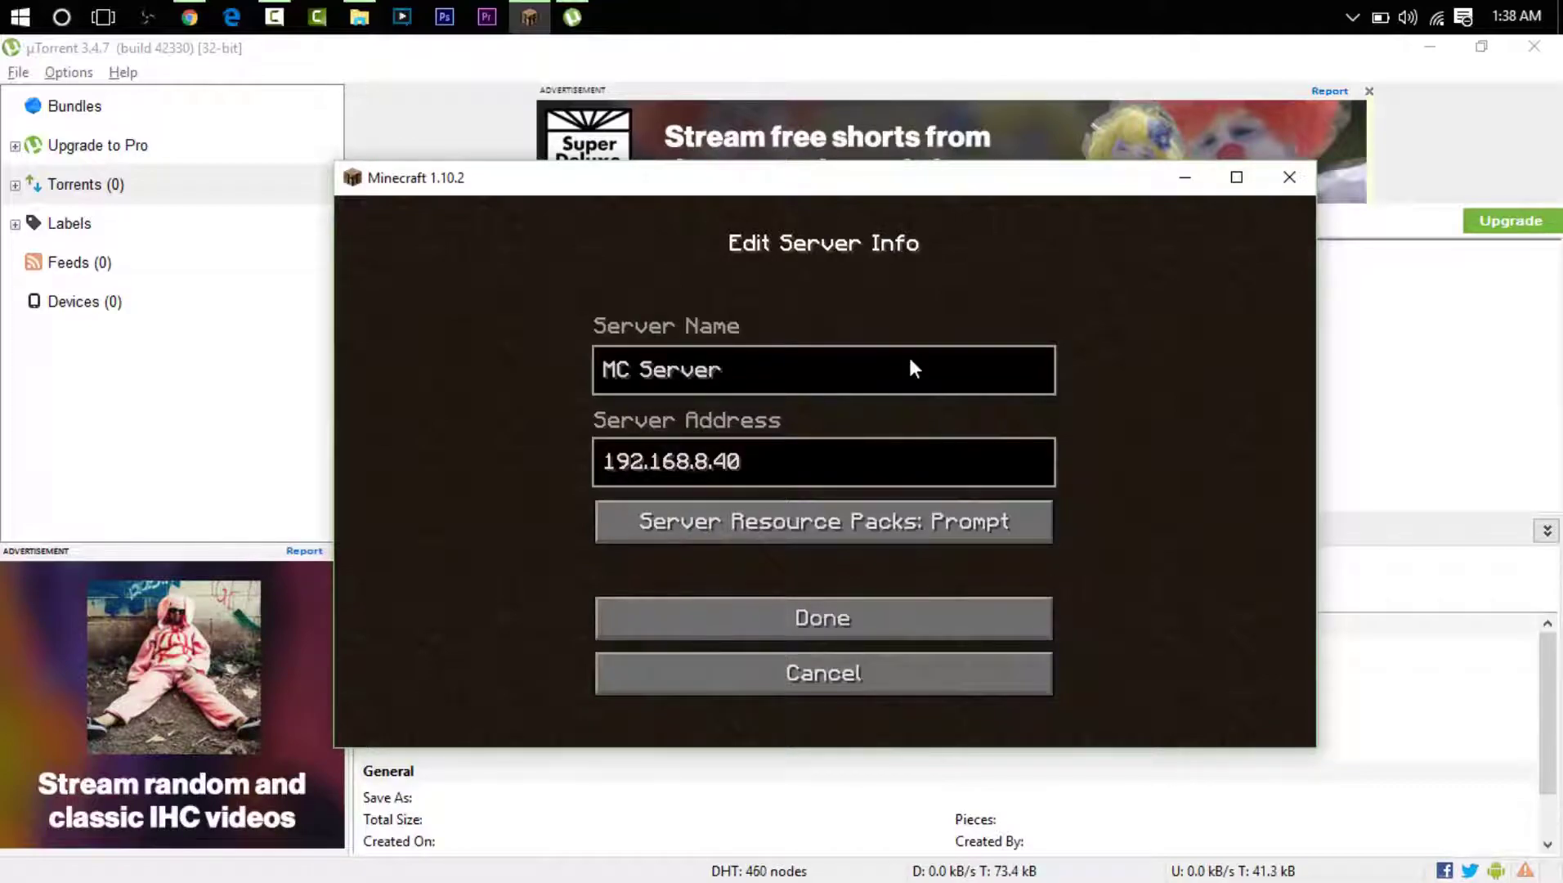
key(Return)
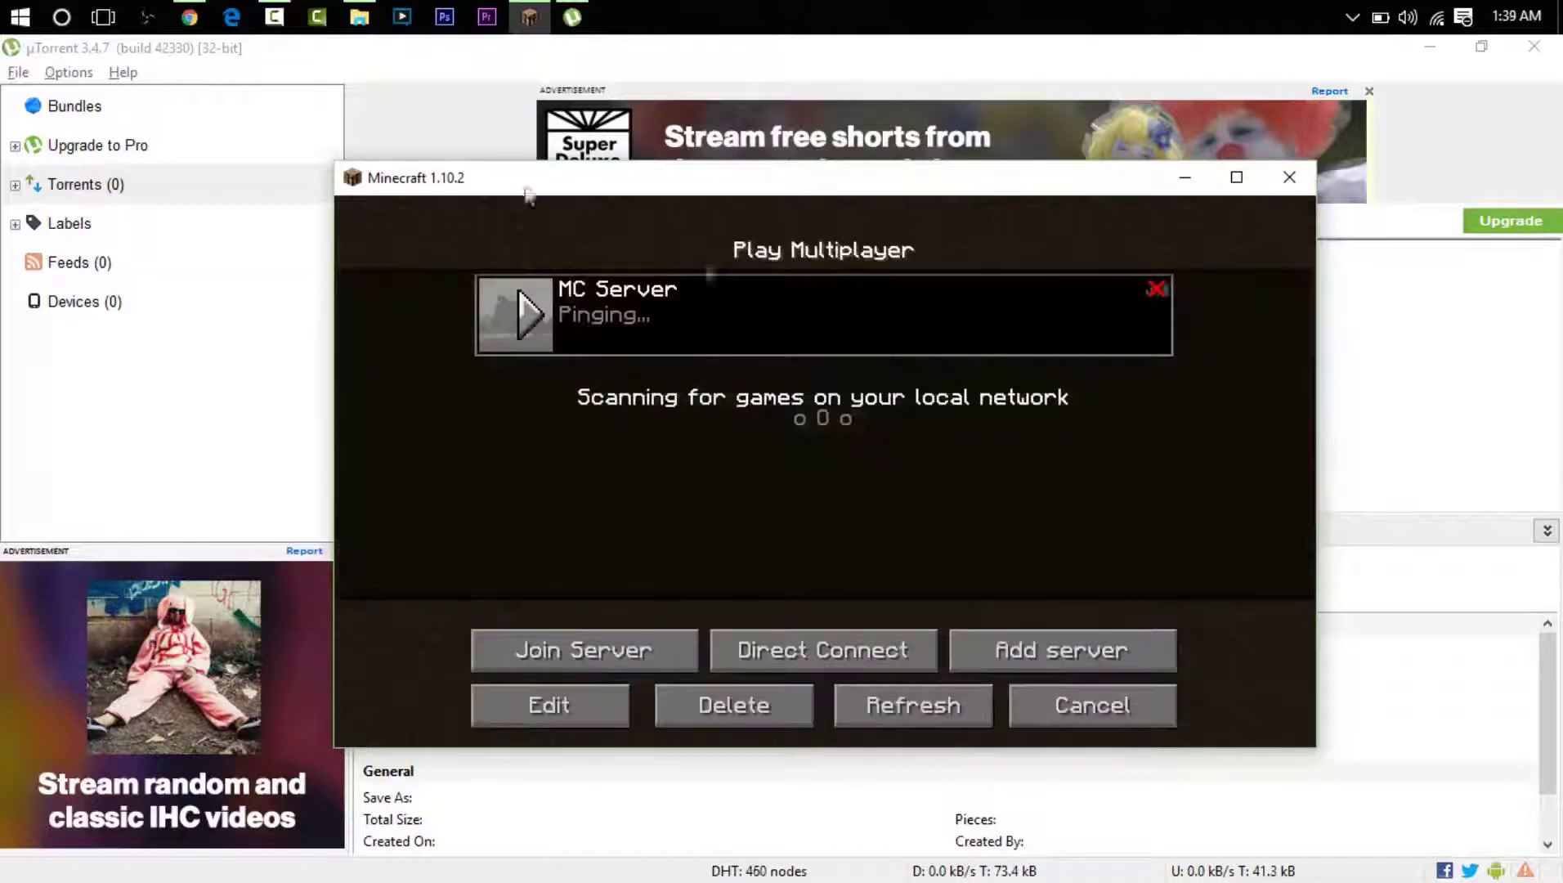
Launch minecraft_server.1.10.2 from the Minecraft Server folder and maximize the server window.
click(359, 17)
double_click(426, 300)
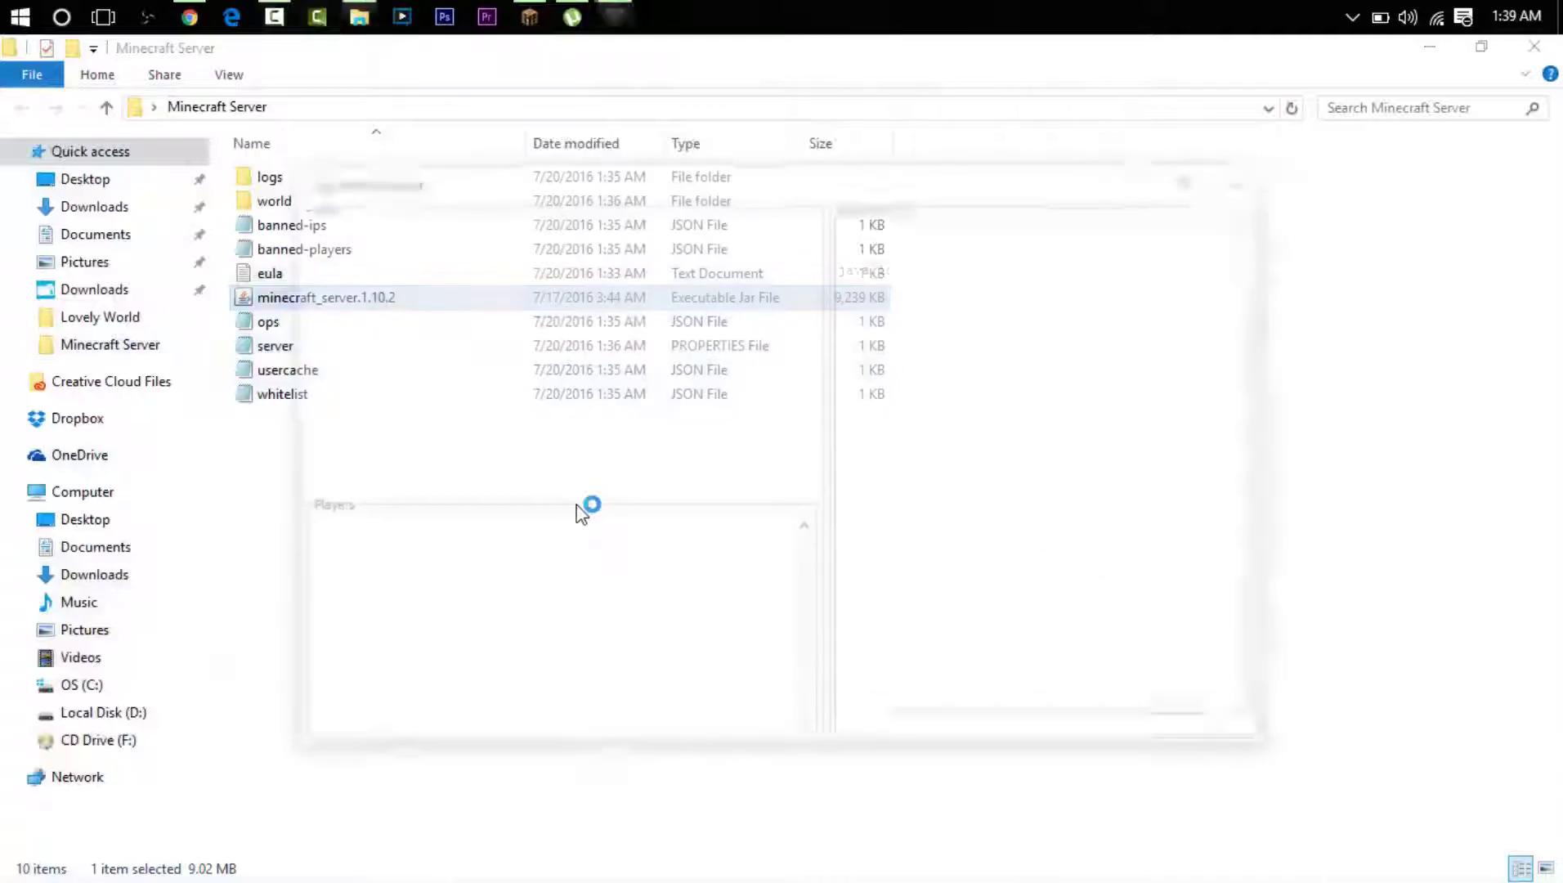
click(1192, 180)
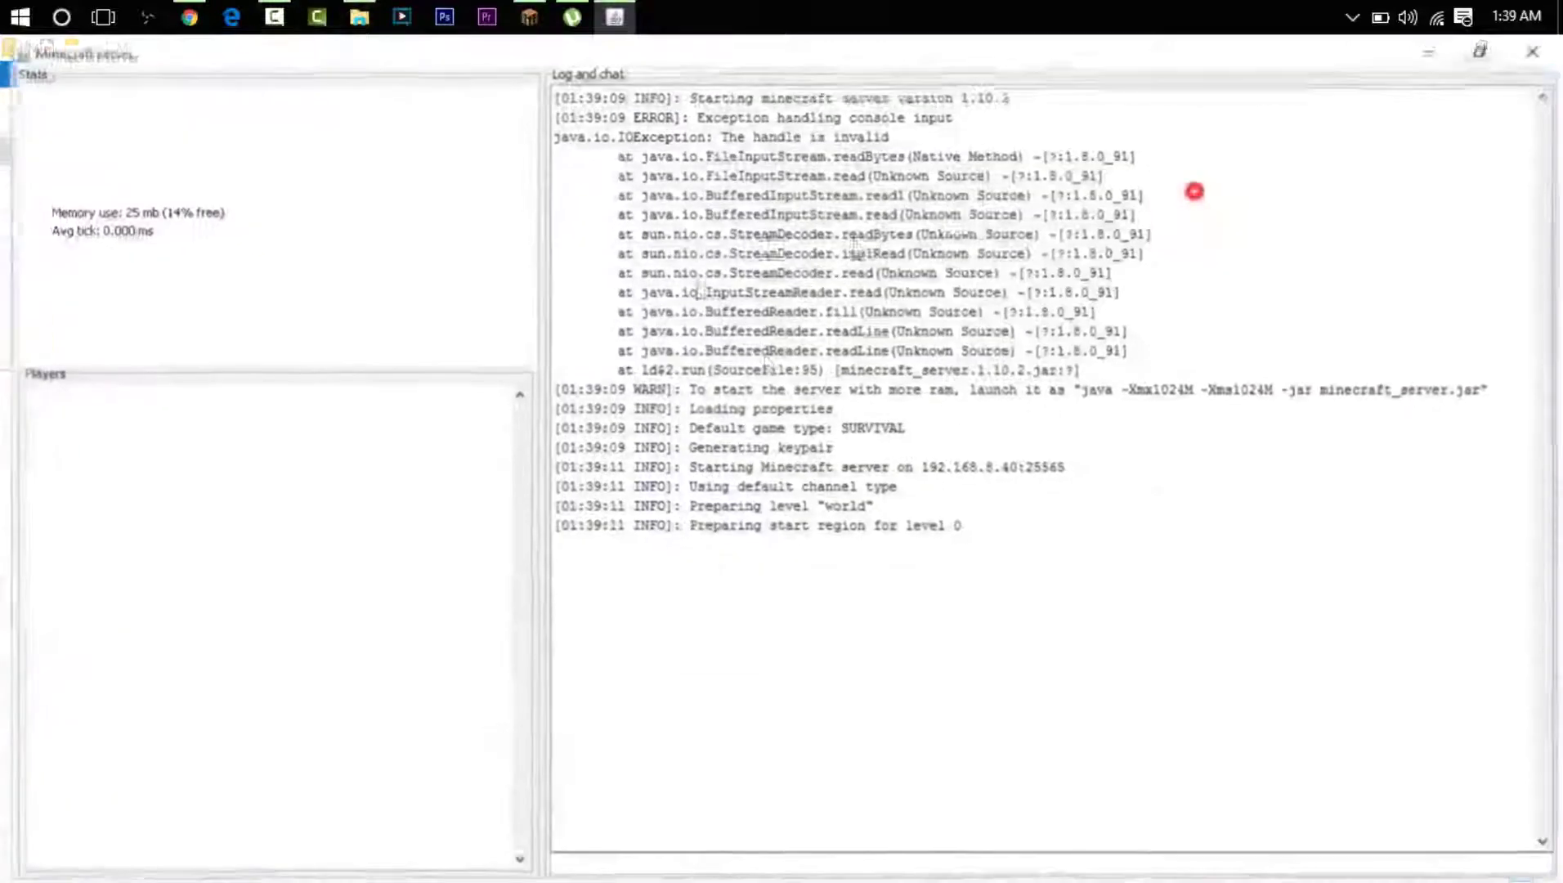
Return to the Minecraft game, refresh the multiplayer list and try to join MC Server.
click(525, 23)
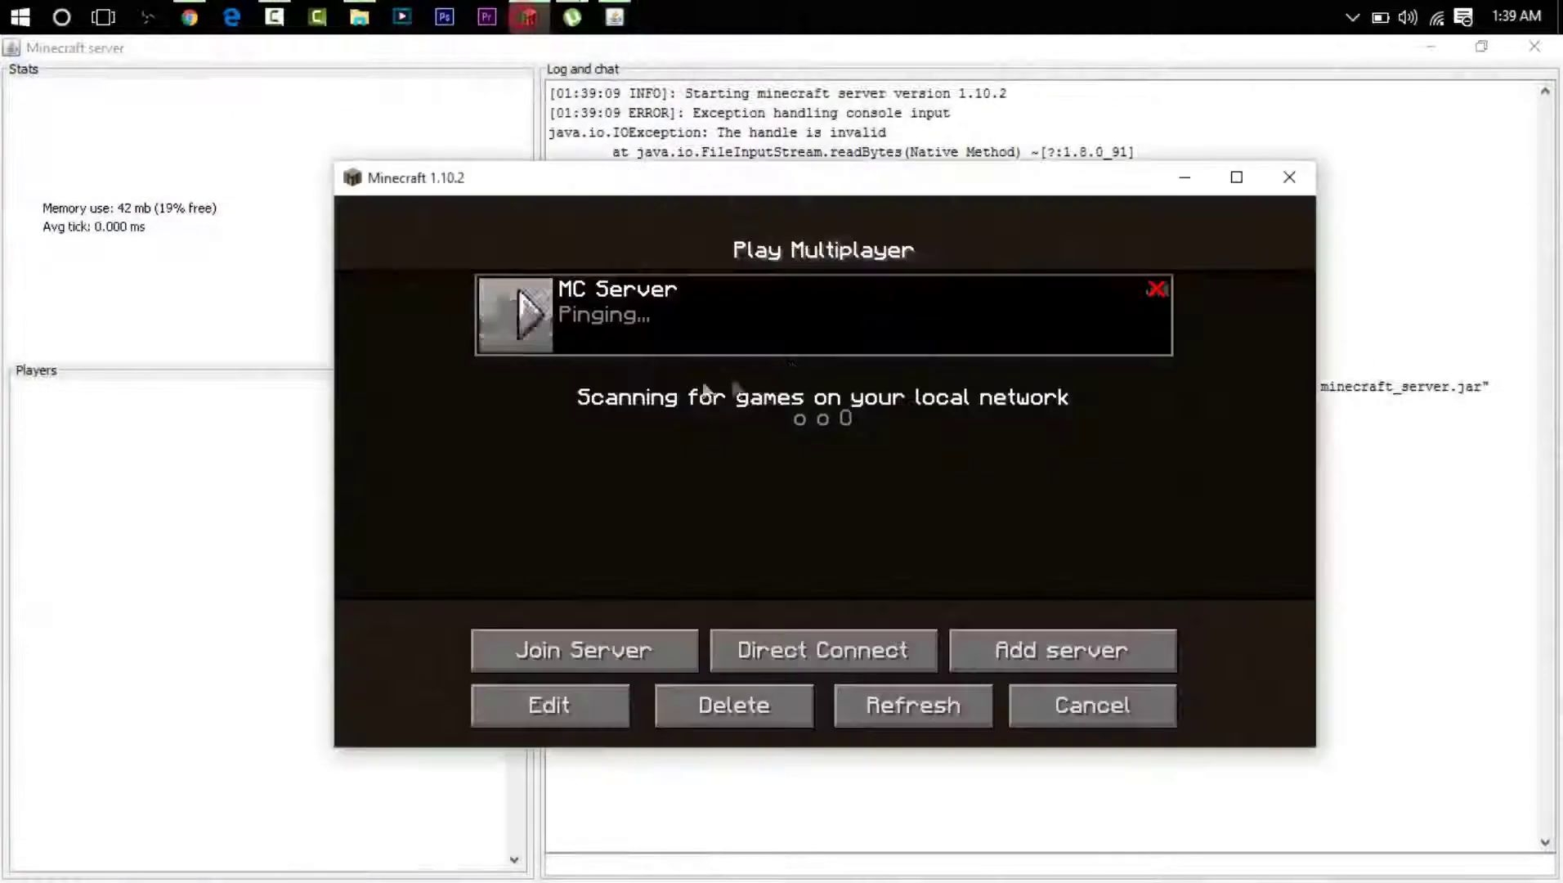
click(908, 707)
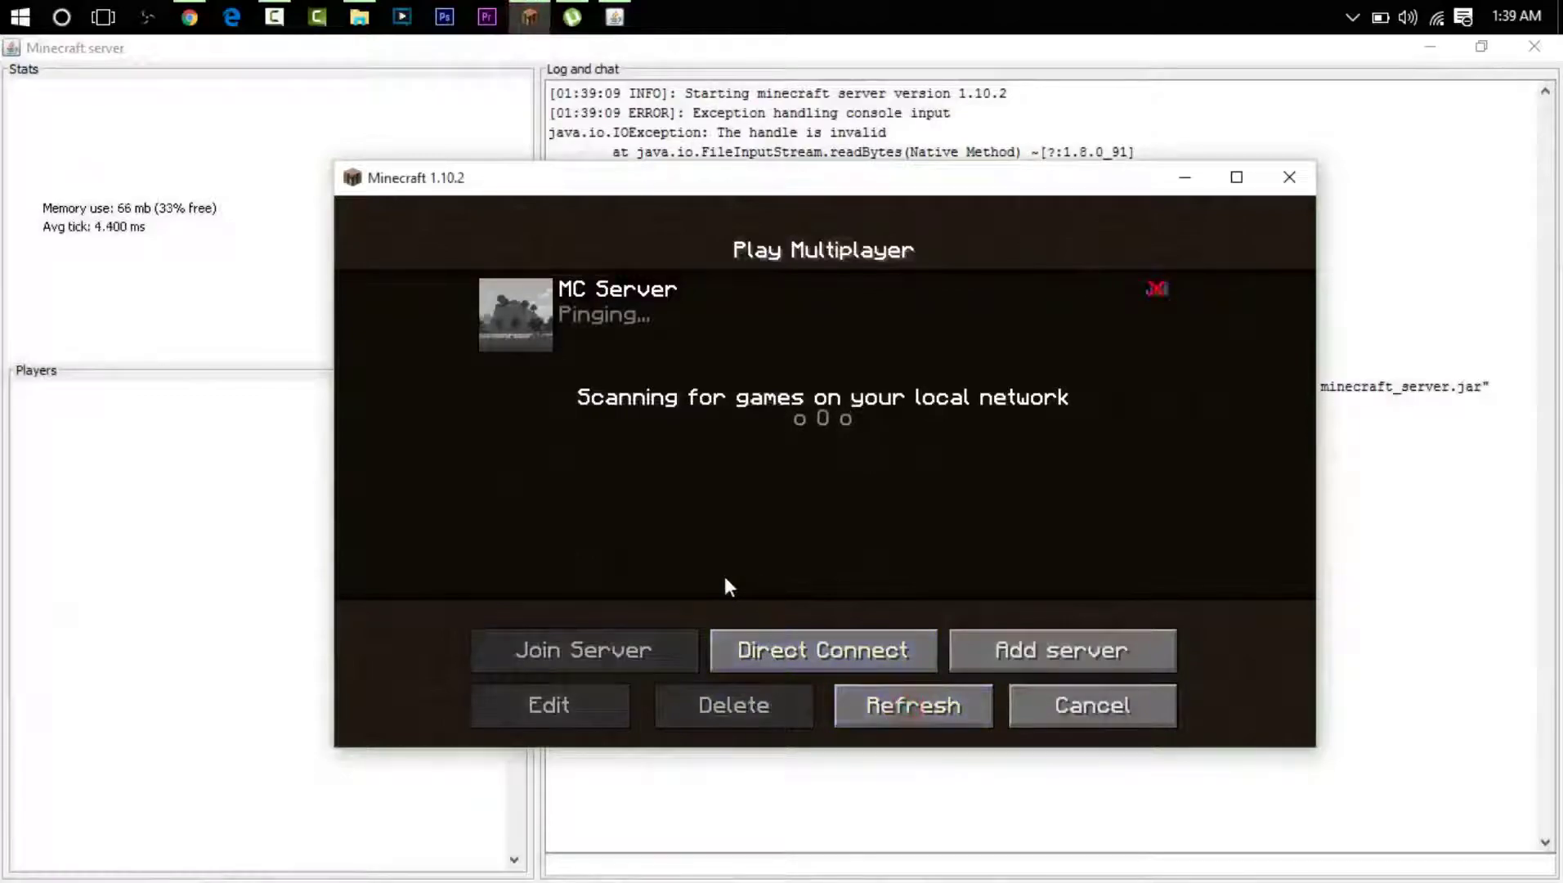
mouse_move(718, 339)
click(534, 322)
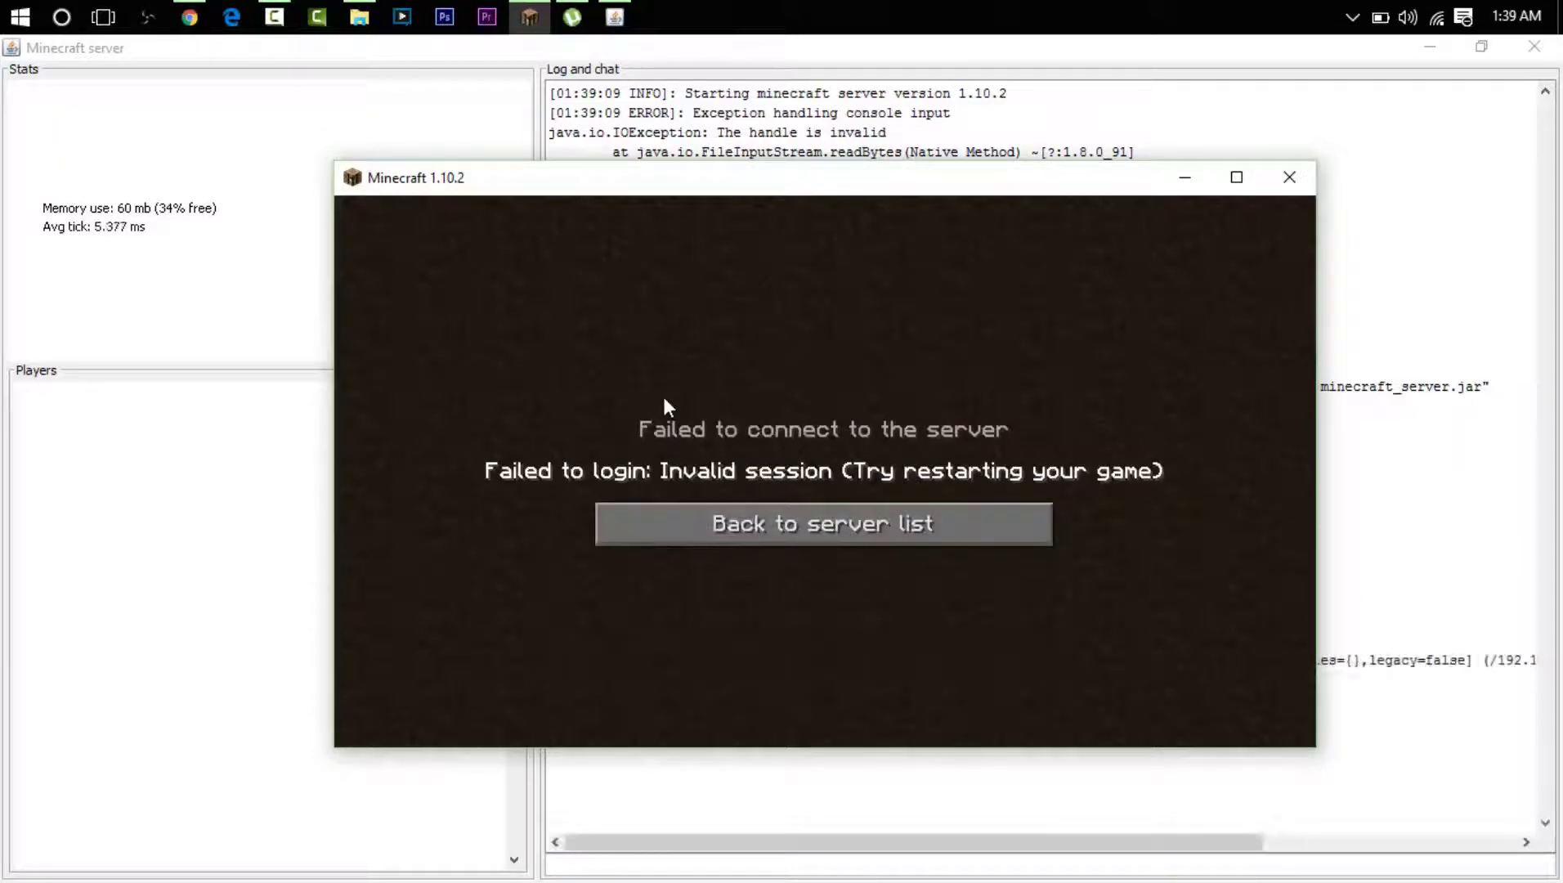
click(730, 524)
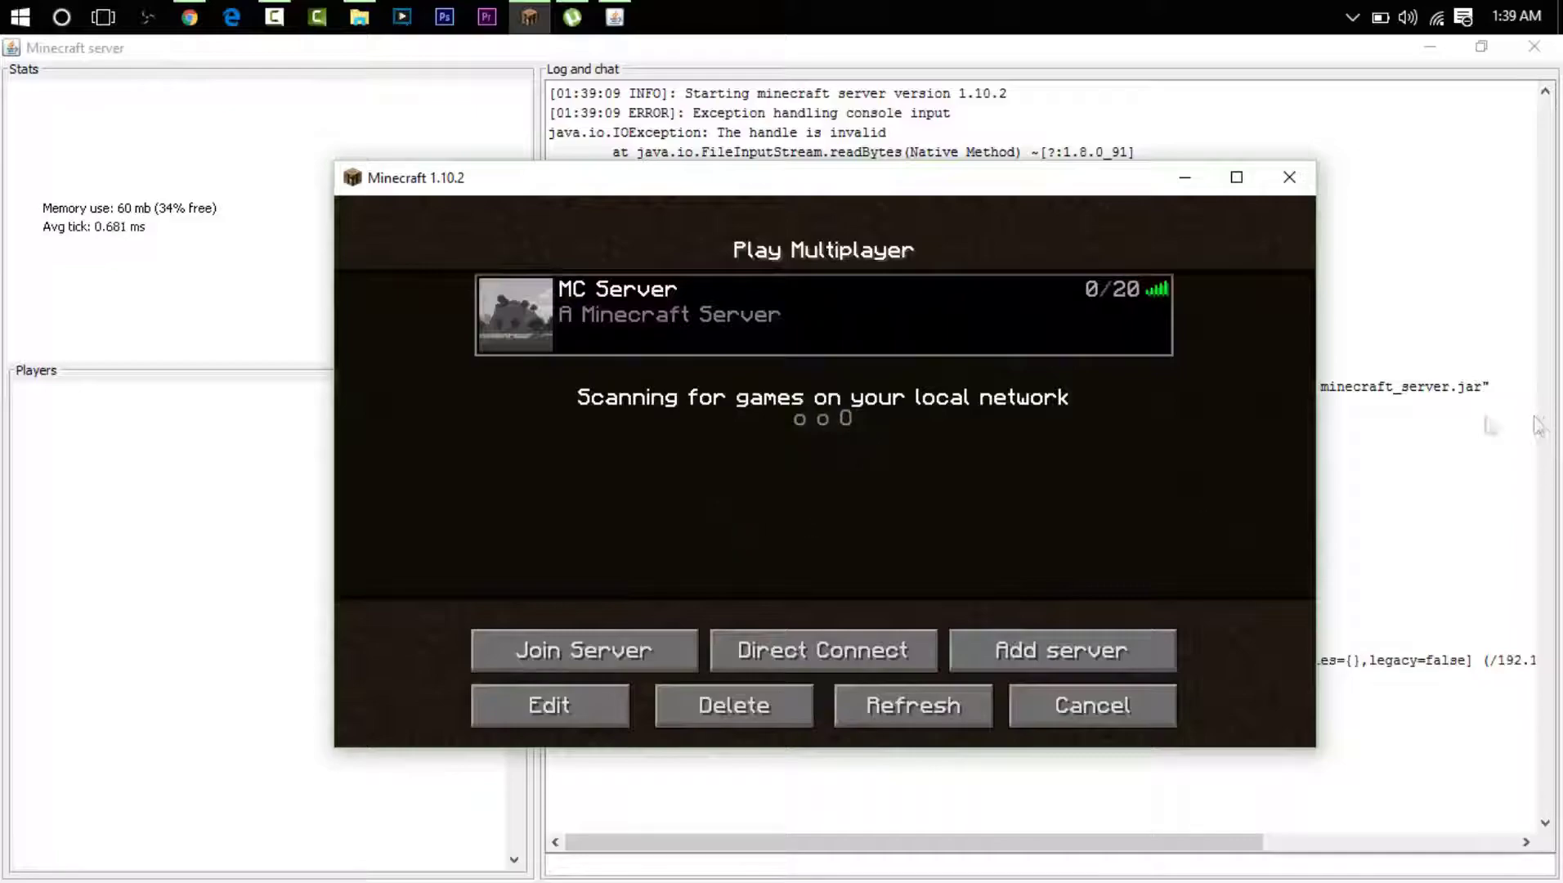
Open the server properties file in Notepad, set online-mode to false, save it and close it.
click(1395, 415)
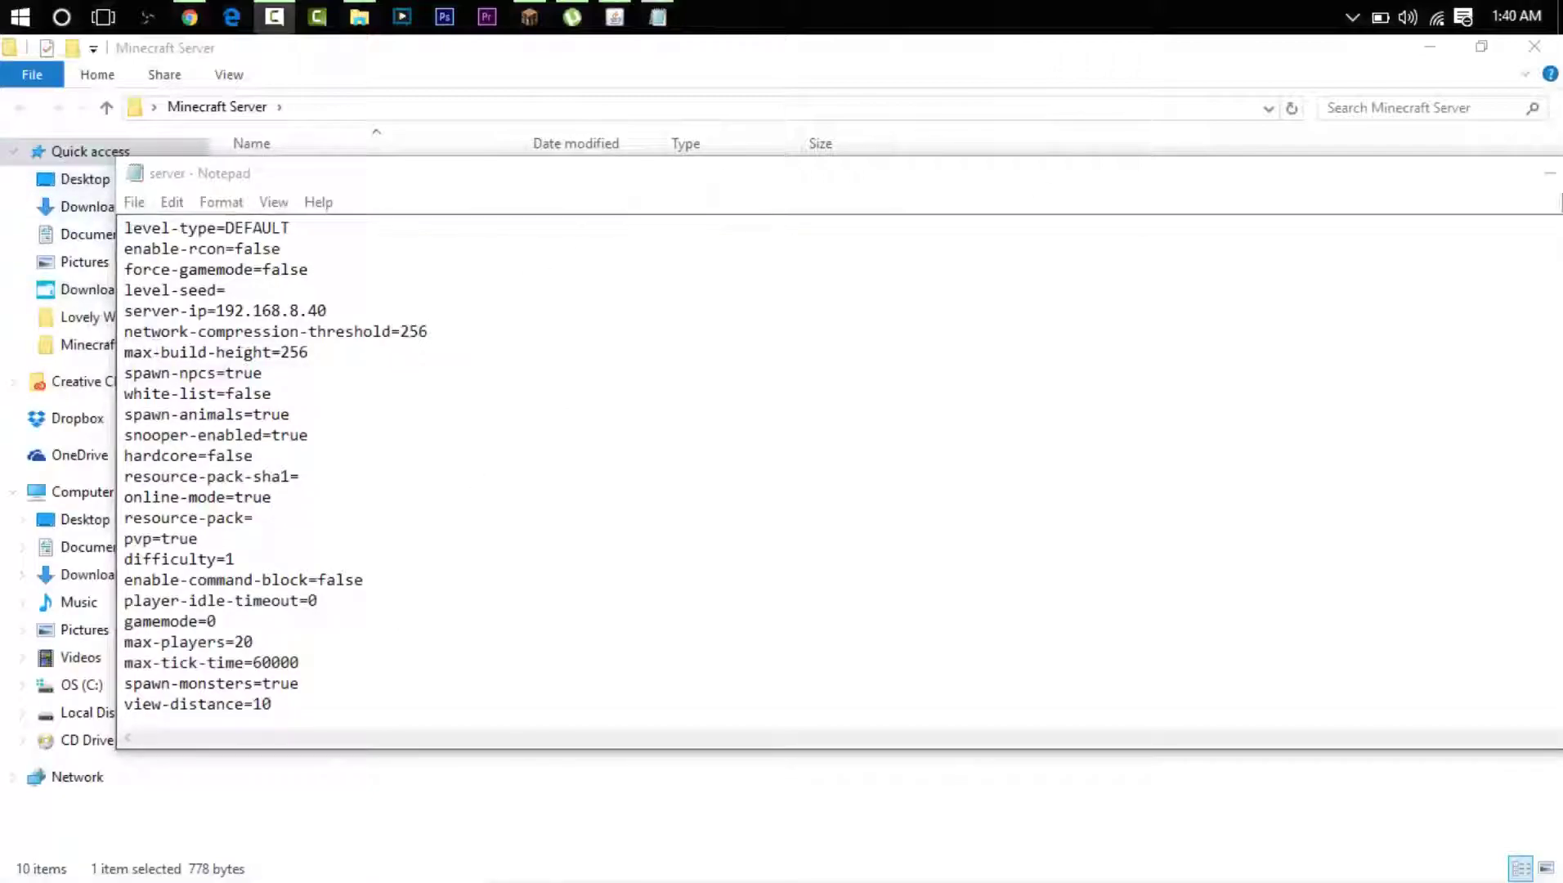
drag(1443, 175, 1363, 171)
click(1498, 170)
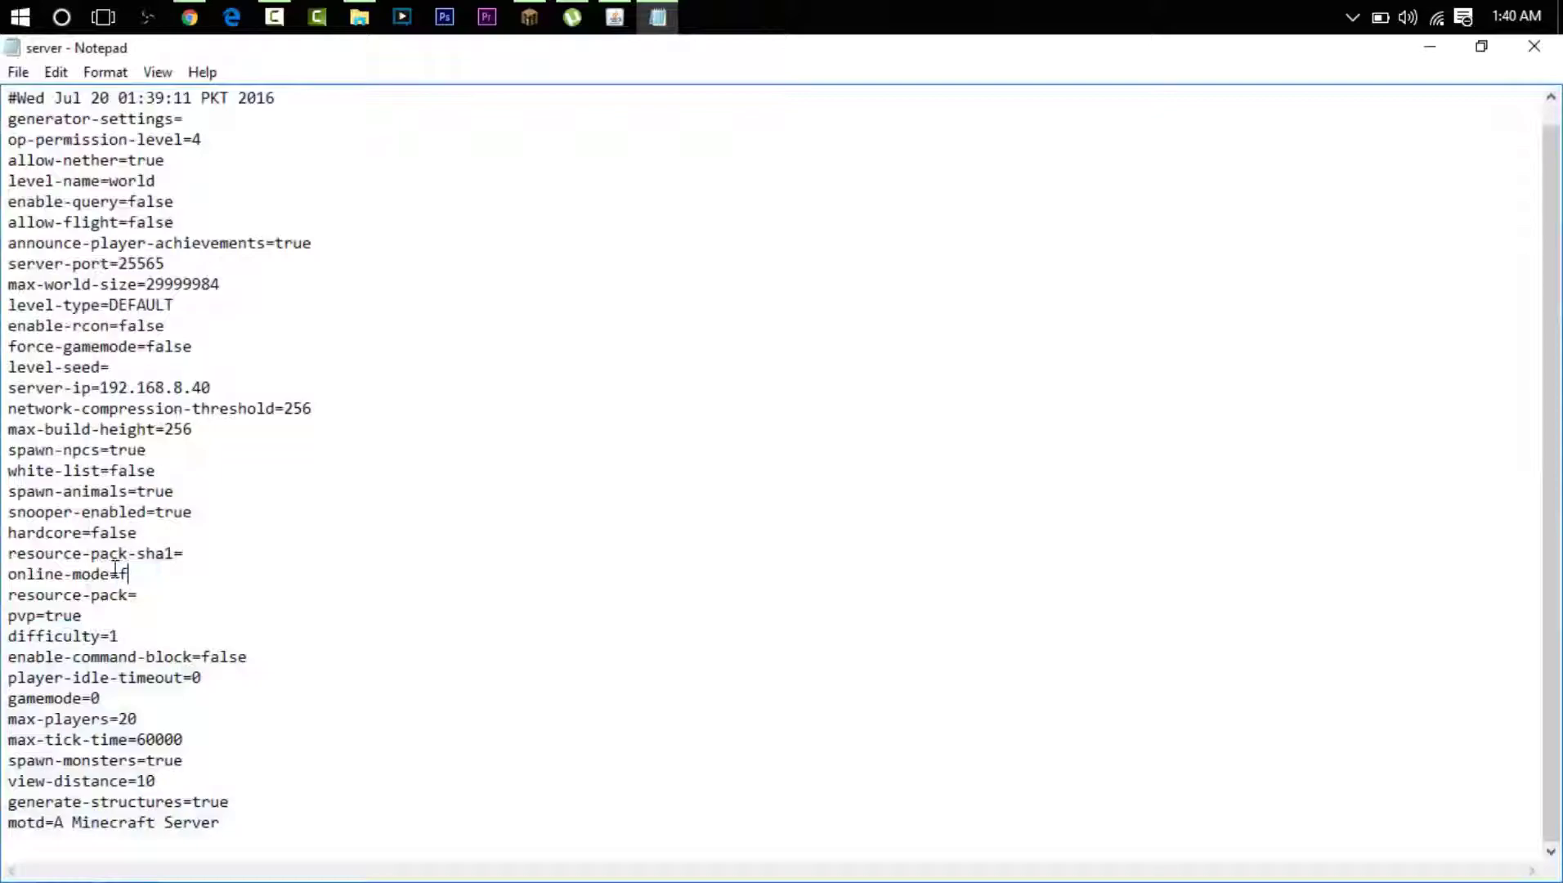
key(ctrl+a)
click(322, 553)
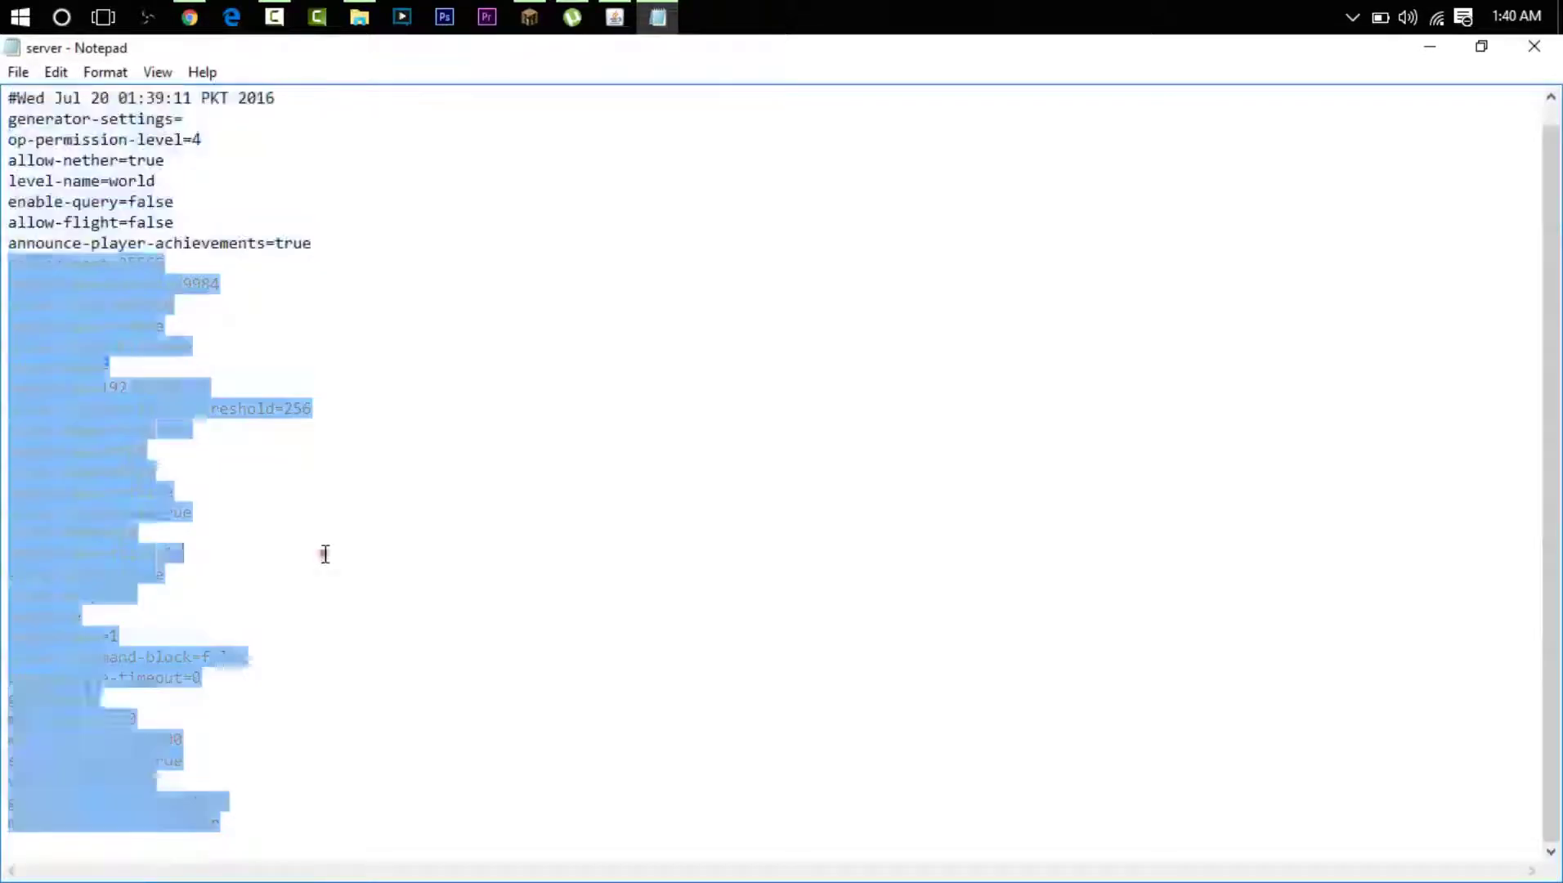
click(1534, 47)
Switch to the Minecraft 1.10.2 game window with the multiplayer server list.
key(alt+Tab)
key(Tab)
key(Tab)
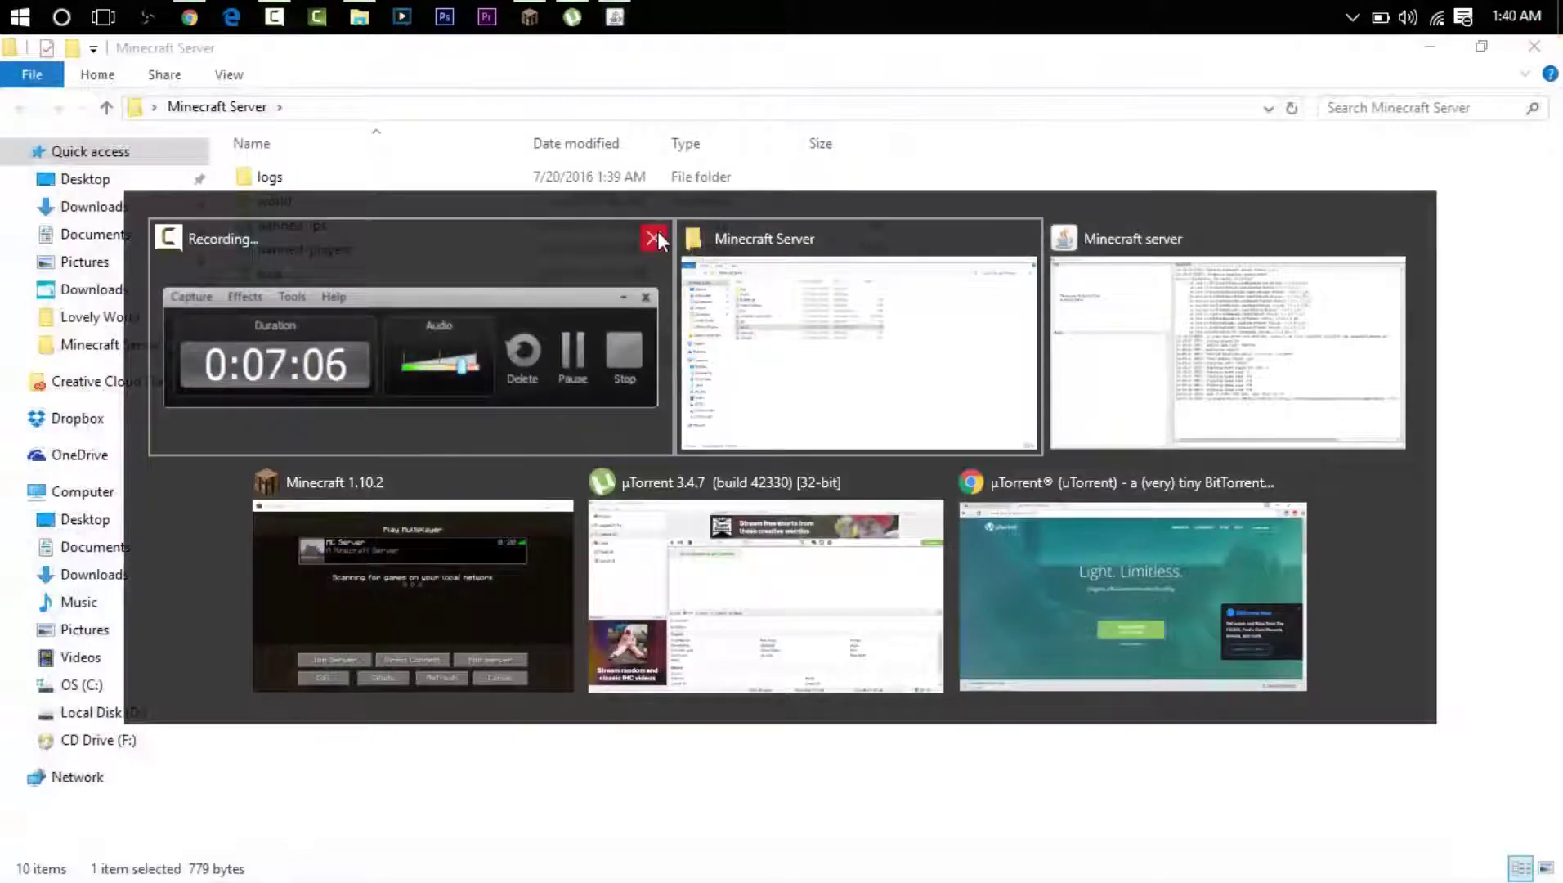
click(325, 590)
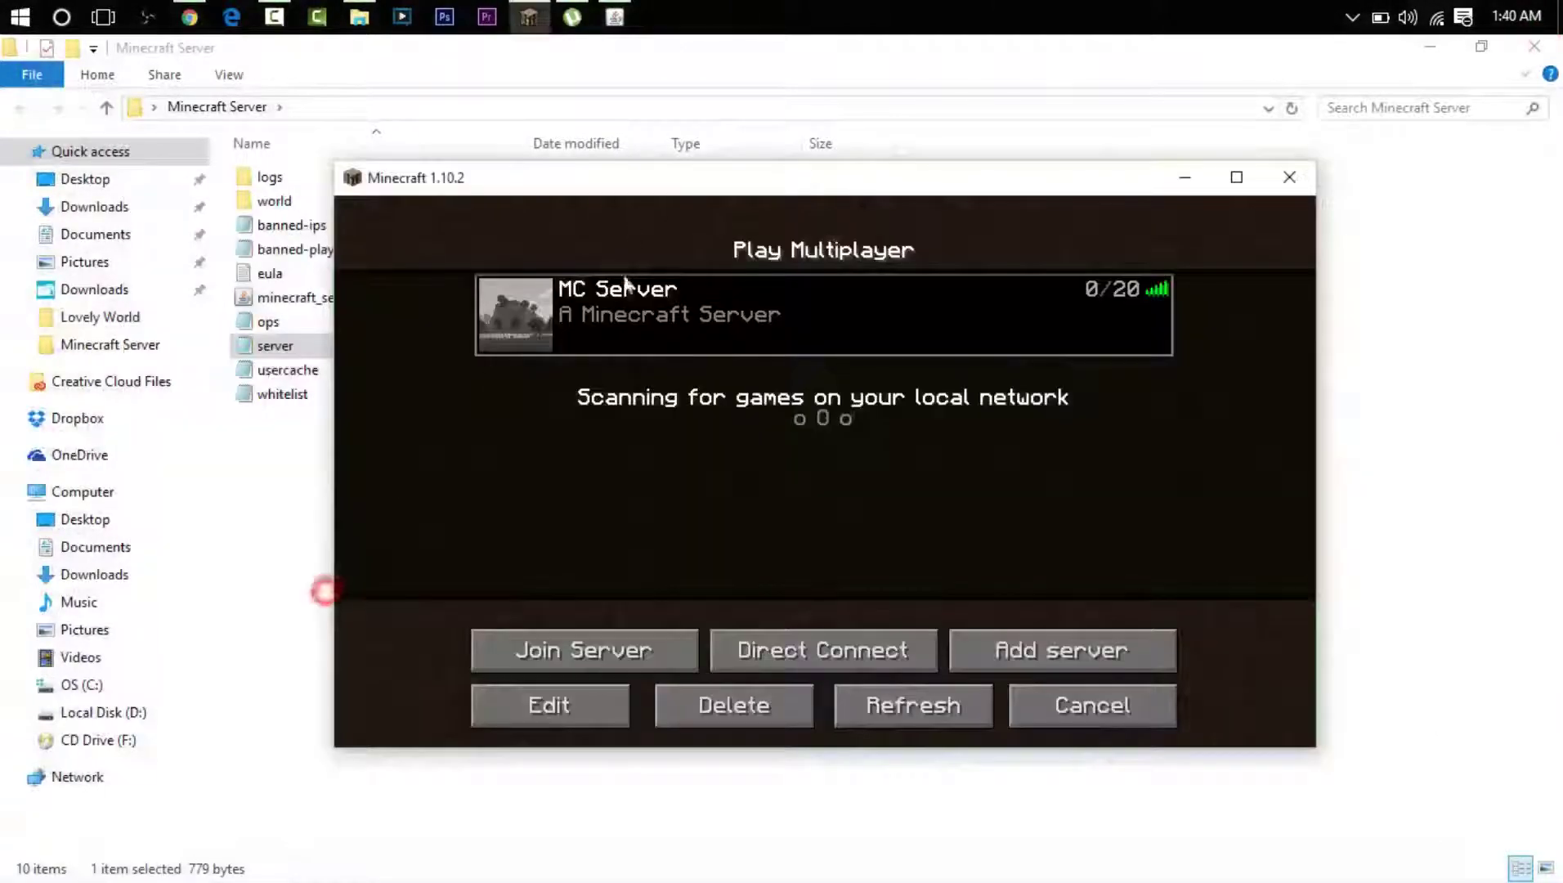
Restart the server with minecraft_server.1.10.2, then refresh the game's multiplayer list and join MC Server.
mouse_move(533, 314)
key(Return)
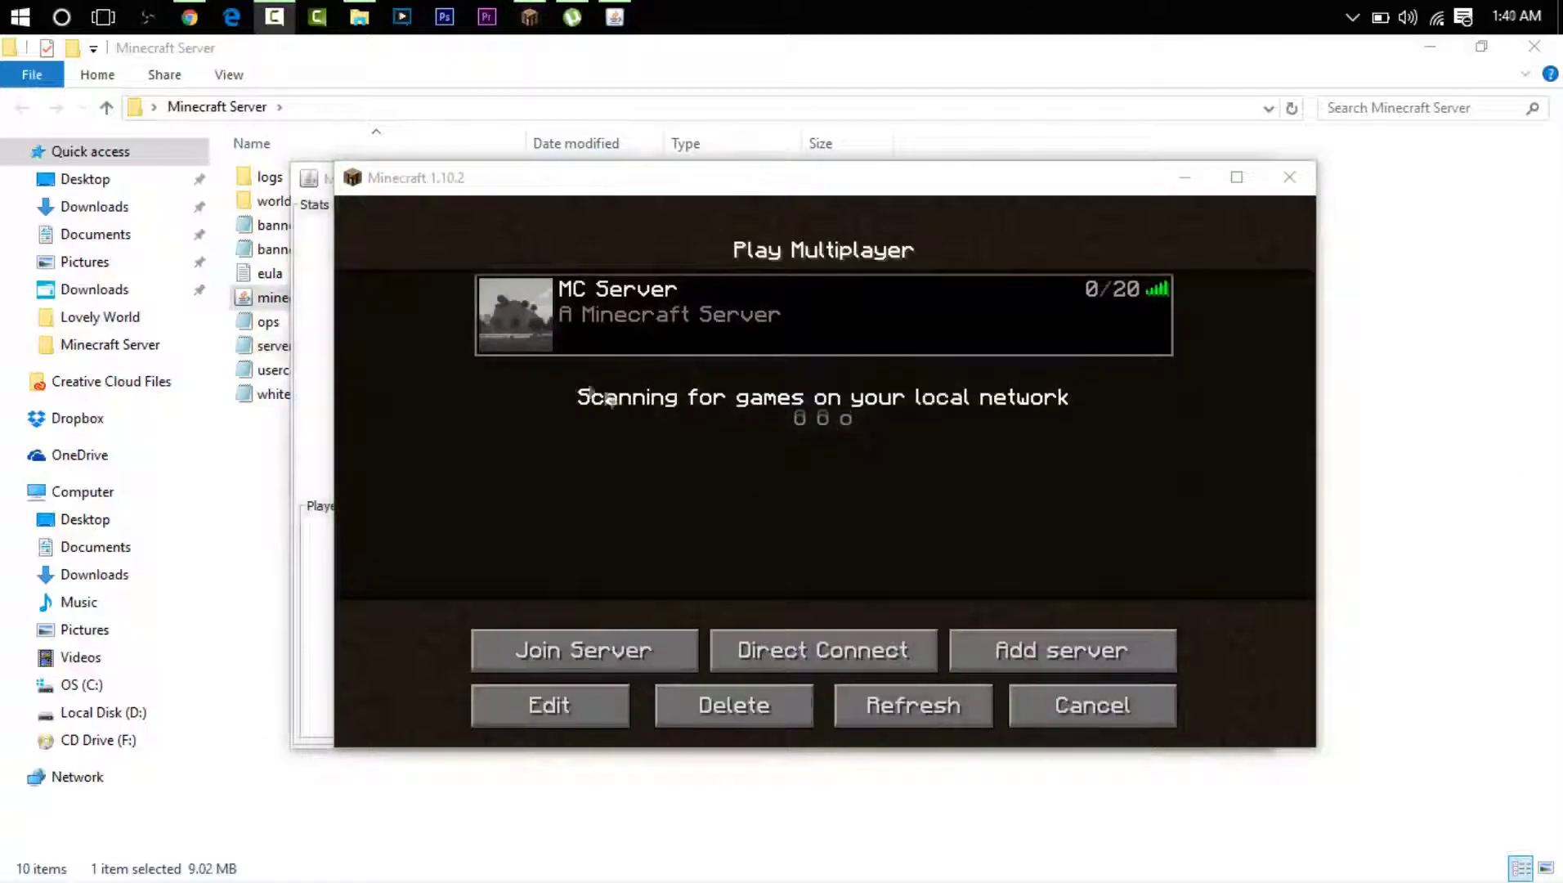
click(913, 704)
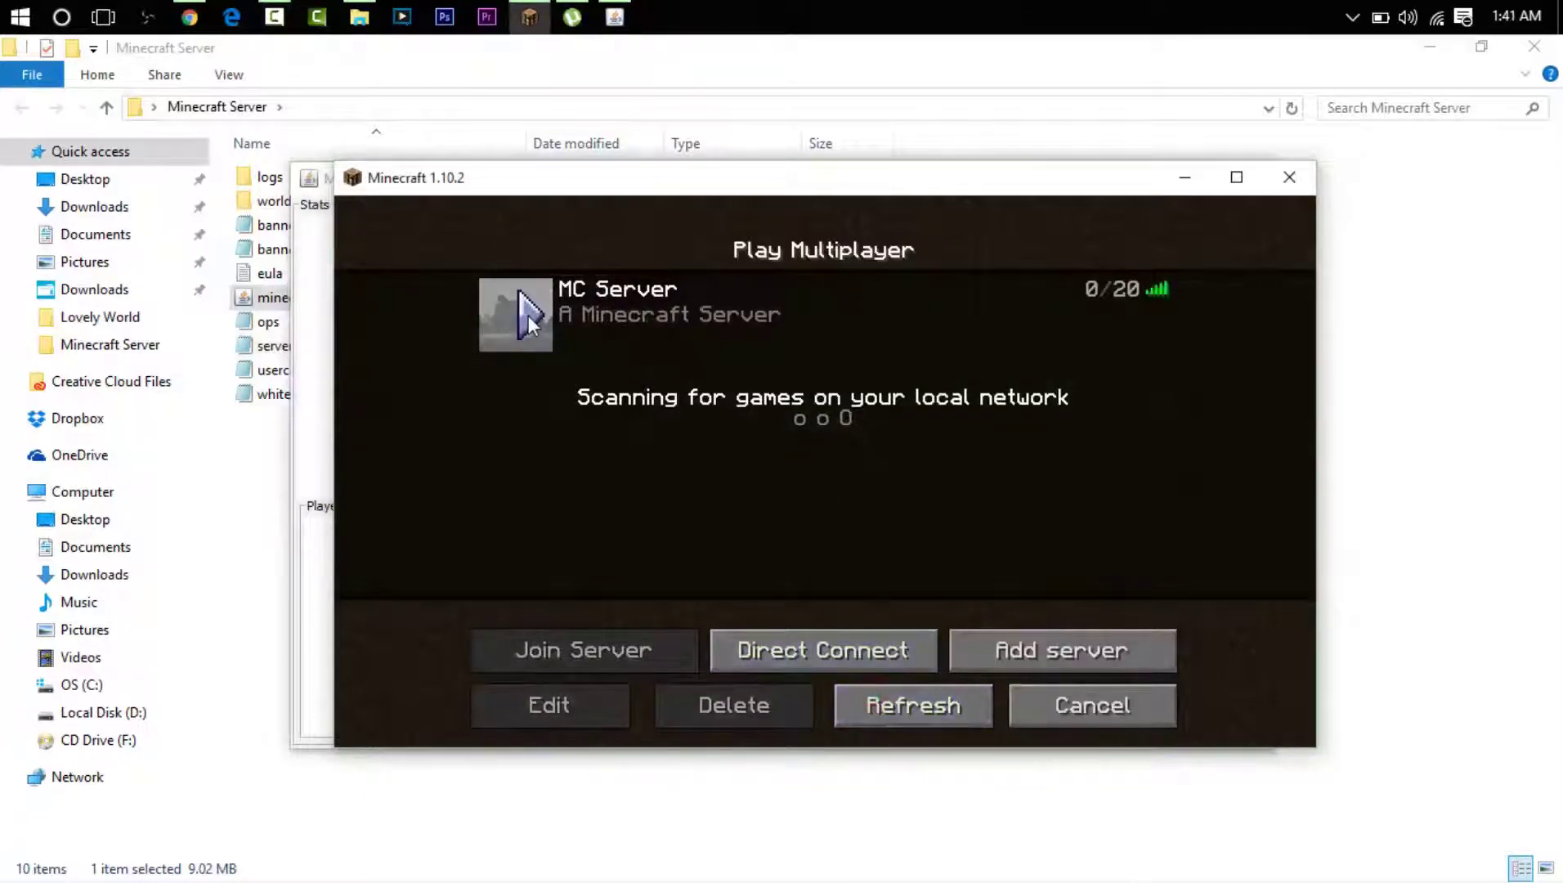
double_click(629, 350)
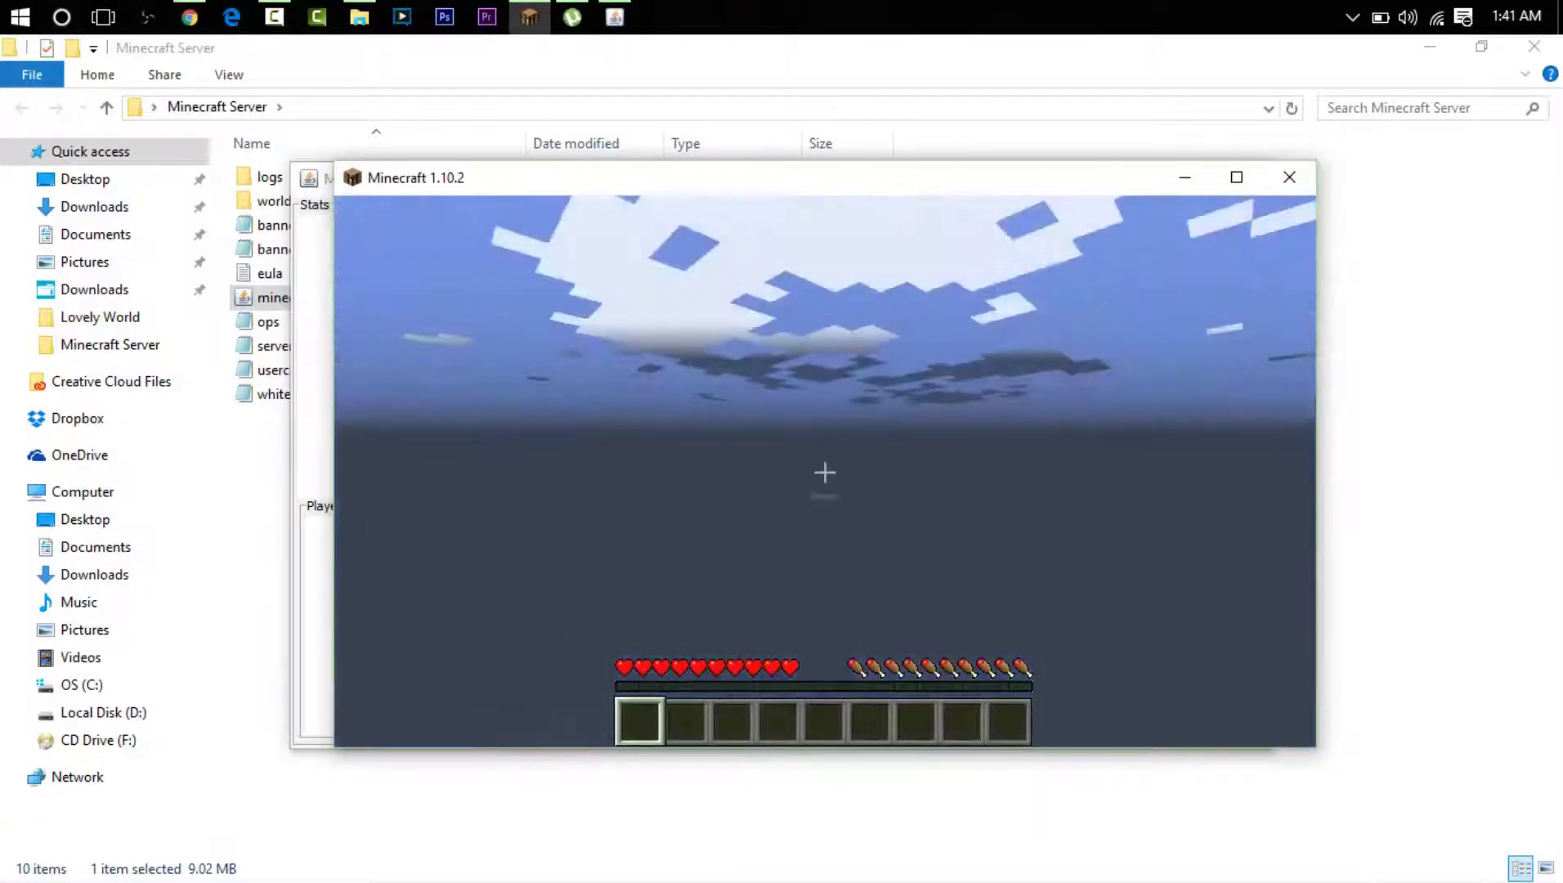
Check the player's inventory and try to run a /gamemode command in the chat.
key(e)
text(e)
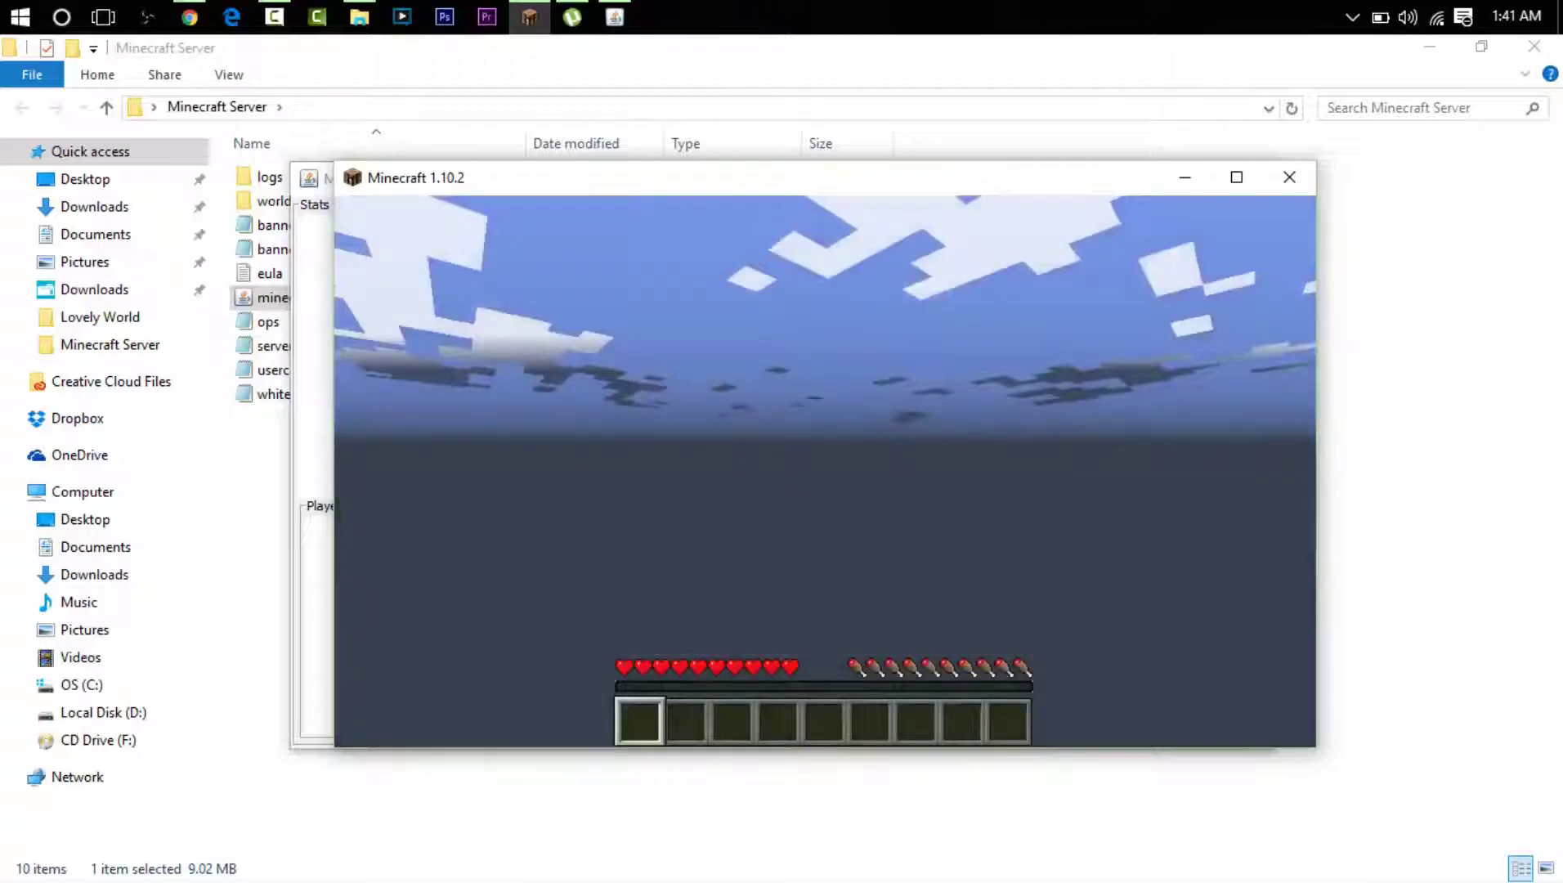
text(/f)
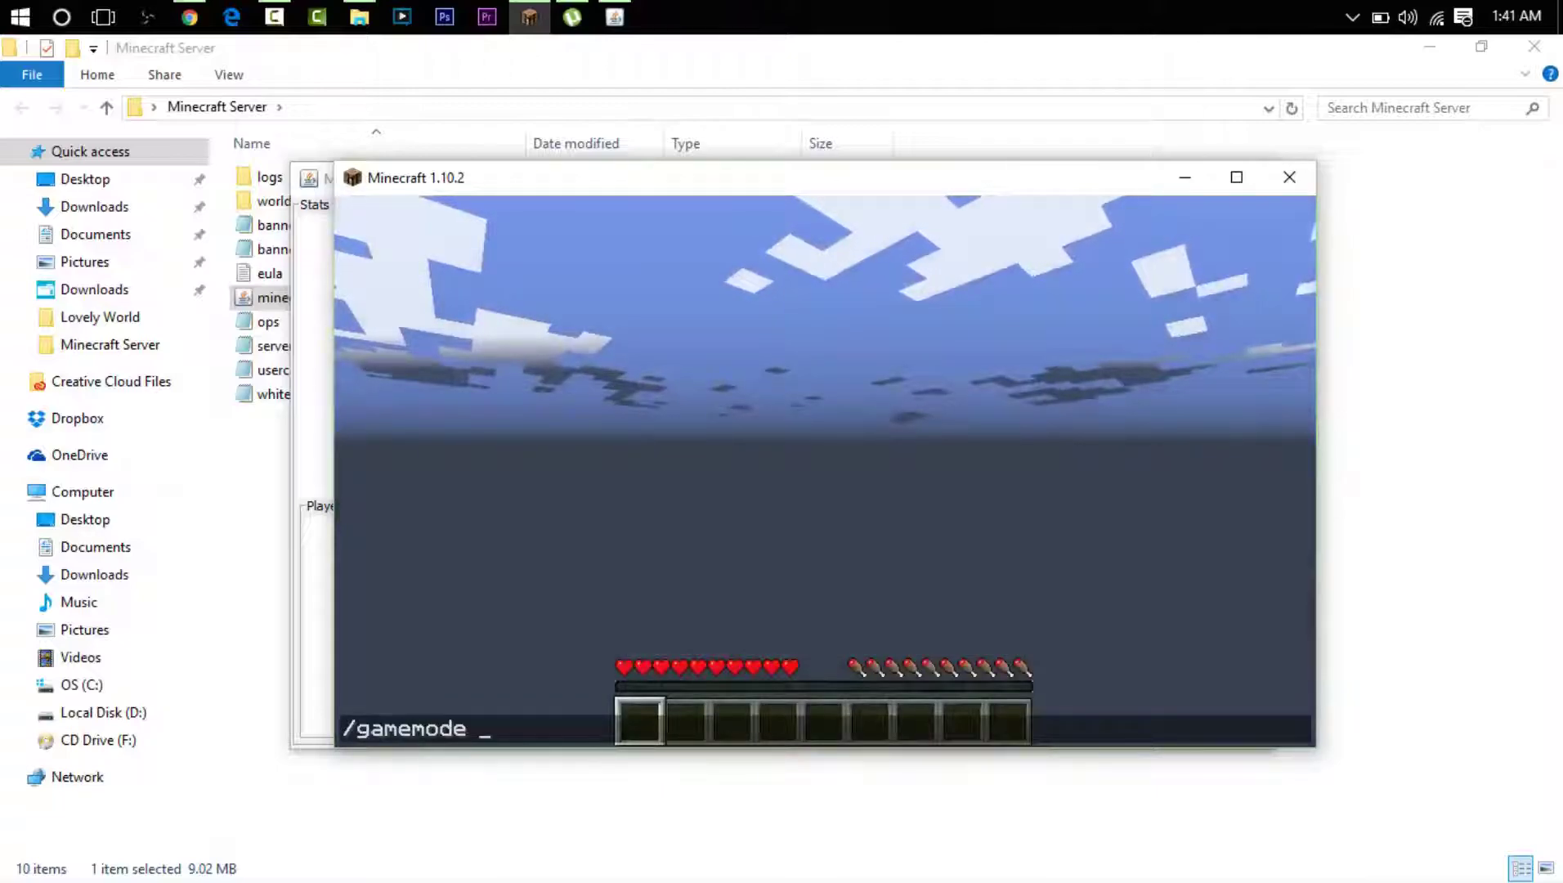
text(amemode)
key(Escape)
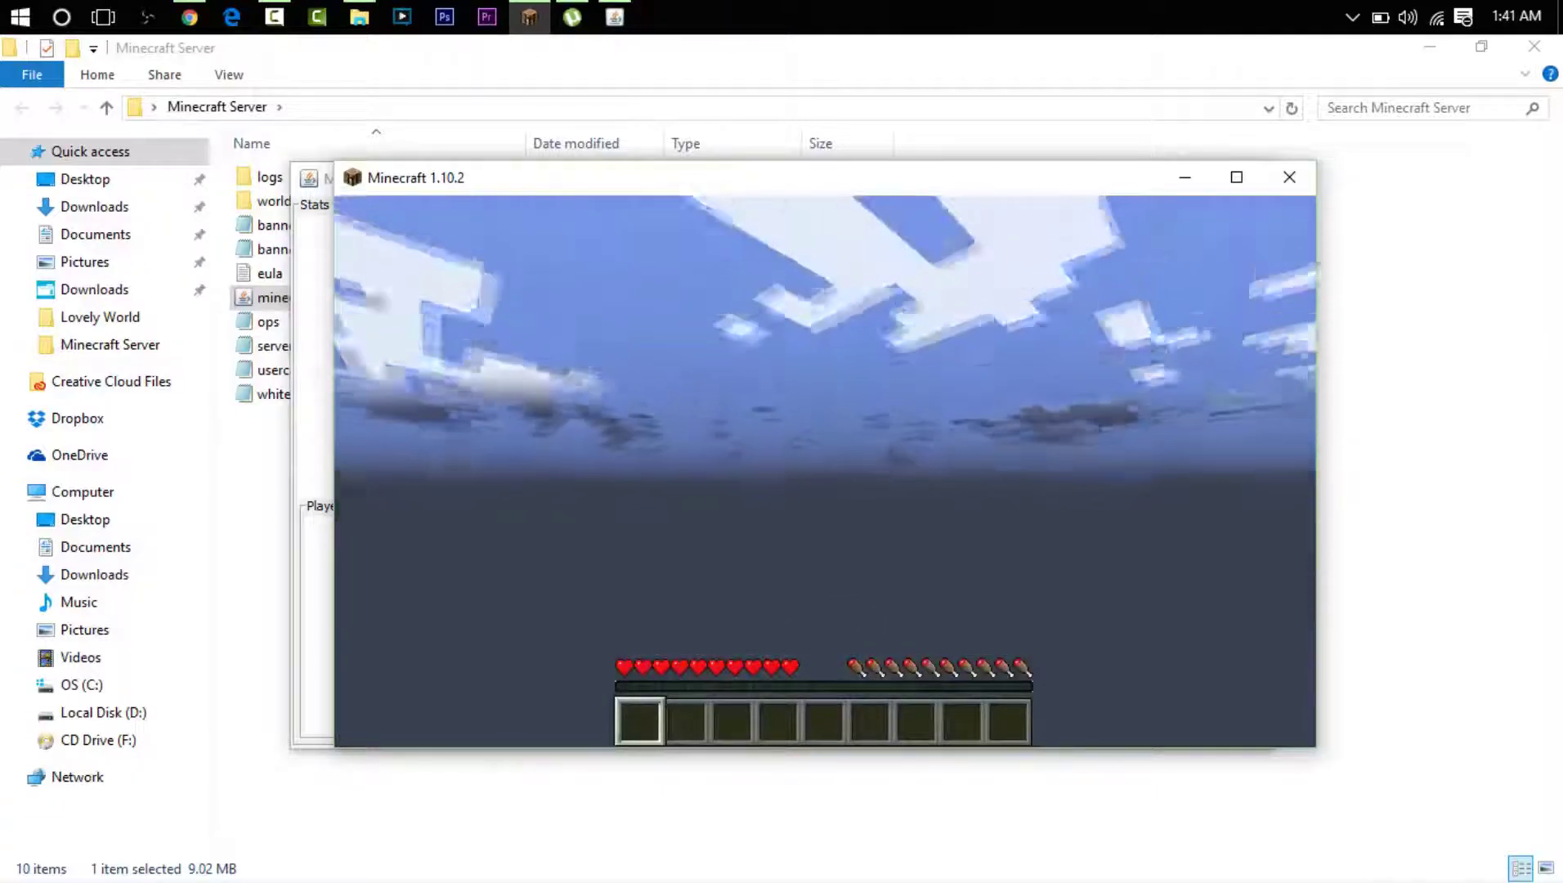
Cycle through the third-person camera perspectives and return to the first-person view.
key(F5)
key(F5)
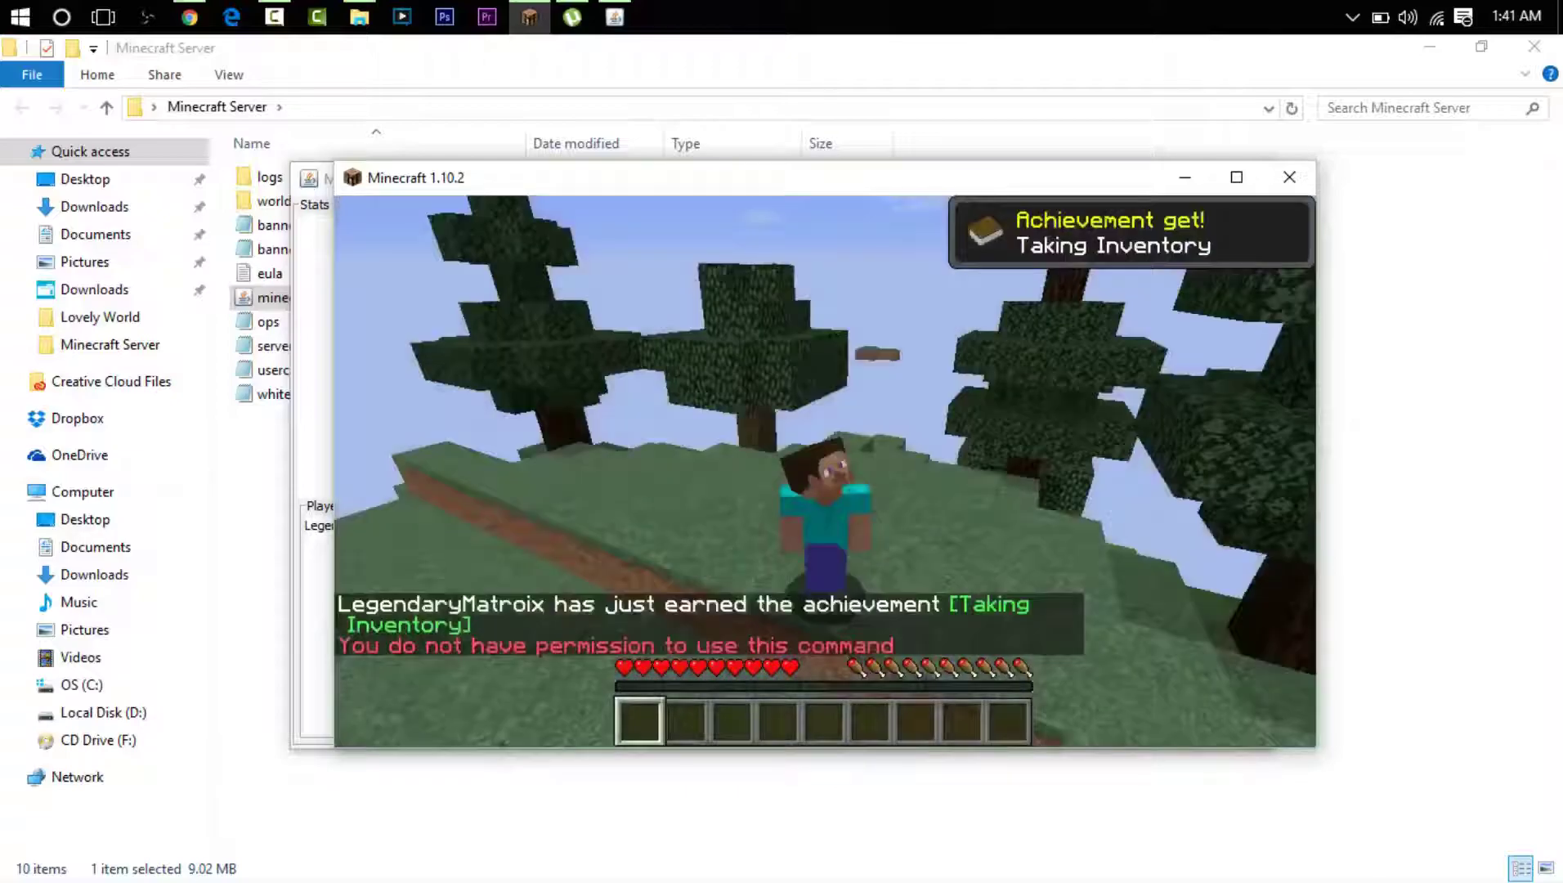
key(F5)
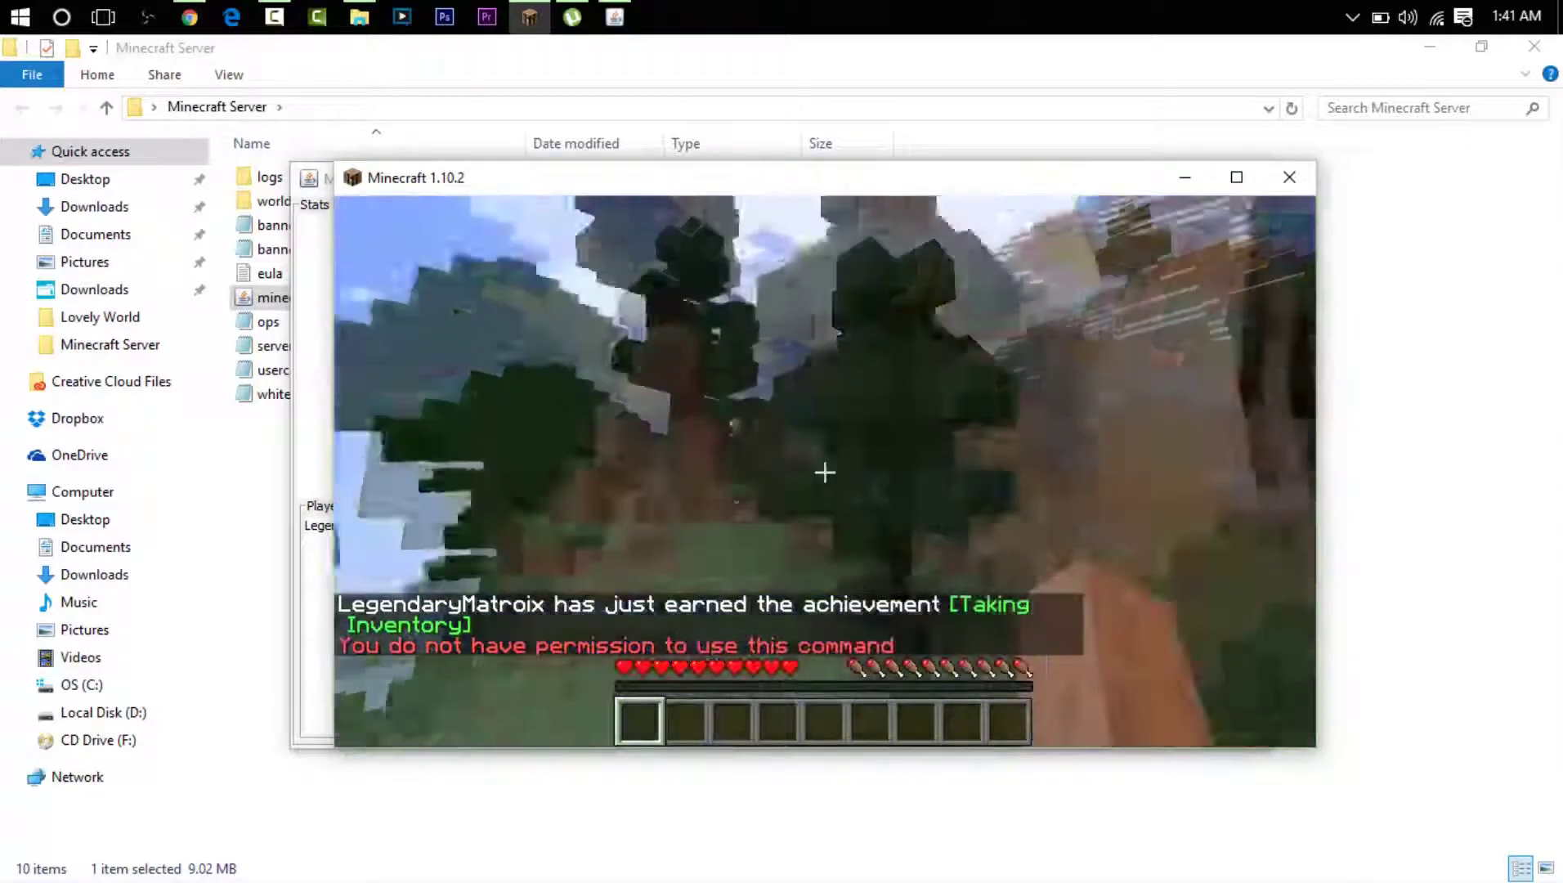
Turn clouds off in the video settings and return to the game.
key(Escape)
click(764, 535)
click(642, 463)
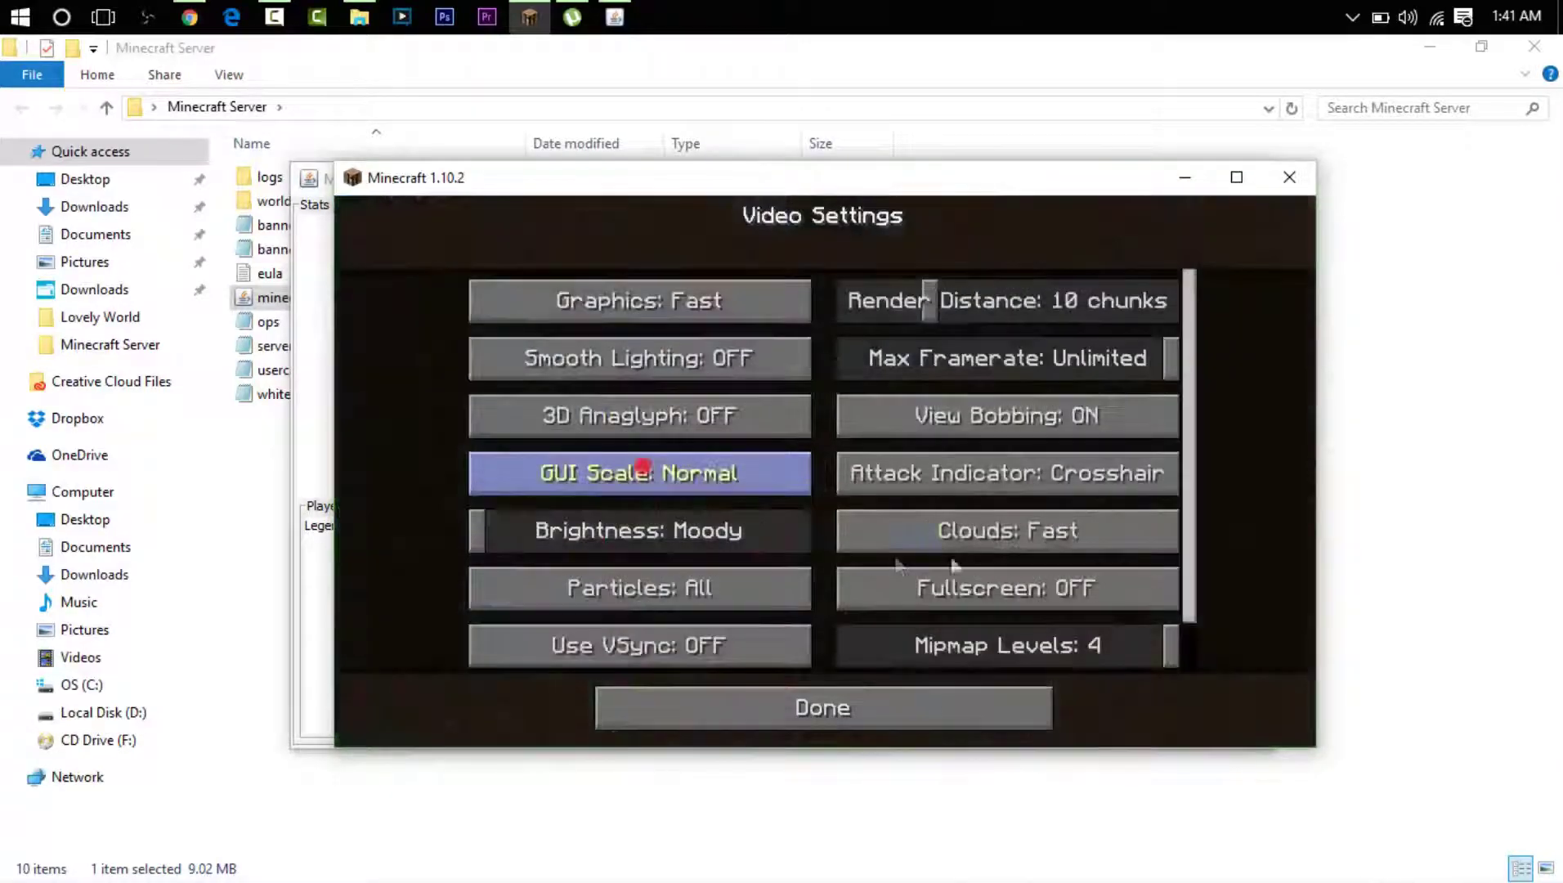
scroll(740, 490, down, 1)
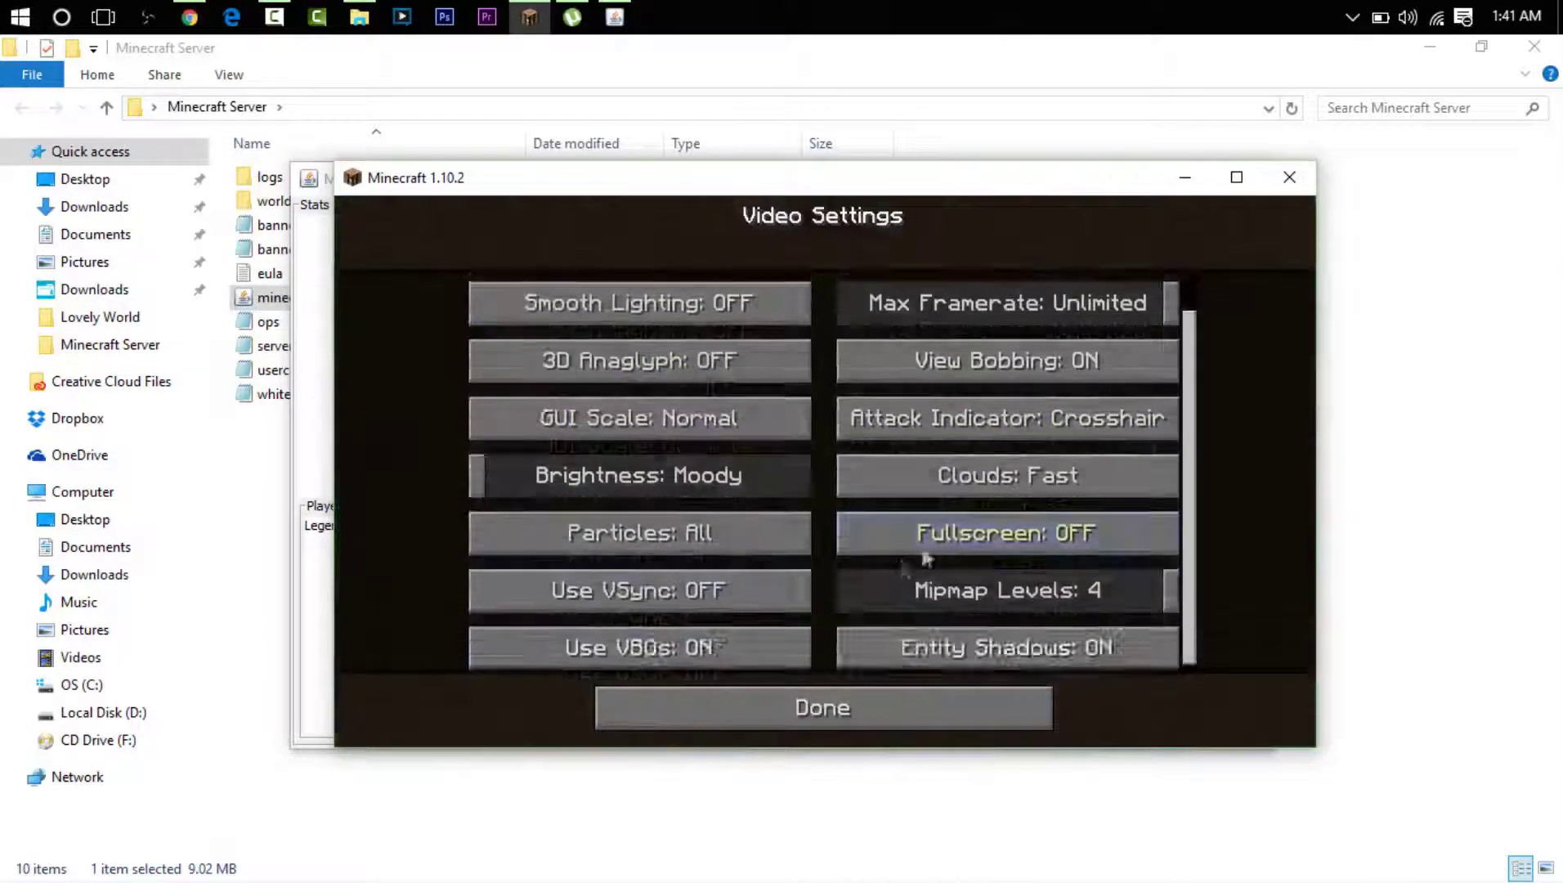
click(985, 476)
click(981, 474)
key(Escape)
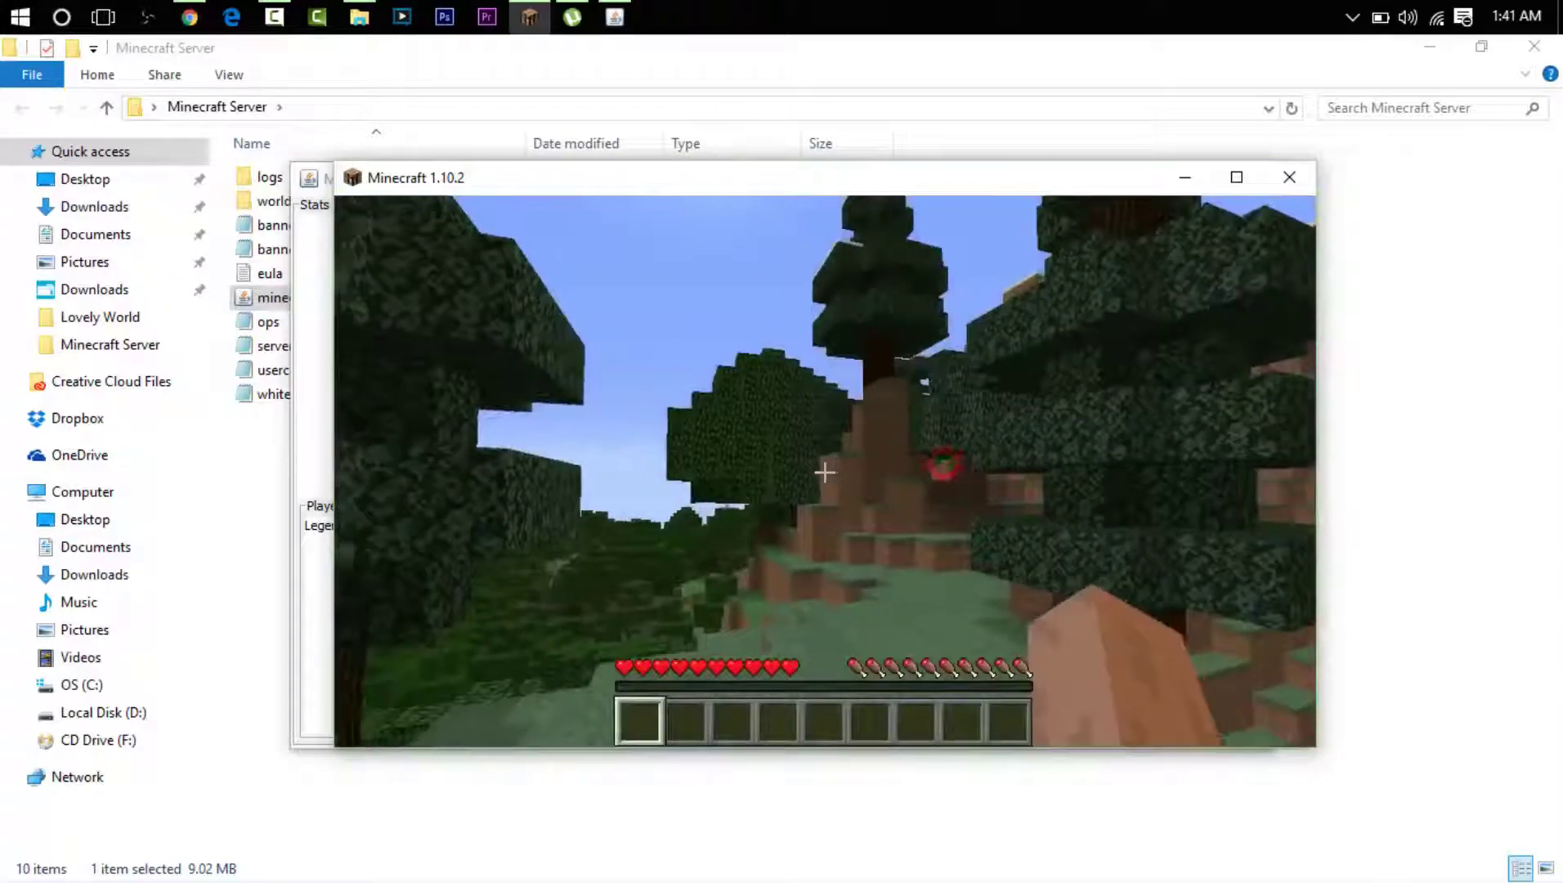
Walk around the server world, try to open it to LAN, and resume playing.
key(w)
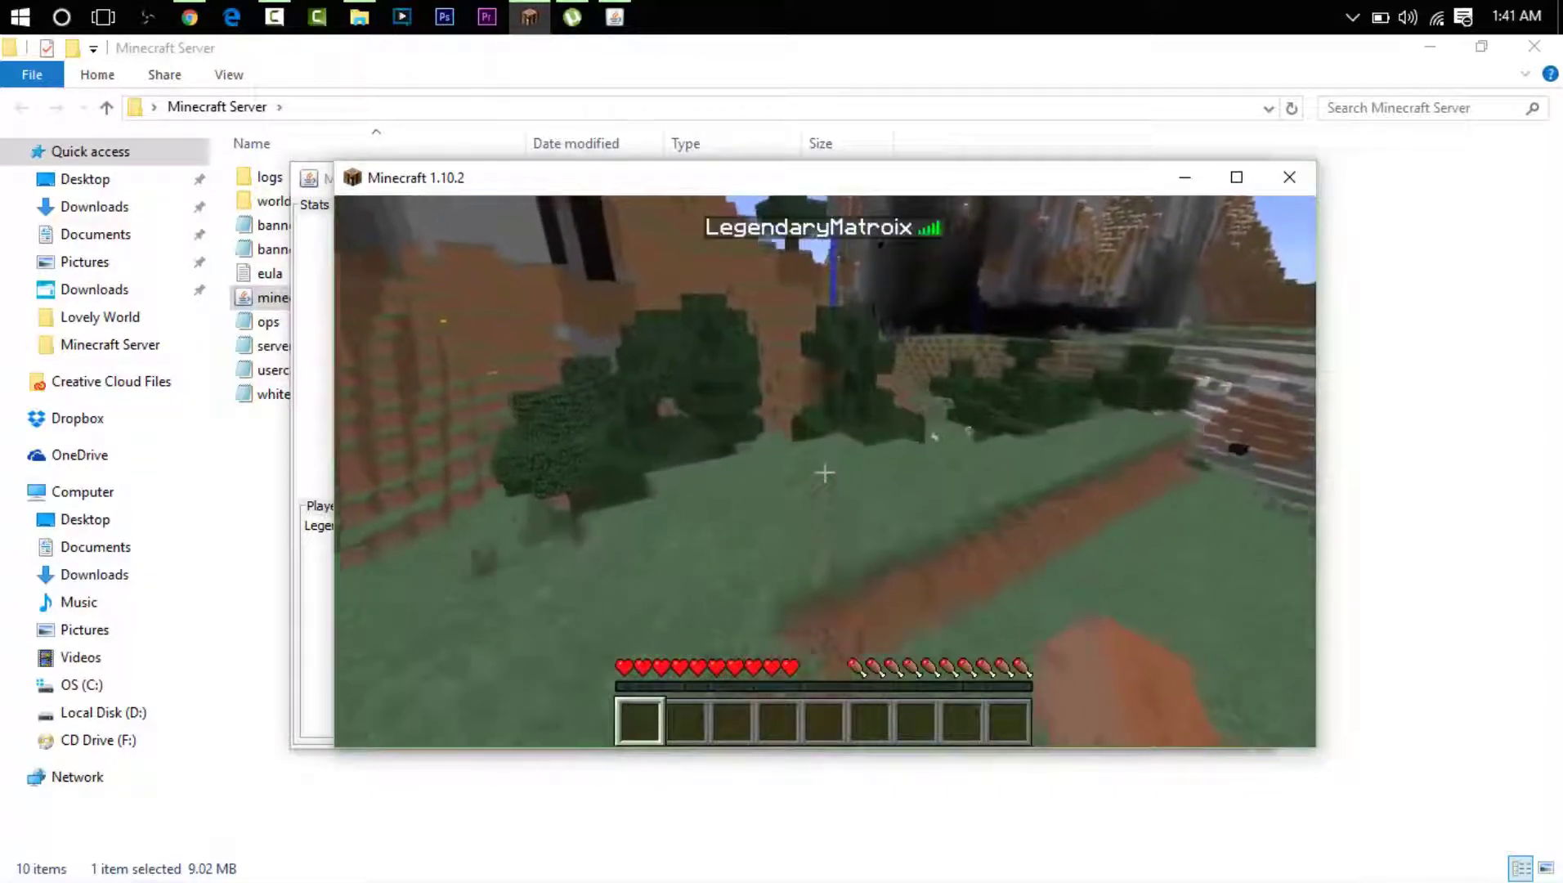
key(Escape)
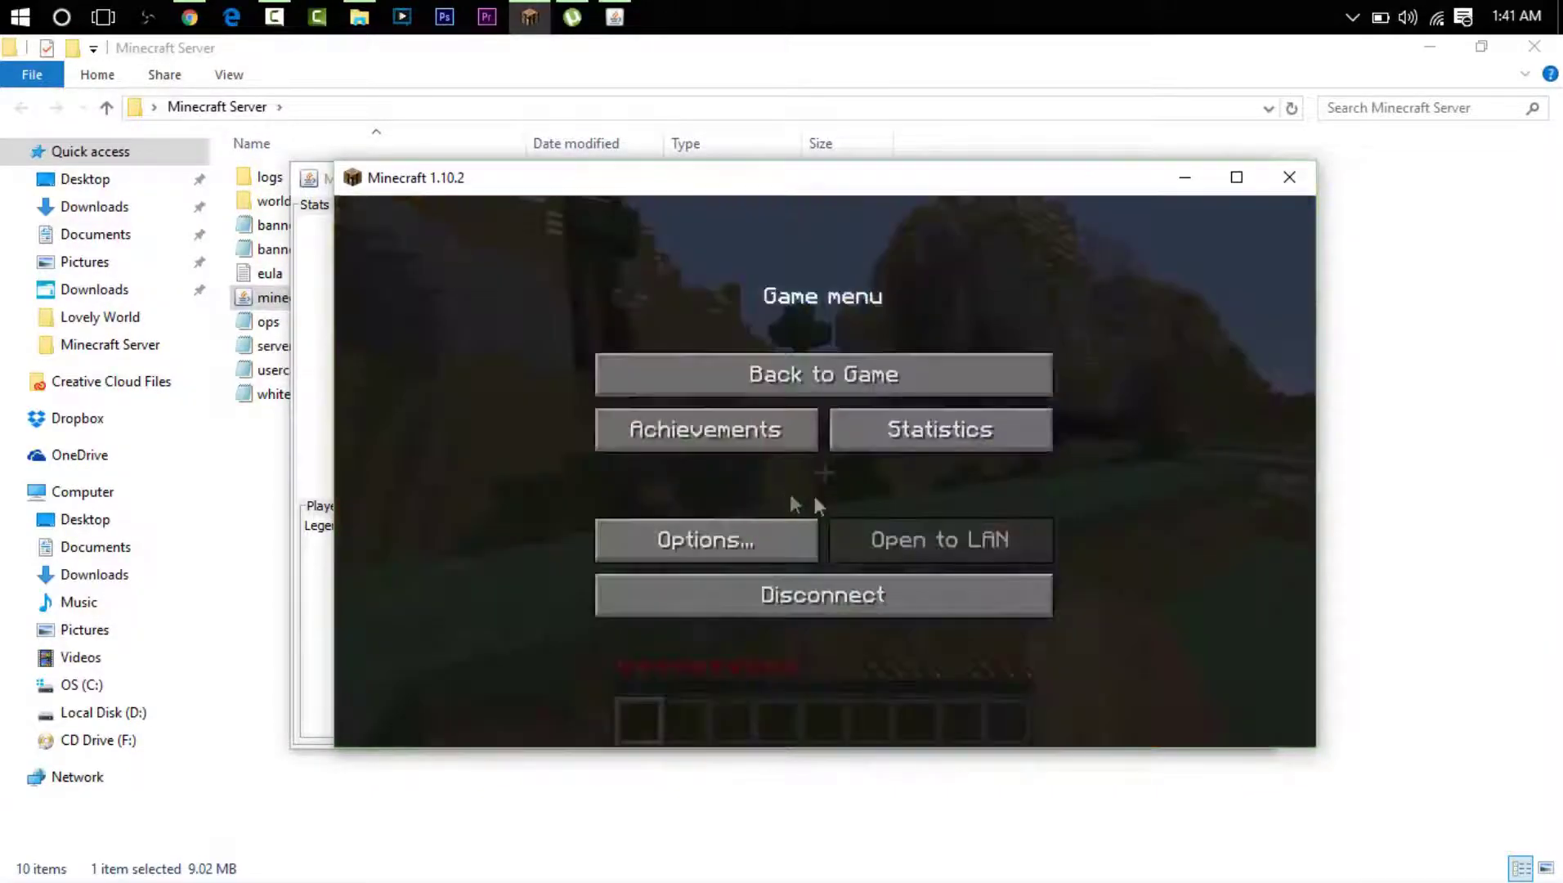
click(886, 527)
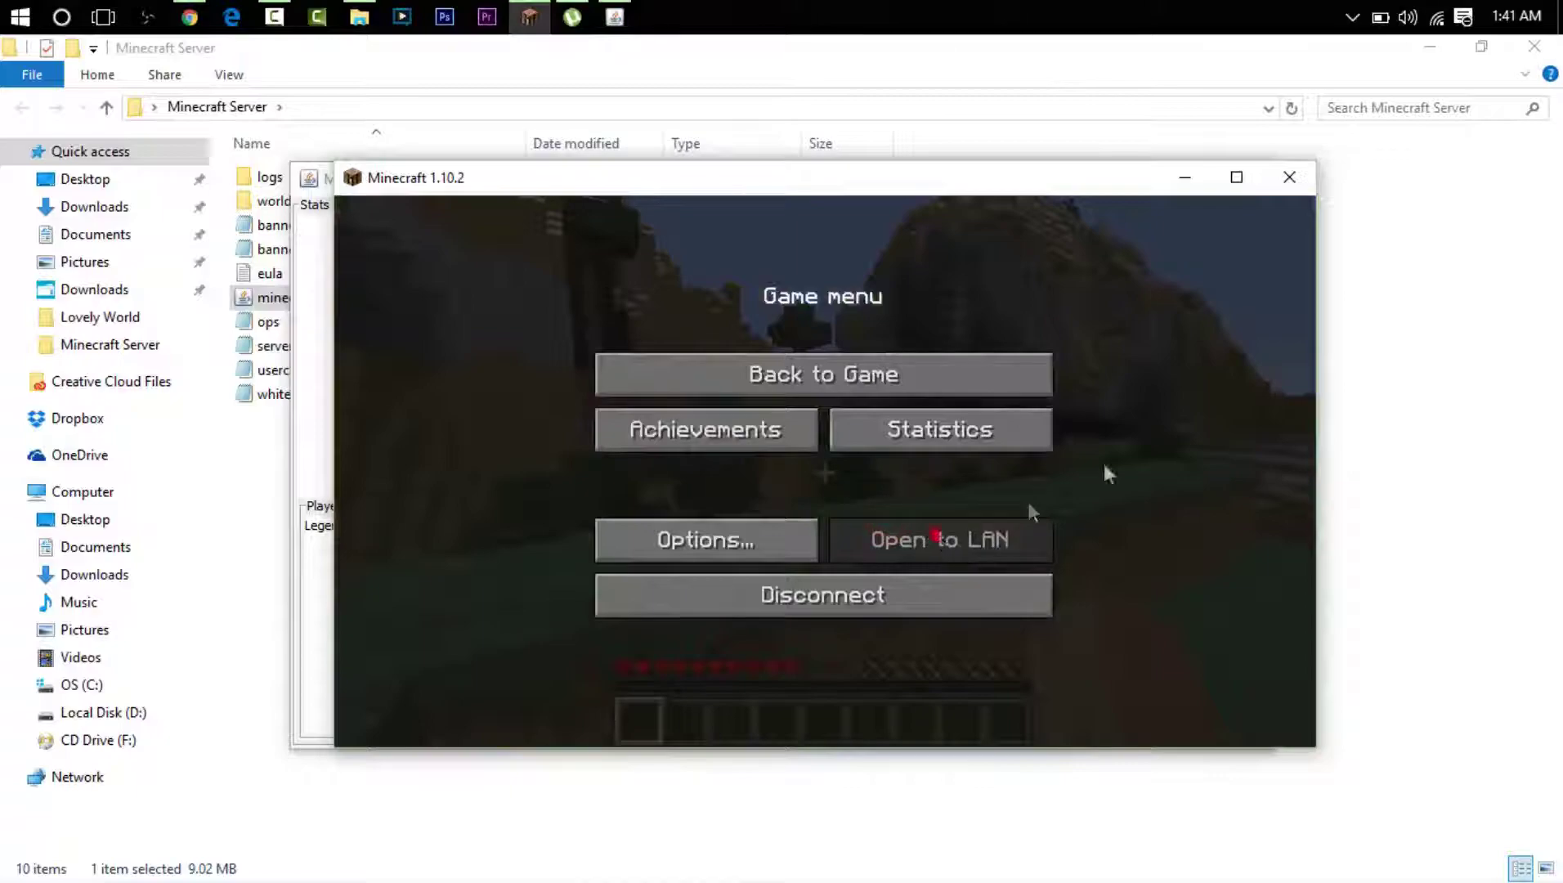
key(Escape)
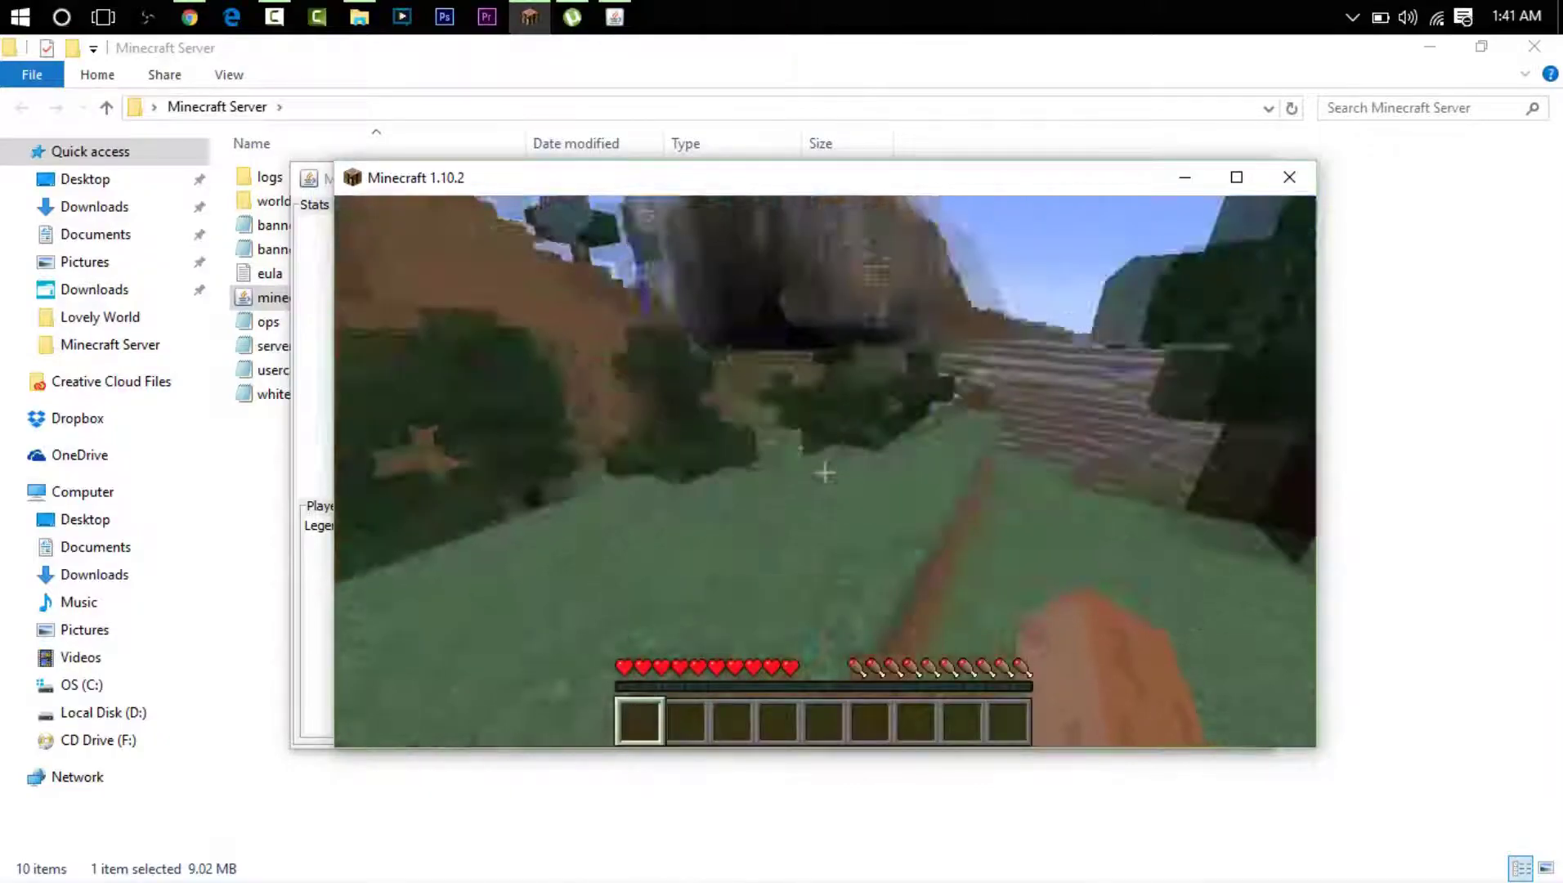
Try to run the /op command for the player's own username in the game chat.
text(/gamemode 1)
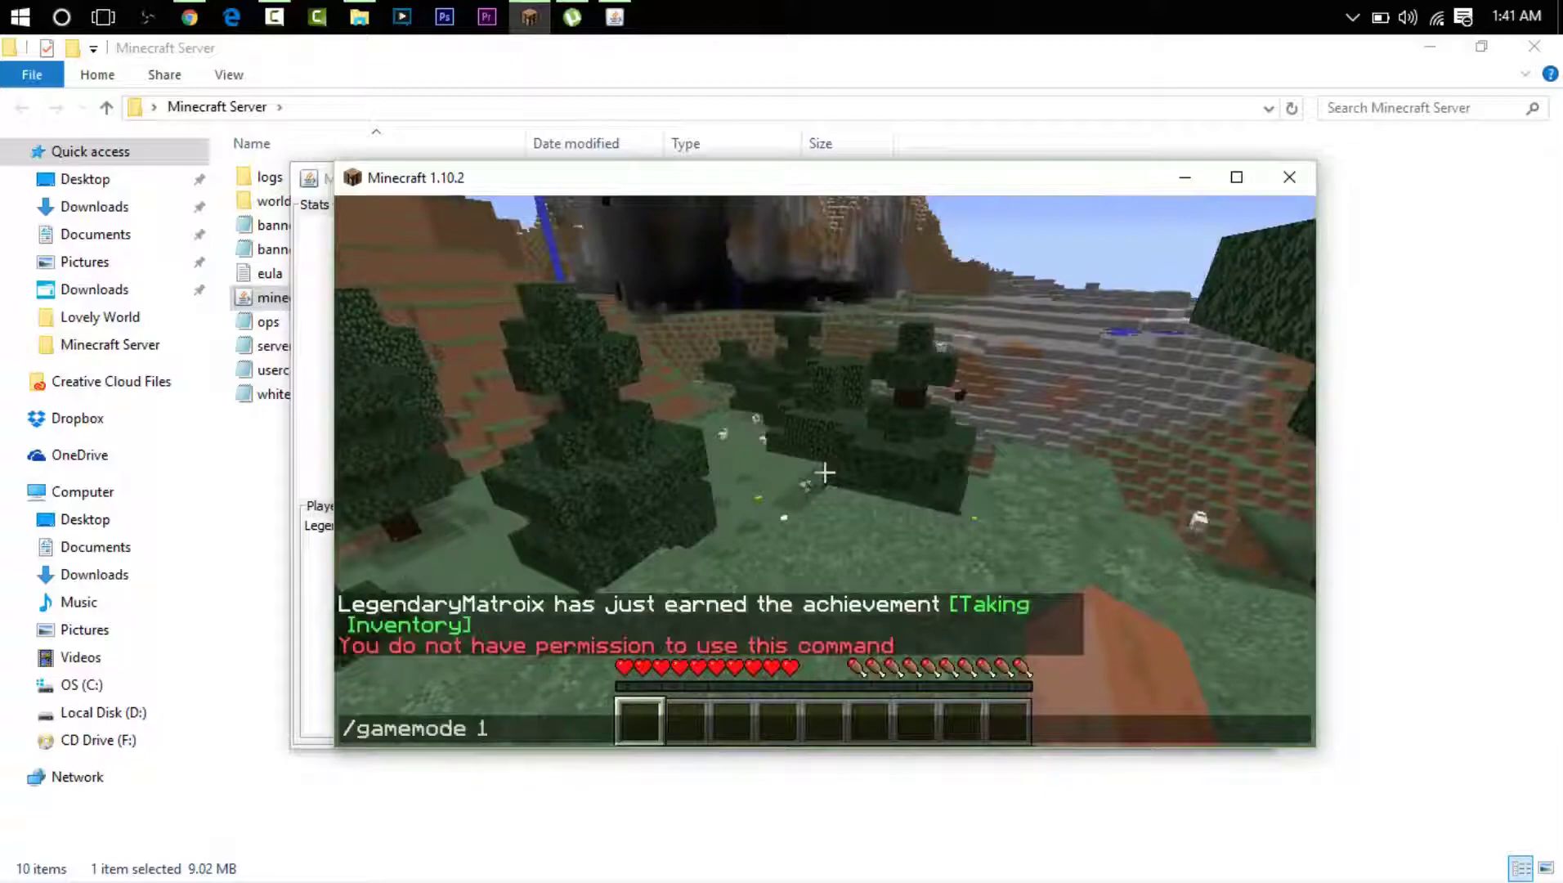
key(Escape)
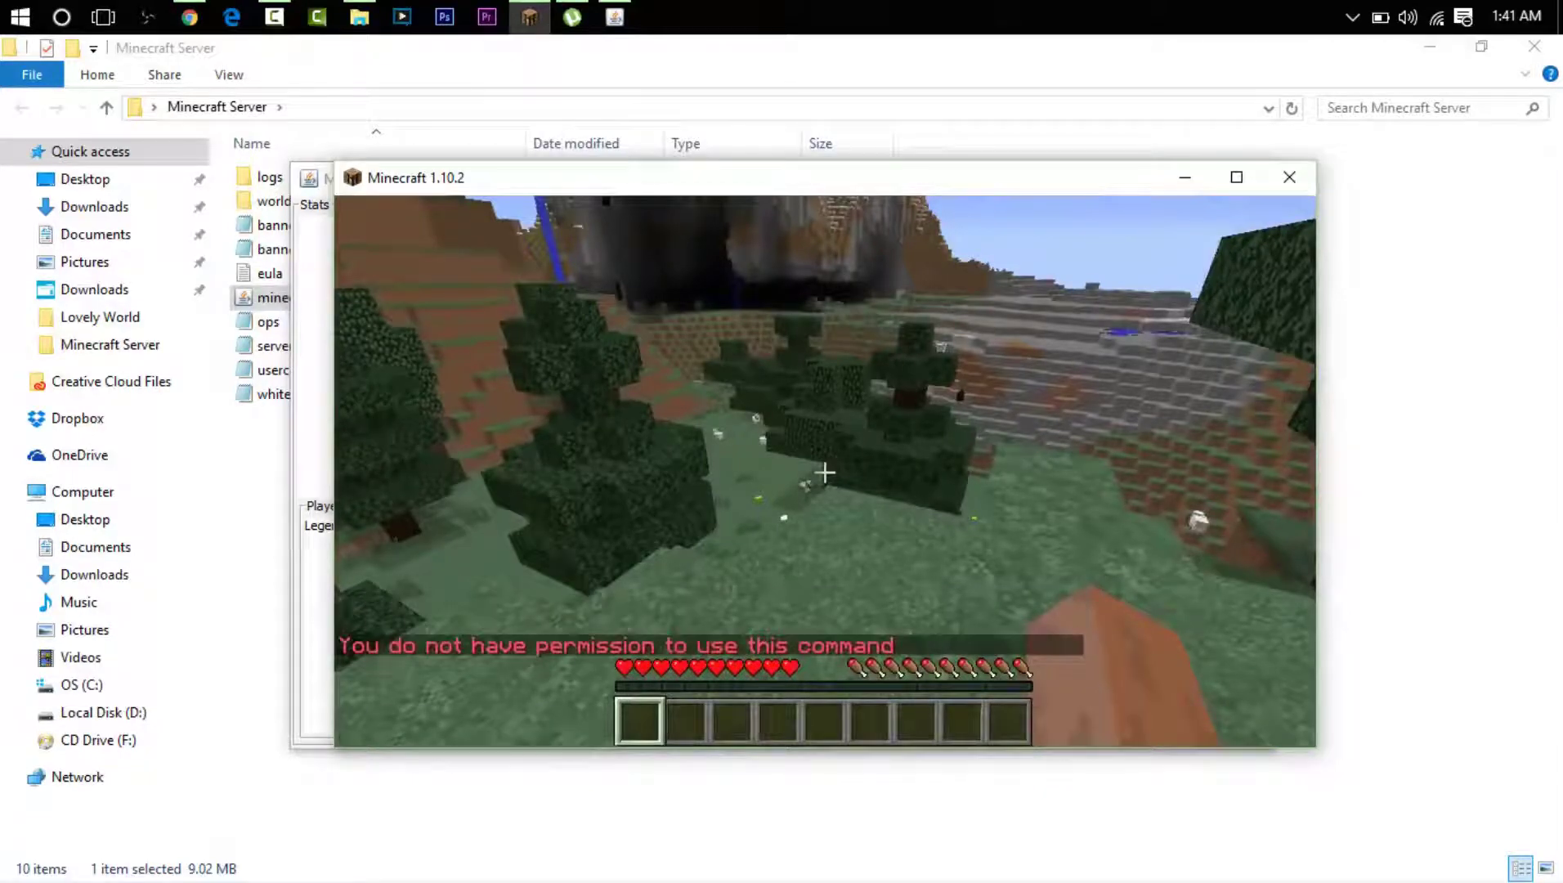
text(/op legendarymatroix)
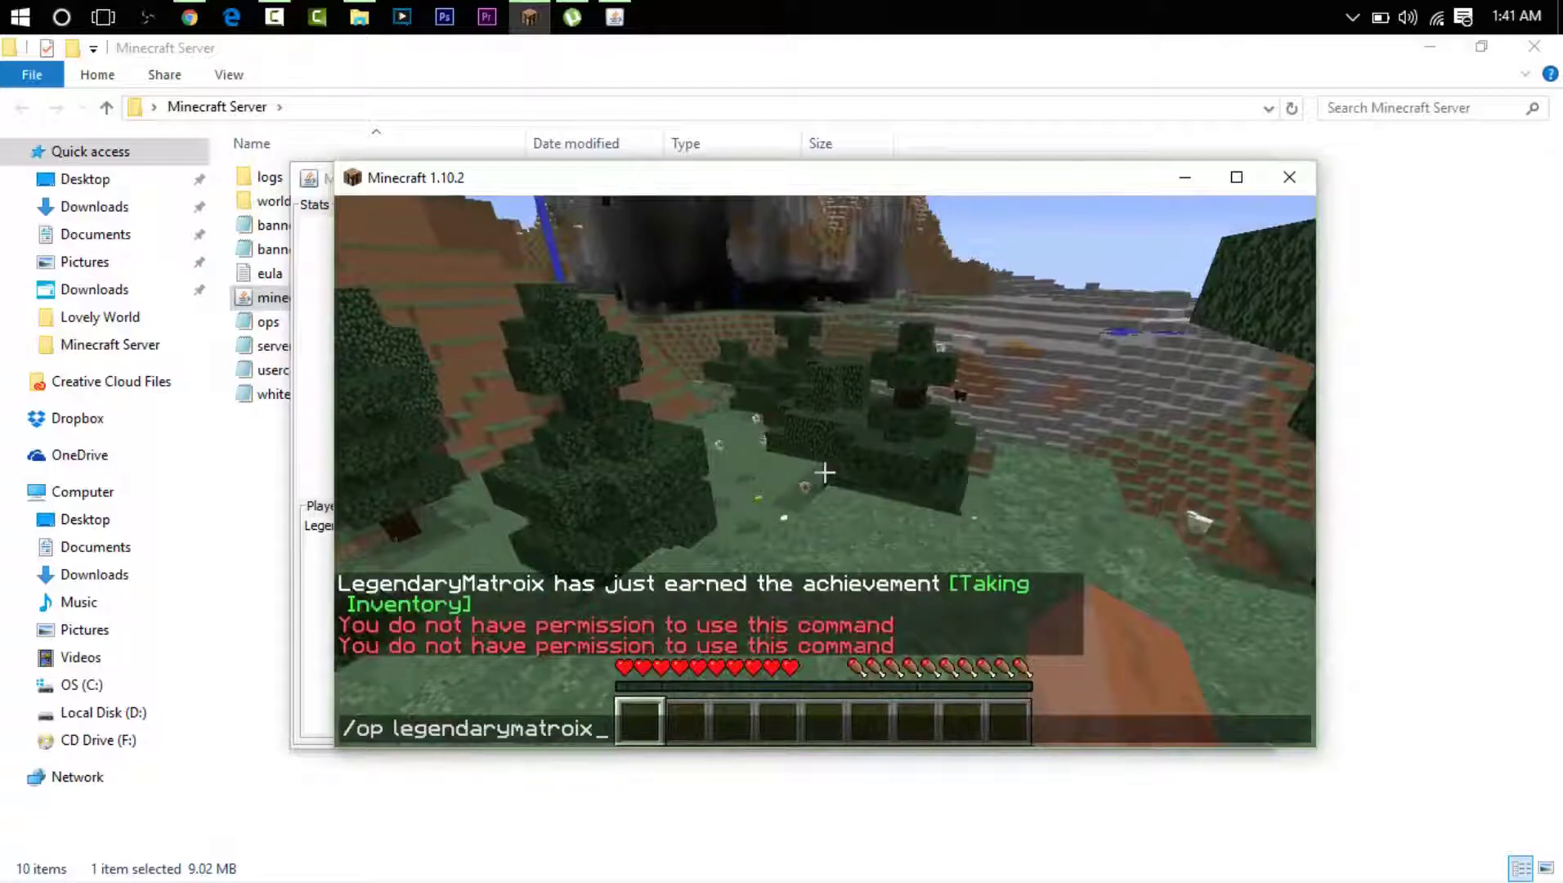
key(Escape)
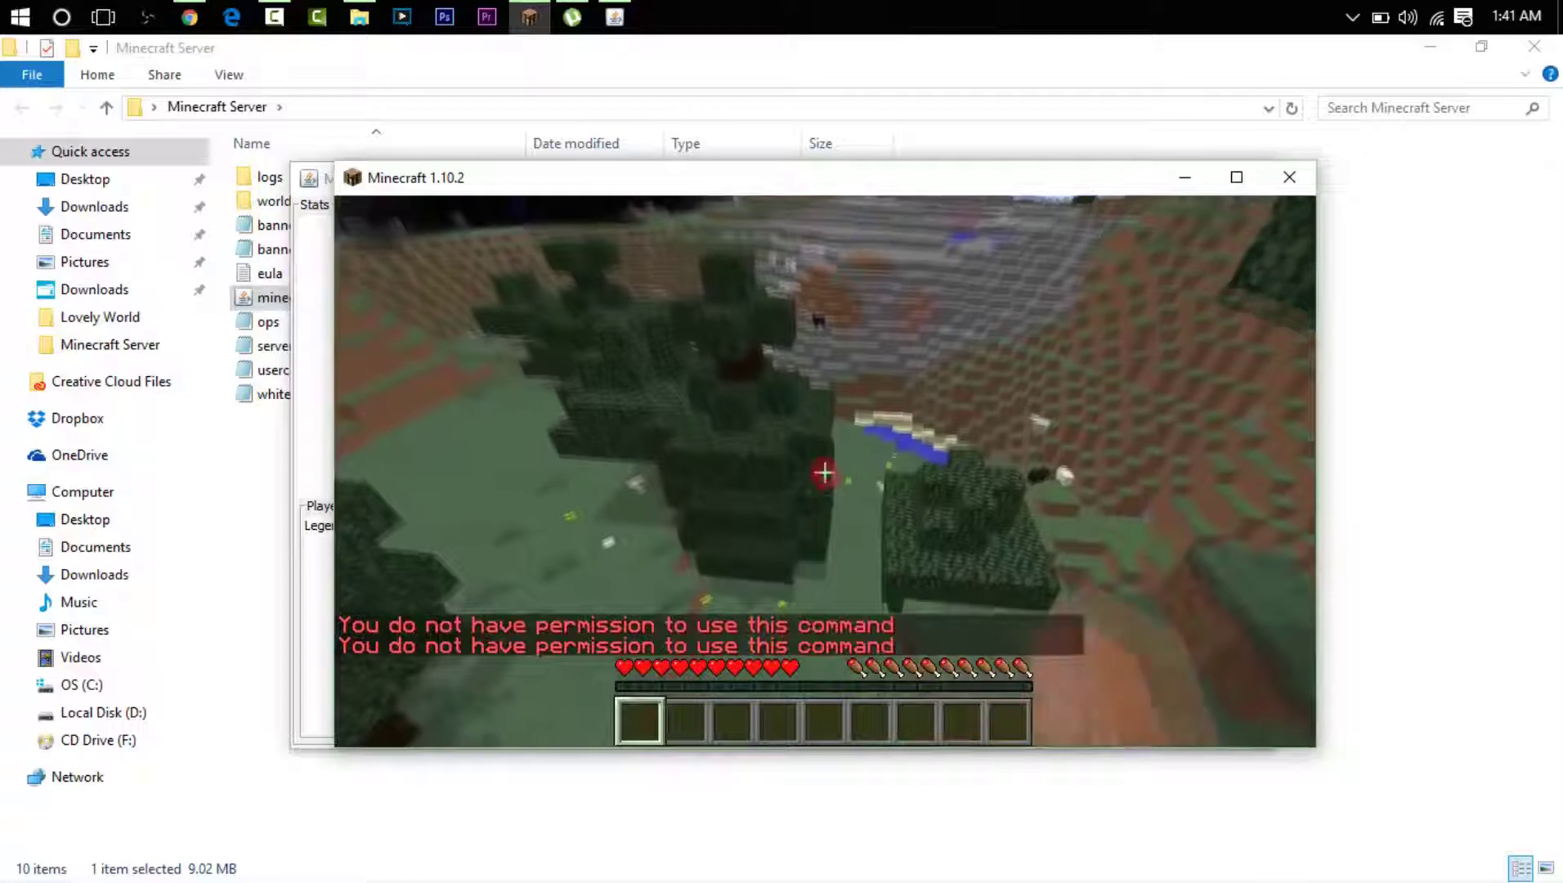
Switch to the Minecraft server console and grant the player operator rights with the op command and their username.
key(alt+Tab)
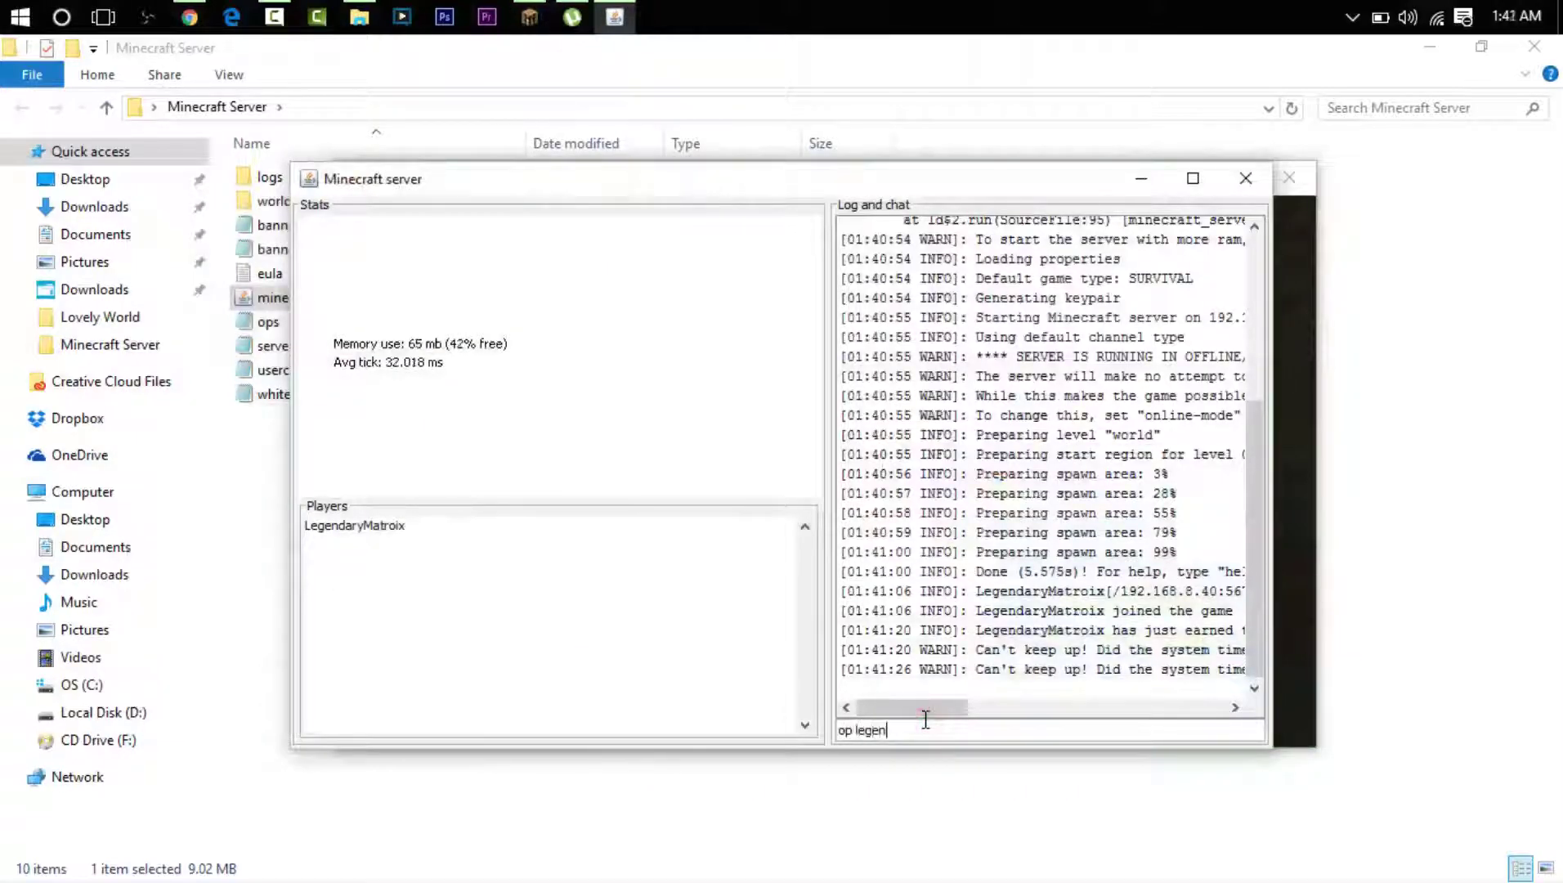
click(926, 720)
text(op legendarymatroix)
key(Return)
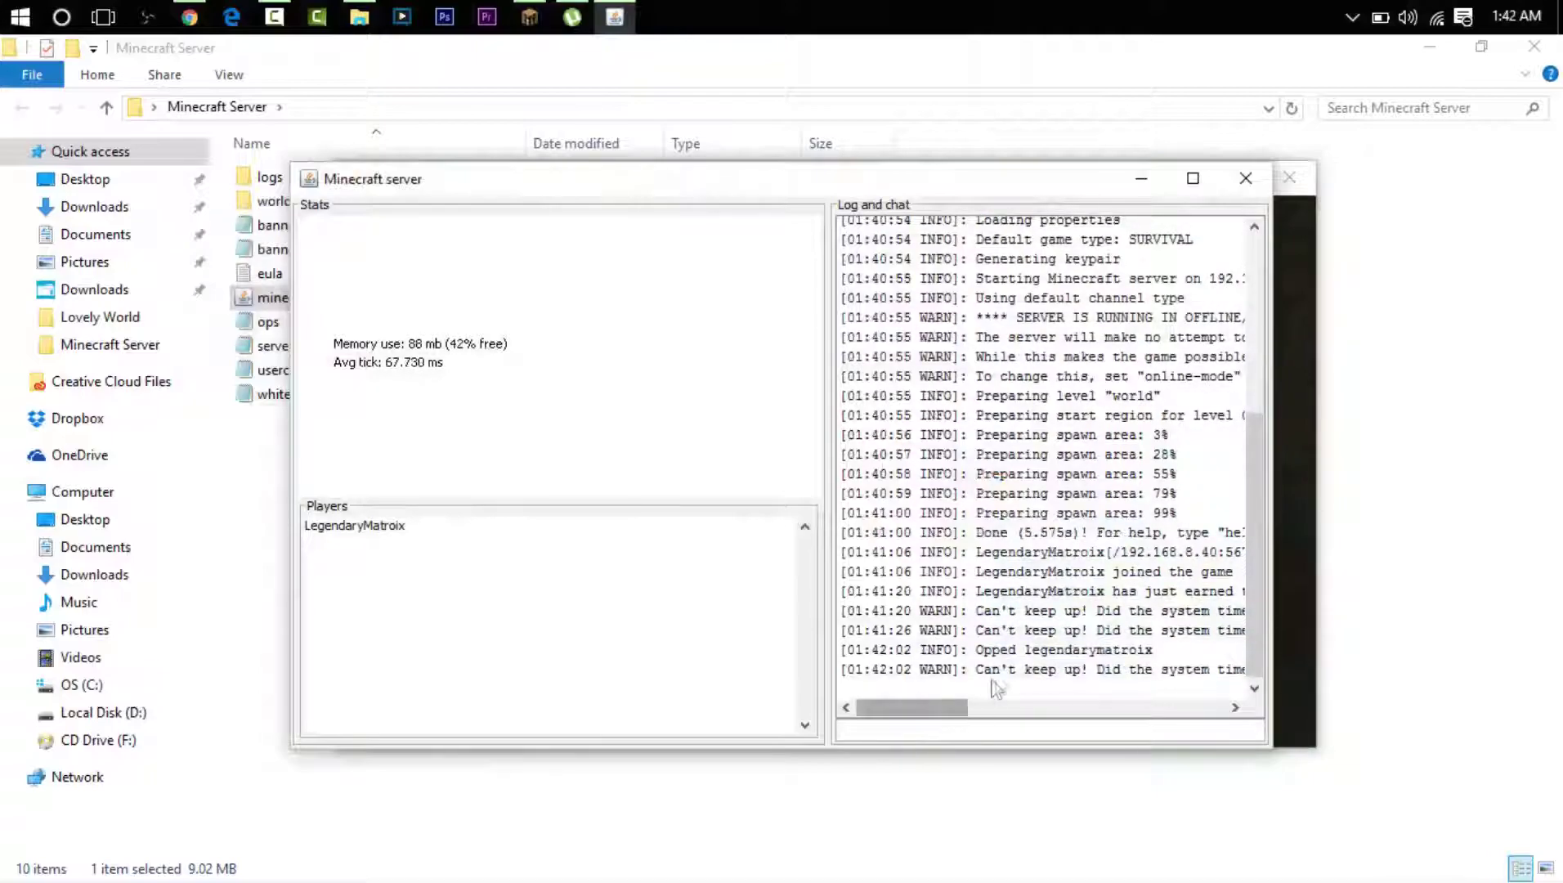
Switch back to the Minecraft game and change to Creative Mode with the command /gamemode 1.
key(alt+Tab)
key(Escape)
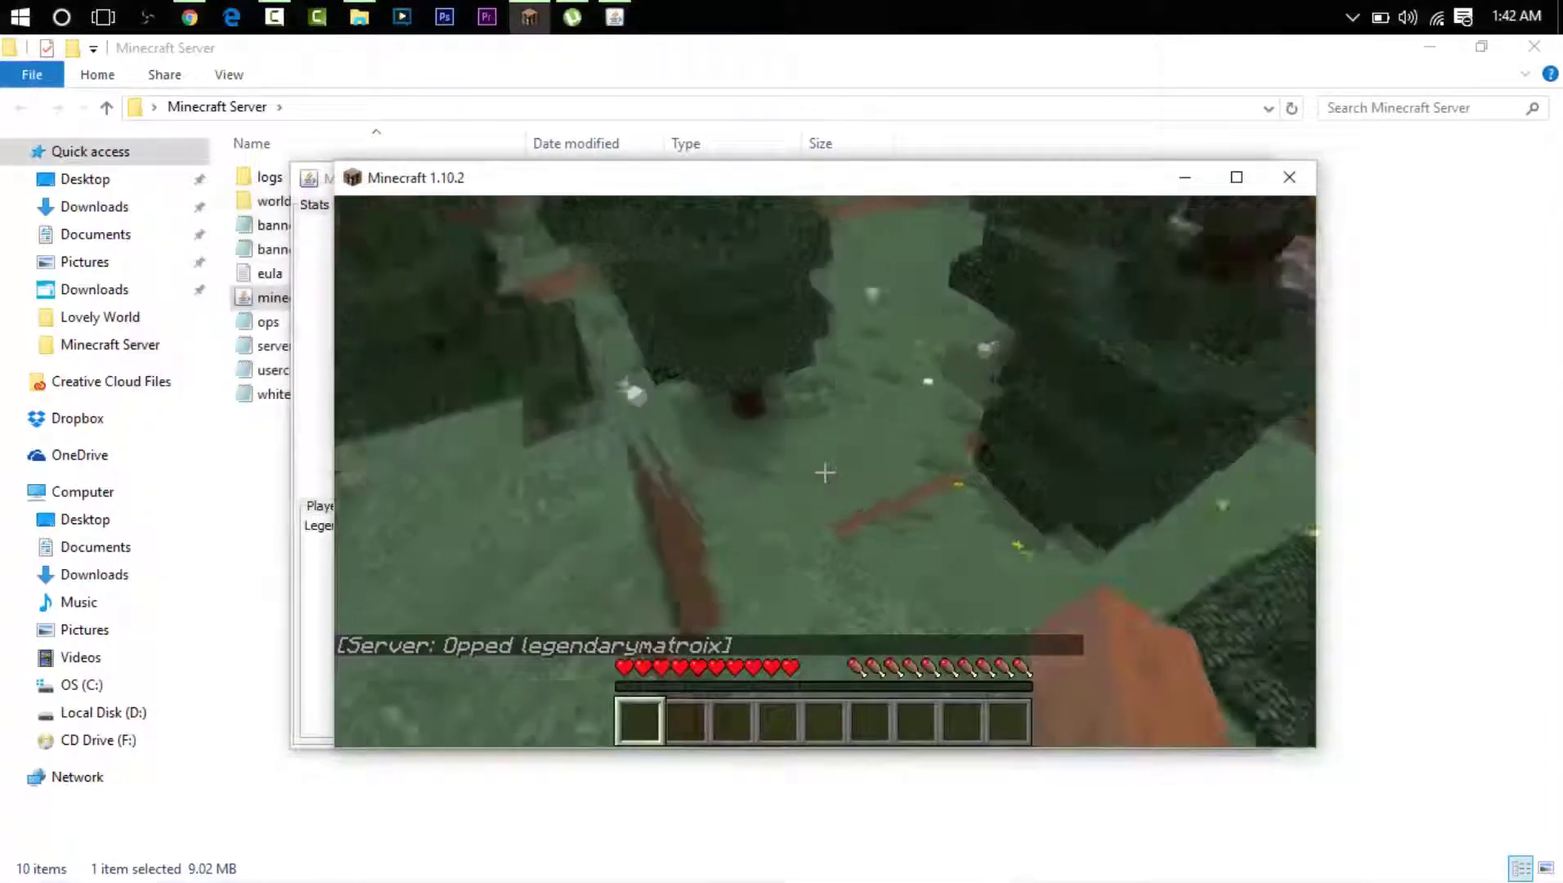
key(slash)
text(gamemode )
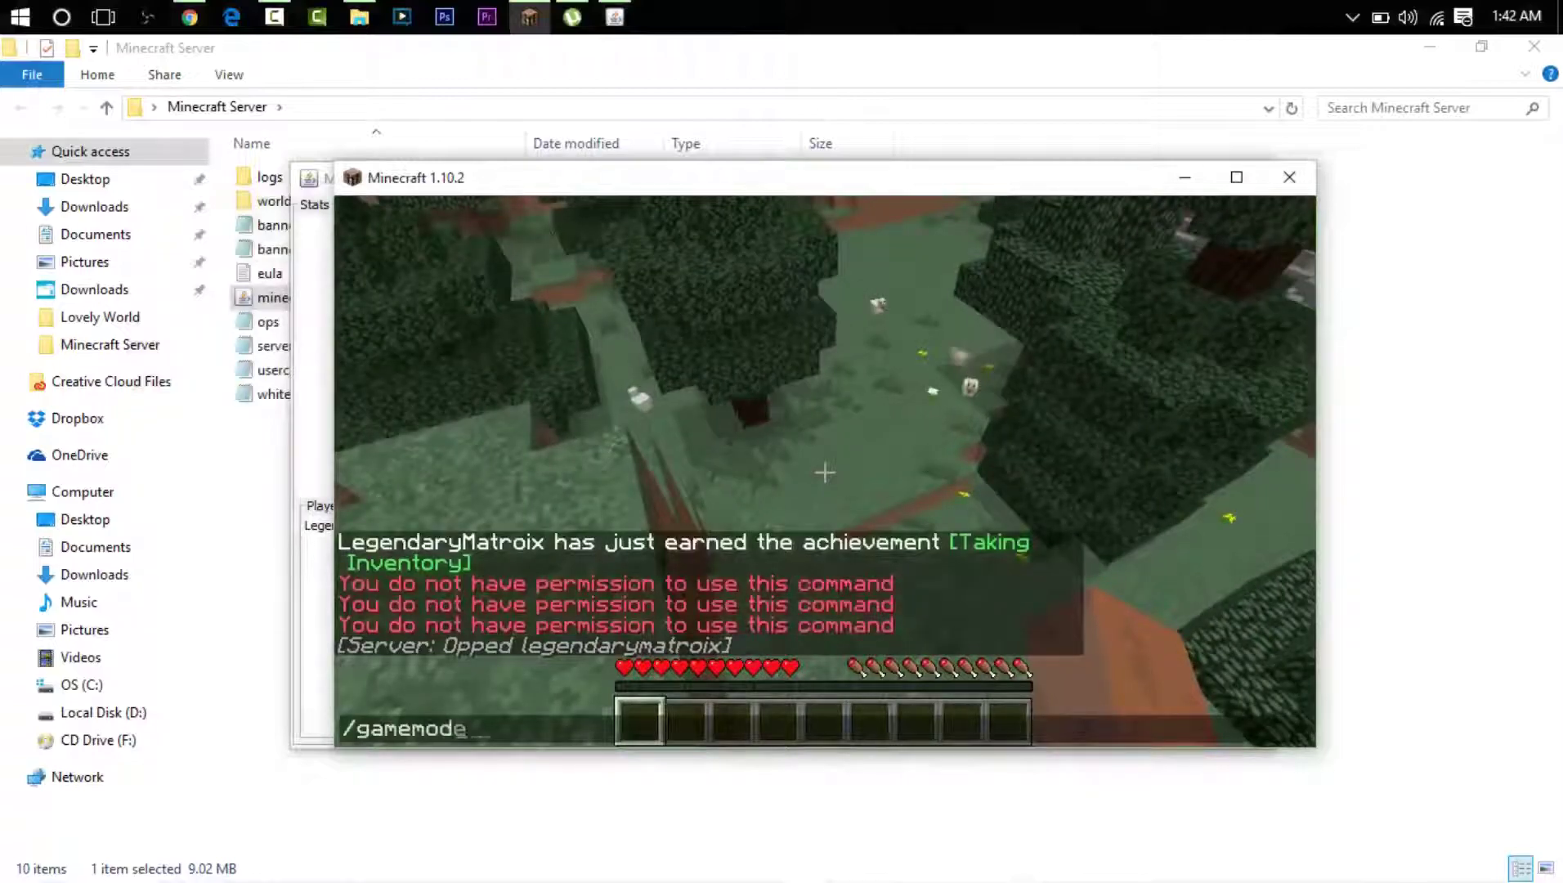
text(1)
key(Return)
Take a stack of Birch Wood Planks from the creative inventory and place planks against the stone cliff.
key(F5)
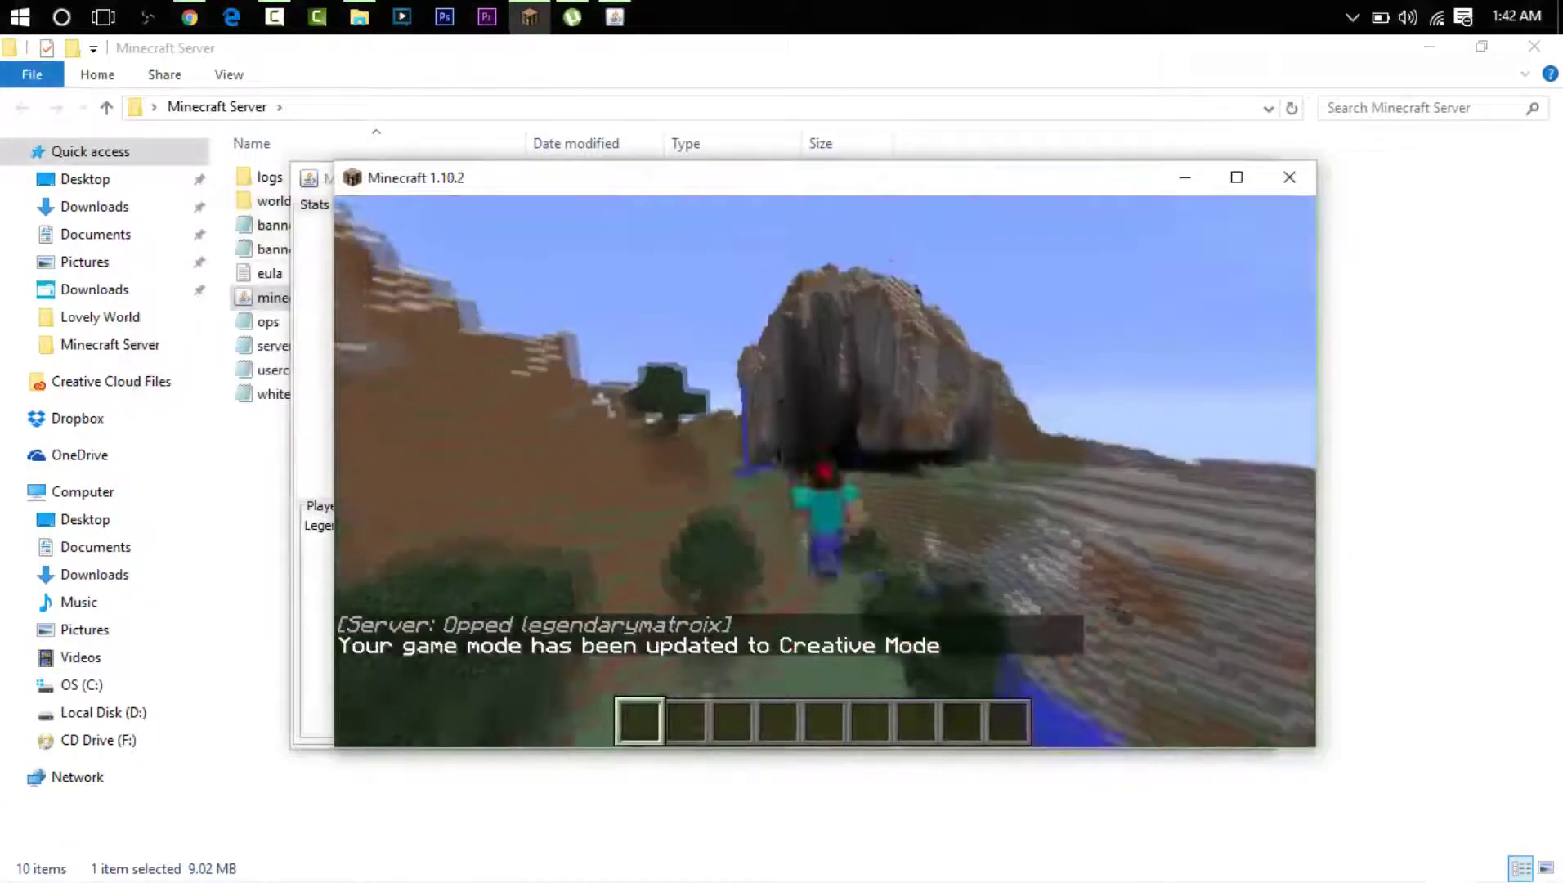
key(F5)
key(F5)
key(e)
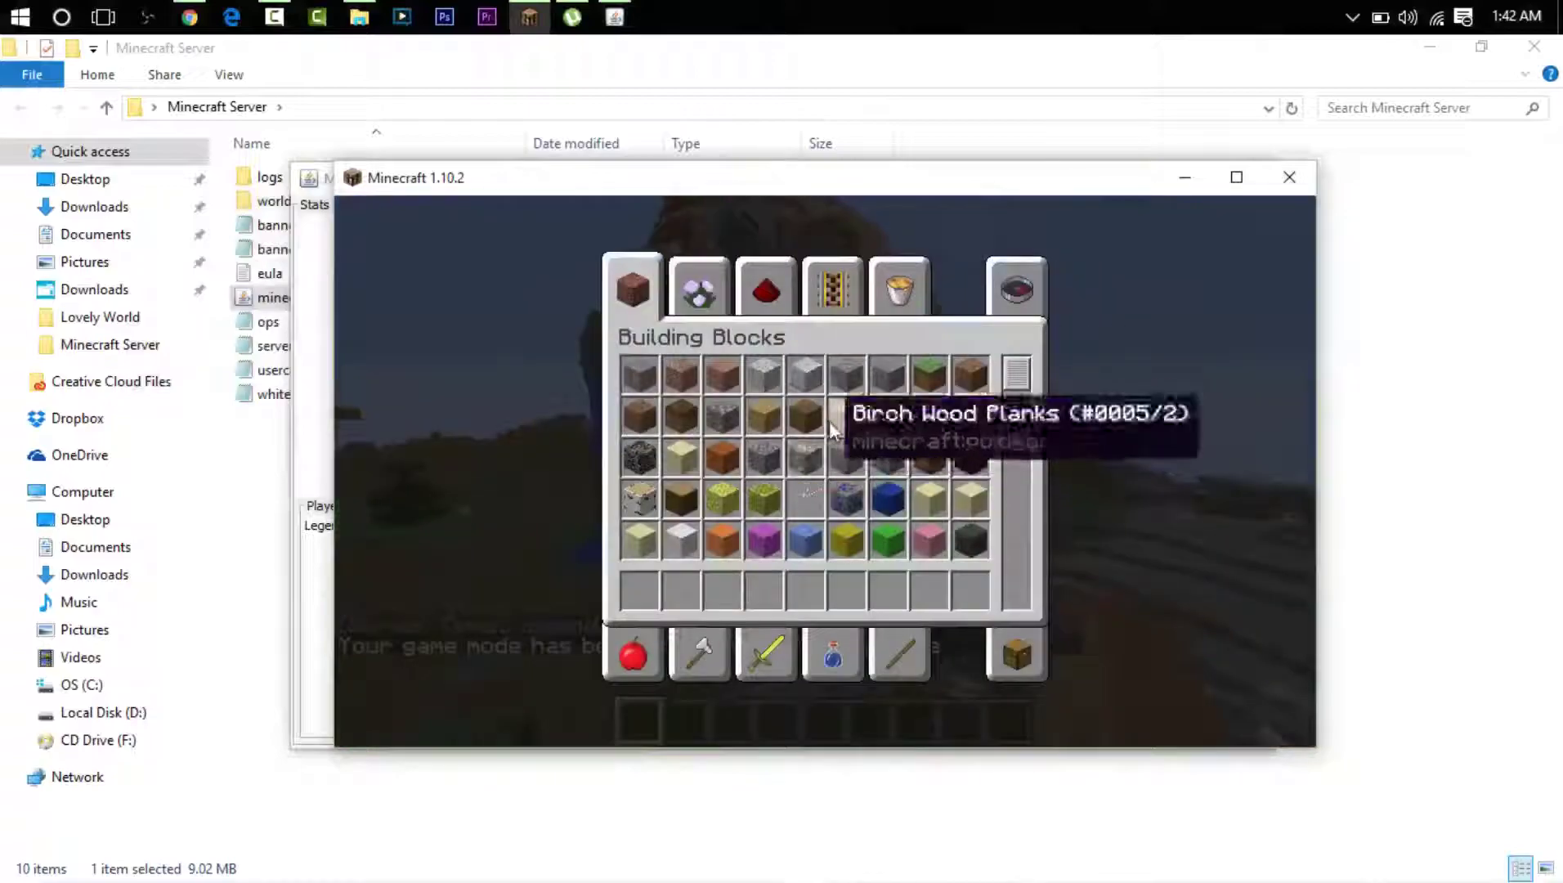
shift+click(832, 431)
key(e)
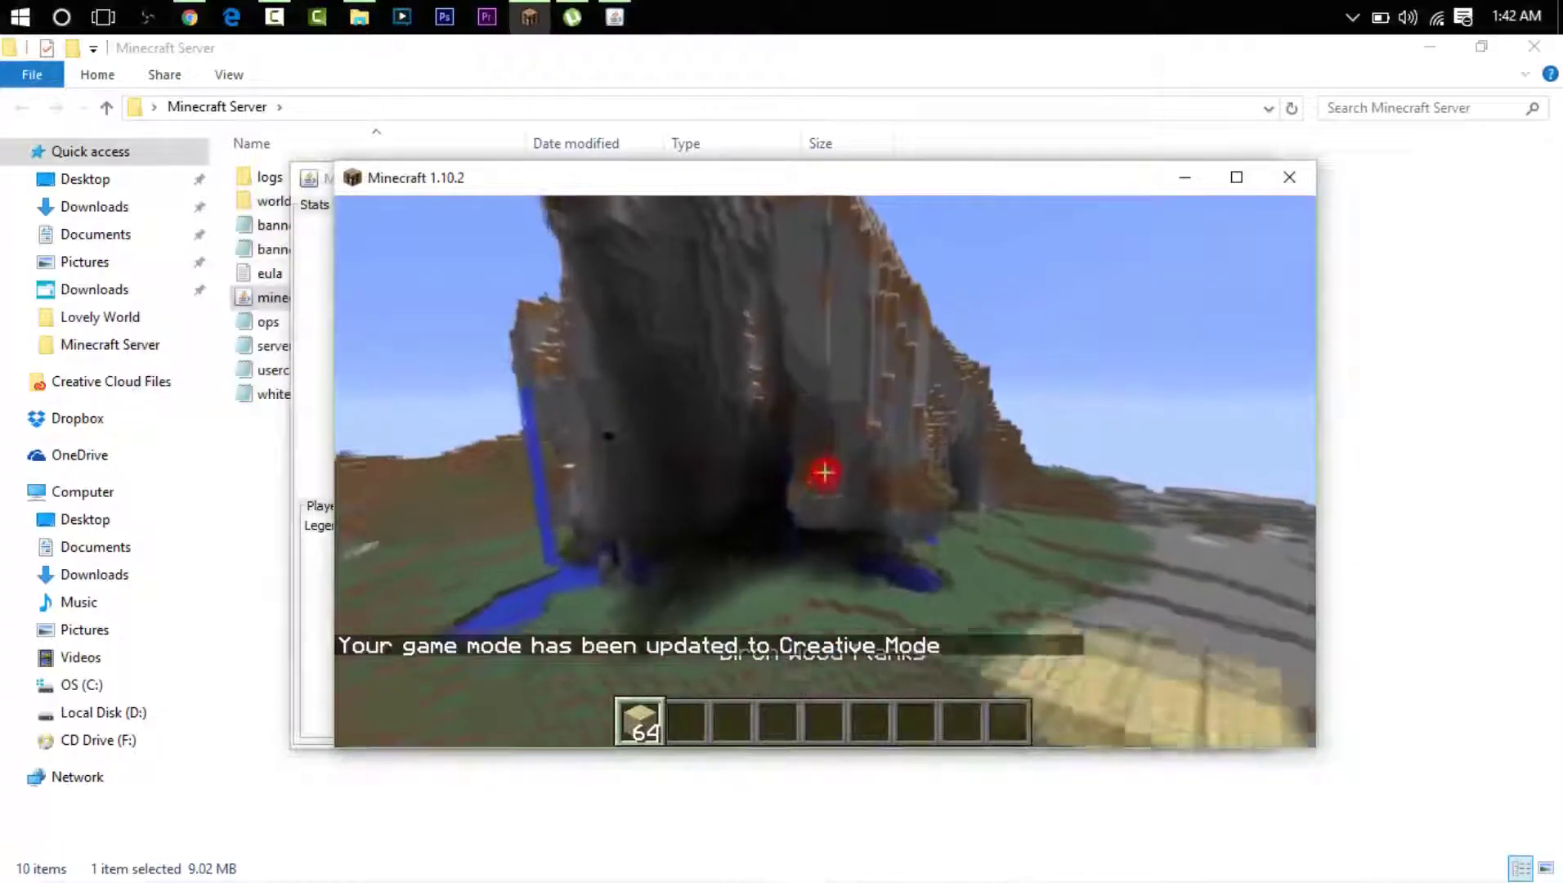
click(825, 473)
key(w)
right_click(824, 473)
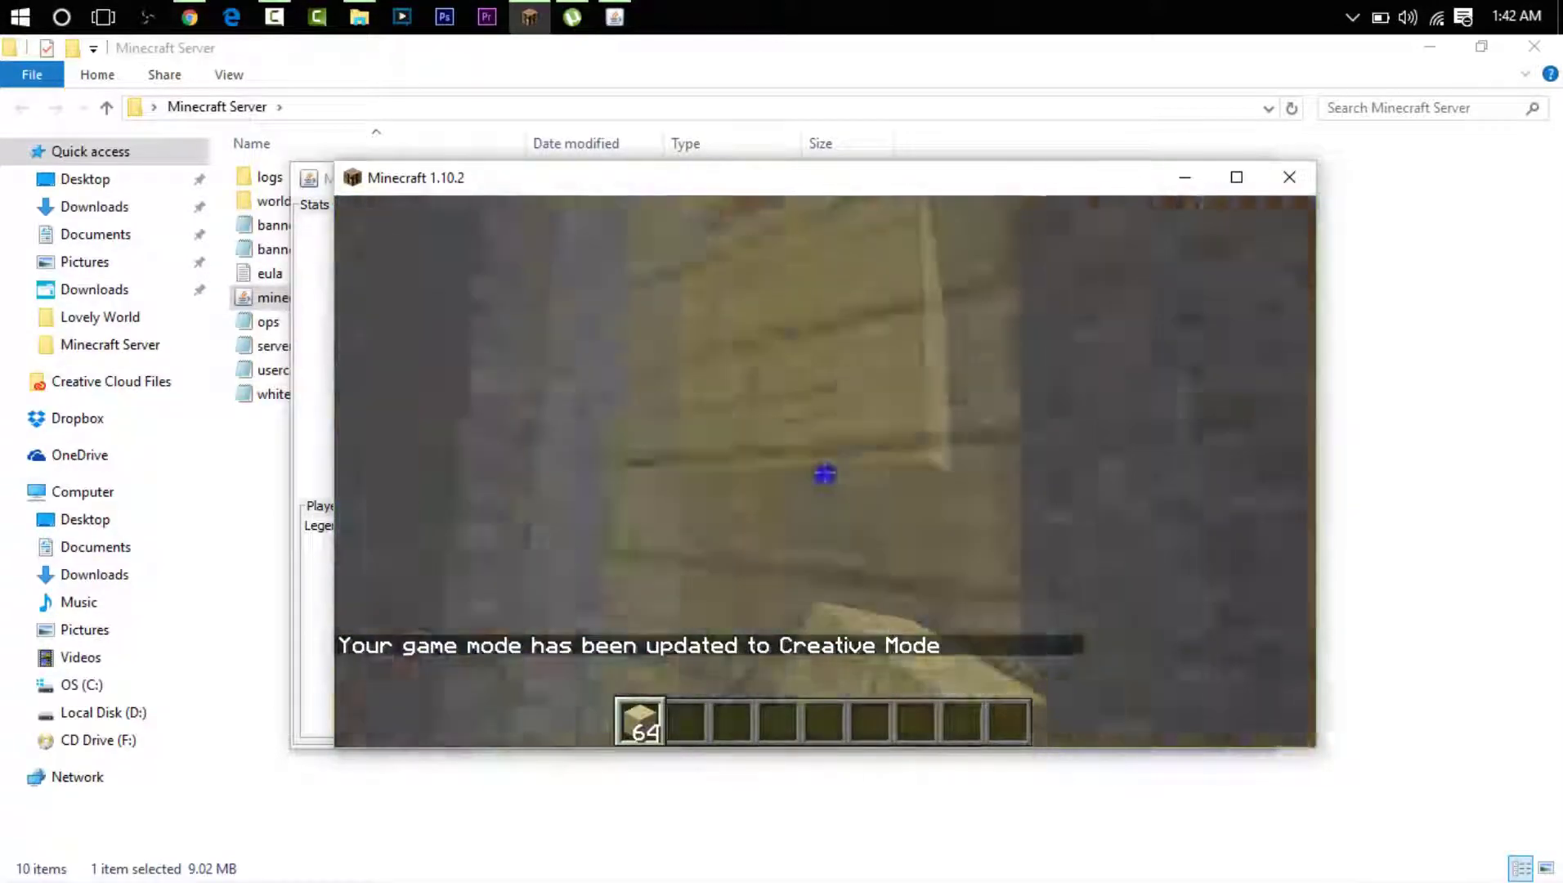
right_click(824, 473)
Assign a stack of Gold Ore to the second hotbar slot and place it on the cliff wall.
key(s)
key(e)
key(2)
key(e)
key(2)
right_click(824, 473)
right_click(825, 473)
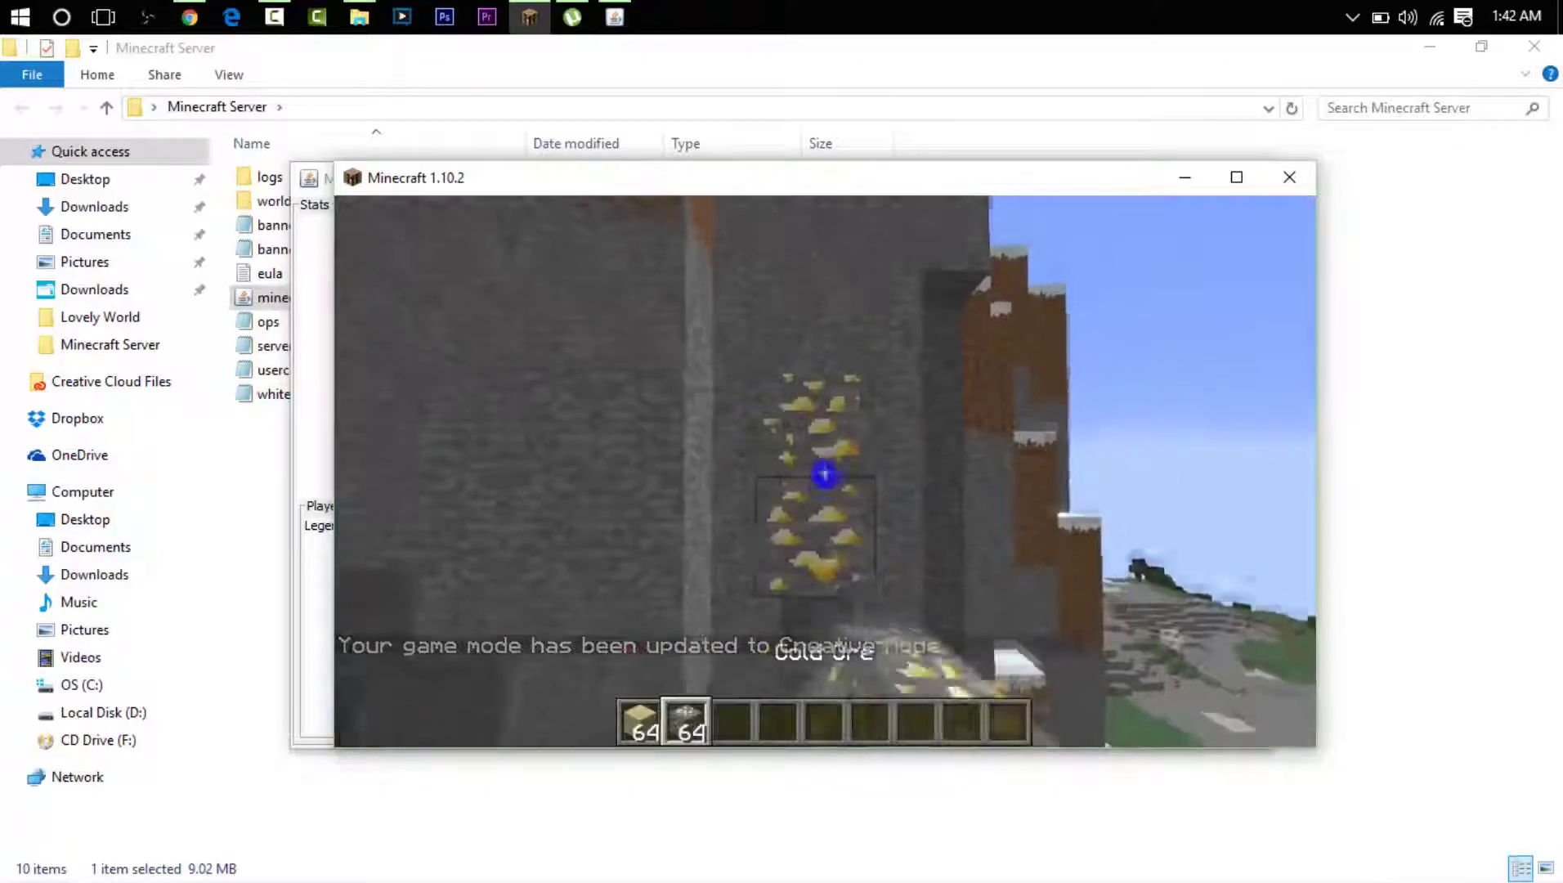
Add stacks of iron ore and Lapis Lazuli Ore to the third and fourth hotbar slots.
key(e)
shift+click(846, 457)
key(e)
key(3)
key(e)
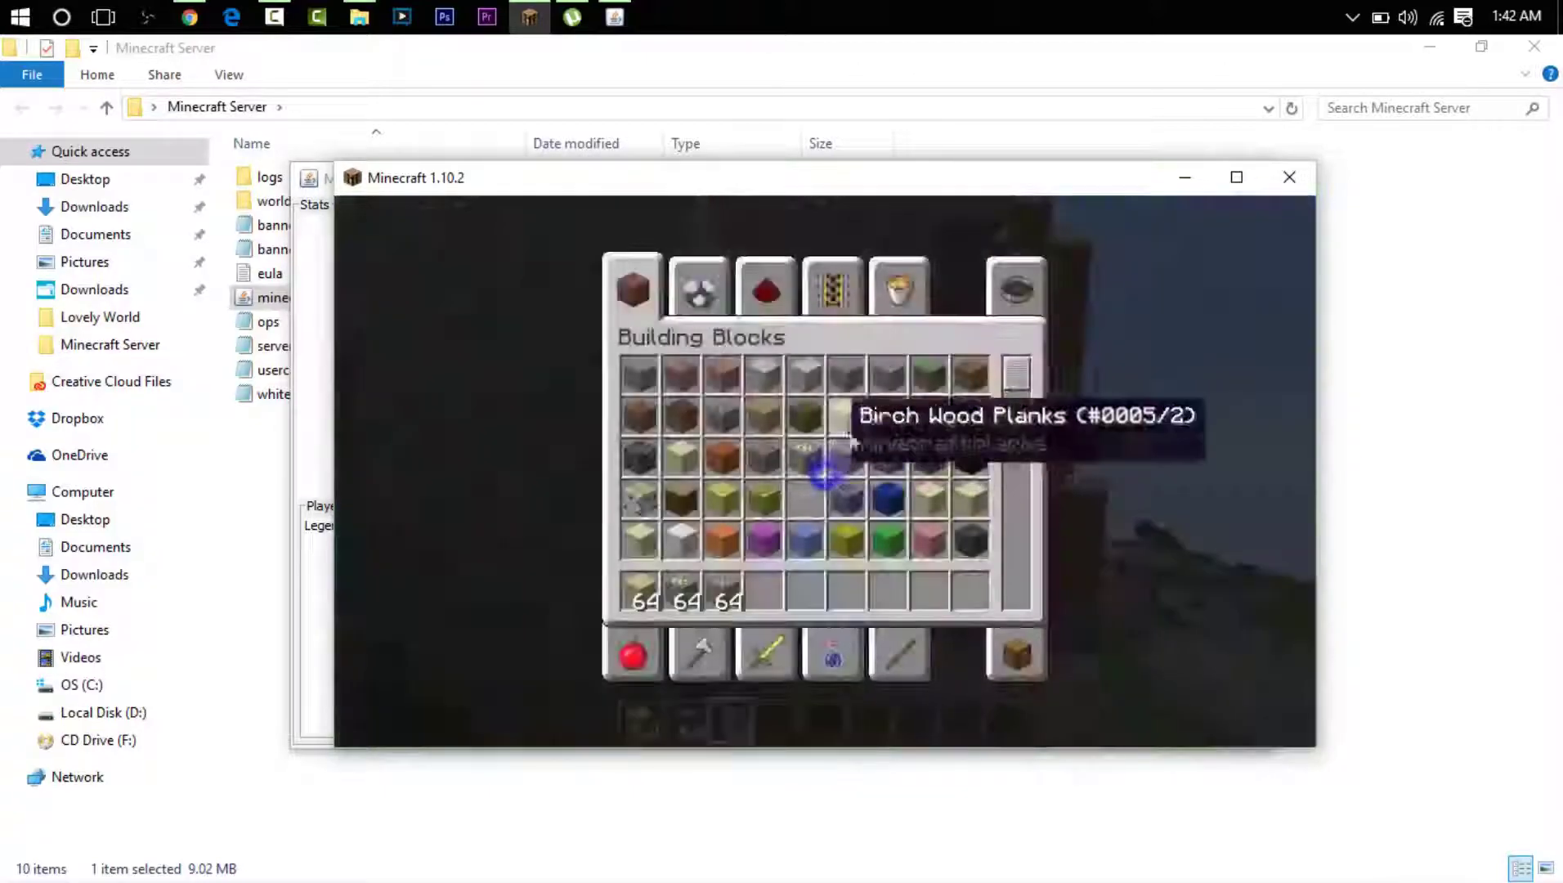
shift+click(860, 494)
key(e)
key(4)
key(7)
Replace the second hotbar slot with Coal Ore and place it on the cliff wall.
key(e)
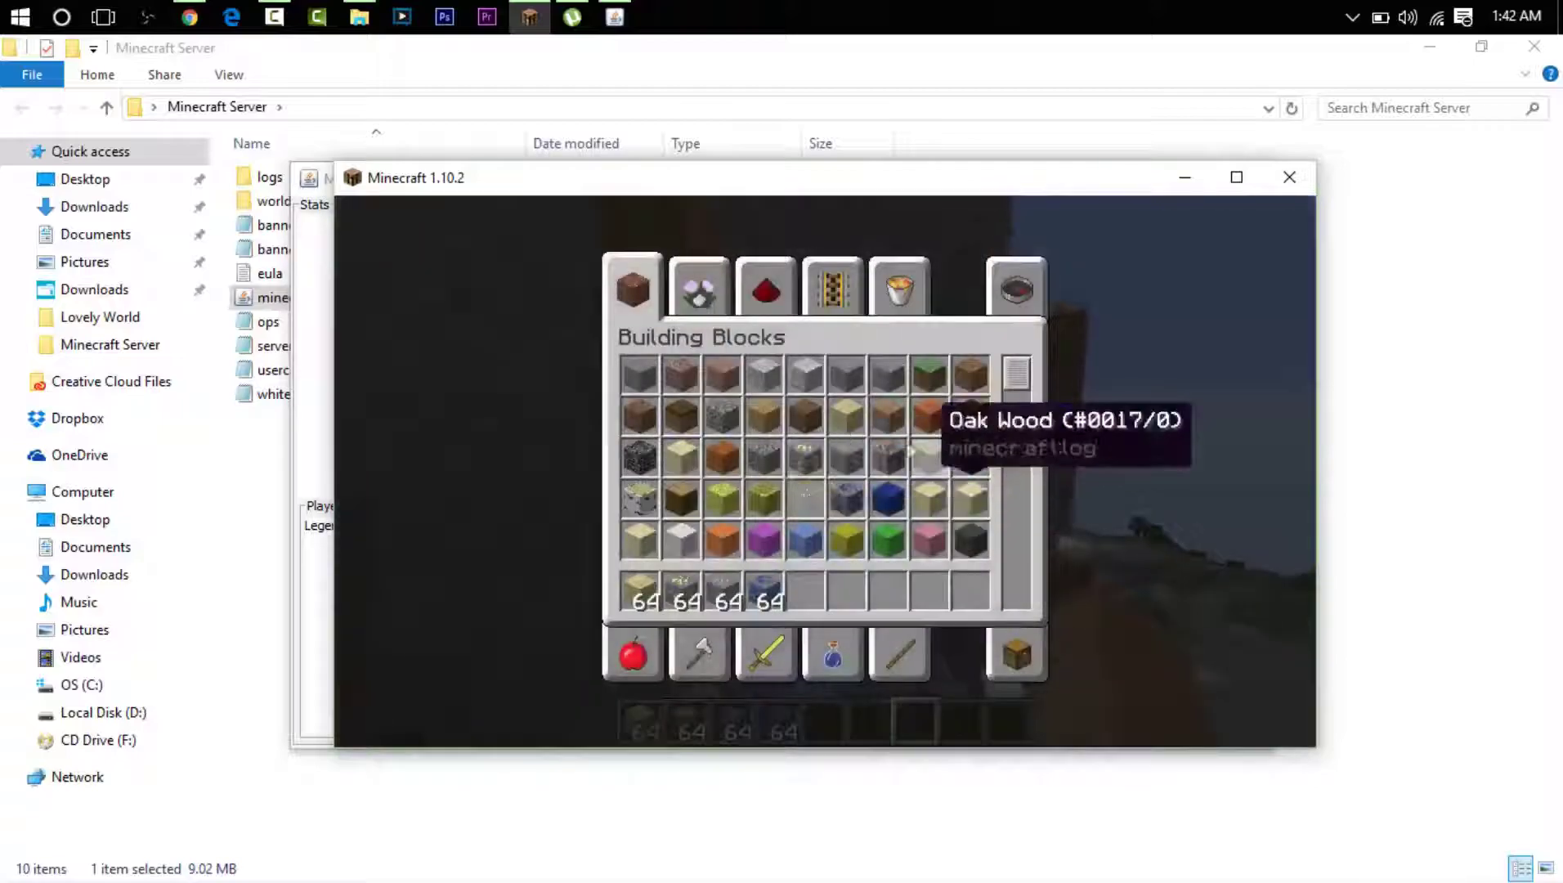
key(2)
key(e)
key(2)
right_click(825, 473)
right_click(825, 473)
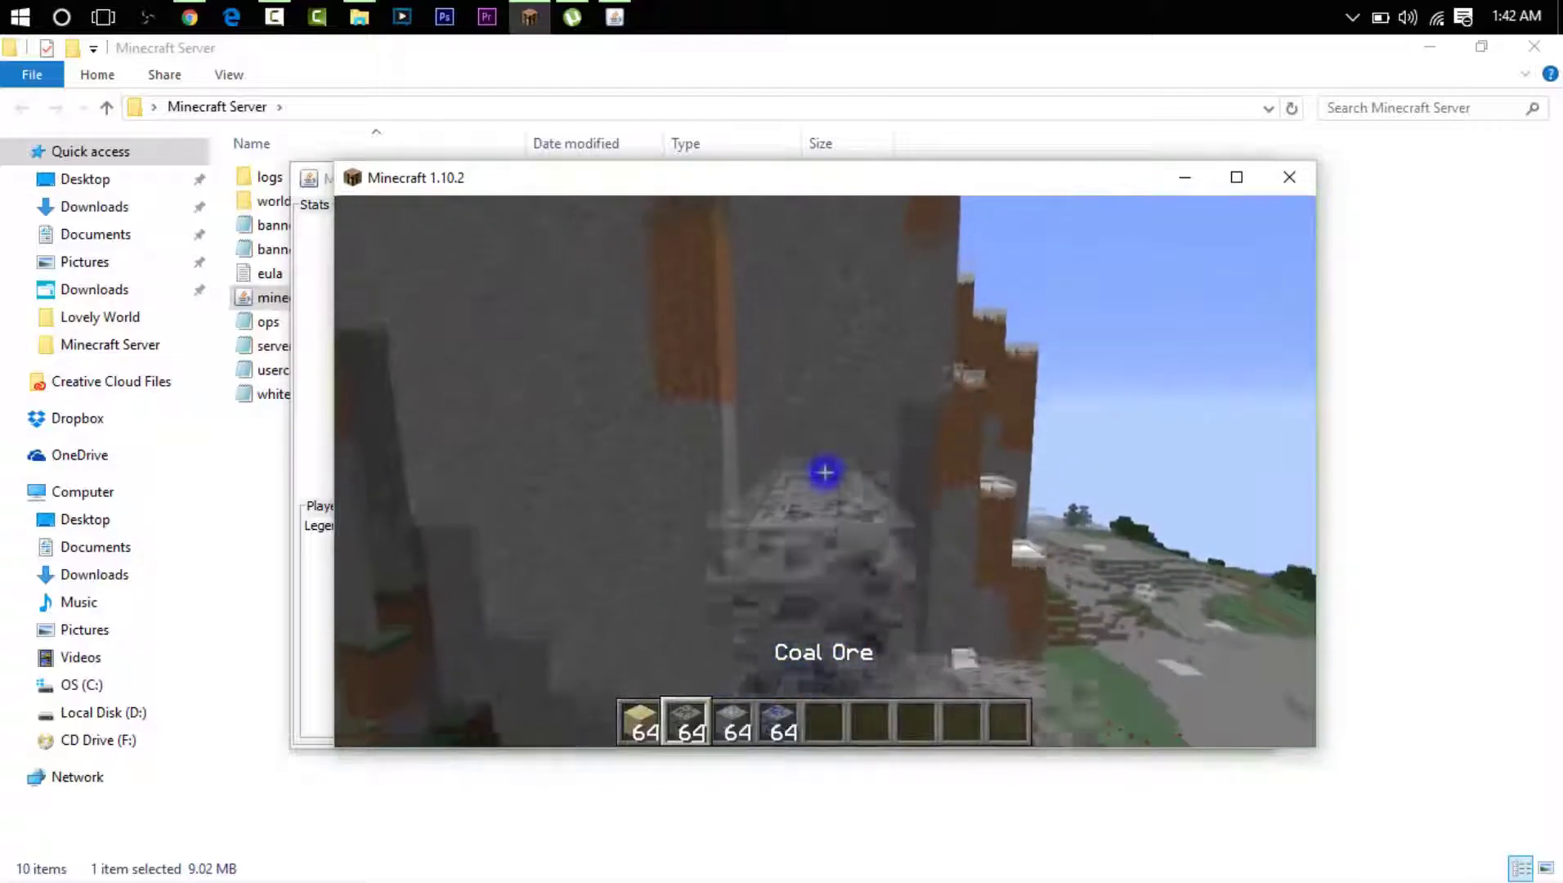
Copy a snow layer from the mountainside into the fifth hotbar slot and fly over the snowy hills.
key(5)
middle_click(824, 472)
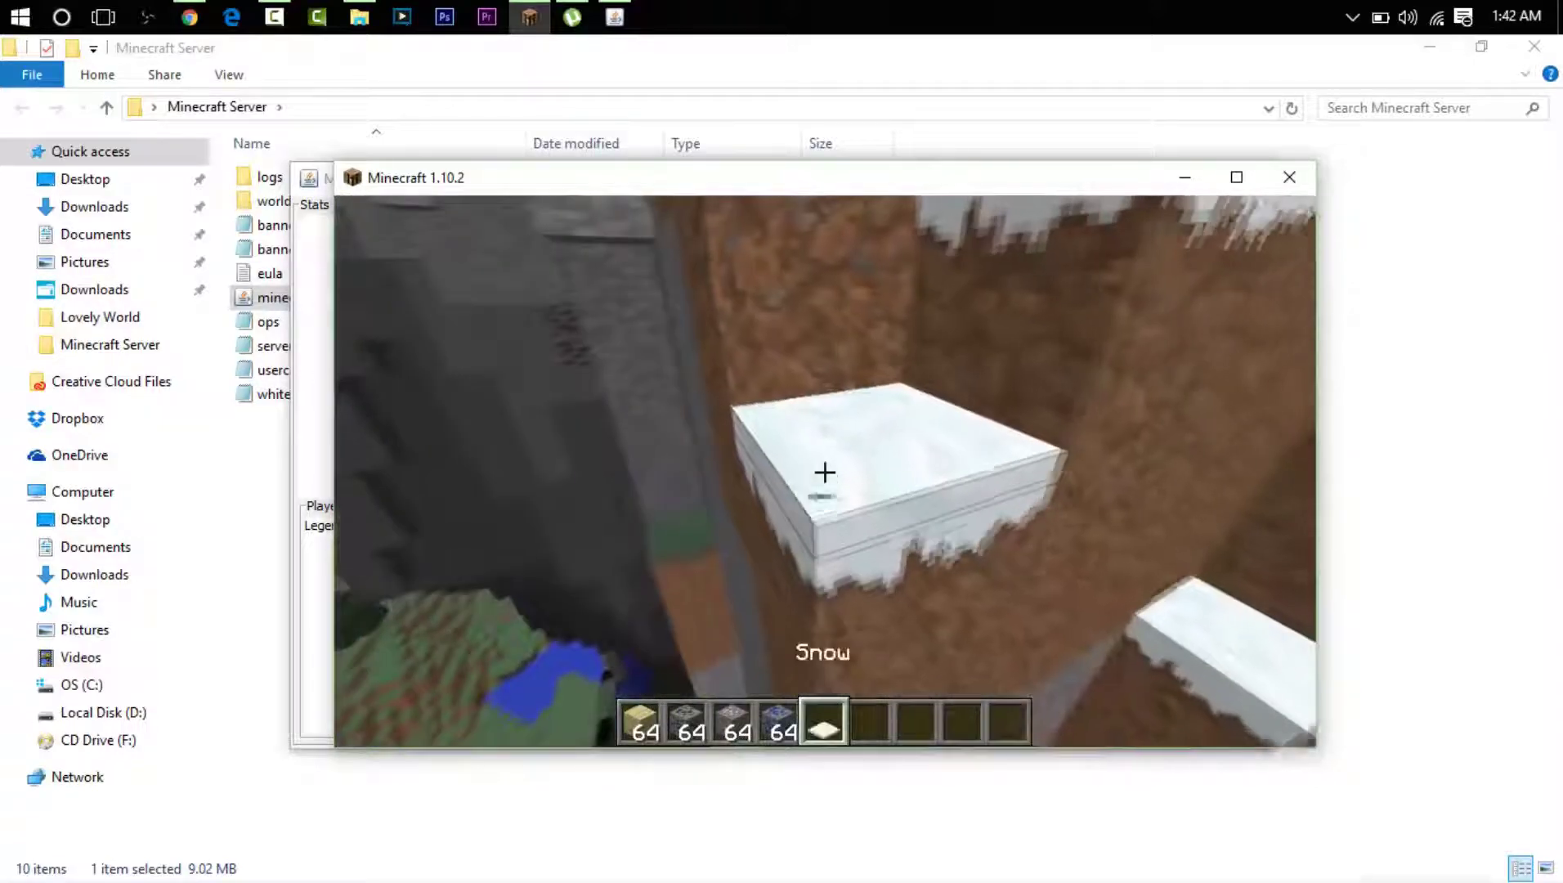
key(8)
key(4)
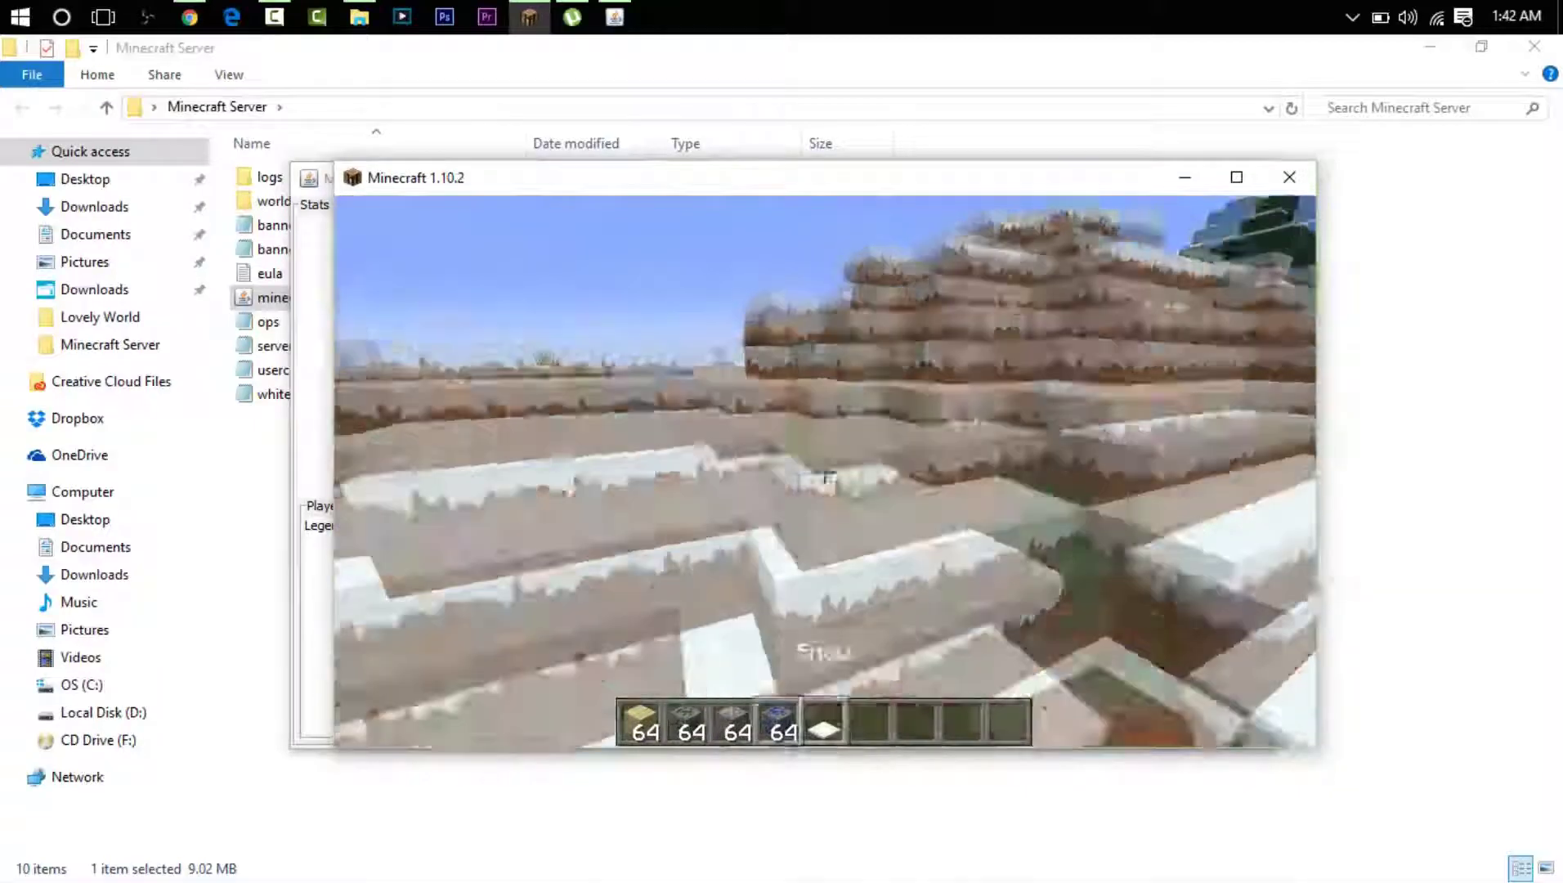
key(5)
key(space)
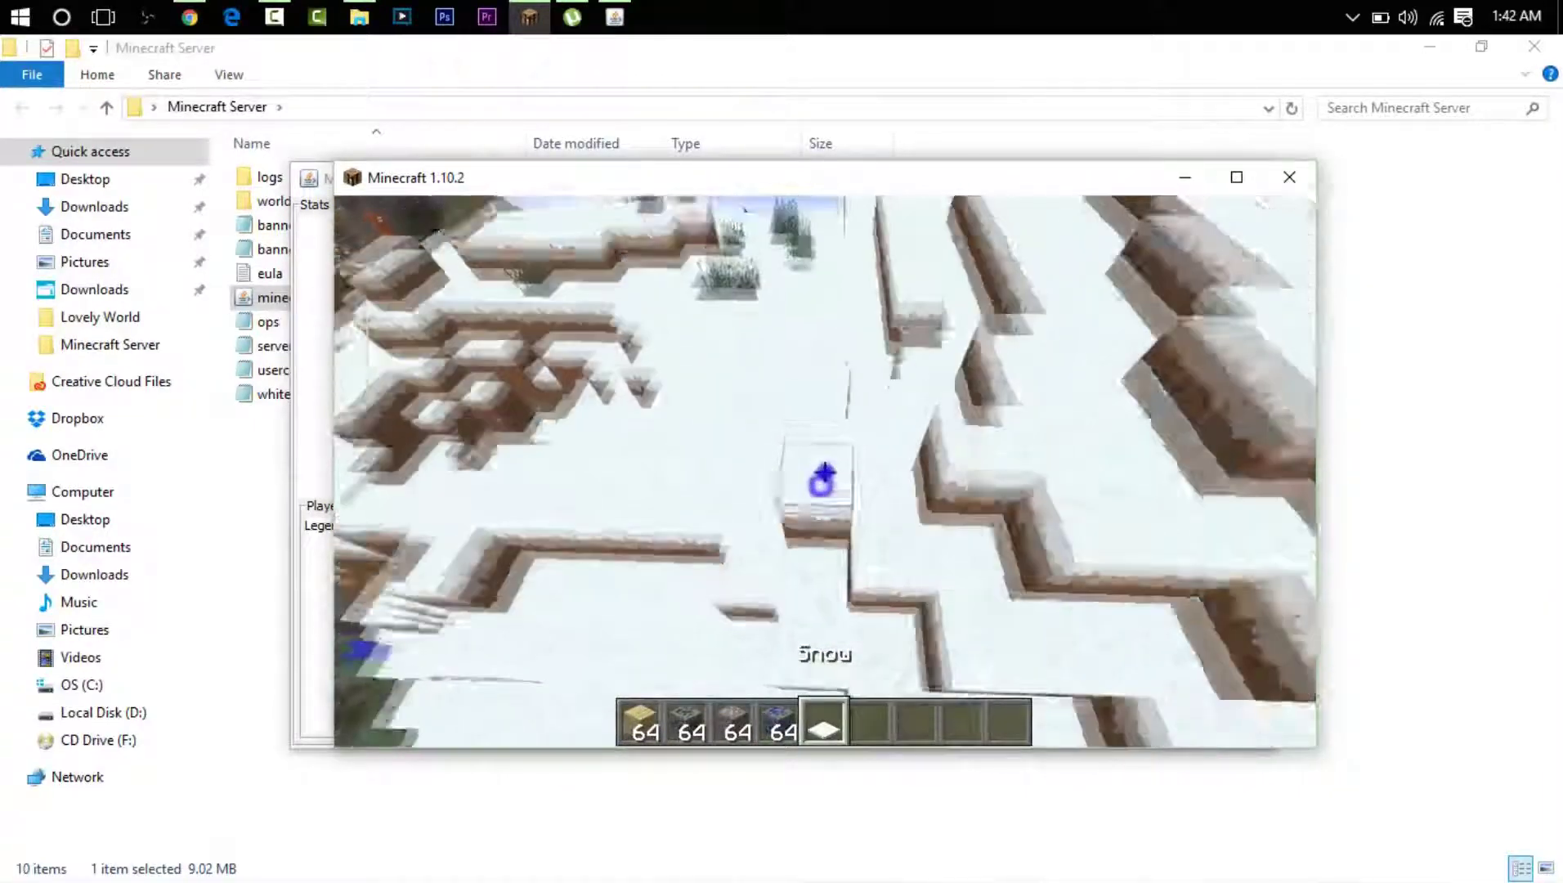
key(F5)
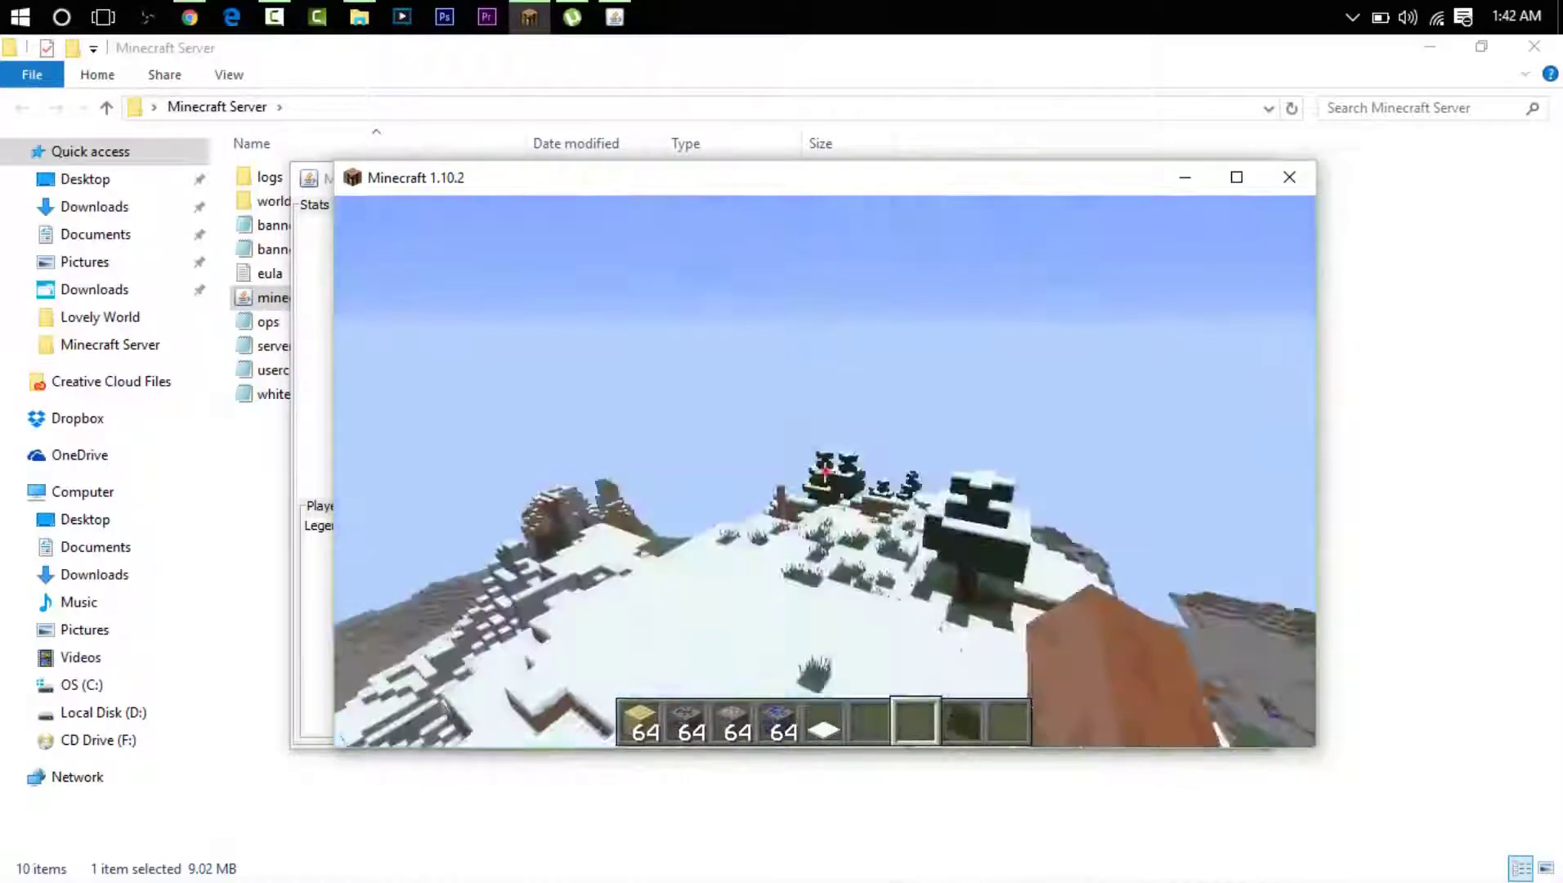
Disconnect from the server, return to the title screen and quit the game.
key(Escape)
click(826, 583)
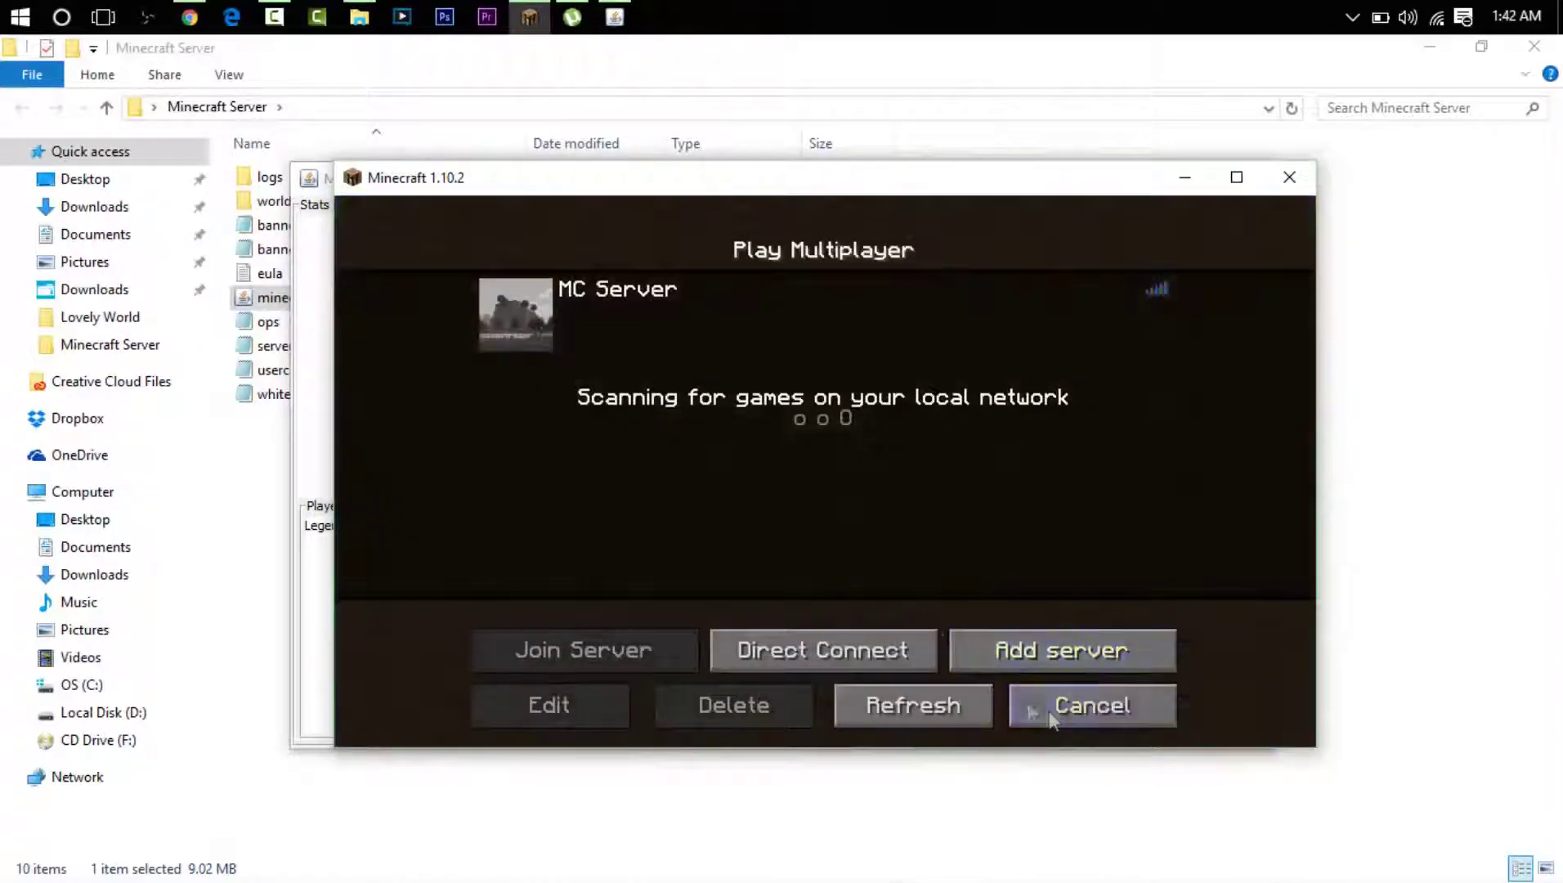
click(1026, 707)
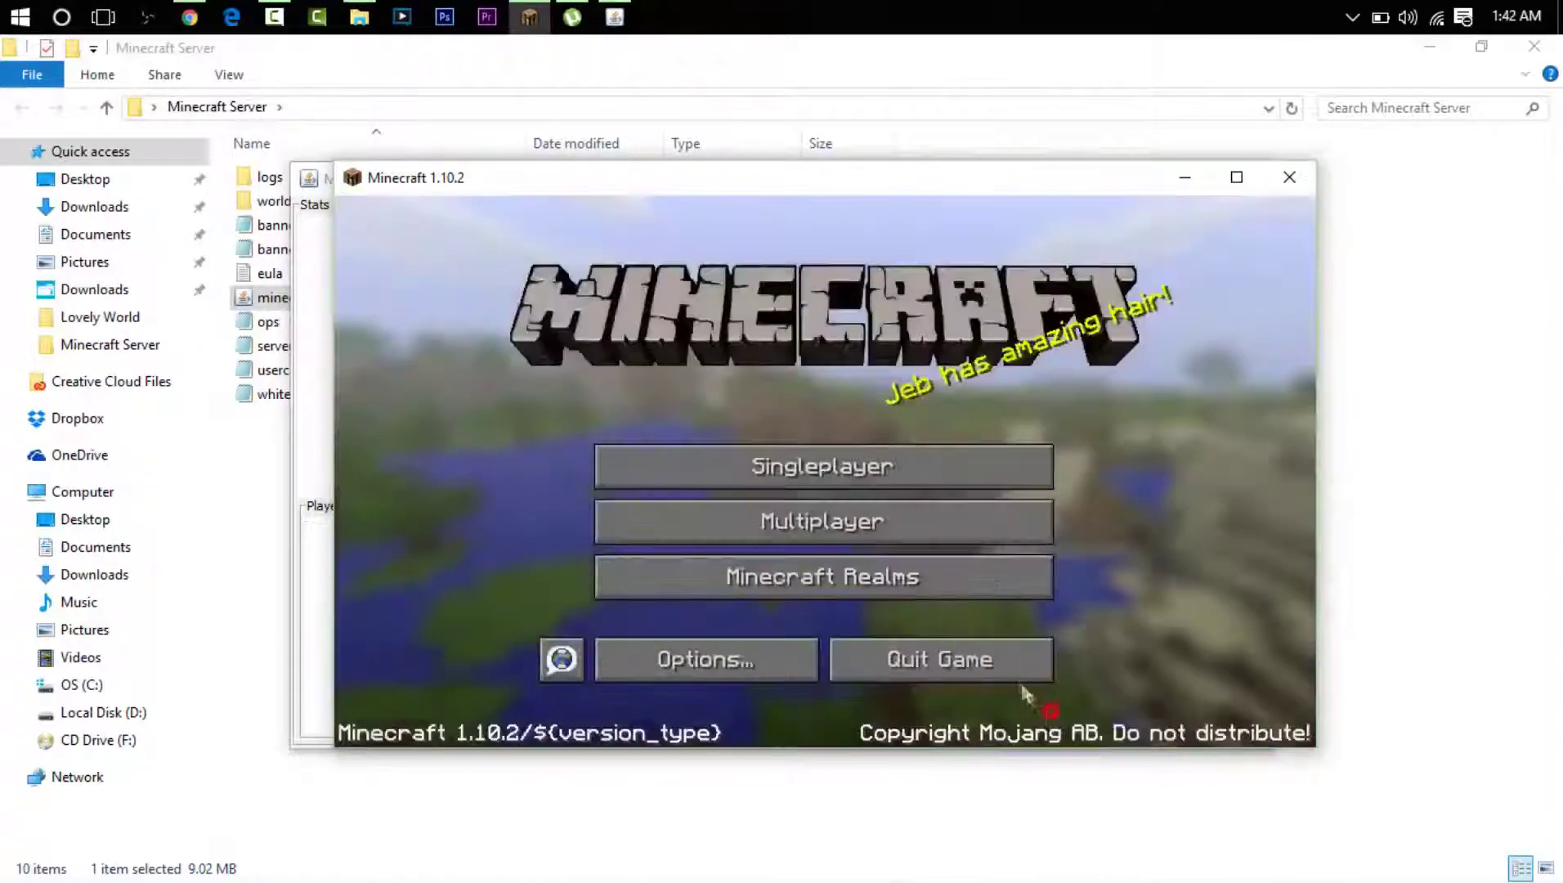
click(984, 657)
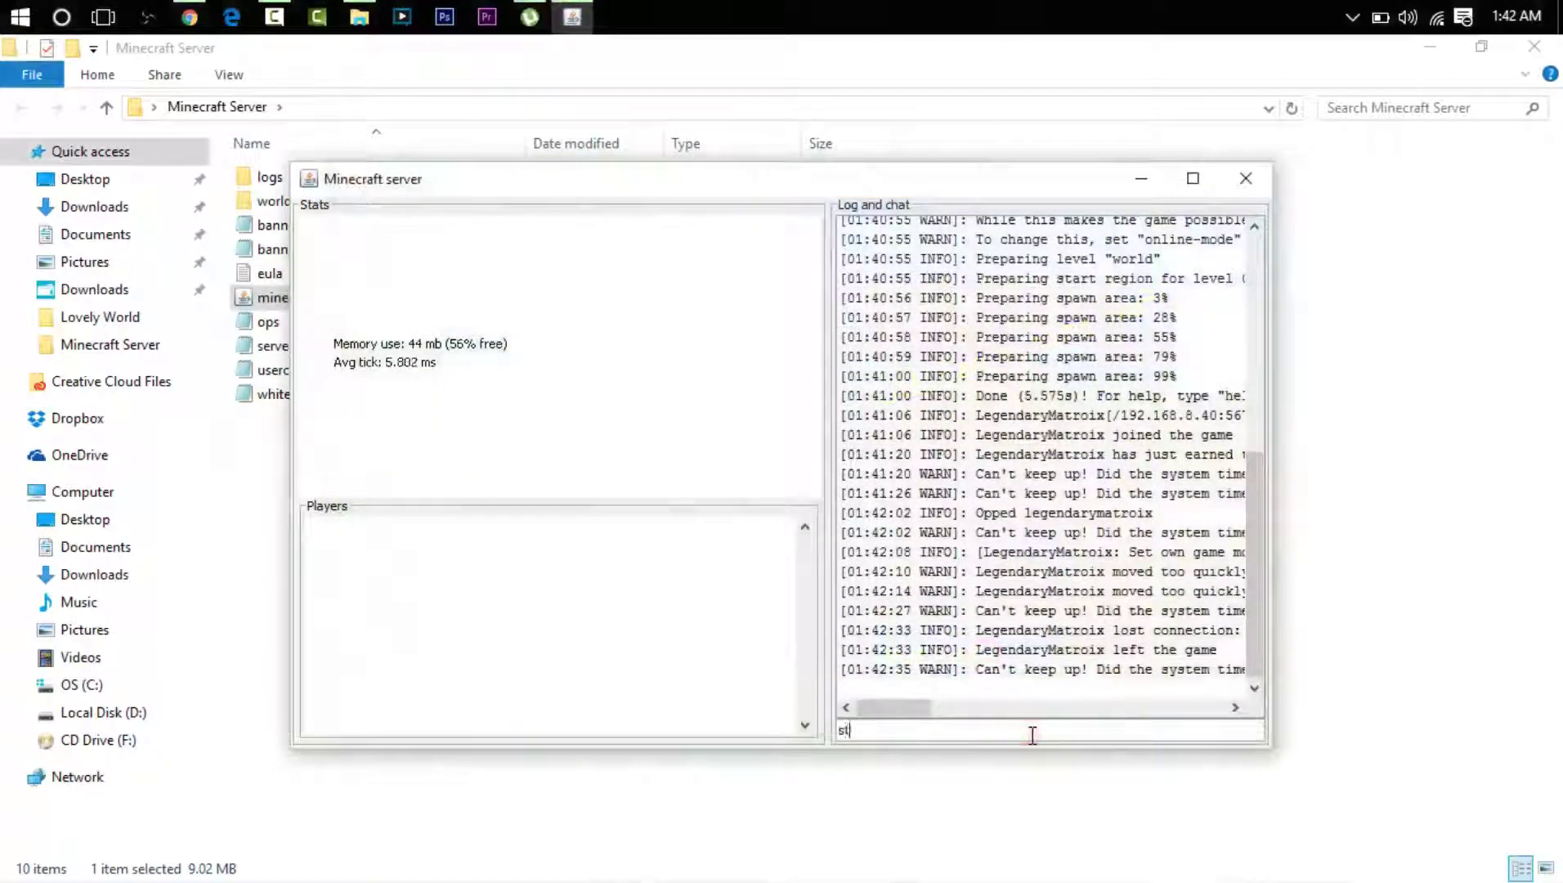
Shut down the Minecraft server with the stop command in its console.
text(stop)
key(Return)
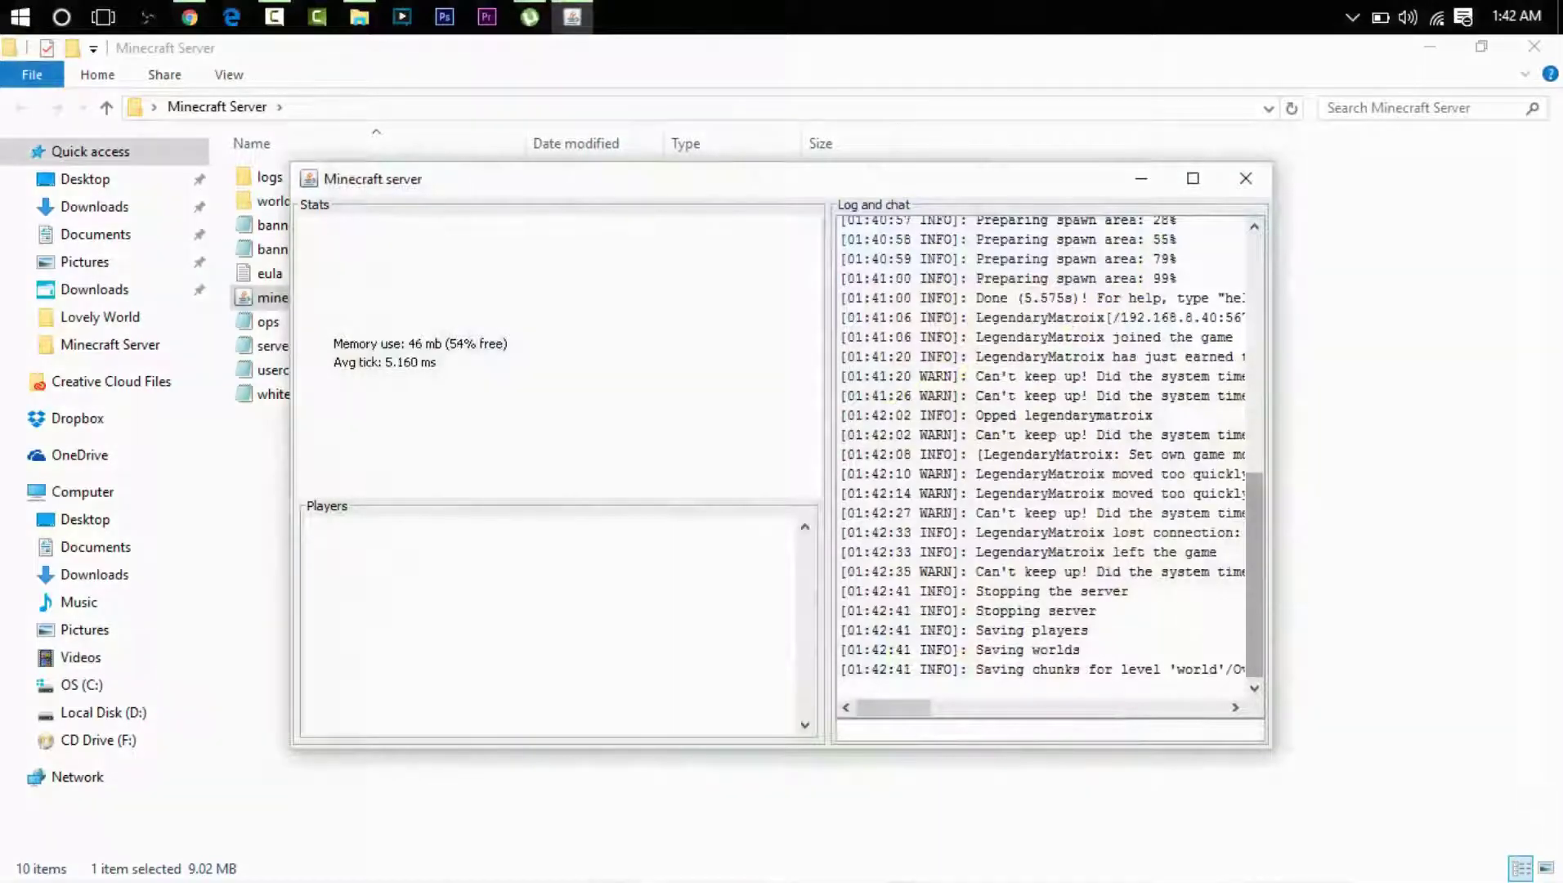